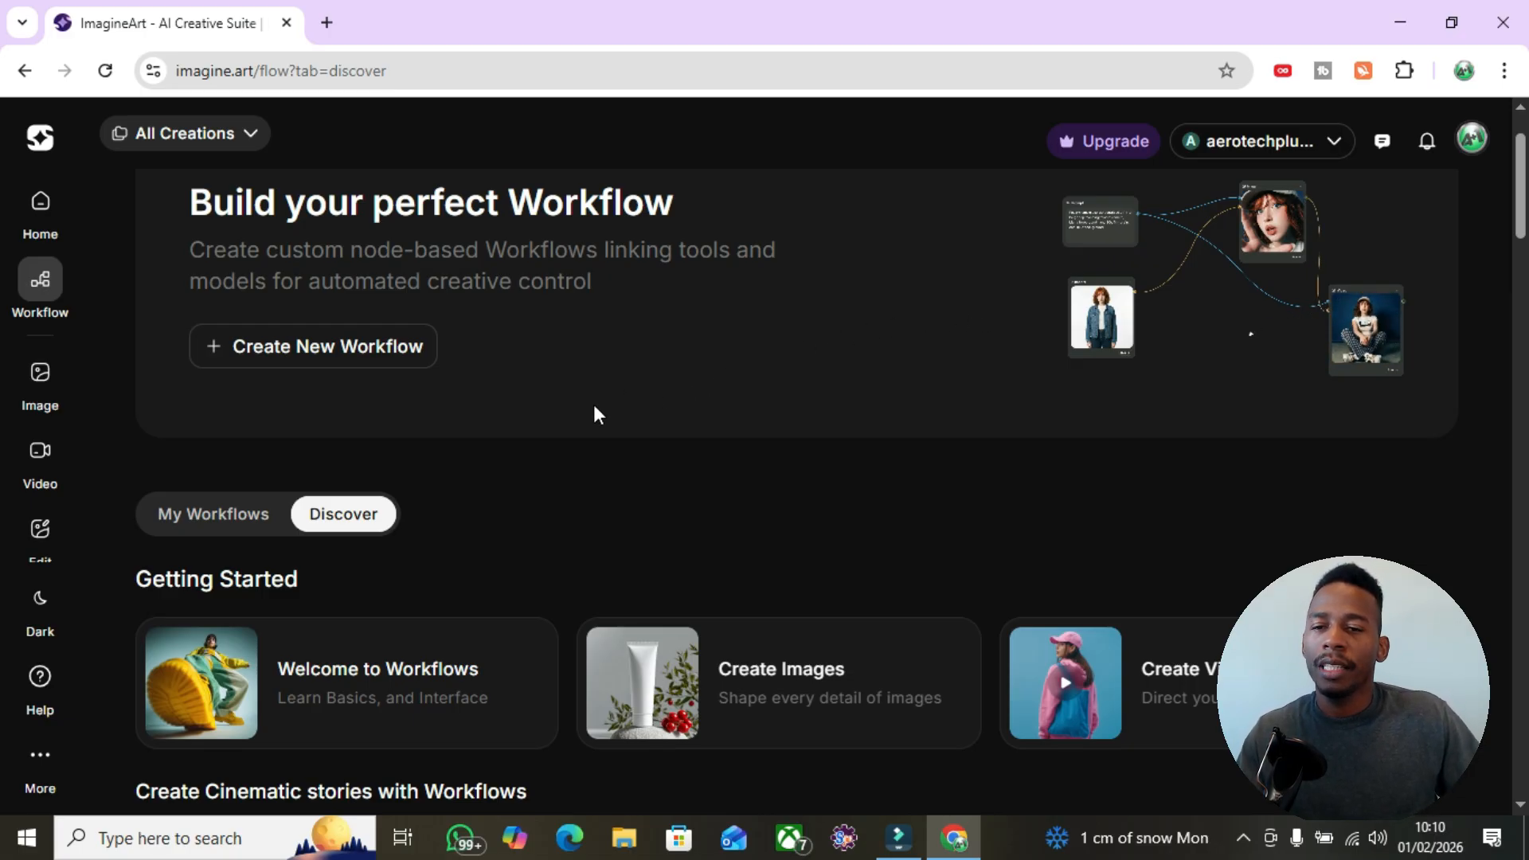
Step: Switch the browser showing the Workflow page to full-screen view
{"action": "mouse_move", "coordinate": [37, 394]}
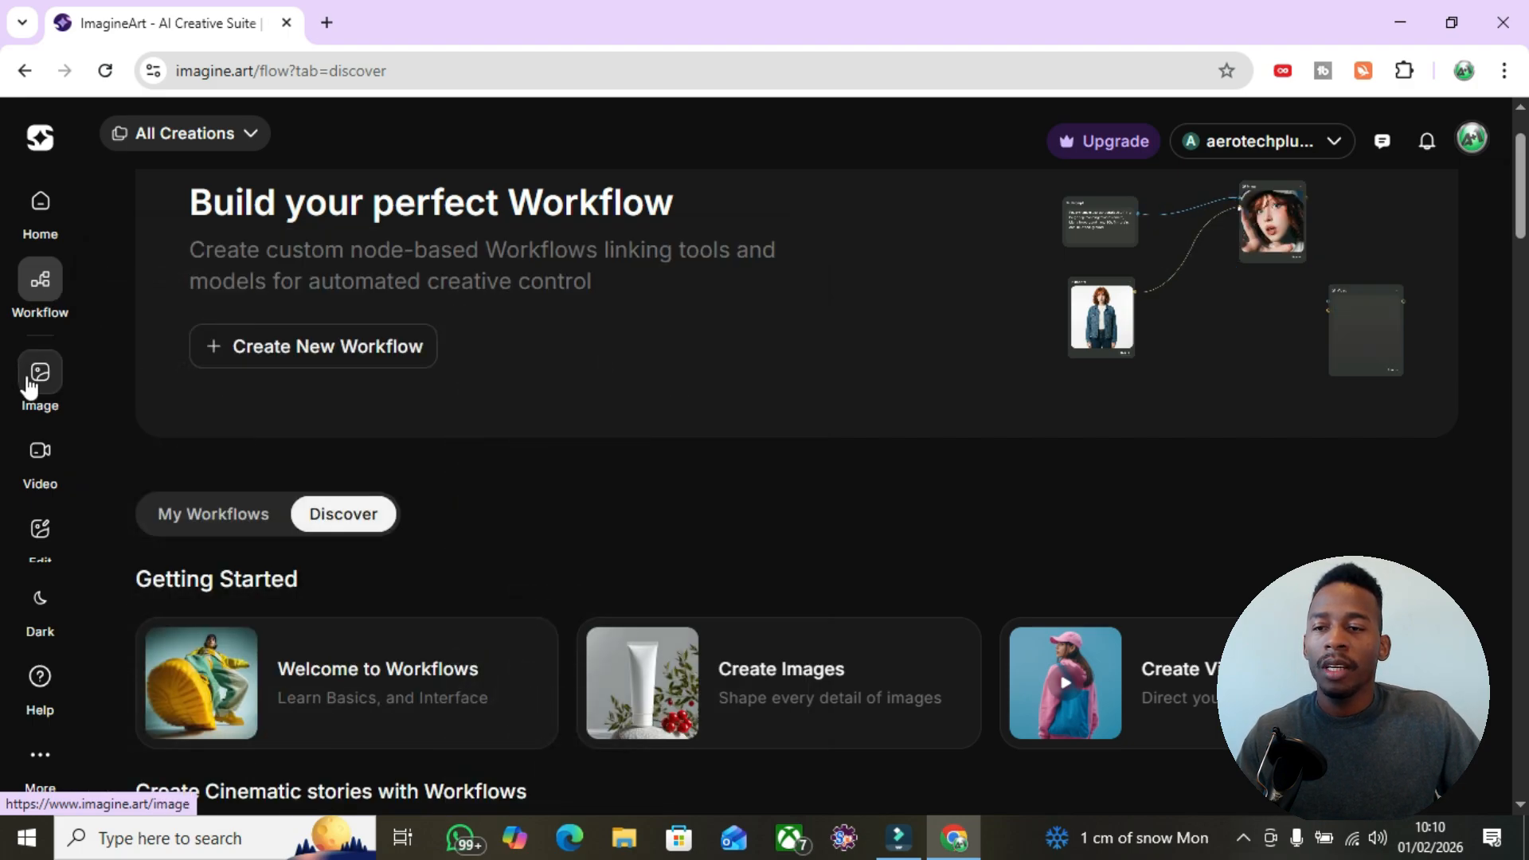
{"action": "mouse_move", "coordinate": [48, 473]}
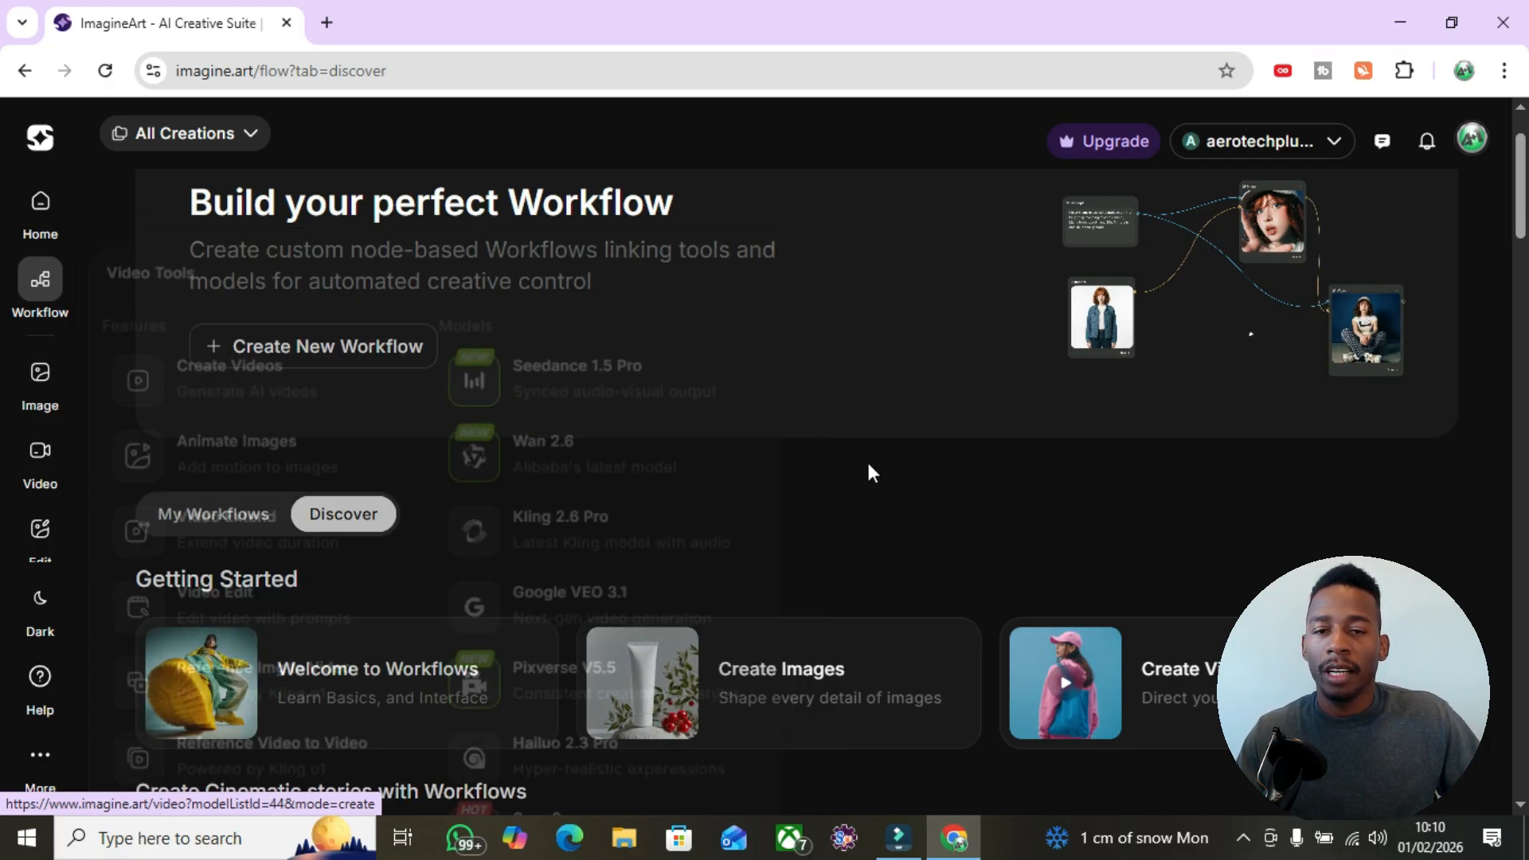
{"action": "scroll", "coordinate": [390, 409], "scroll_direction": "down", "scroll_amount": 2}
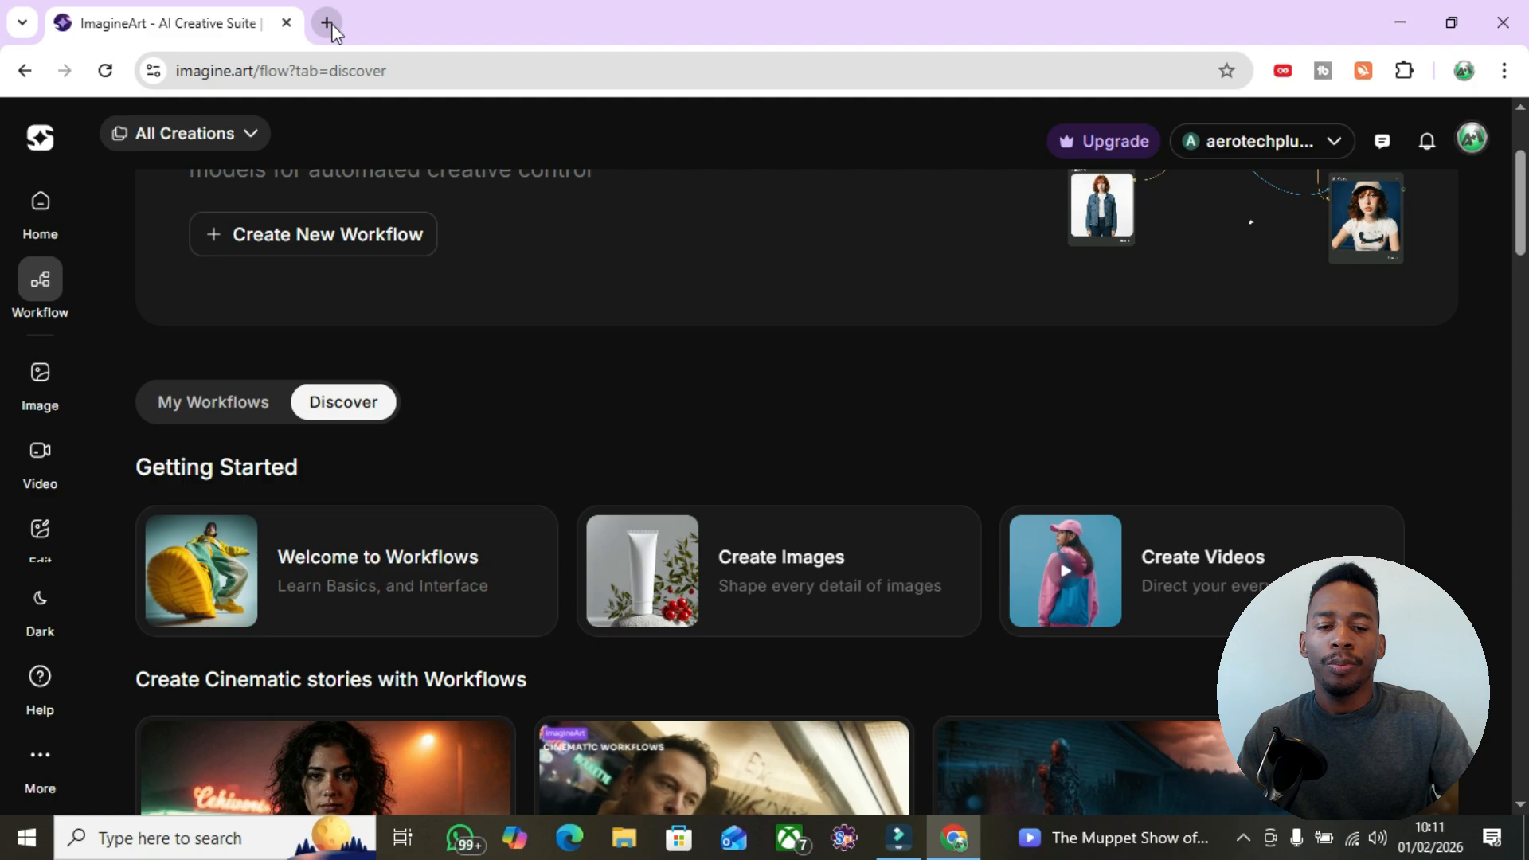
{"action": "key", "text": "F11"}
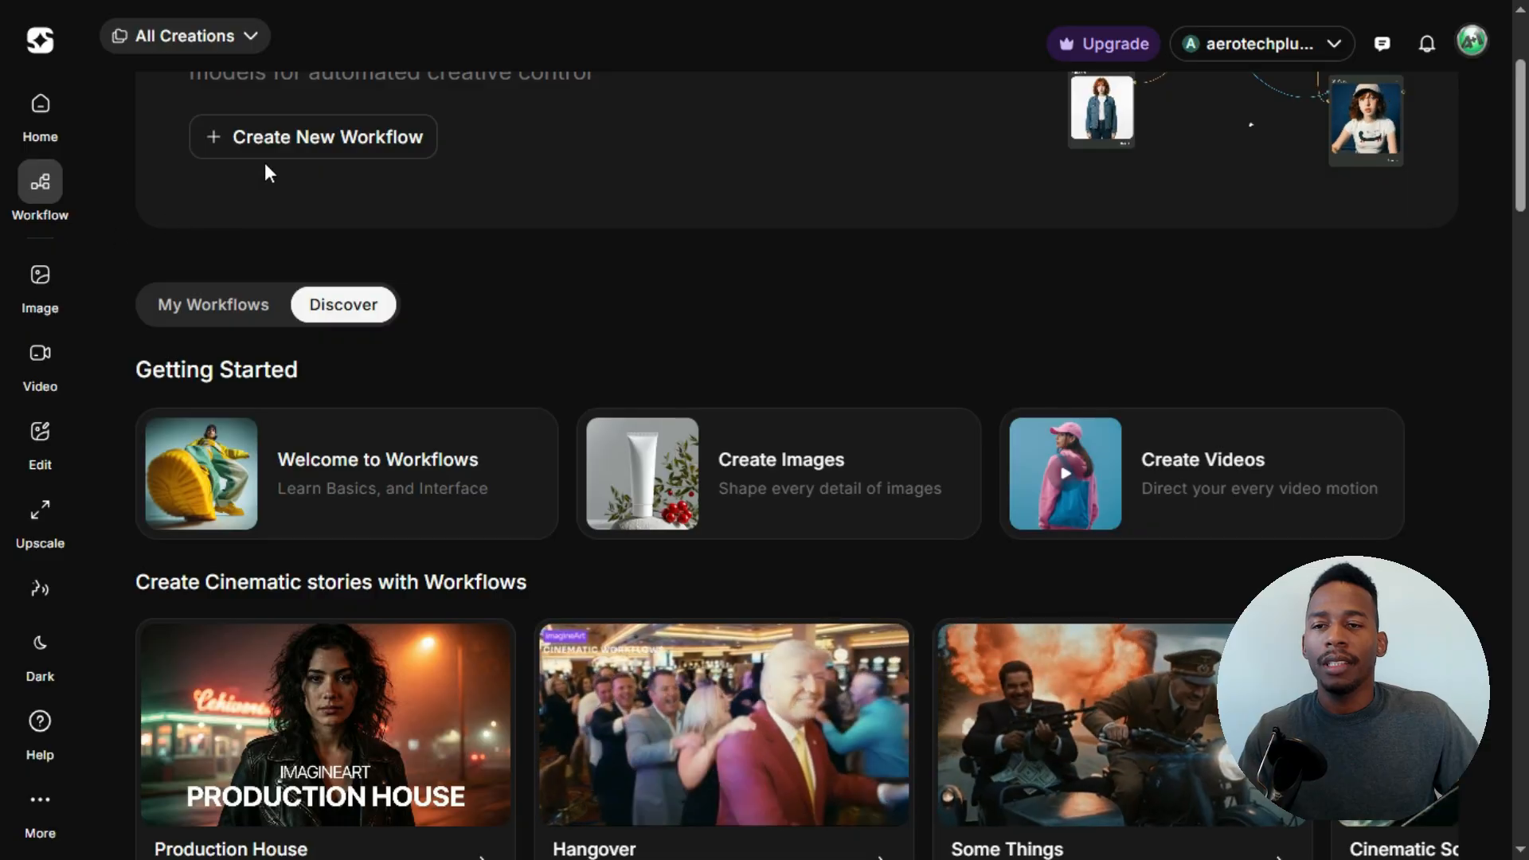
Step: Open the personal workflows overview and look through the recent workflows
{"action": "left_click", "coordinate": [38, 192]}
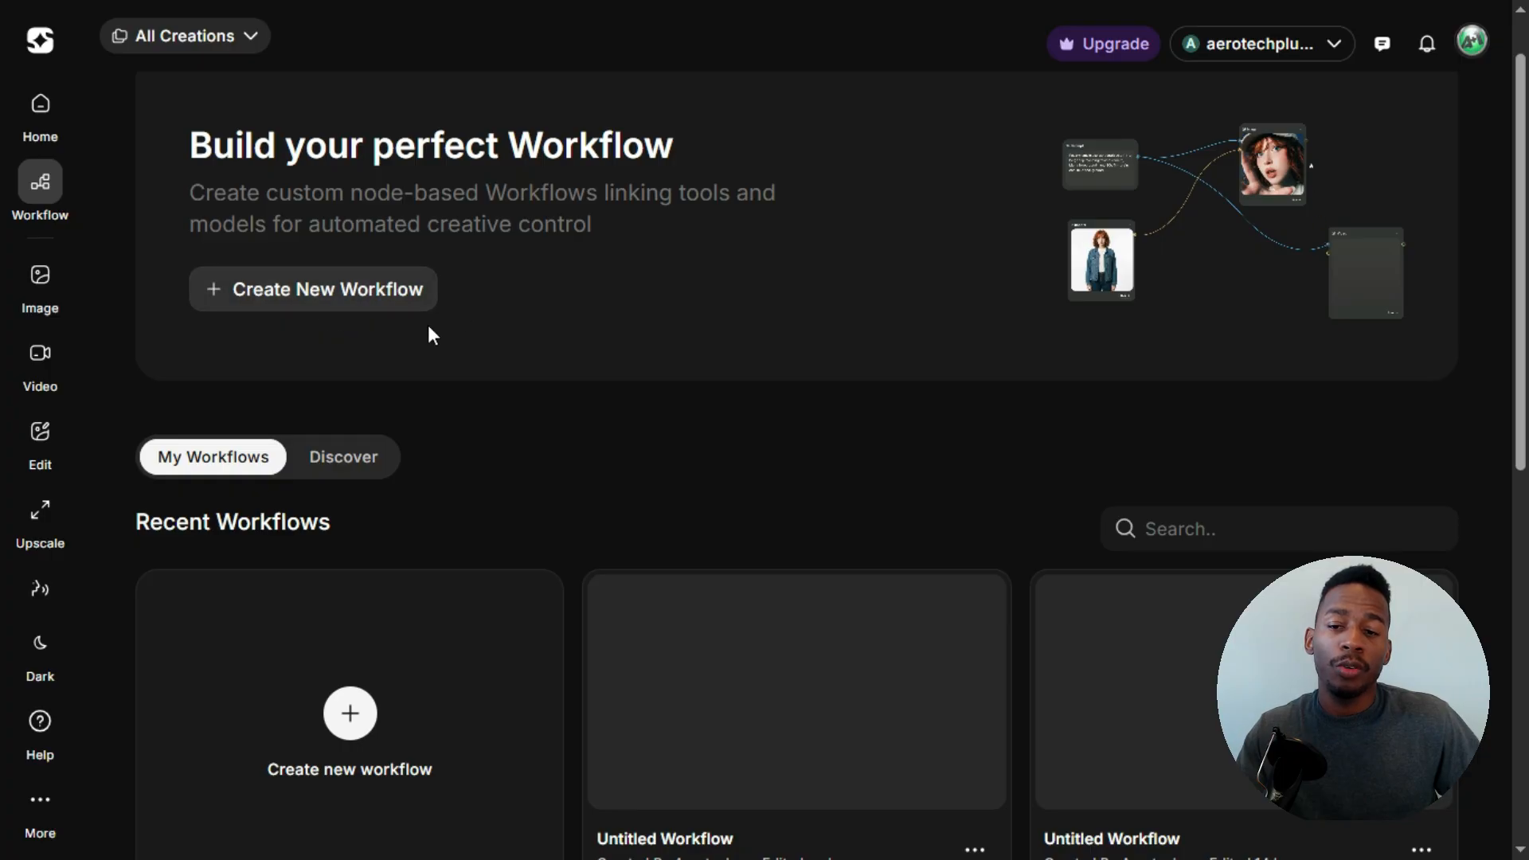
{"action": "scroll", "coordinate": [430, 331], "scroll_direction": "down", "scroll_amount": 1}
{"action": "scroll", "coordinate": [673, 523], "scroll_direction": "down", "scroll_amount": 2}
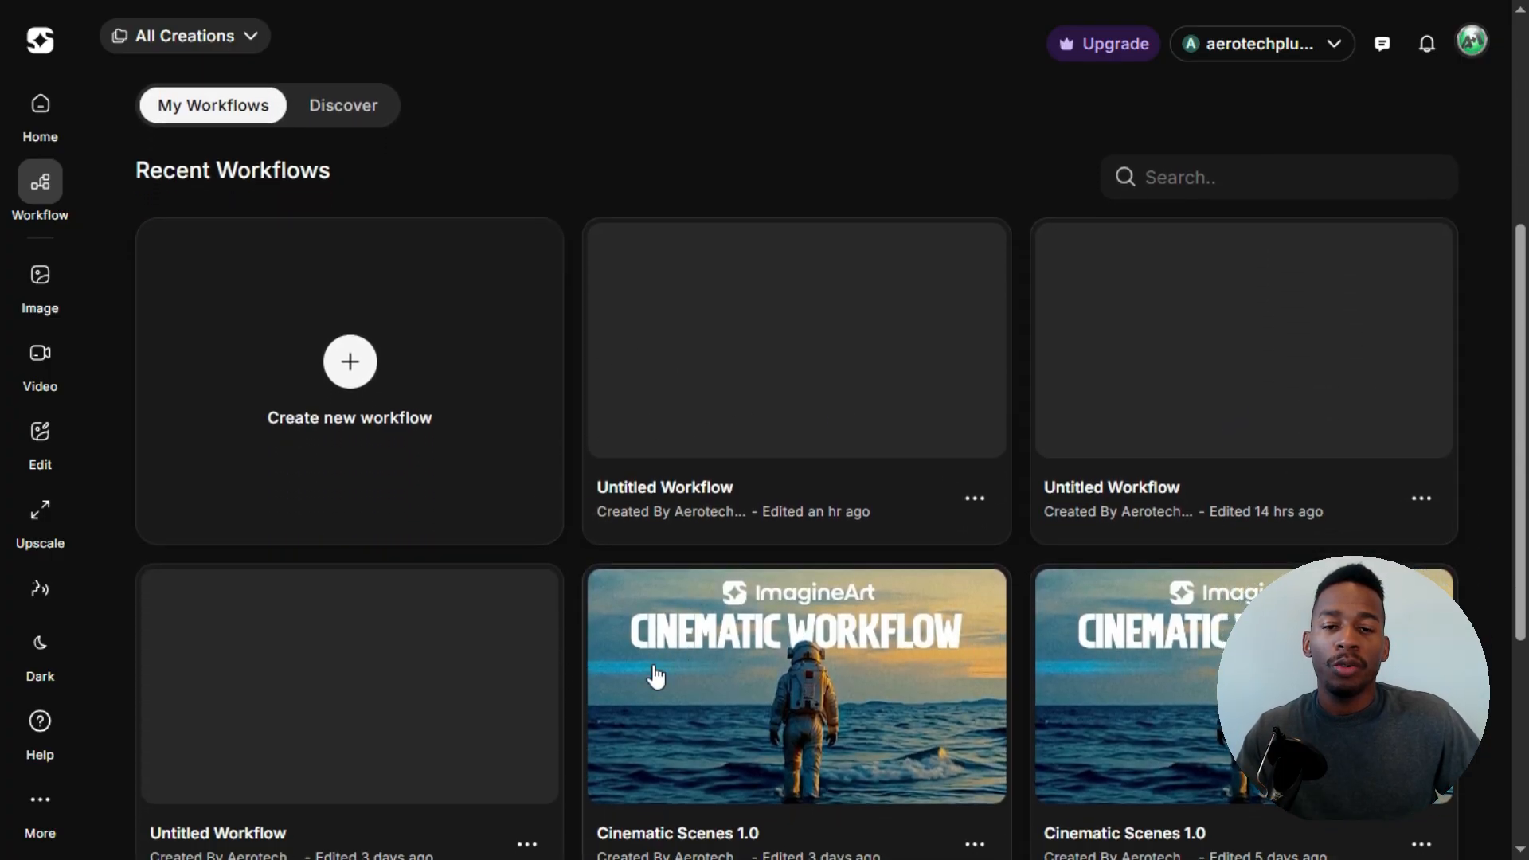
{"action": "scroll", "coordinate": [810, 660], "scroll_direction": "down", "scroll_amount": 1}
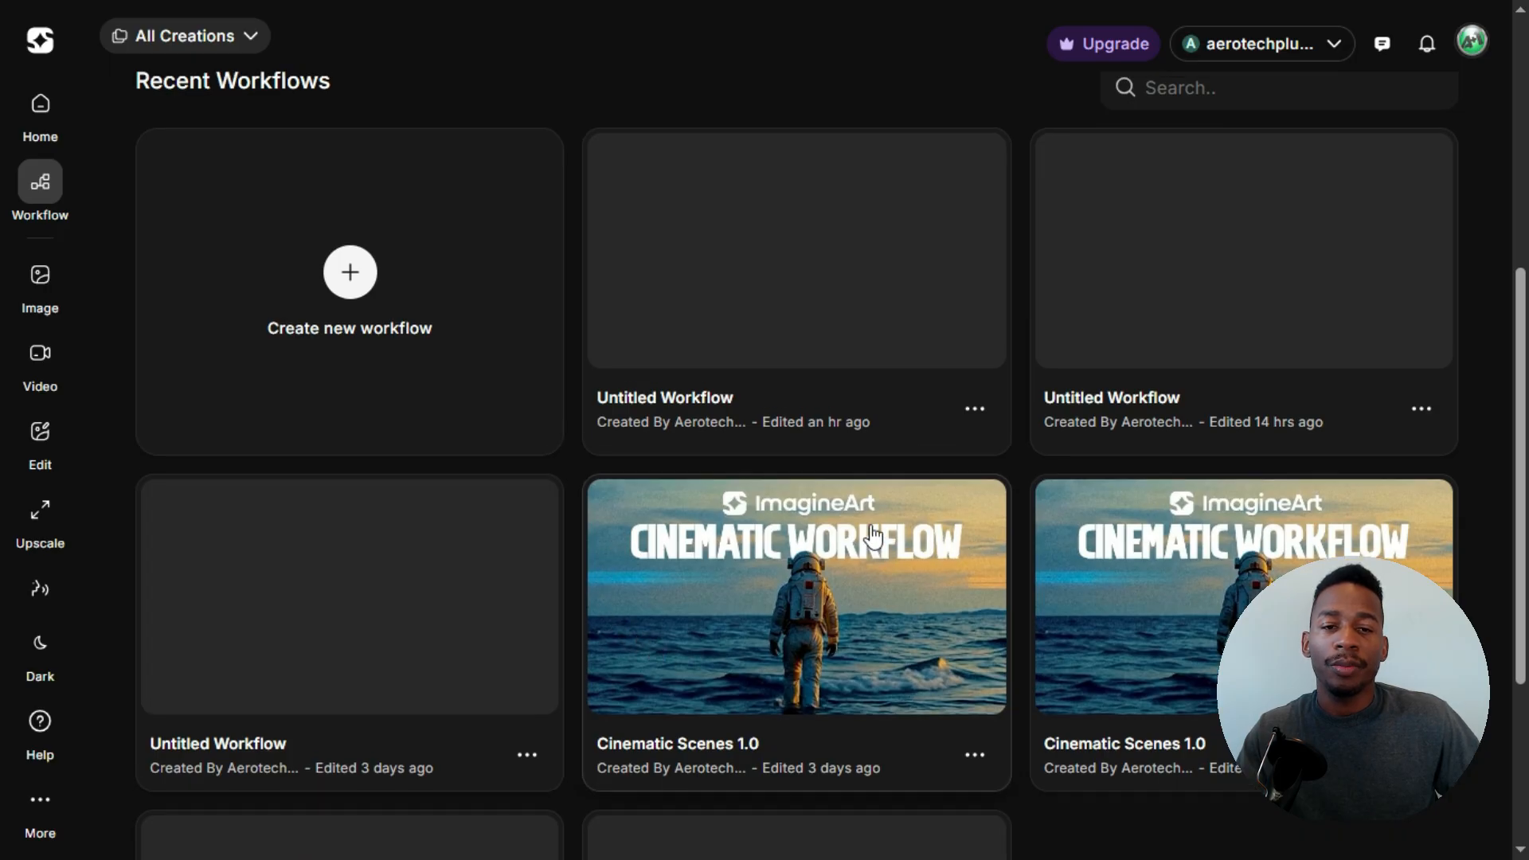
{"action": "scroll", "coordinate": [744, 484], "scroll_direction": "up", "scroll_amount": 3}
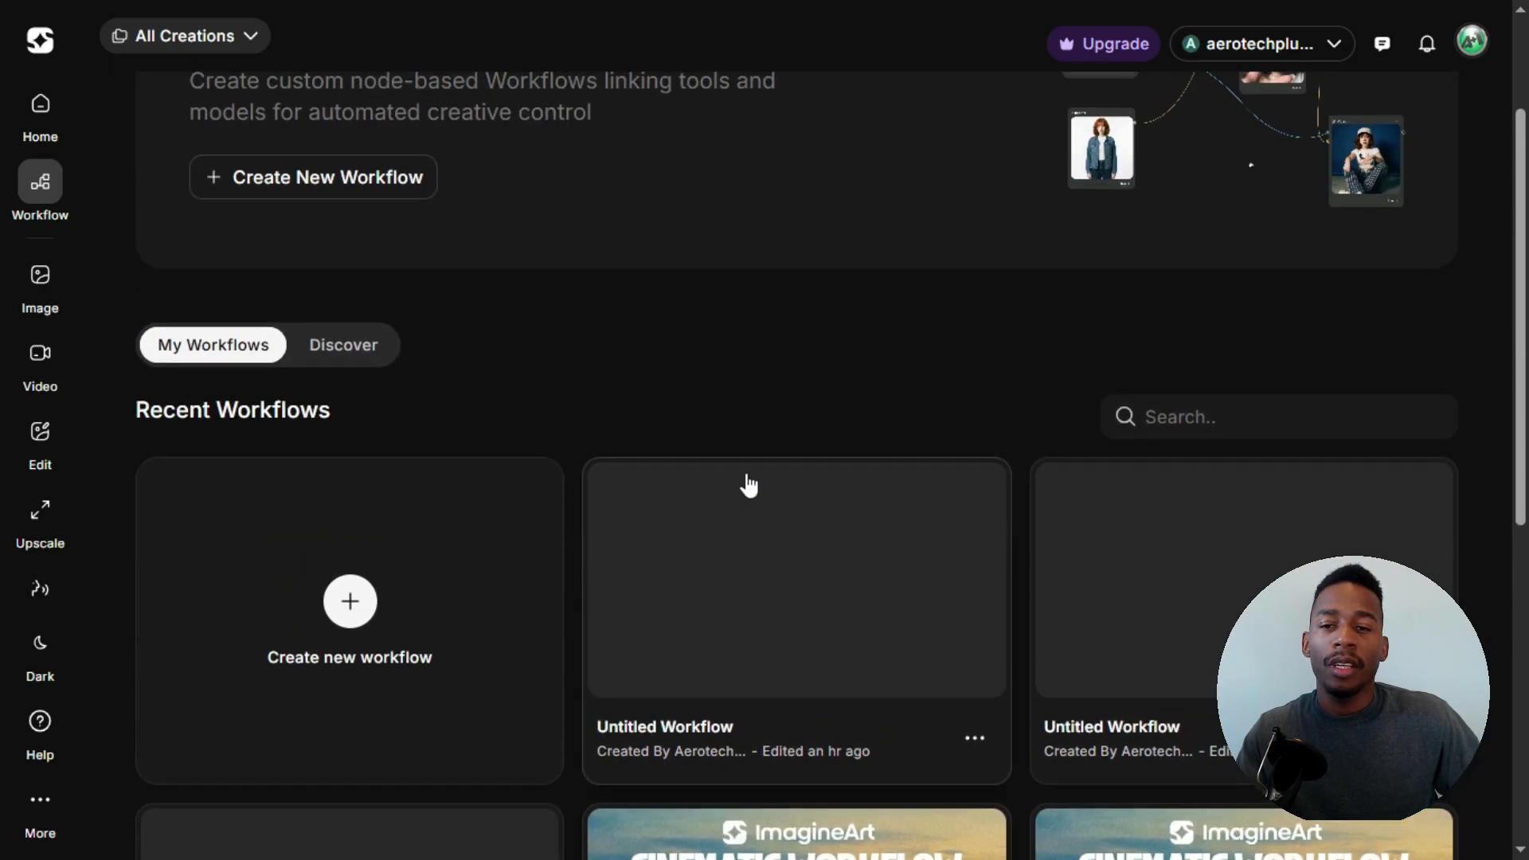
Step: Examine the cinematic story workflows and the ready-made templates in the Discover section
{"action": "left_click", "coordinate": [343, 350]}
{"action": "scroll", "coordinate": [476, 365], "scroll_direction": "down", "scroll_amount": 2}
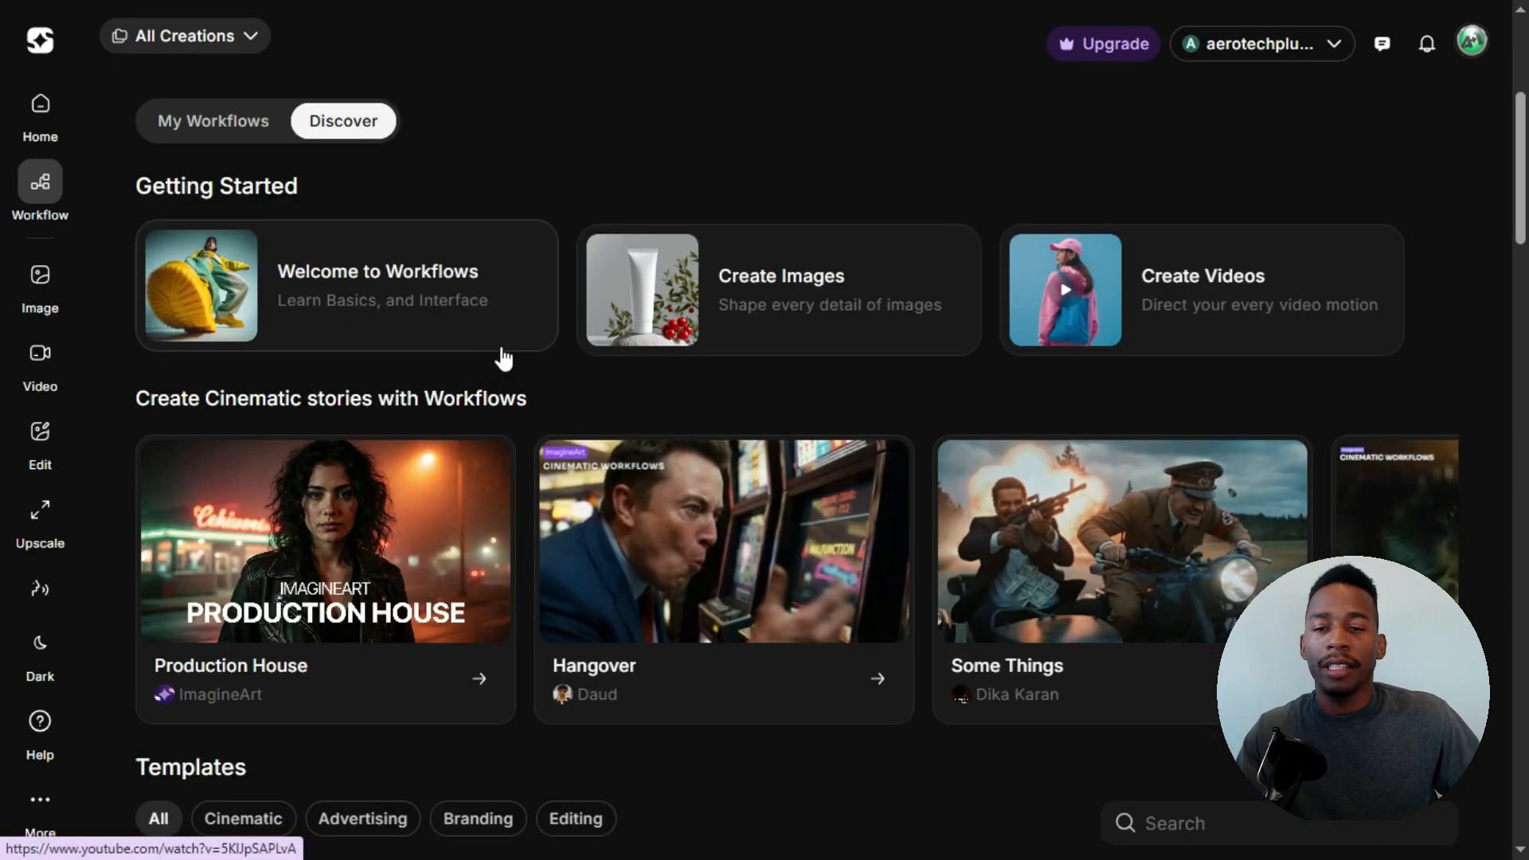
{"action": "scroll", "coordinate": [502, 355], "scroll_direction": "down", "scroll_amount": 1}
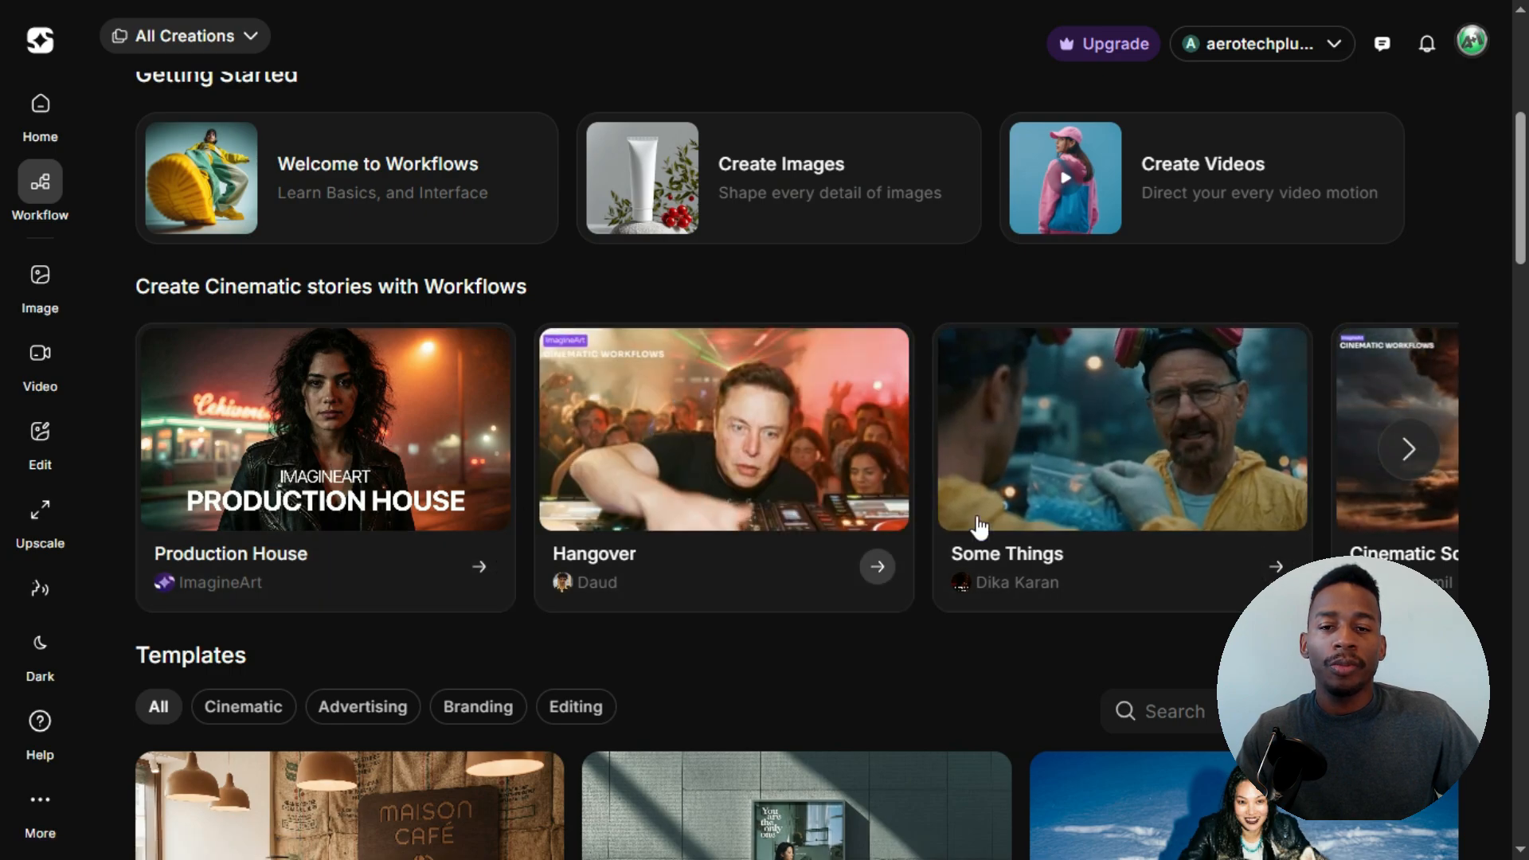
{"action": "left_click", "coordinate": [1410, 455]}
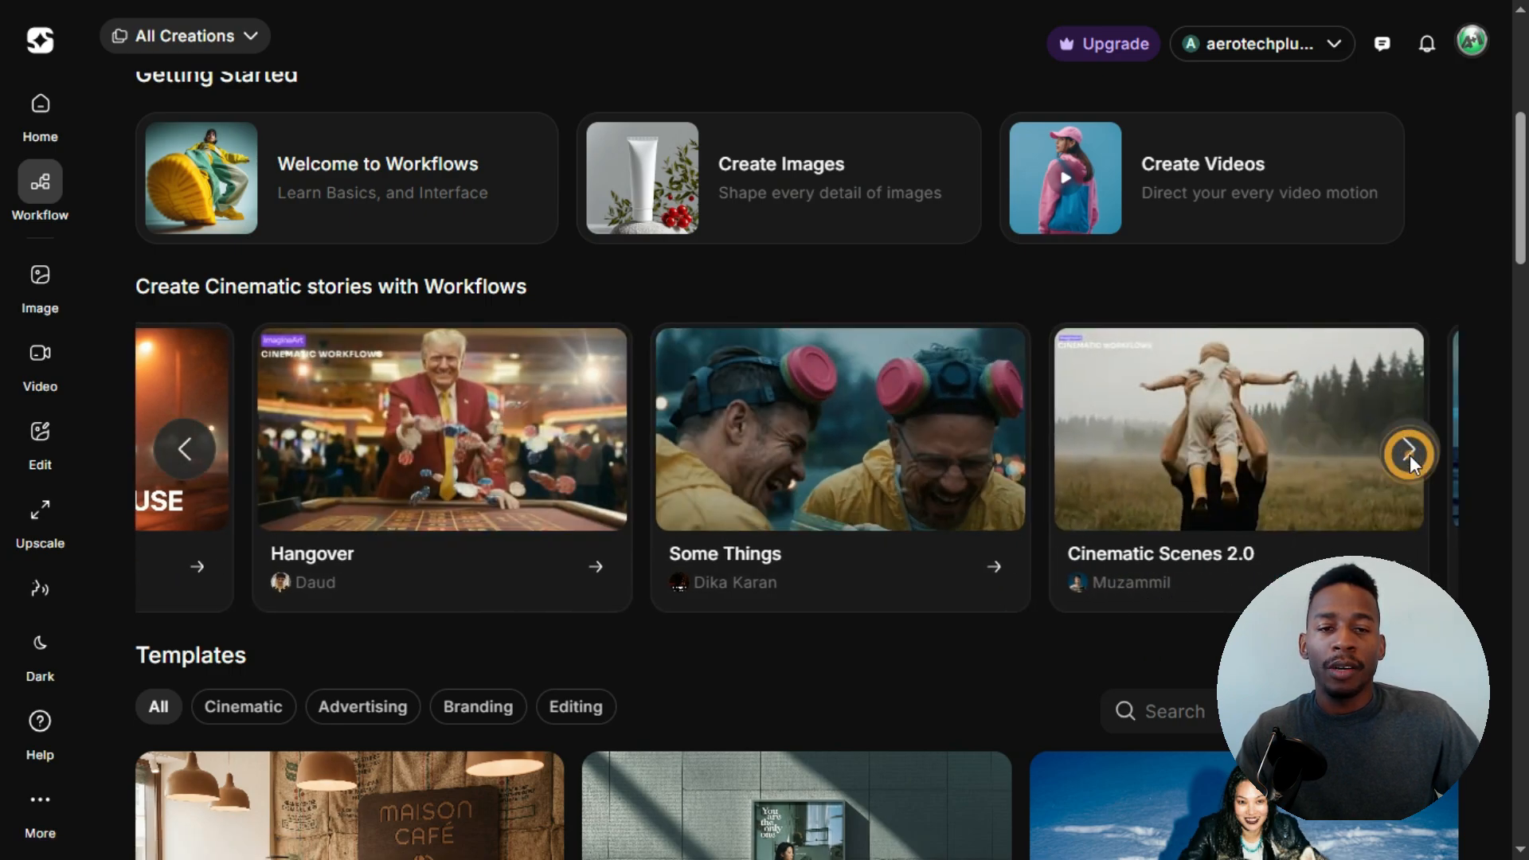
{"action": "left_click", "coordinate": [1410, 456]}
{"action": "left_click", "coordinate": [1410, 456]}
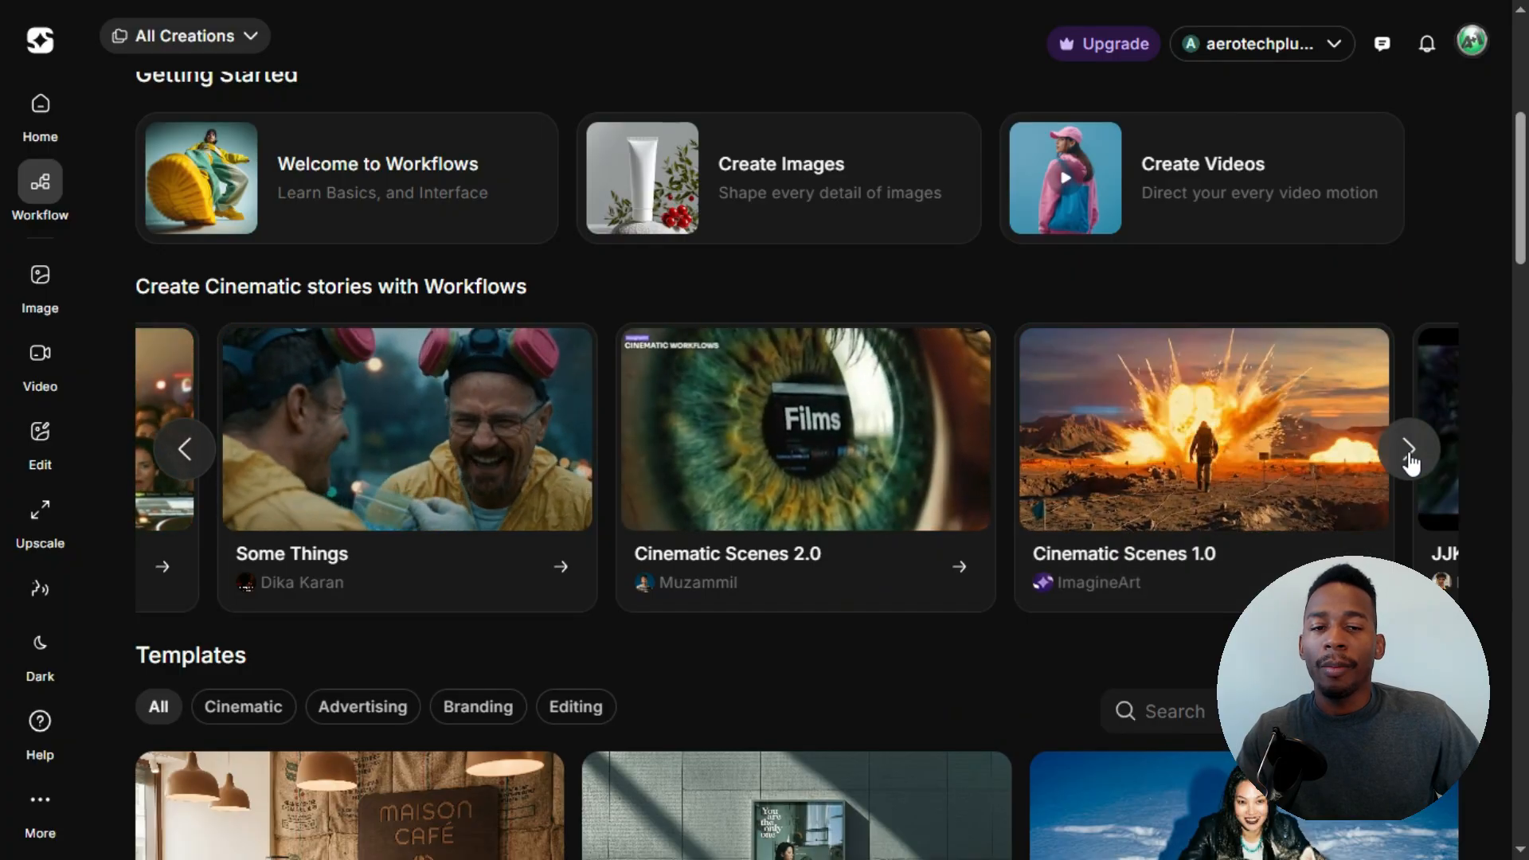
{"action": "left_click", "coordinate": [1409, 450]}
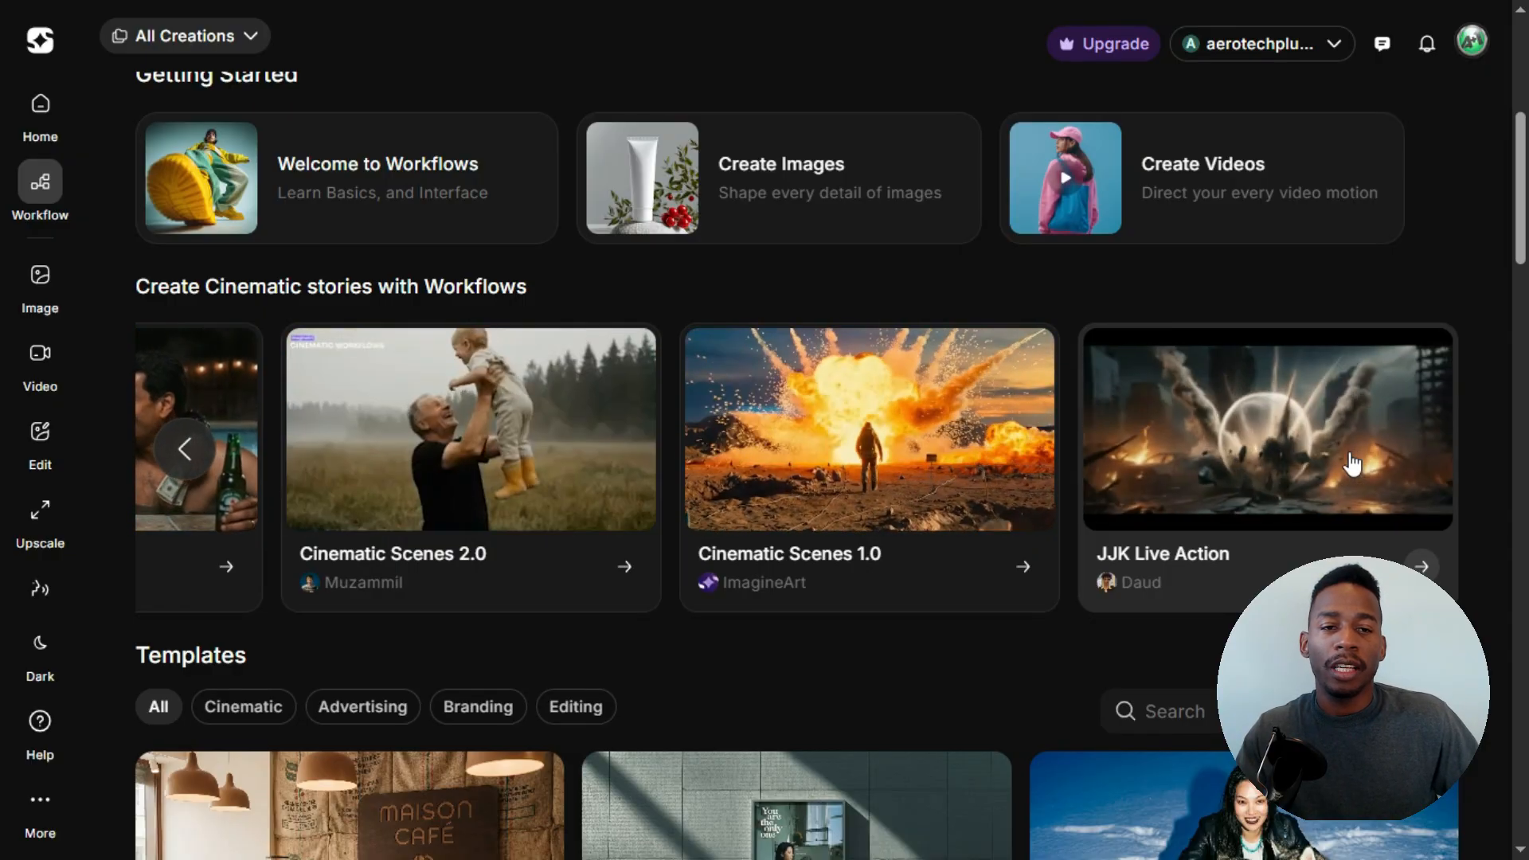
{"action": "scroll", "coordinate": [1084, 500], "scroll_direction": "down", "scroll_amount": 2}
{"action": "scroll", "coordinate": [1082, 501], "scroll_direction": "down", "scroll_amount": 1}
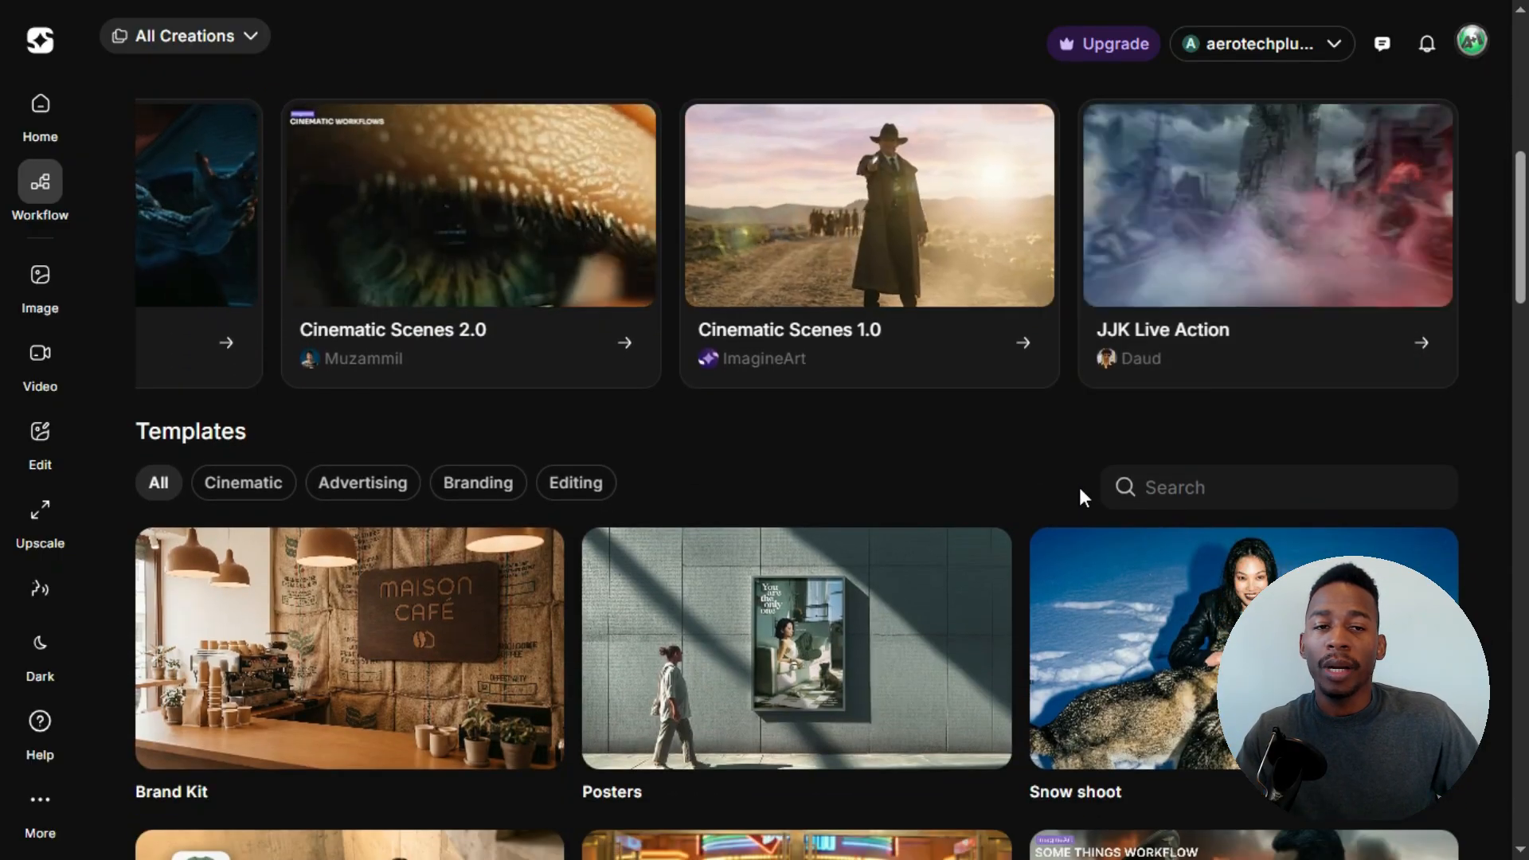
{"action": "scroll", "coordinate": [288, 548], "scroll_direction": "down", "scroll_amount": 3}
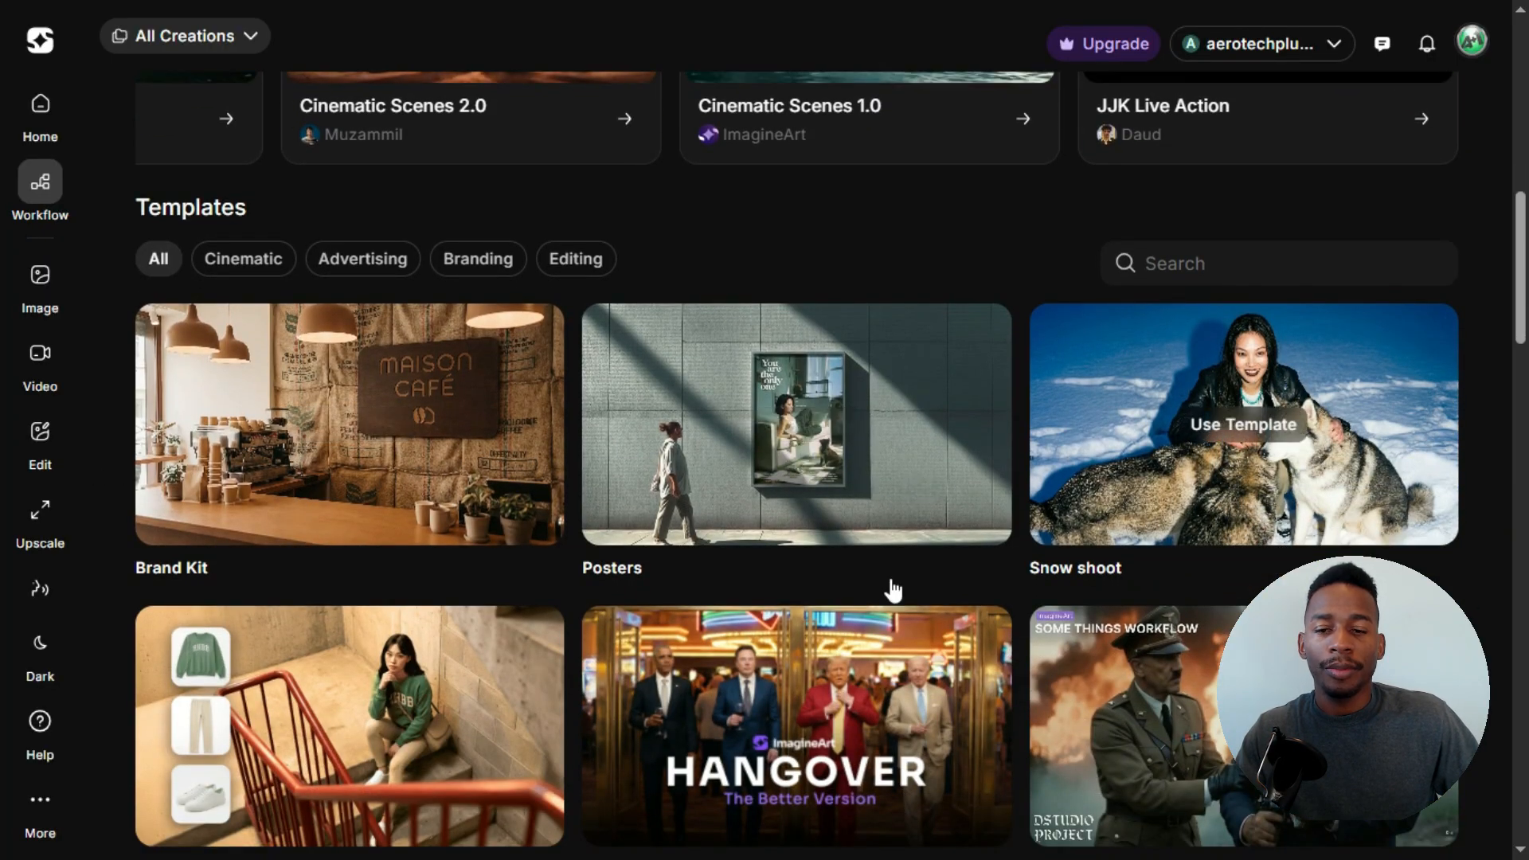
{"action": "scroll", "coordinate": [1173, 679], "scroll_direction": "down", "scroll_amount": 10}
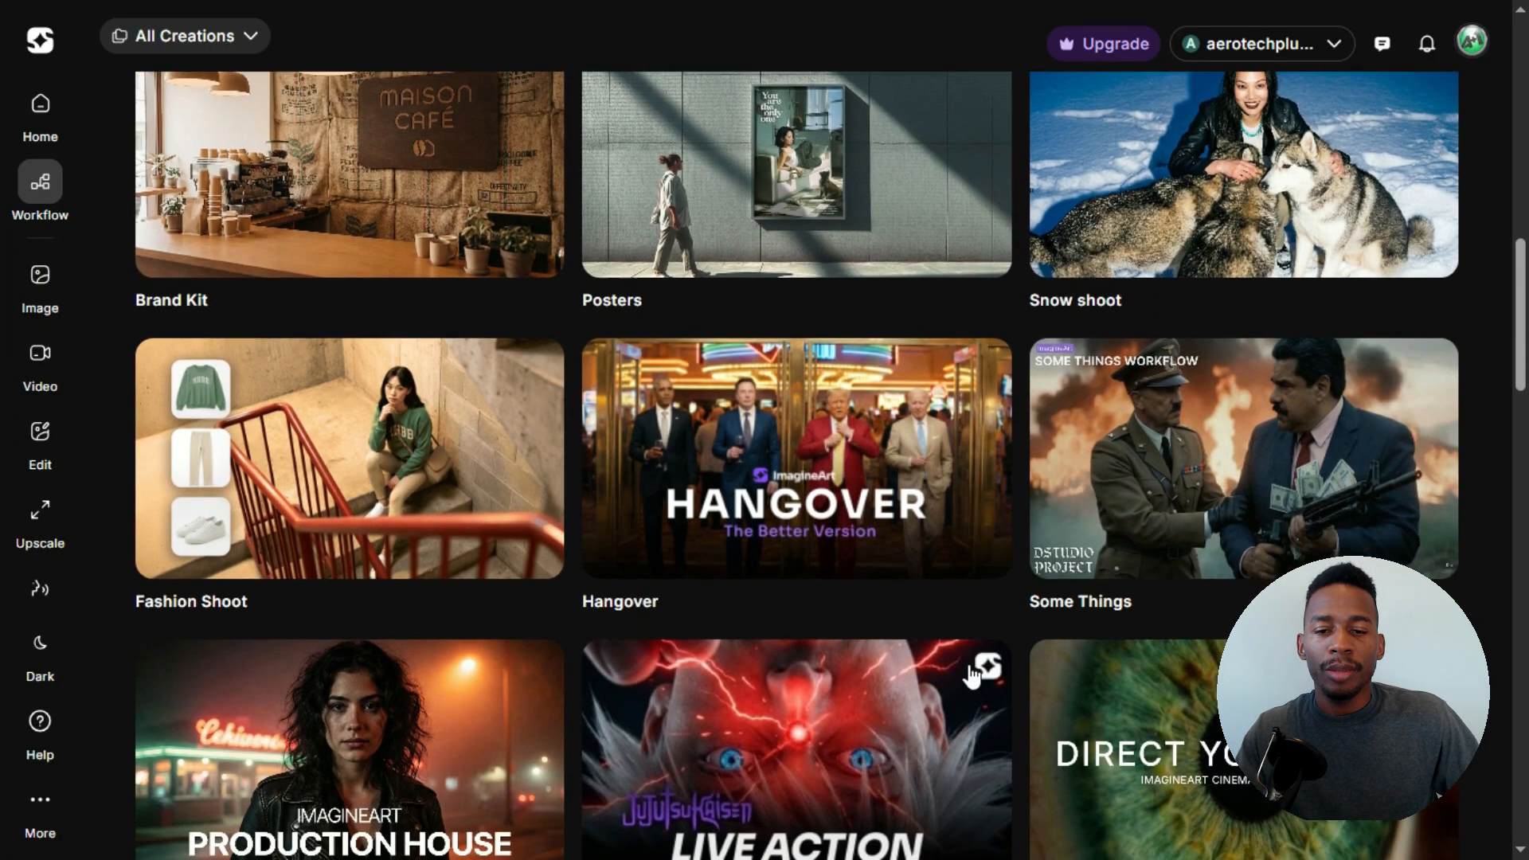
{"action": "scroll", "coordinate": [647, 654], "scroll_direction": "down", "scroll_amount": 3}
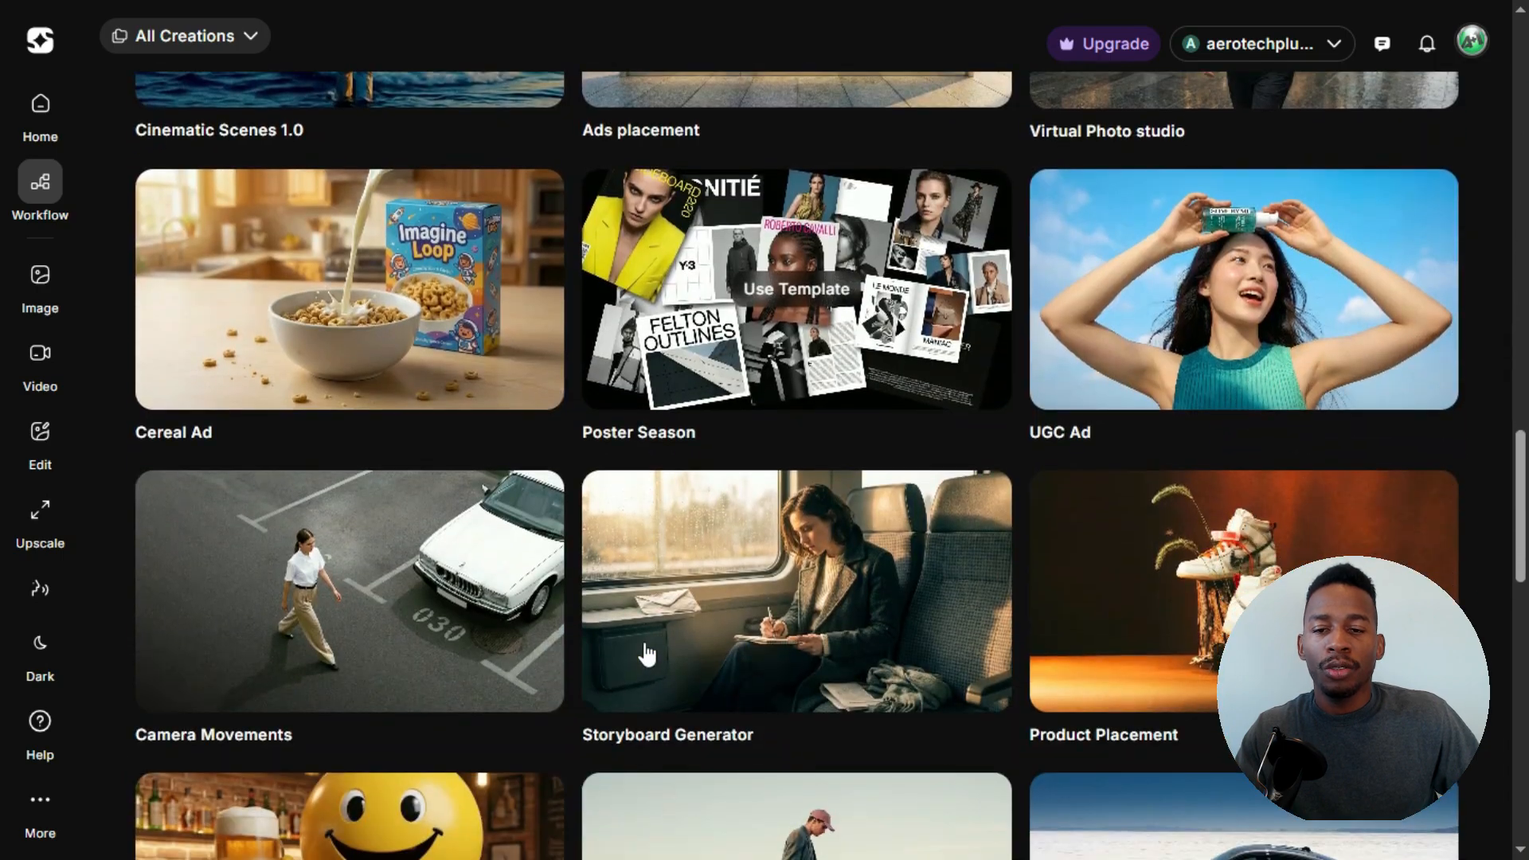
Step: Create a new workflow and add a Prompt node, placing it in the upper-left area of the canvas
{"action": "scroll", "coordinate": [647, 655], "scroll_direction": "up", "scroll_amount": 20}
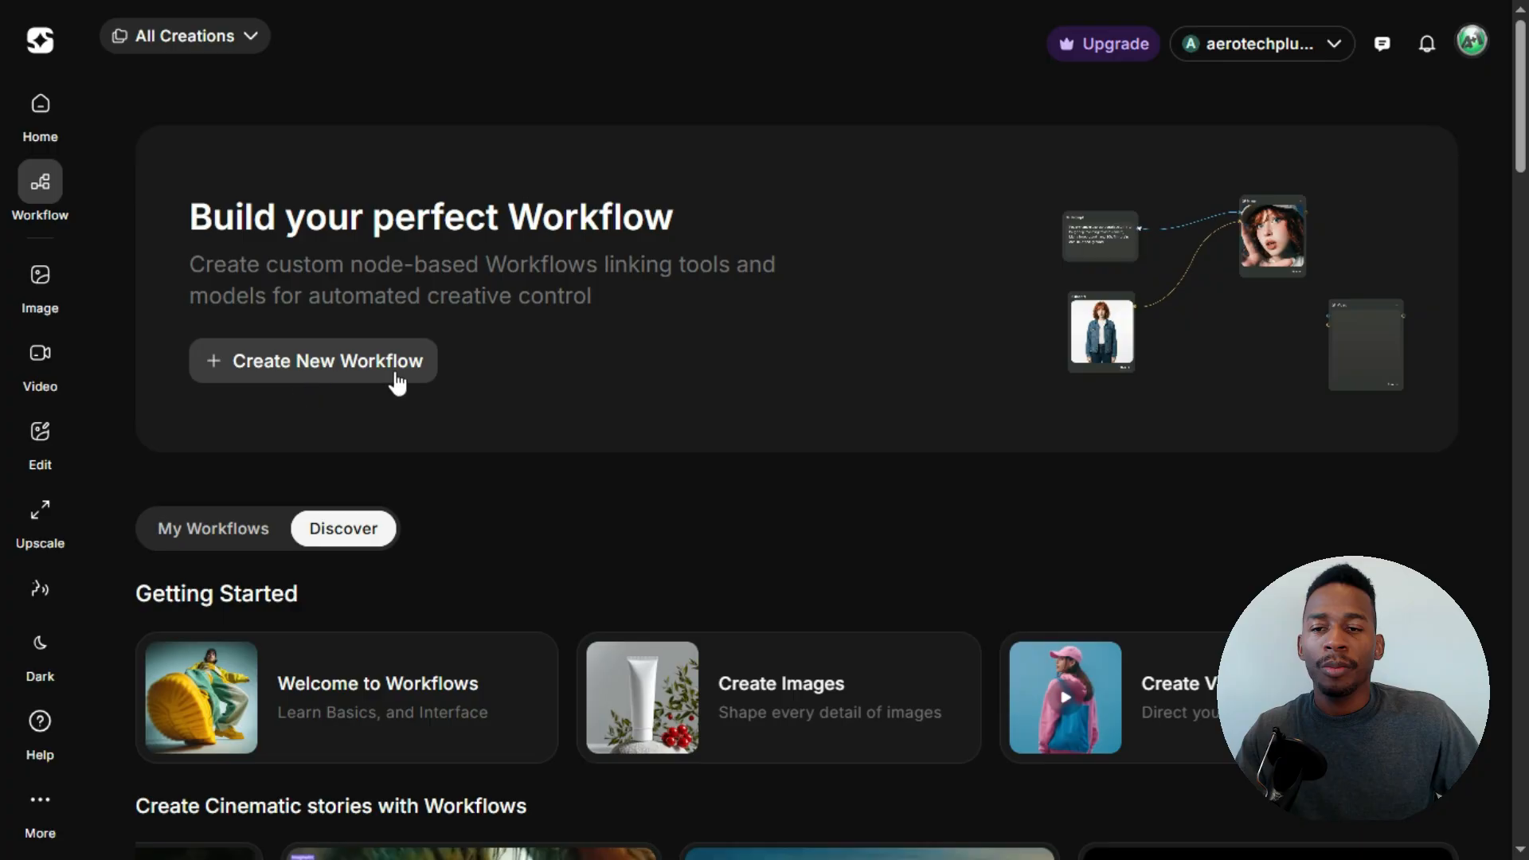
{"action": "left_click", "coordinate": [291, 366]}
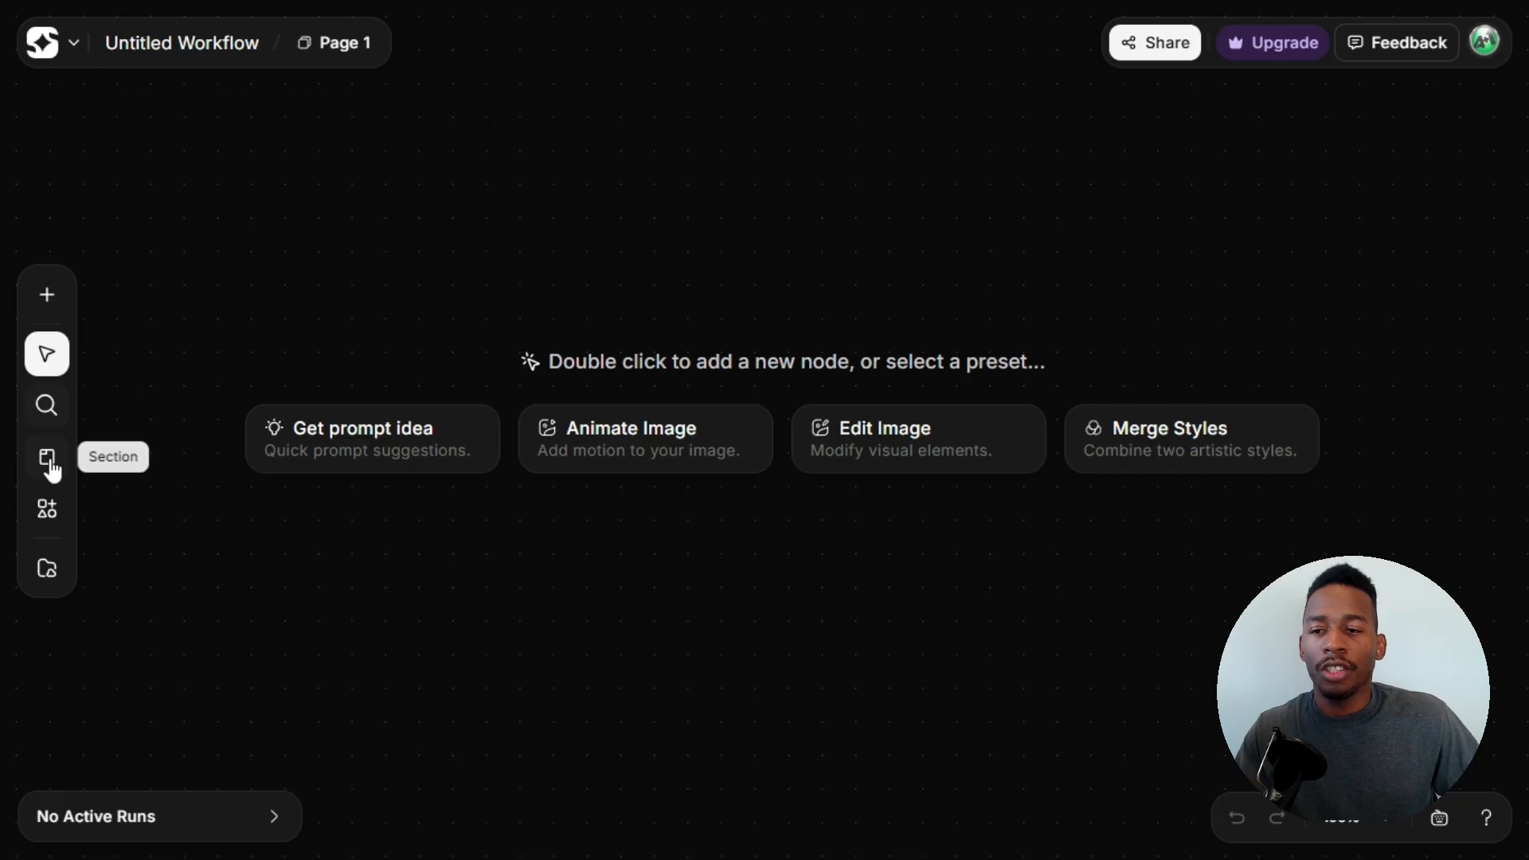
{"action": "left_click", "coordinate": [48, 301]}
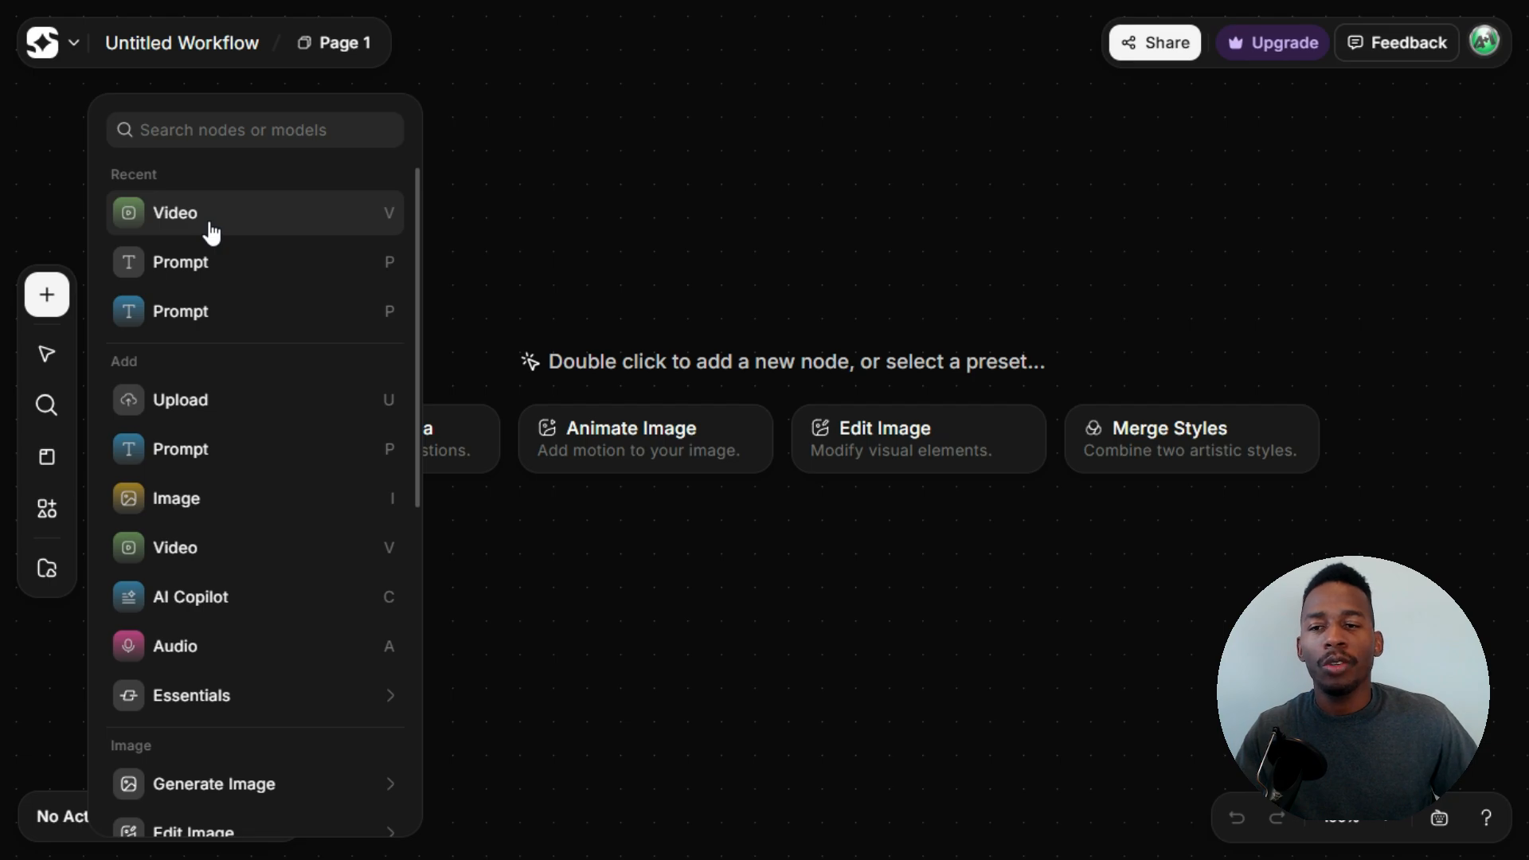
{"action": "left_click", "coordinate": [212, 267]}
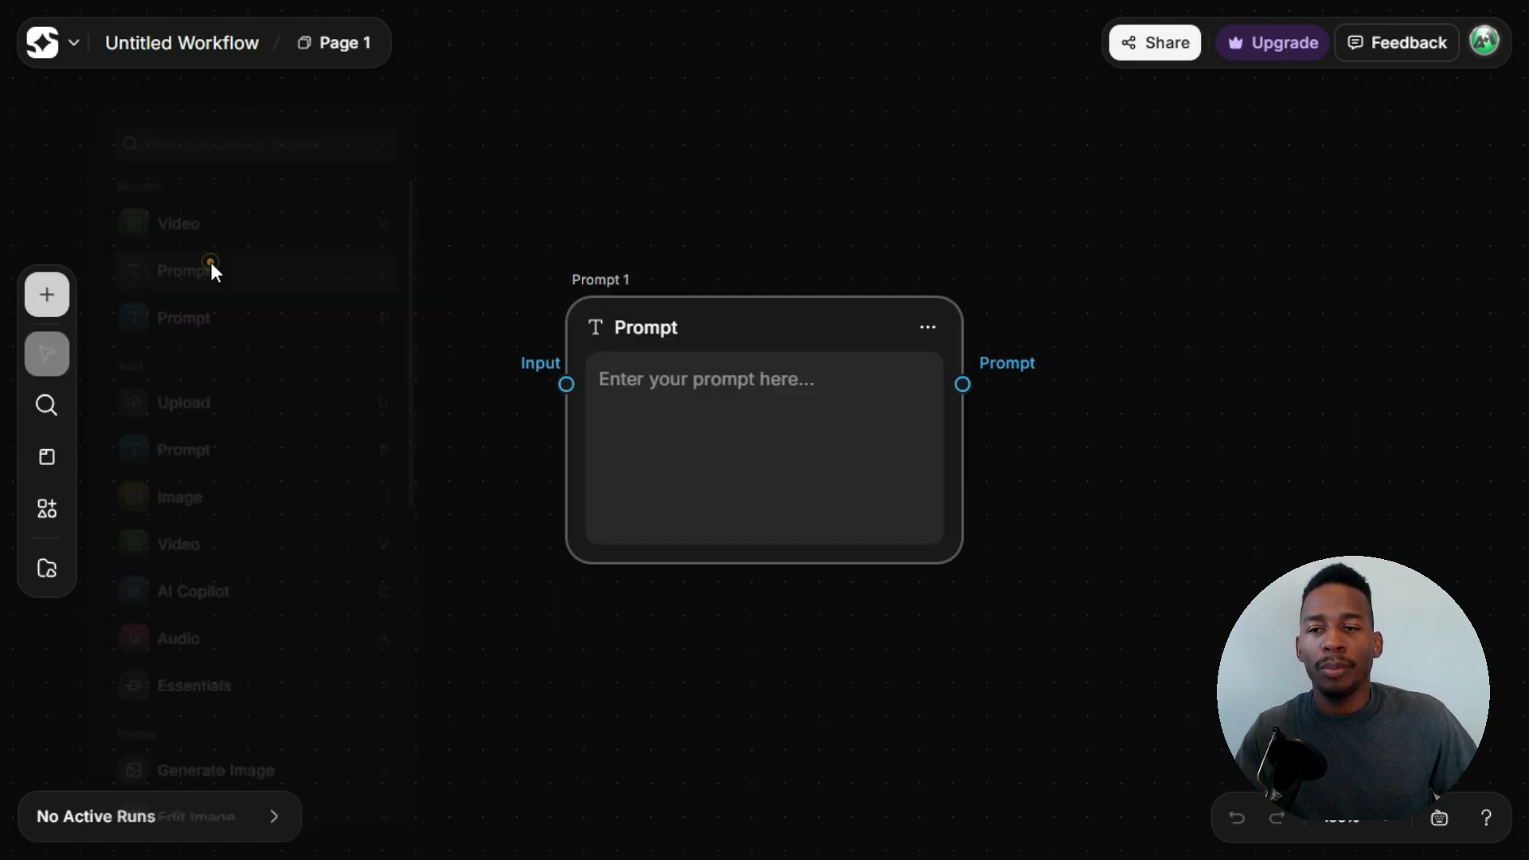
{"action": "left_click_drag", "start_coordinate": [755, 322], "coordinate": [322, 176]}
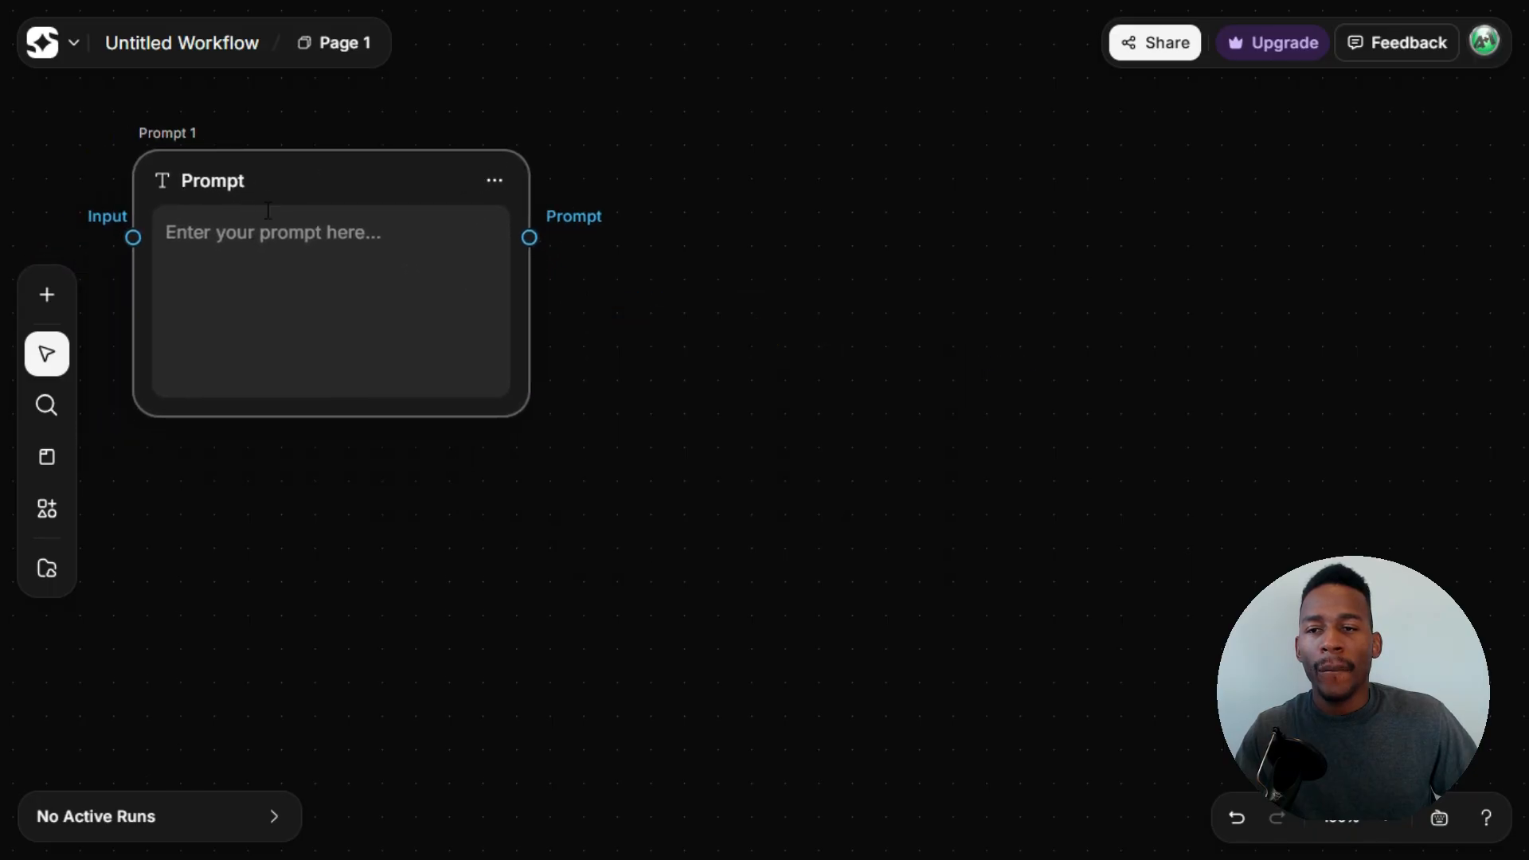
Step: Add a second Prompt node and place it directly below the first one
{"action": "left_click", "coordinate": [271, 244]}
{"action": "left_click", "coordinate": [62, 296]}
{"action": "left_click", "coordinate": [188, 307]}
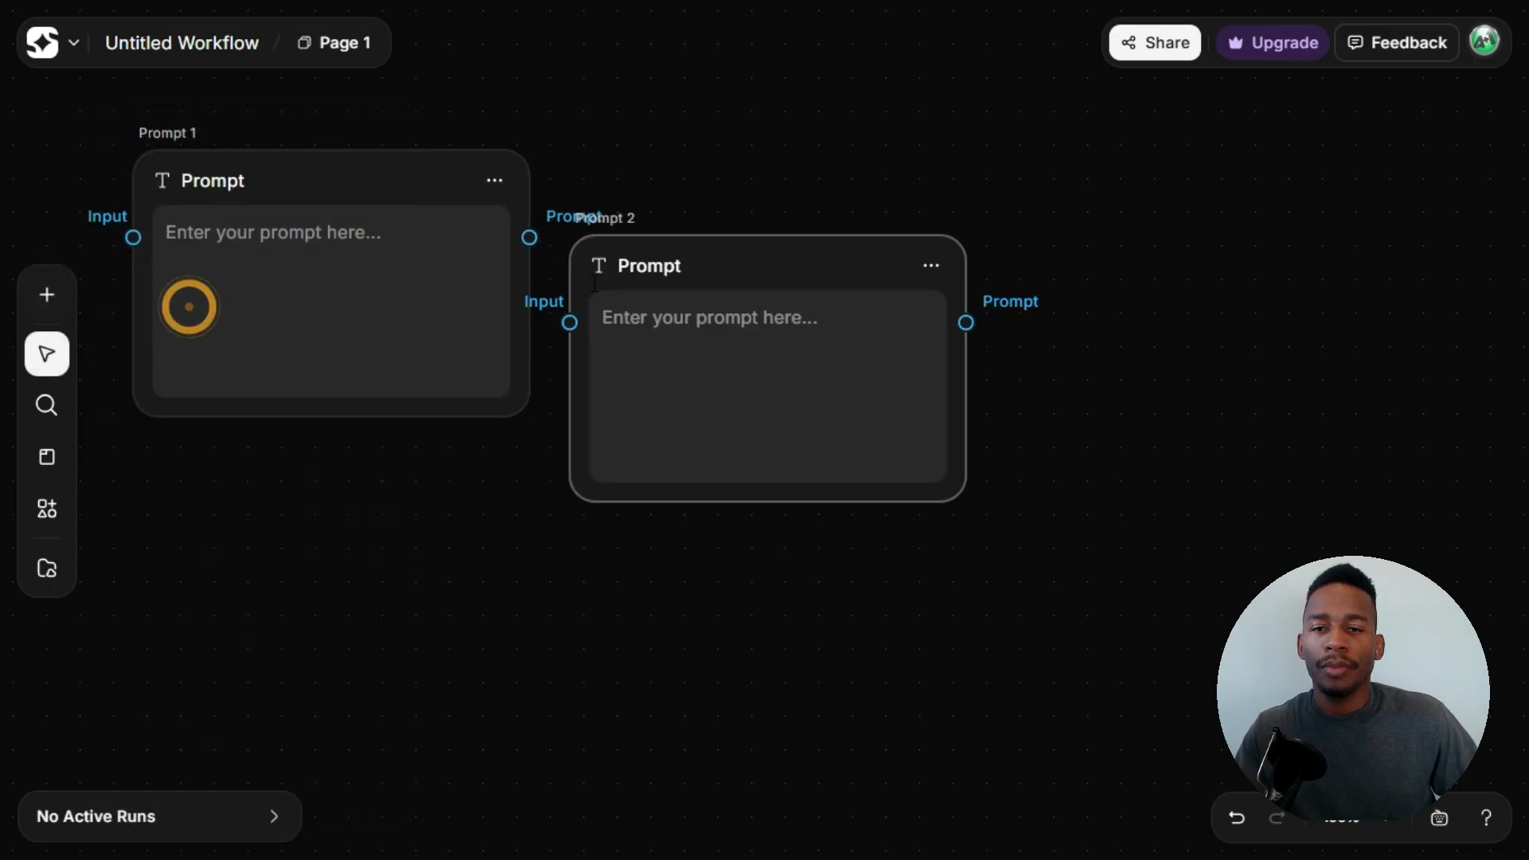
{"action": "left_click_drag", "start_coordinate": [657, 269], "coordinate": [264, 484]}
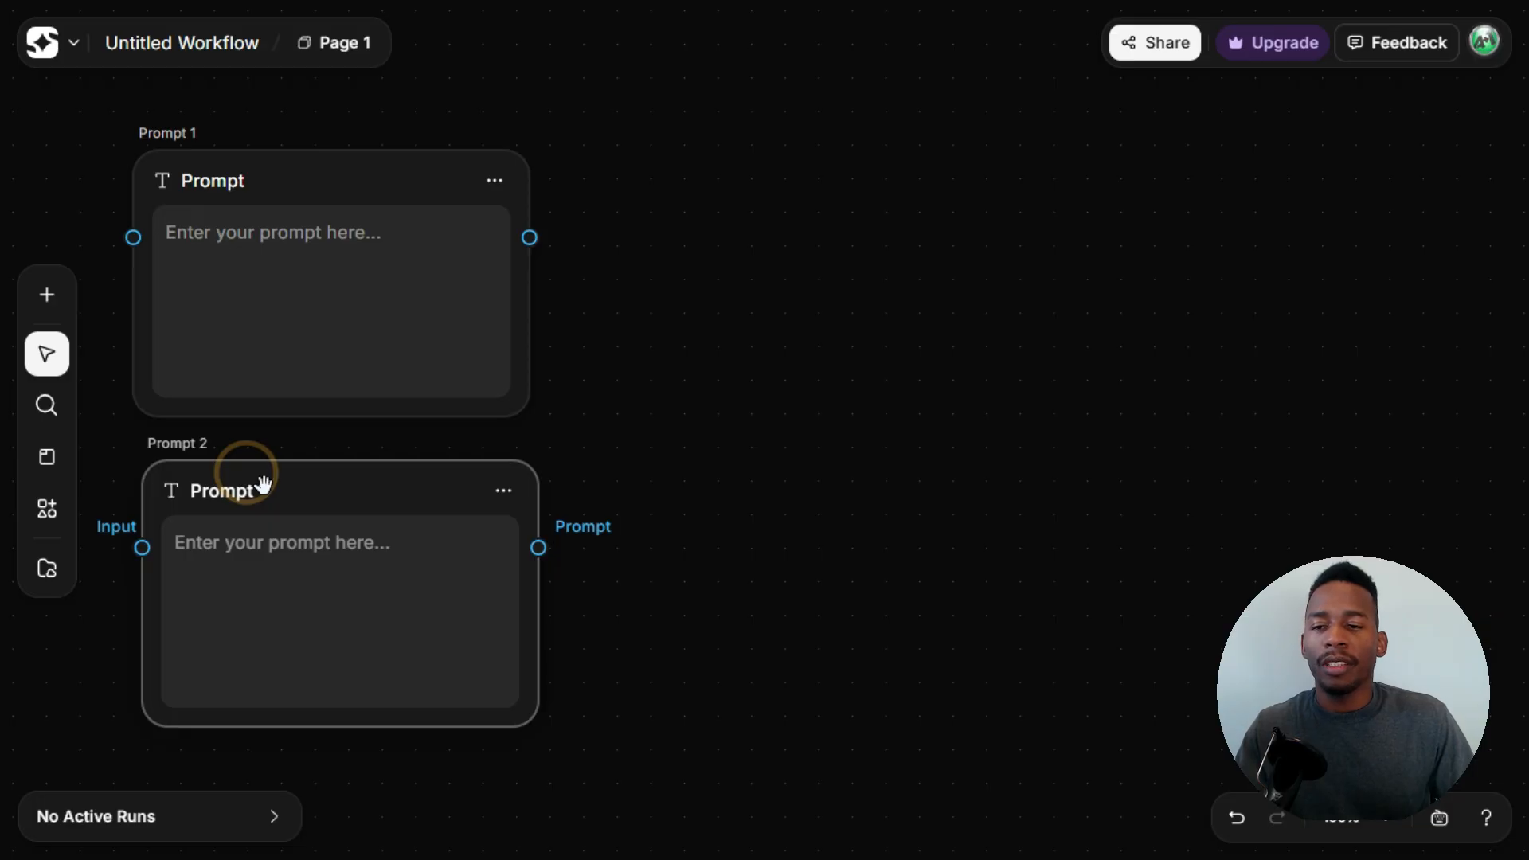
Step: Write the prompt "a realistic cat in a kitchen doing funny human like things" in the first Prompt node
{"action": "left_click", "coordinate": [269, 262]}
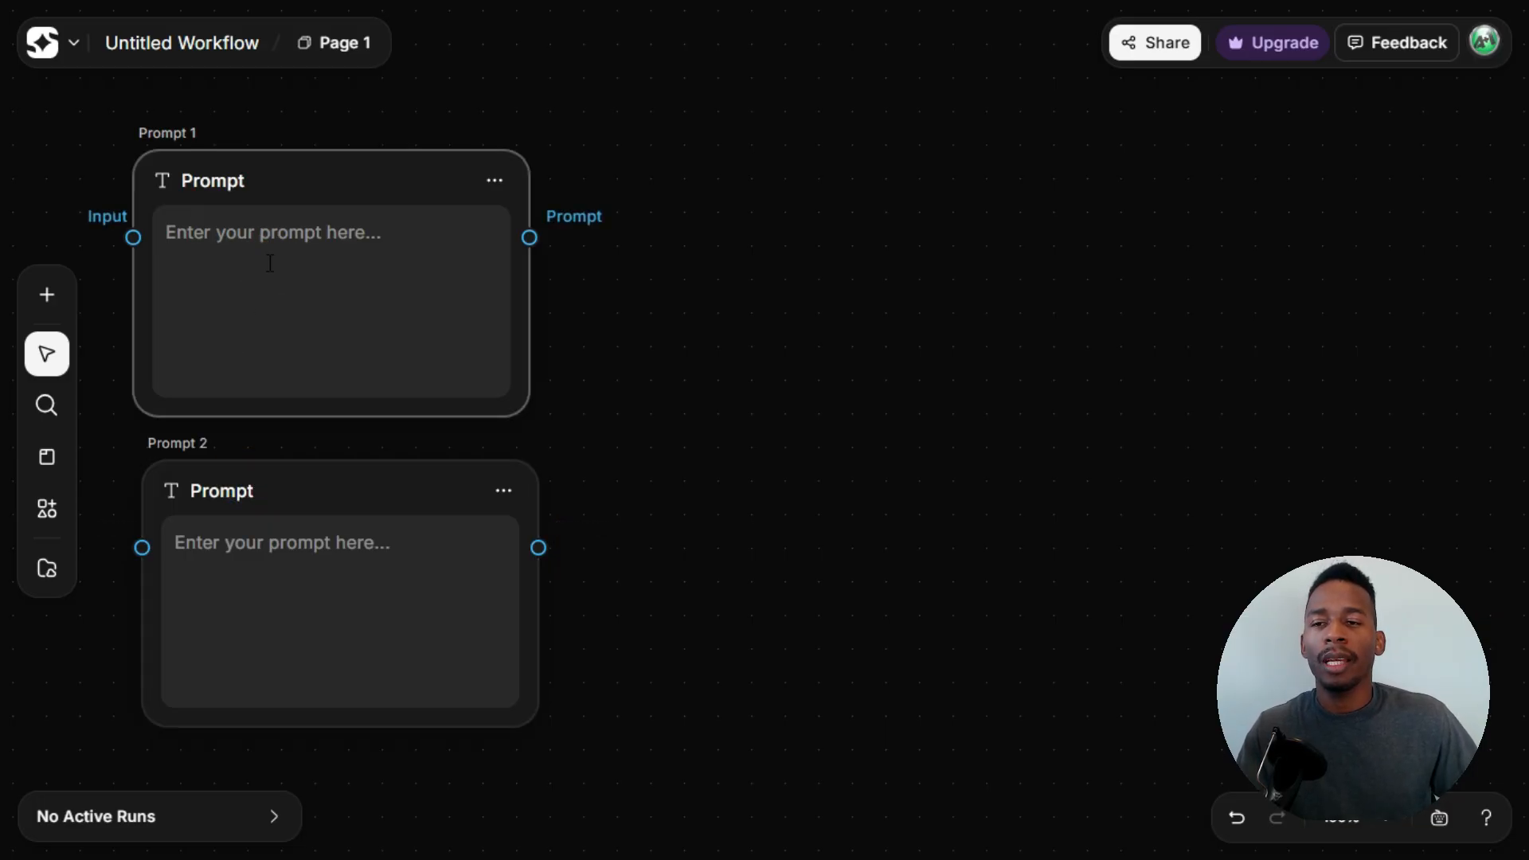
{"action": "type", "text": "a realistic "}
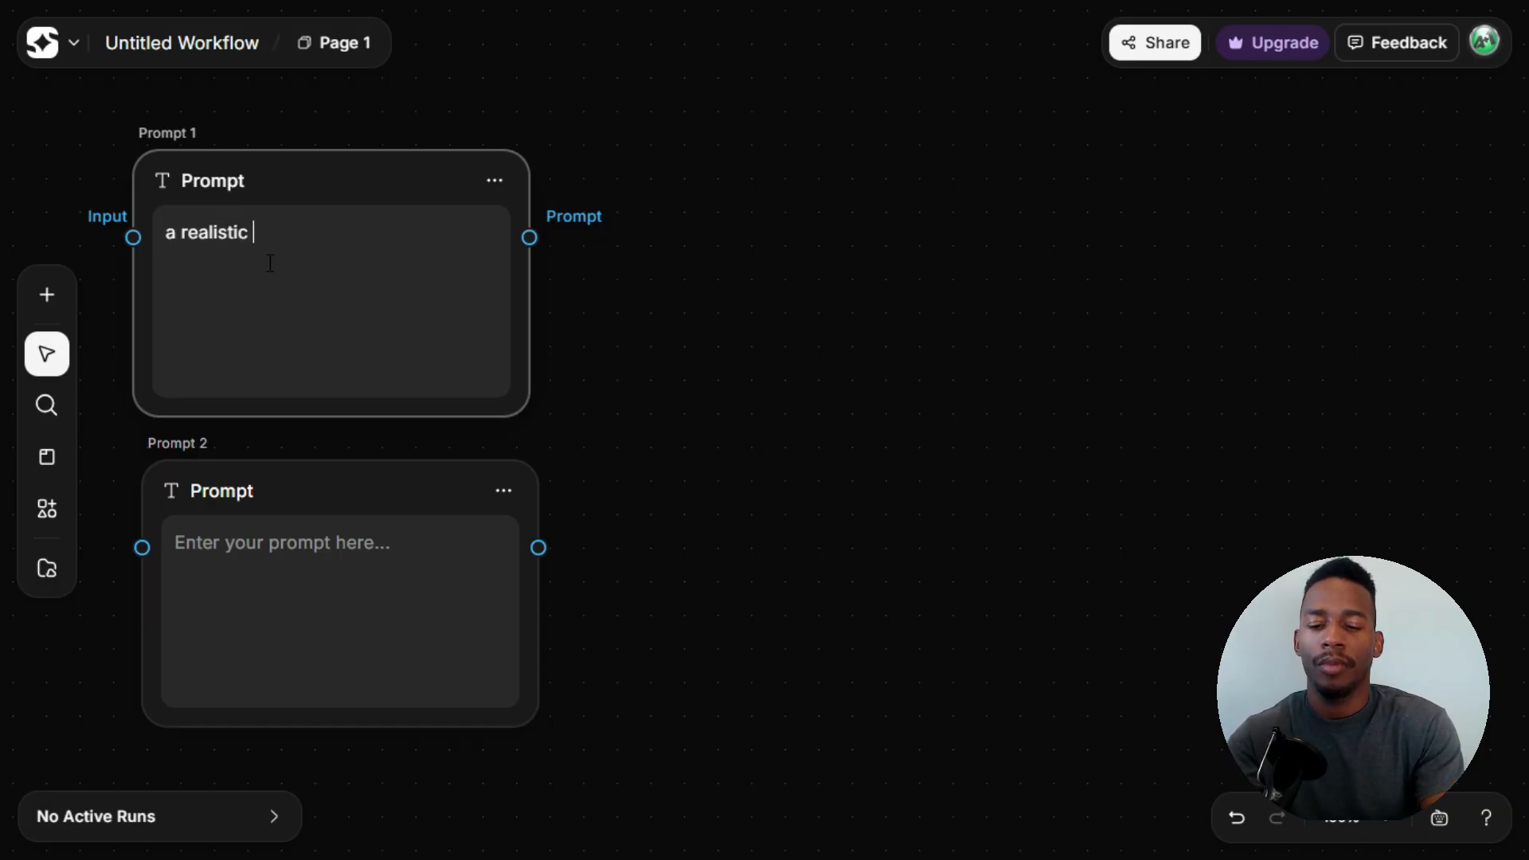
{"action": "type", "text": "cat in a "}
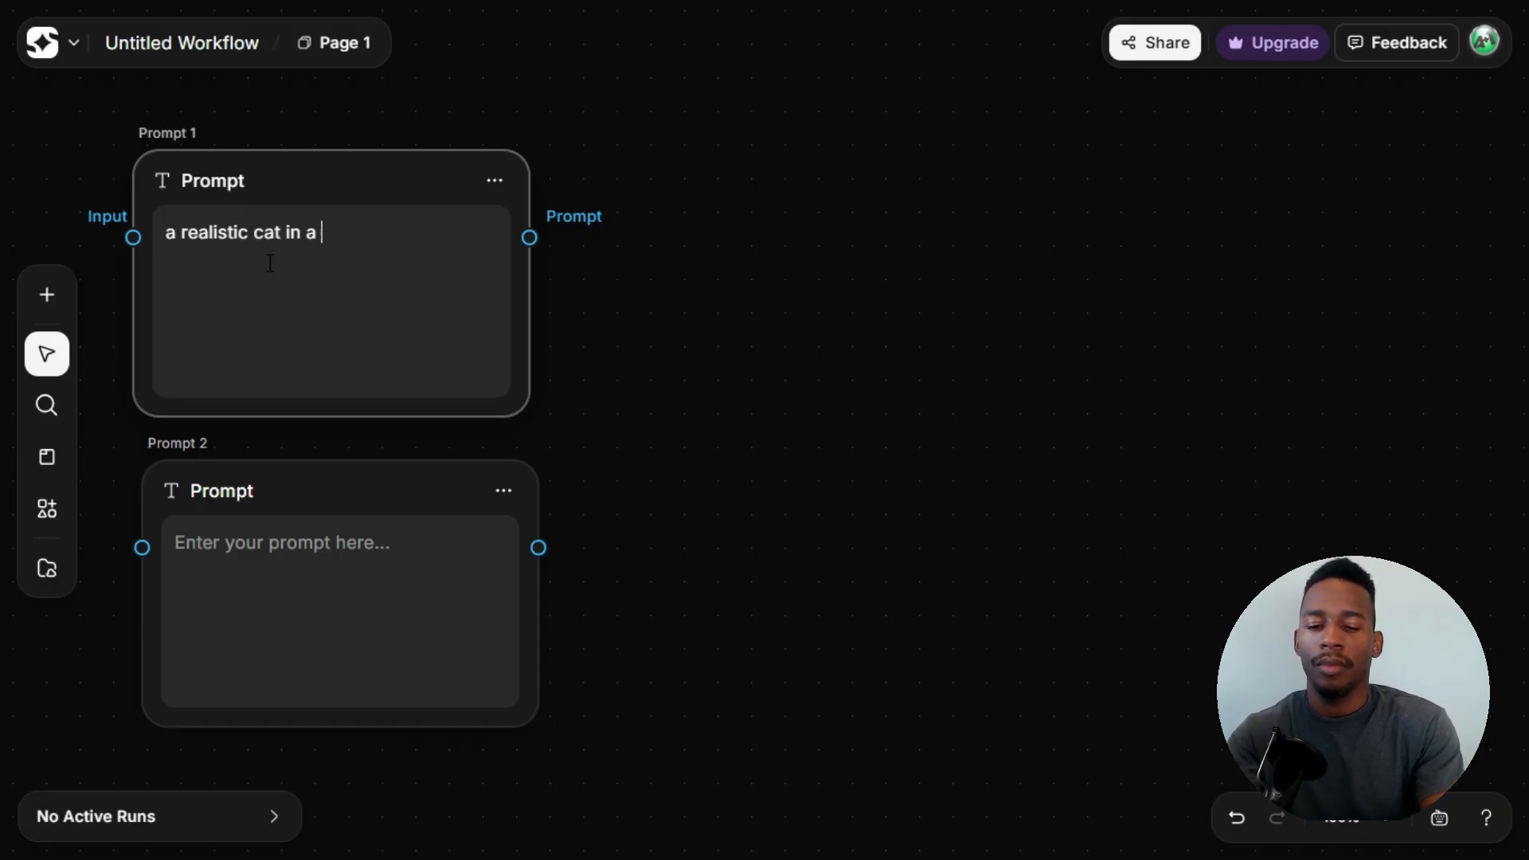
{"action": "type", "text": "kitchen di"}
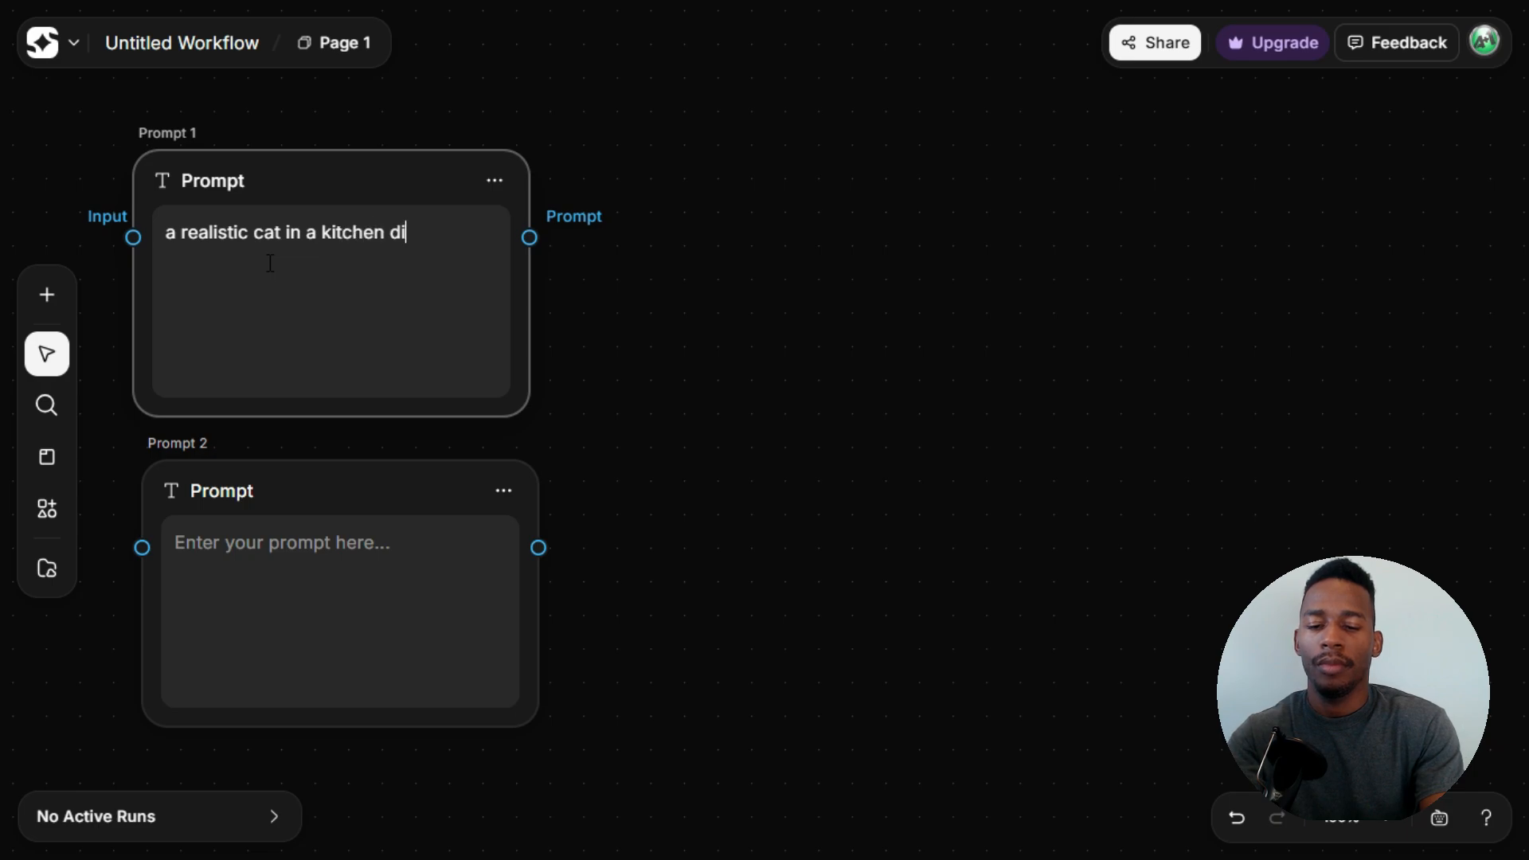
{"action": "type", "text": "ng human like things t"}
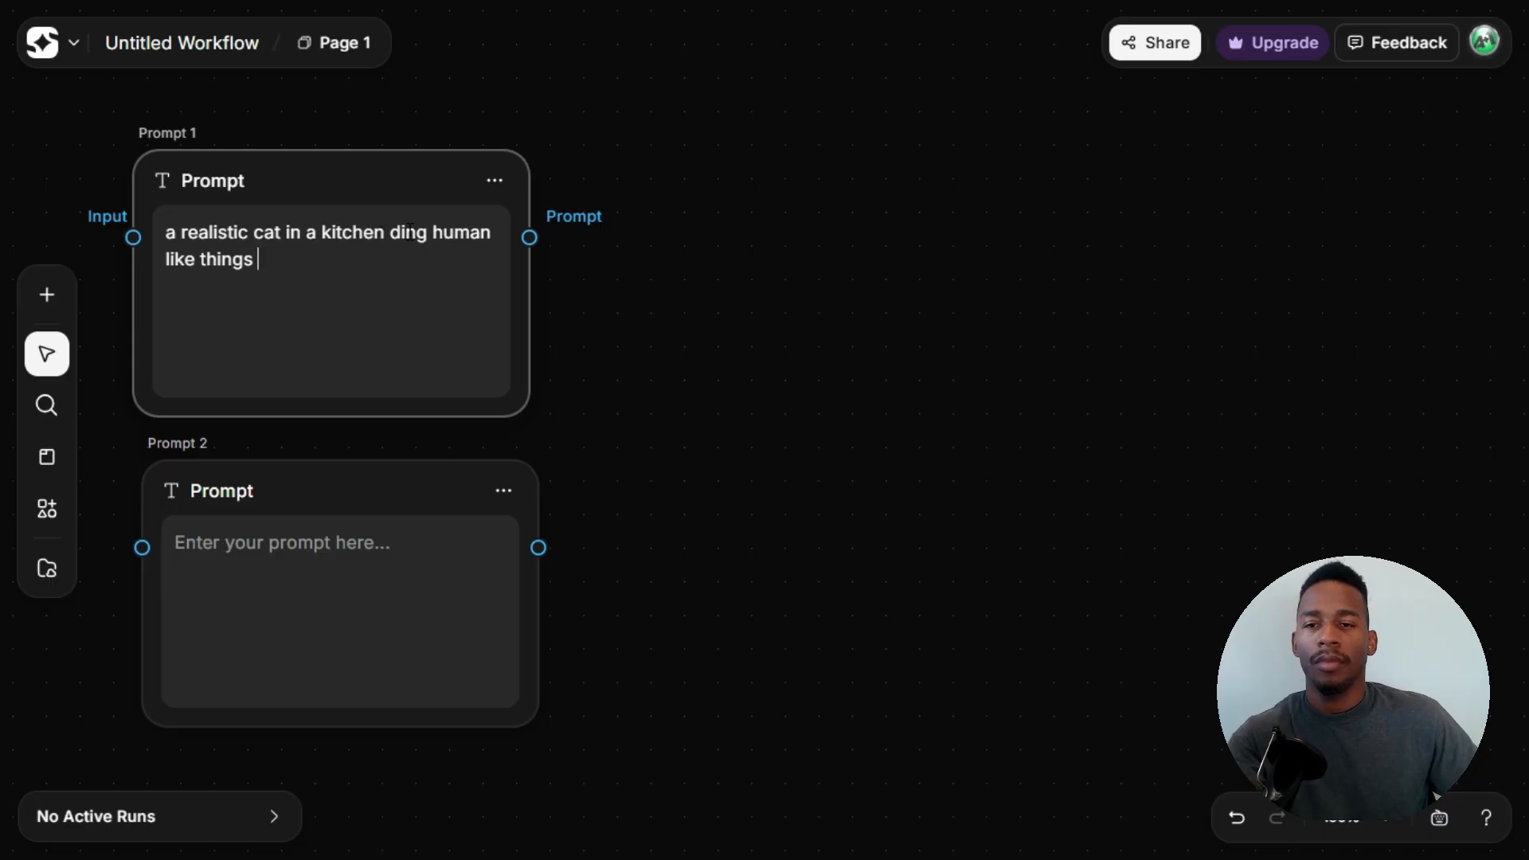
{"action": "left_click", "coordinate": [404, 232]}
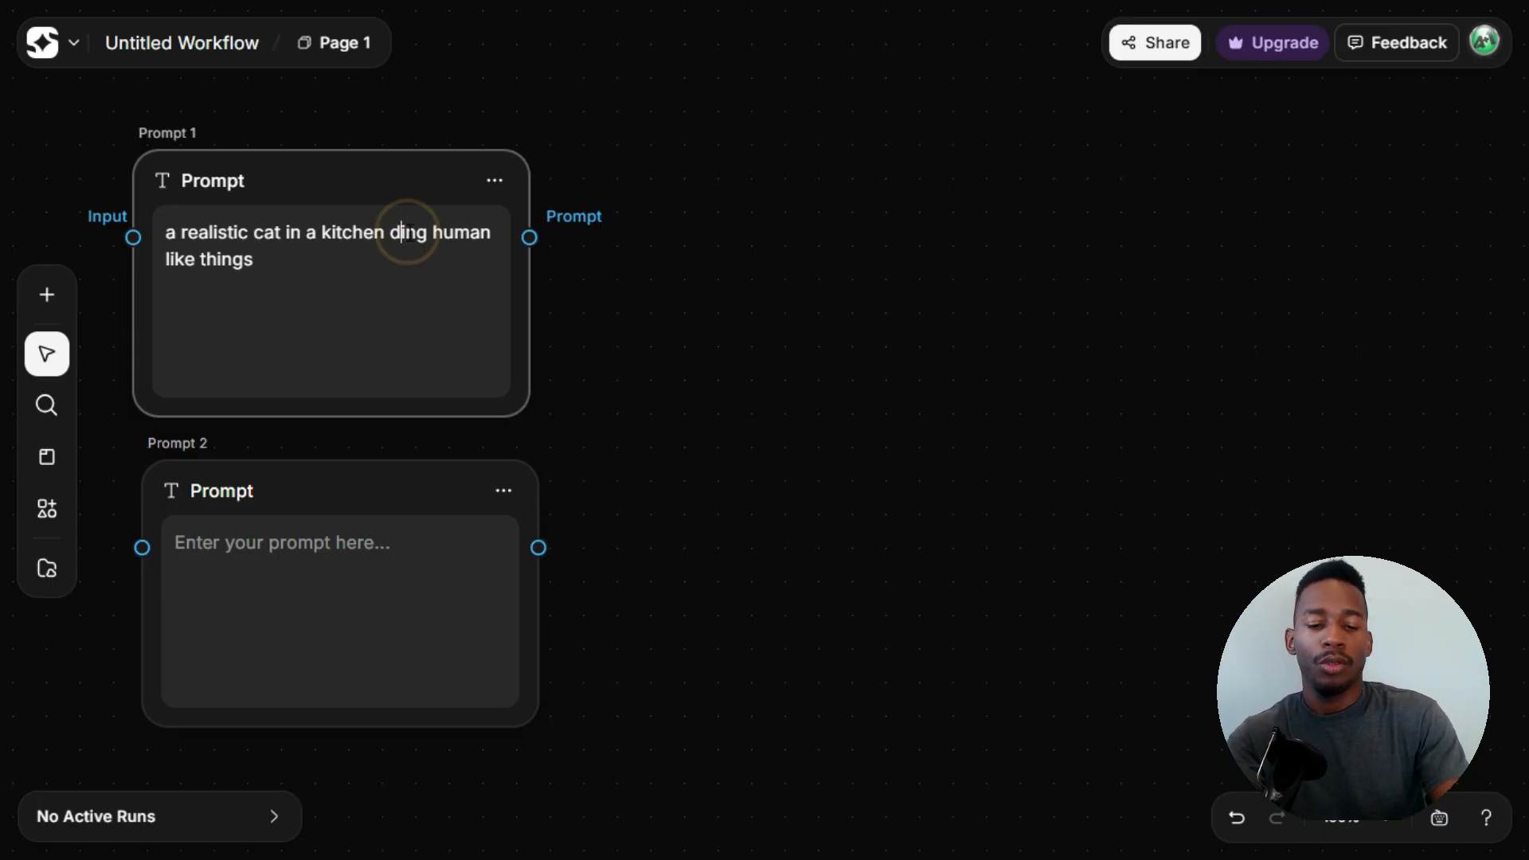
{"action": "type", "text": "o"}
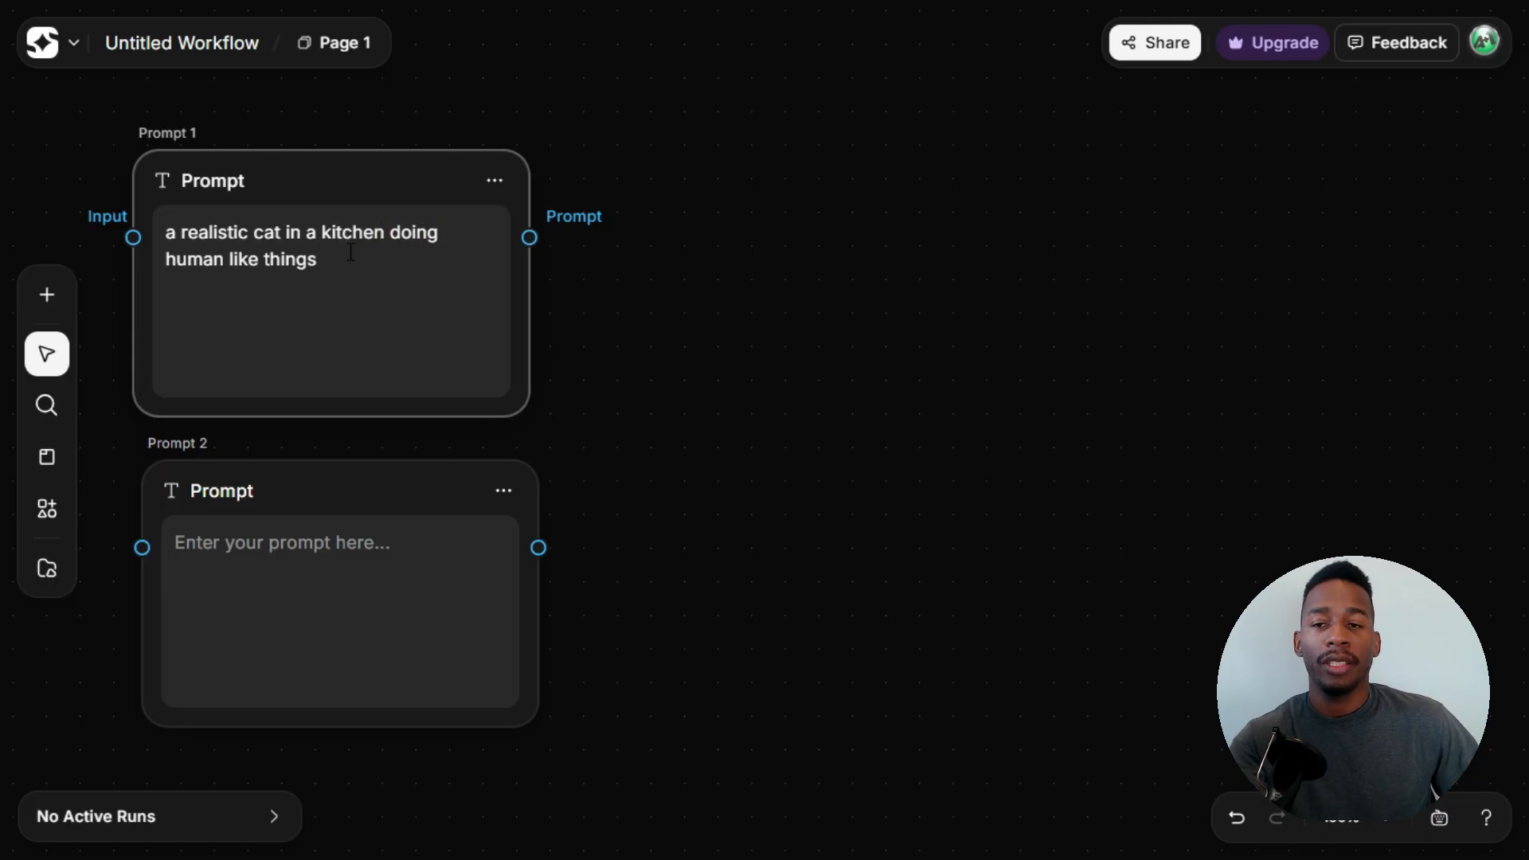
{"action": "left_click", "coordinate": [166, 260]}
{"action": "type", "text": "funny"}
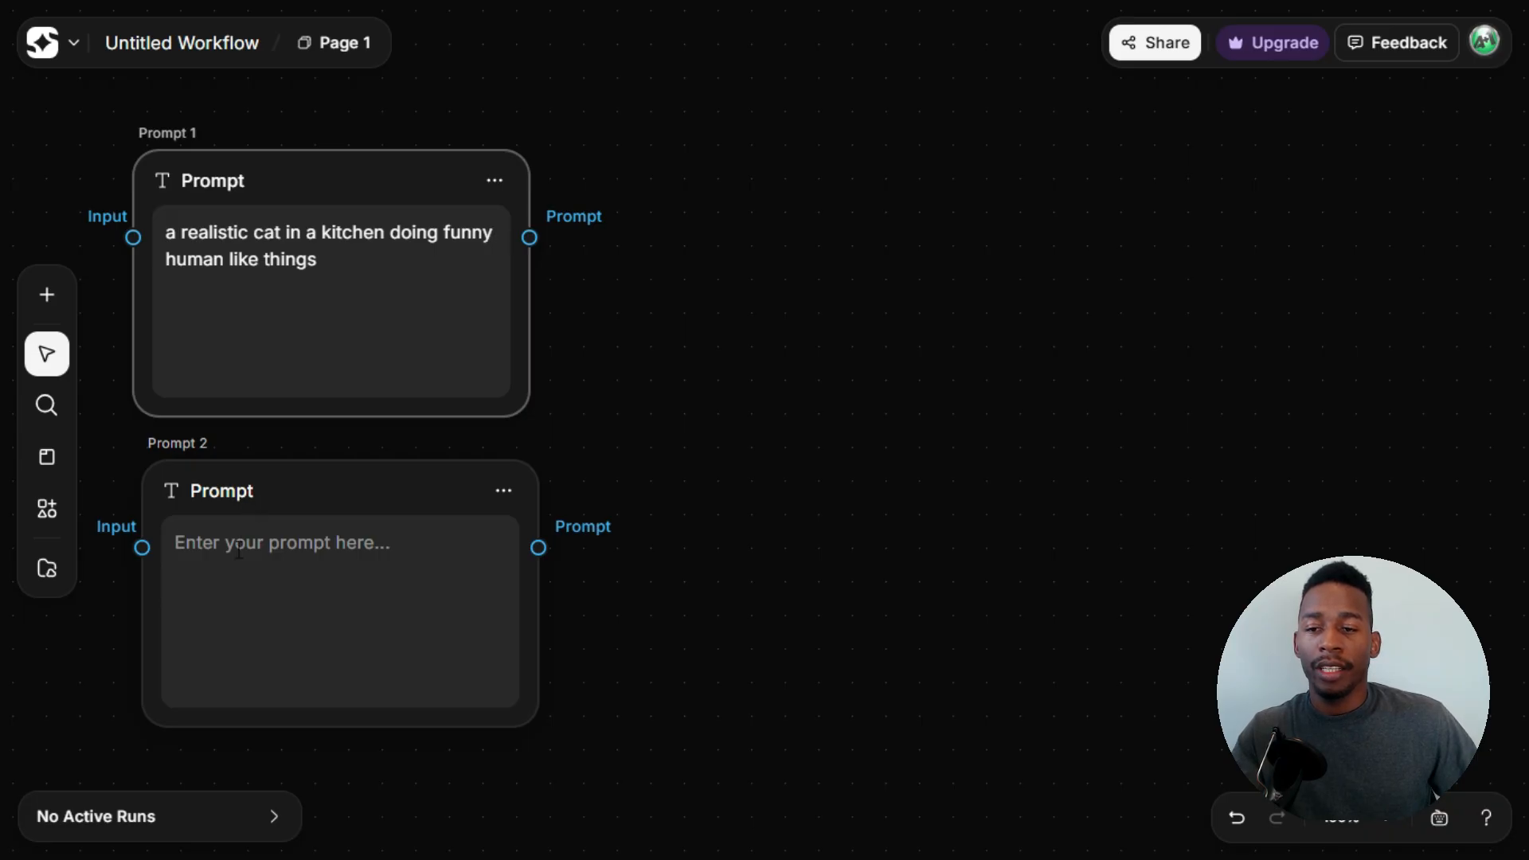
Step: Paste the prompt about a man chased on a moving train's roof, ending "Admit it! Xbox is better than Playstation!", into the second Prompt node
{"action": "key", "text": "ctrl+v"}
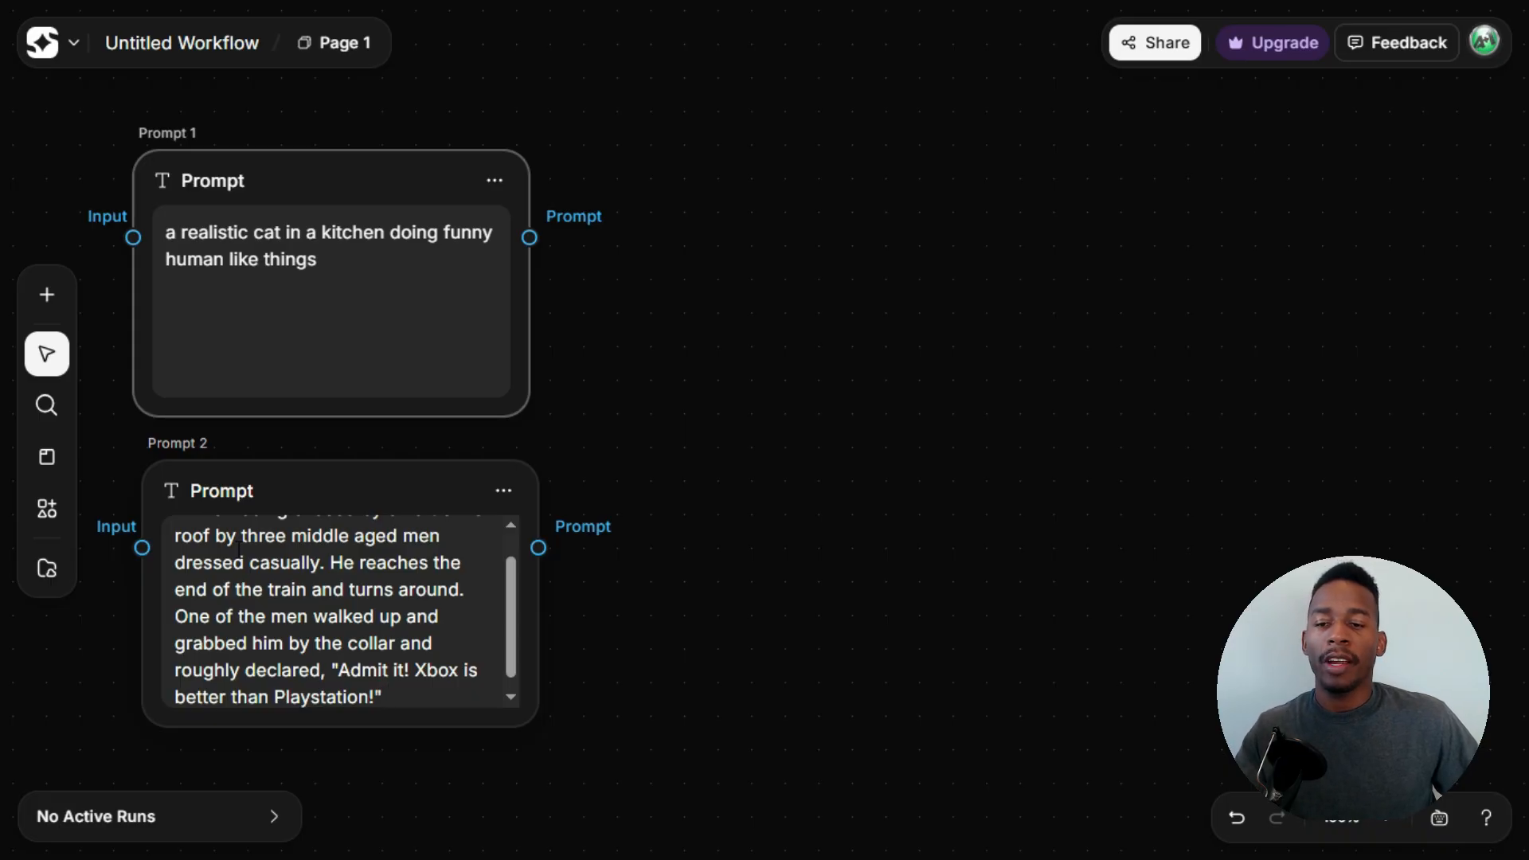
{"action": "scroll", "coordinate": [240, 550], "scroll_direction": "up", "scroll_amount": 3}
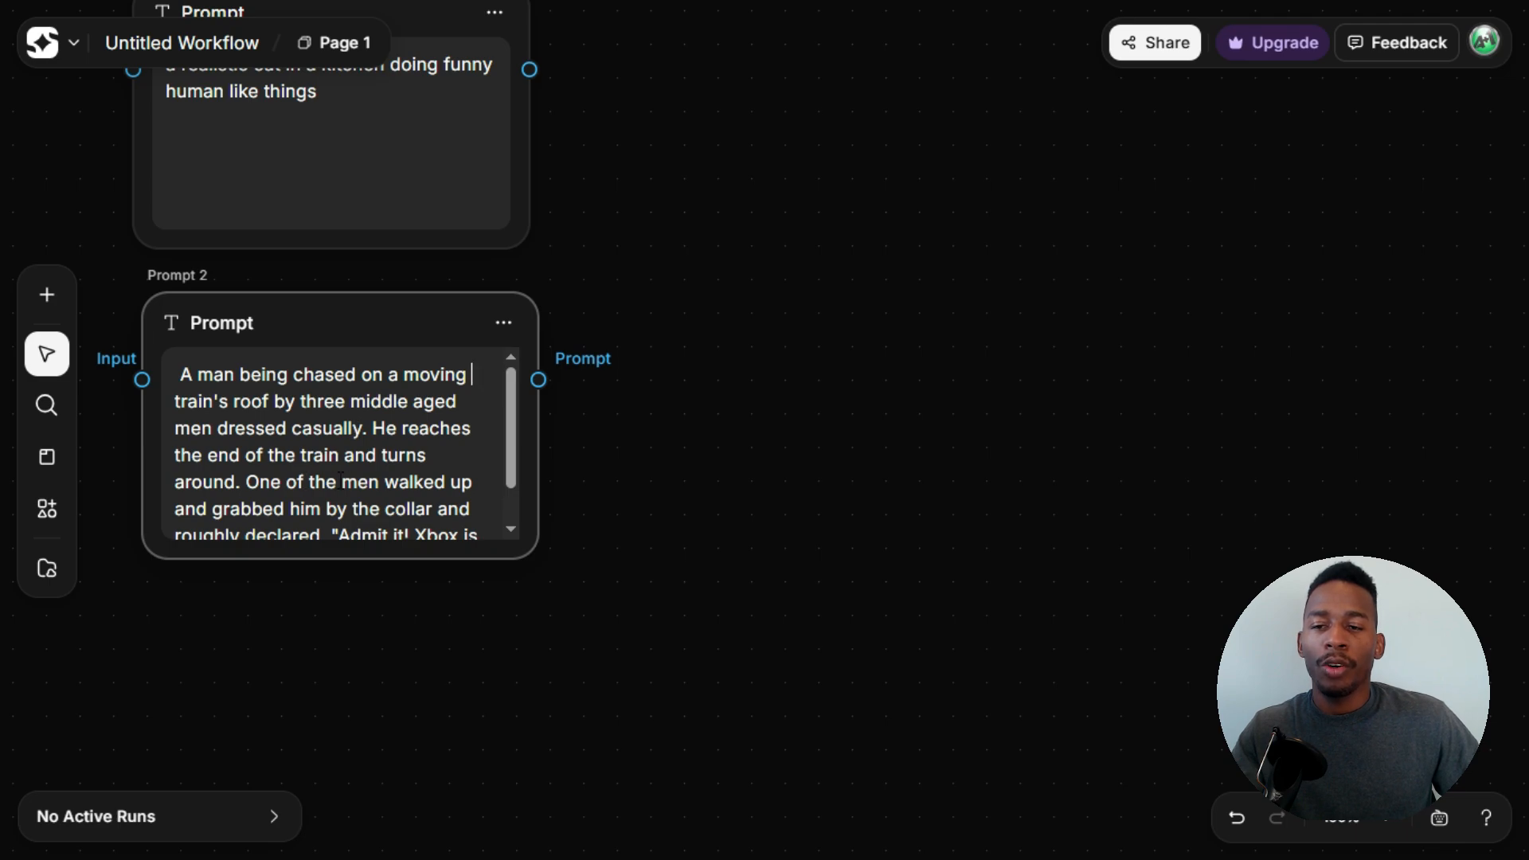
{"action": "scroll", "coordinate": [371, 480], "scroll_direction": "down", "scroll_amount": 2}
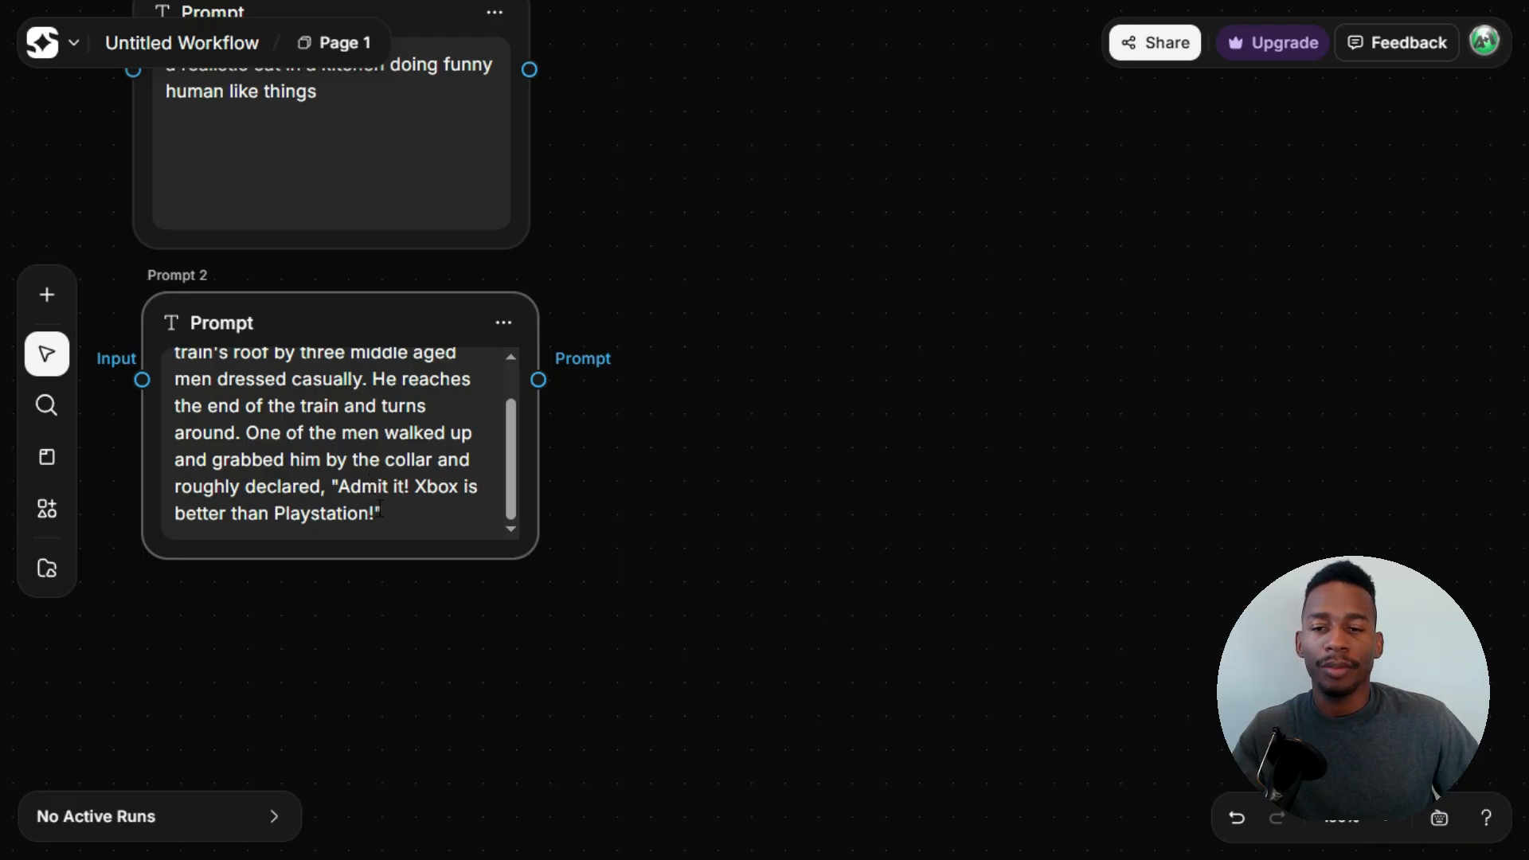
Step: Spread the two Prompt nodes farther apart vertically, keeping them aligned in one column
{"action": "scroll", "coordinate": [381, 494], "scroll_direction": "up", "scroll_amount": 2}
{"action": "scroll", "coordinate": [739, 433], "scroll_direction": "up", "scroll_amount": 5}
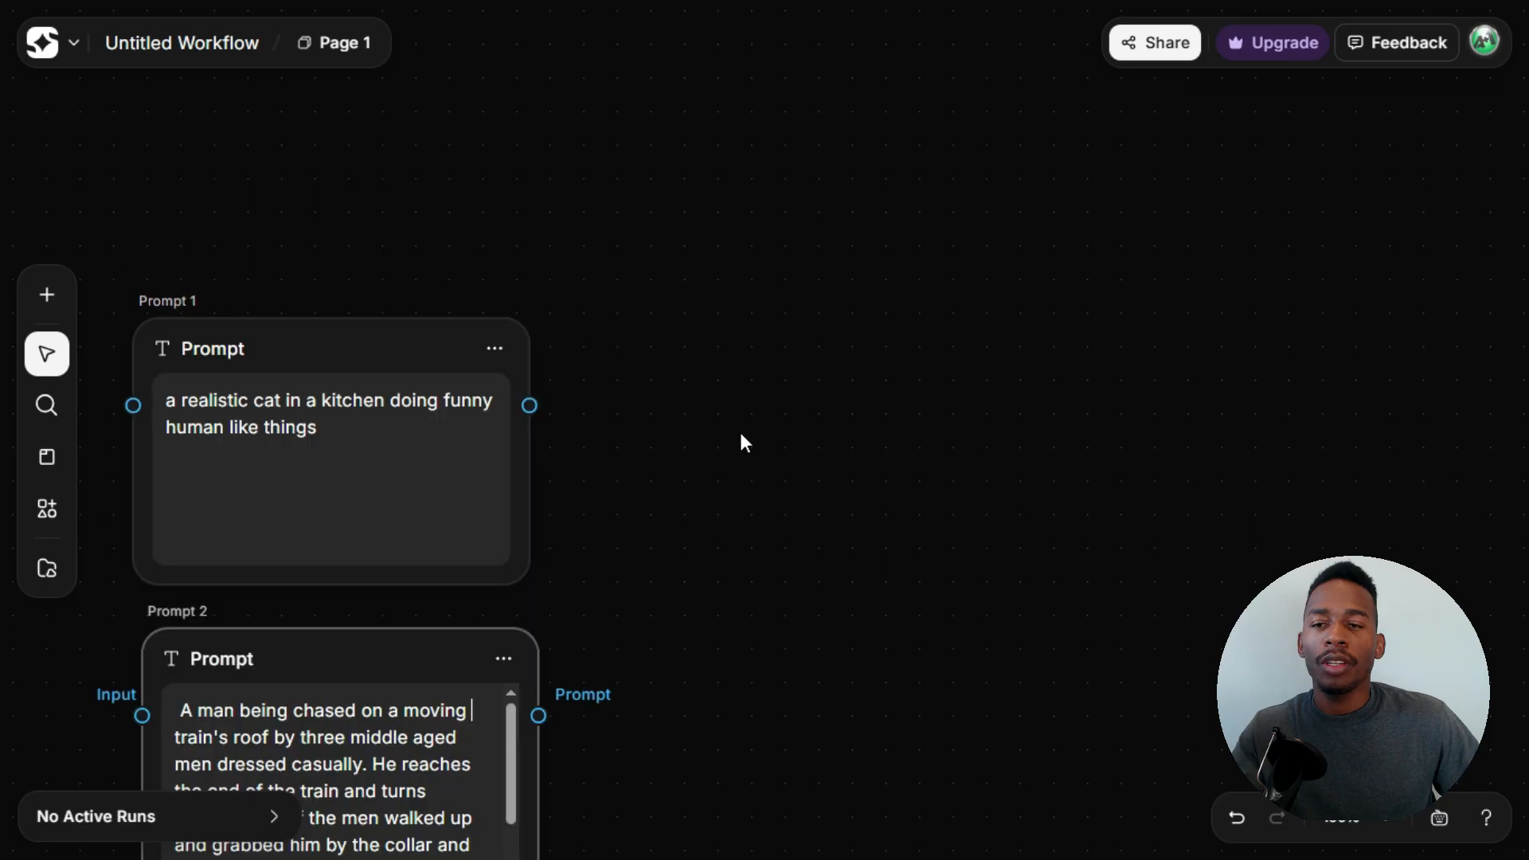
{"action": "scroll", "coordinate": [653, 424], "scroll_direction": "down", "scroll_amount": 5}
{"action": "scroll", "coordinate": [637, 379], "scroll_direction": "up", "scroll_amount": 2}
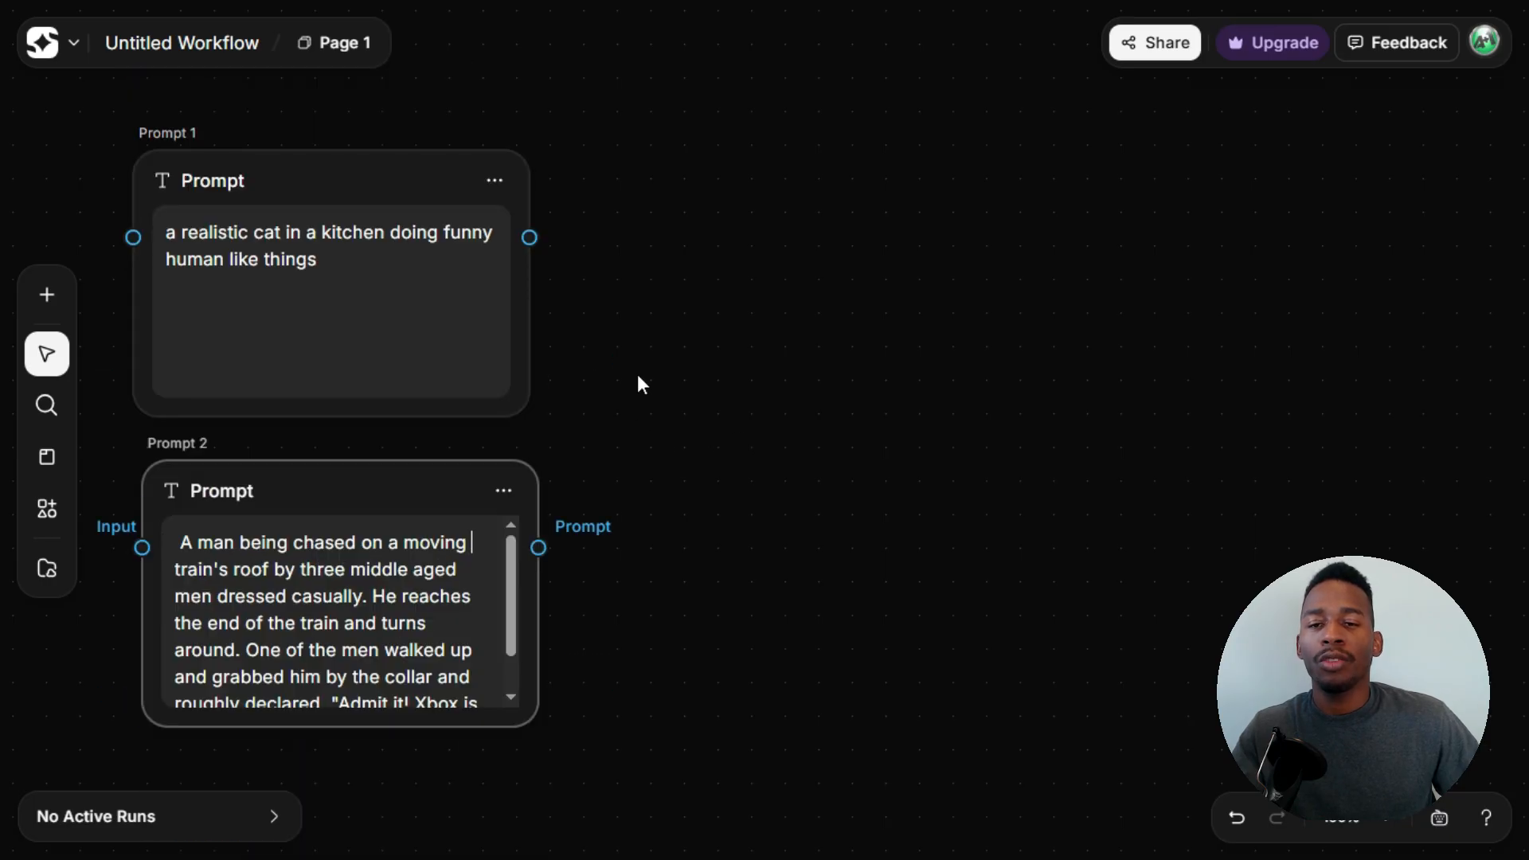
{"action": "left_click_drag", "start_coordinate": [362, 181], "coordinate": [364, 136]}
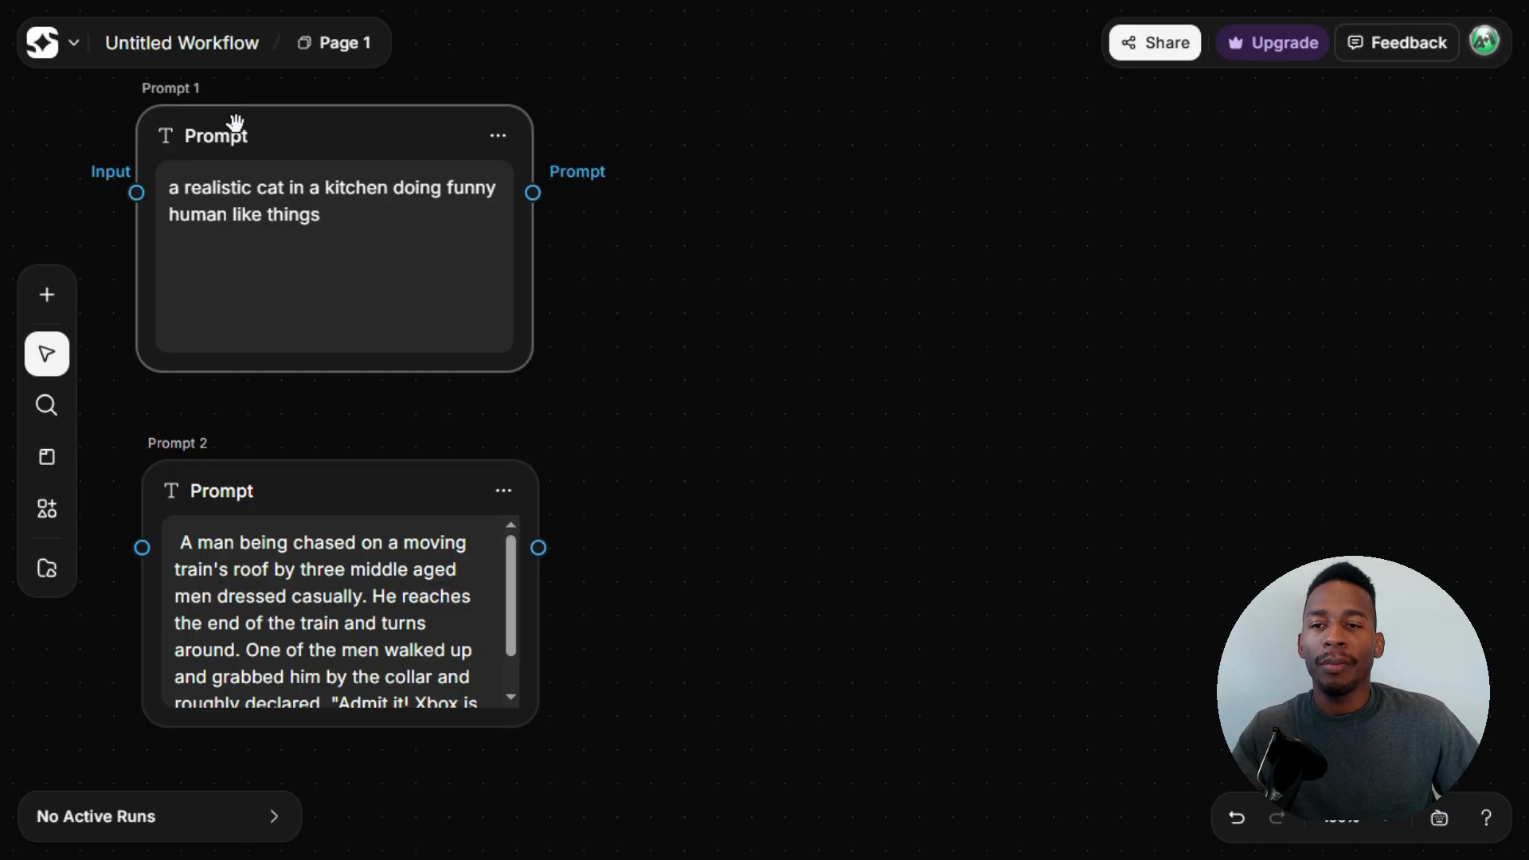
{"action": "left_click_drag", "start_coordinate": [287, 479], "coordinate": [281, 529]}
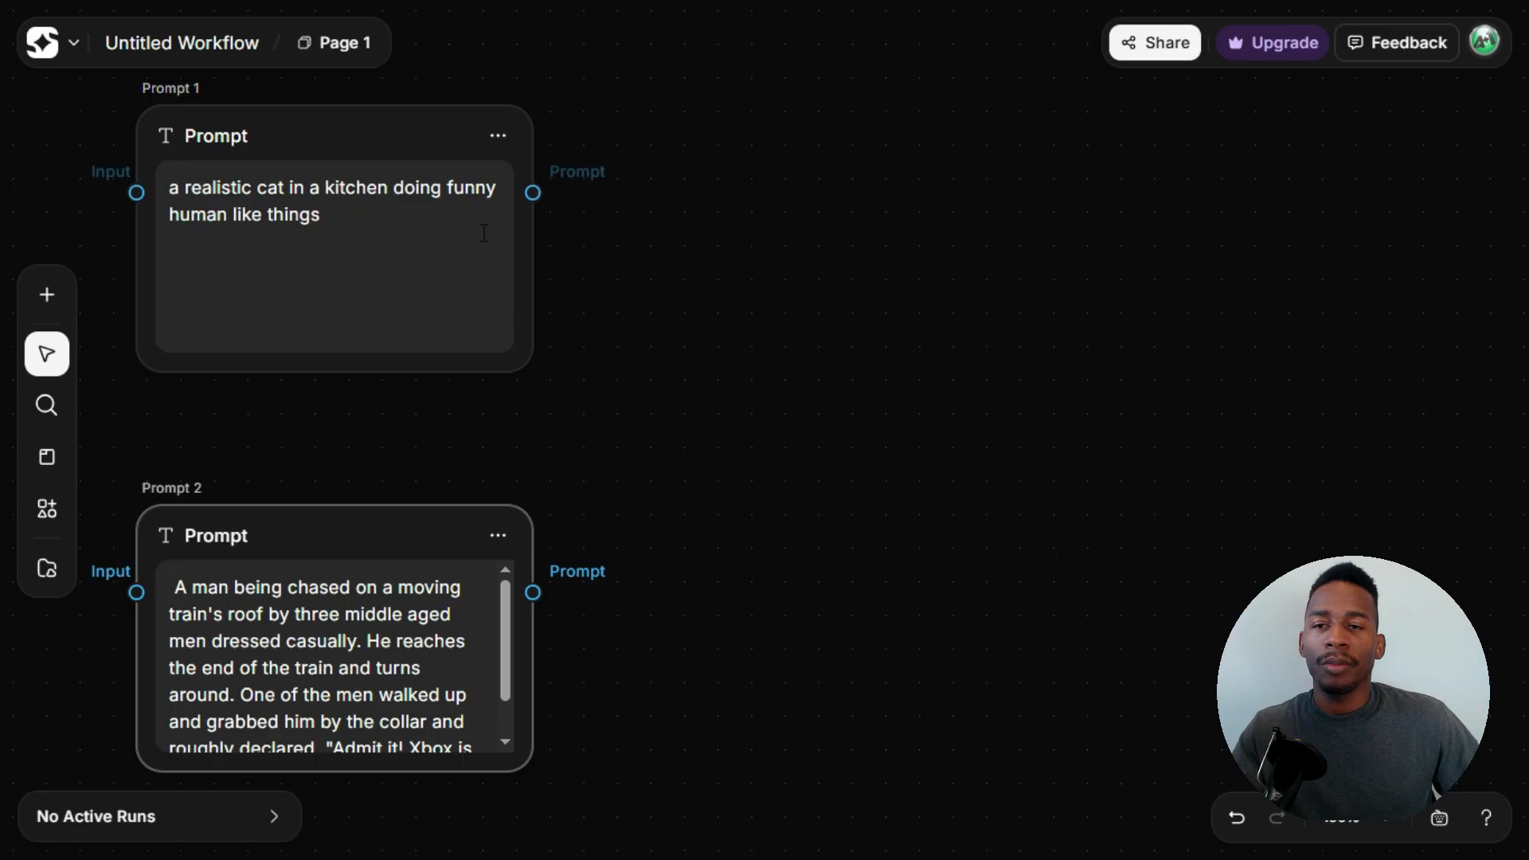
Step: Duplicate the cat Prompt node, move the train prompt node farther down, and place the copy between the two originals
{"action": "left_click", "coordinate": [499, 136]}
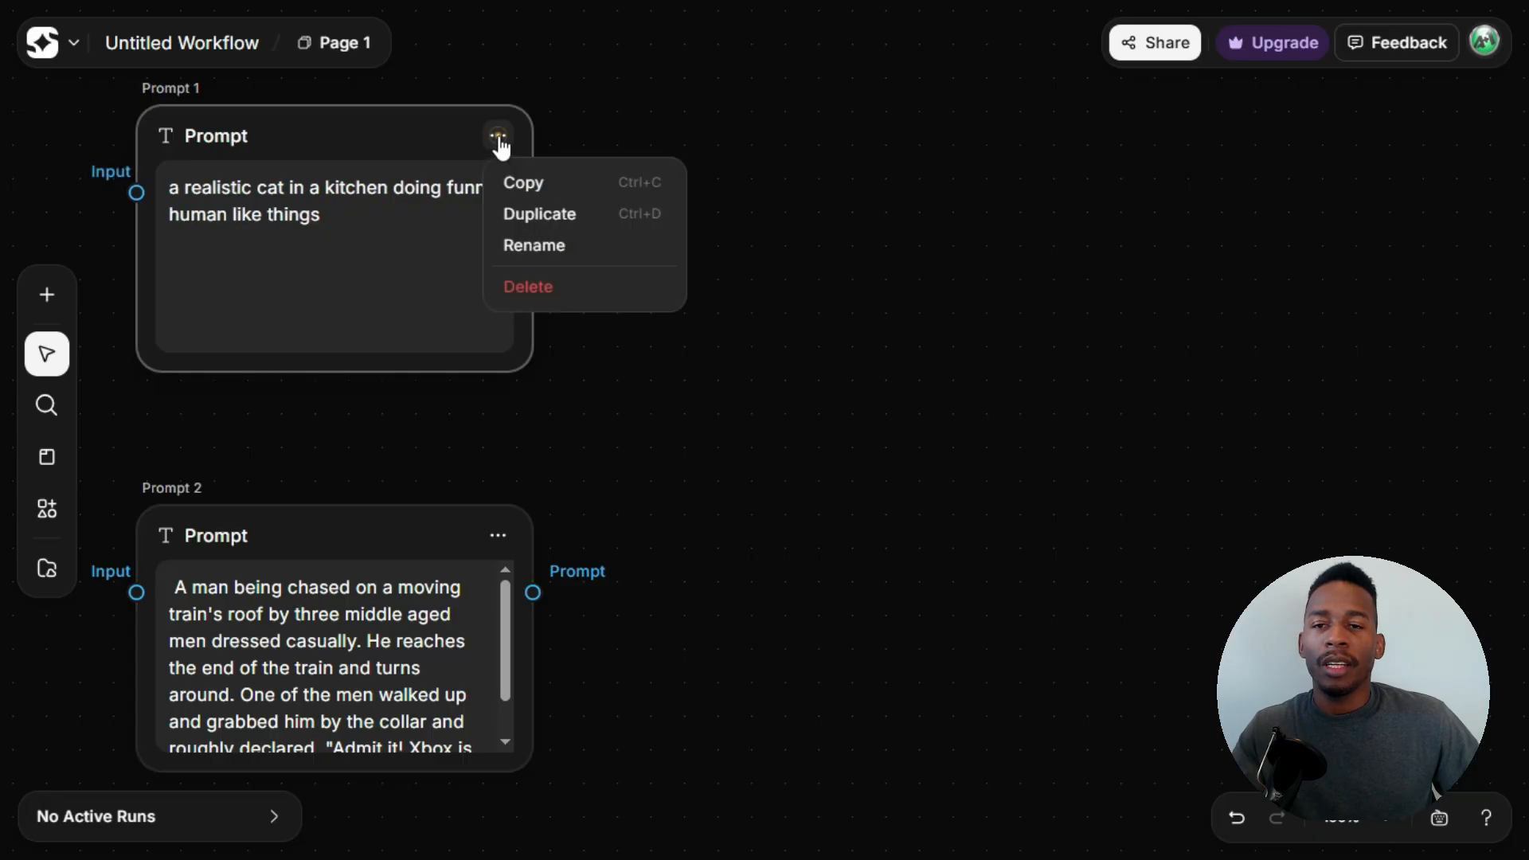
{"action": "left_click", "coordinate": [498, 221]}
{"action": "left_click_drag", "start_coordinate": [728, 184], "coordinate": [744, 289]}
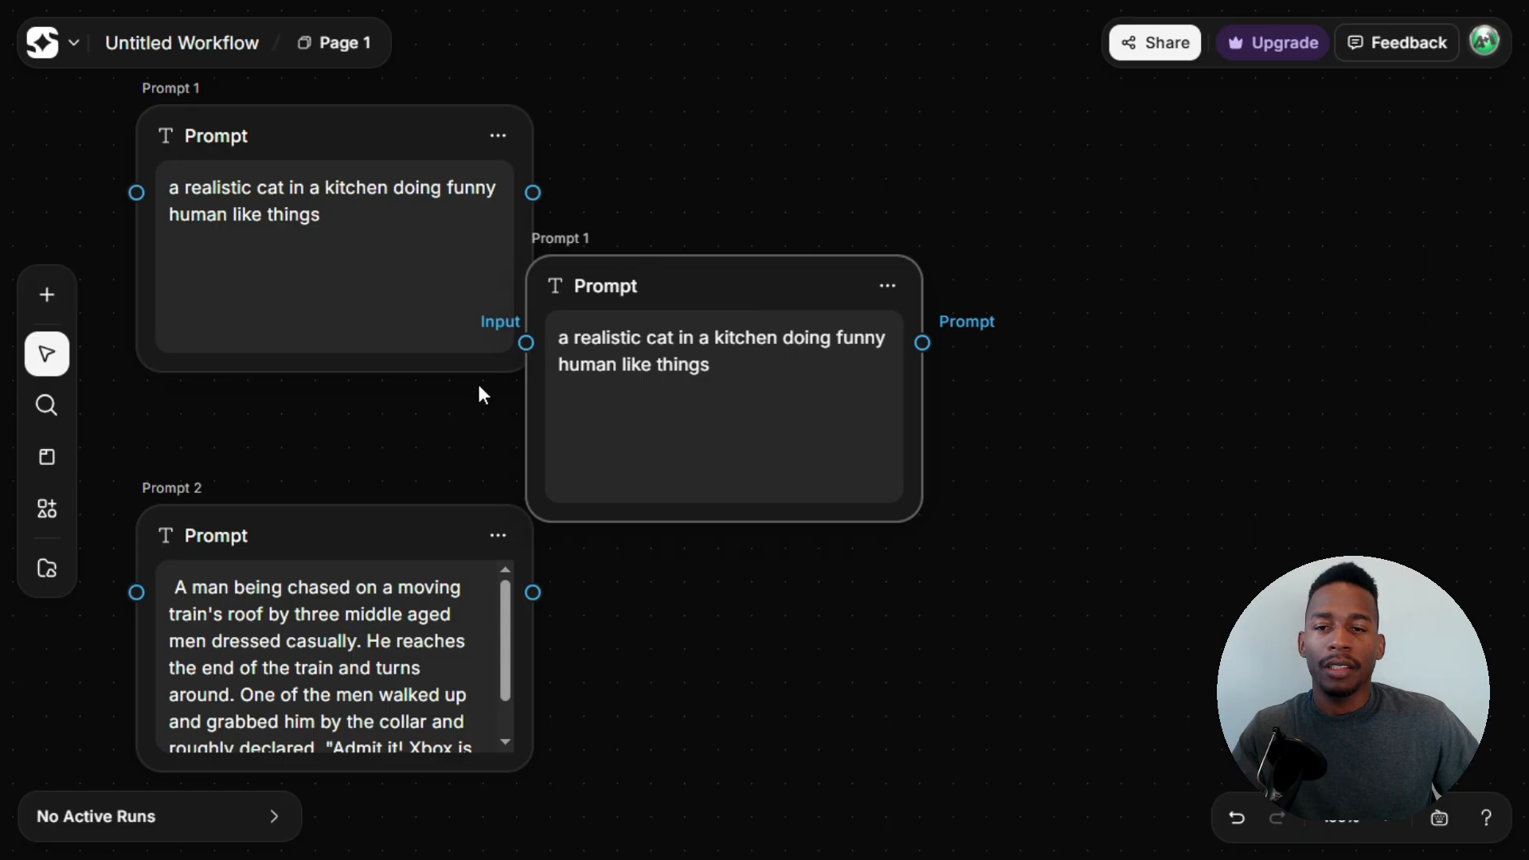
{"action": "left_click_drag", "start_coordinate": [512, 368], "coordinate": [466, 307]}
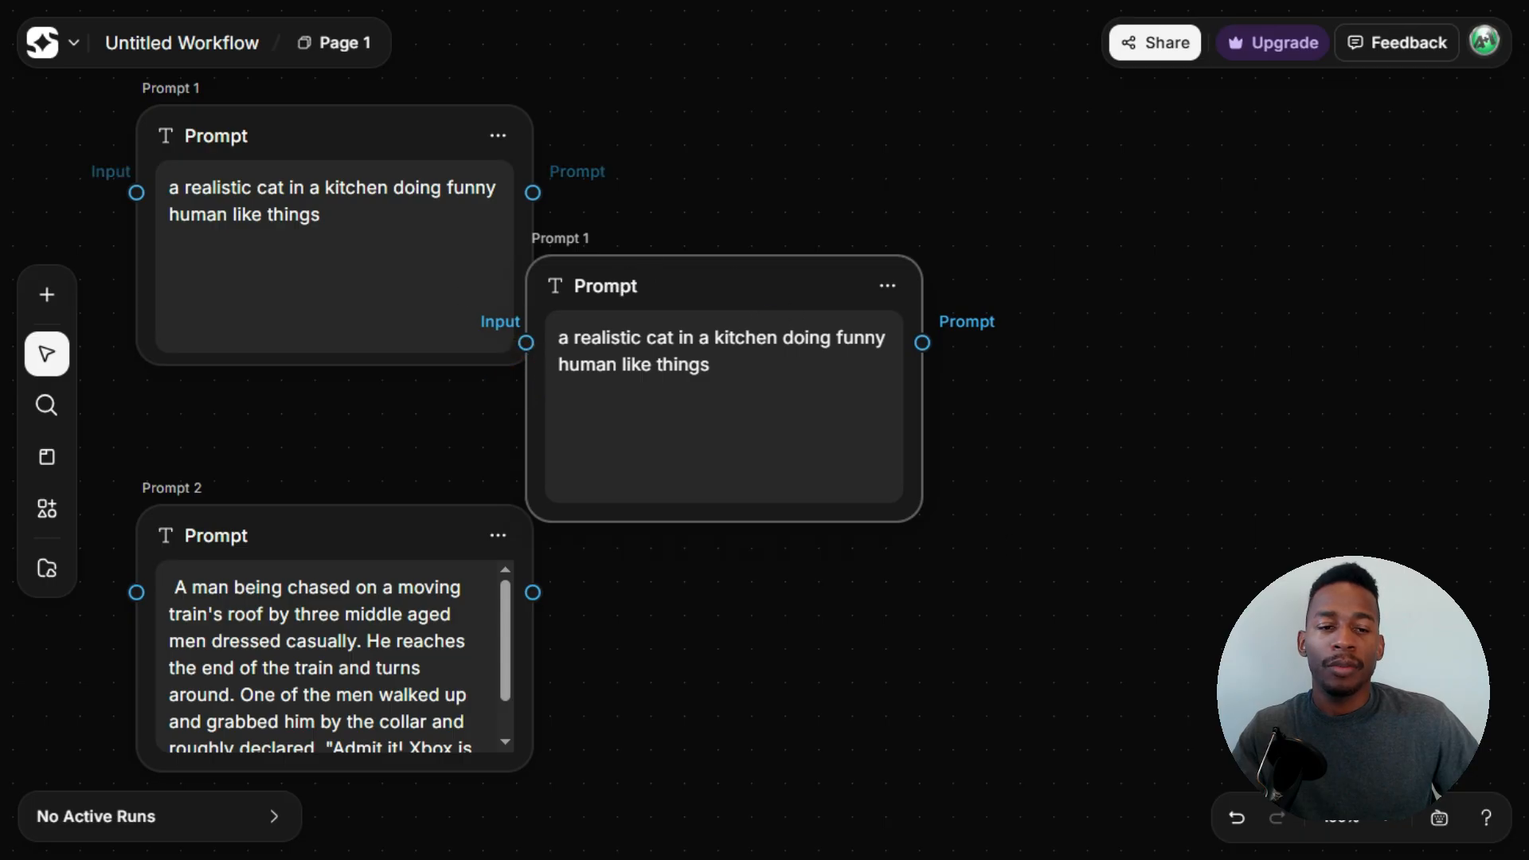
{"action": "left_click", "coordinate": [1386, 826]}
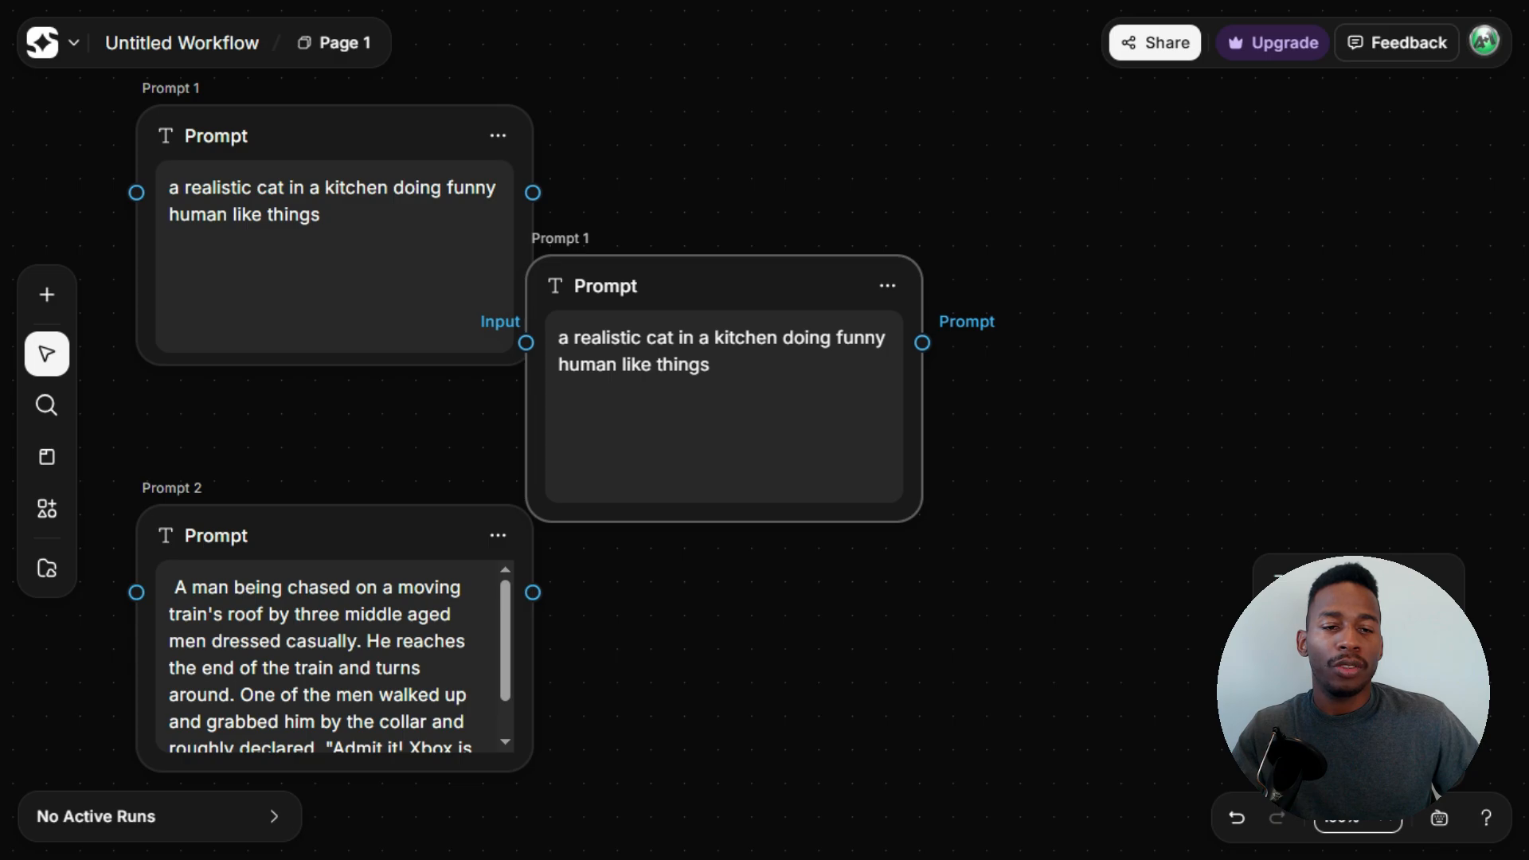
{"action": "left_click", "coordinate": [1346, 661]}
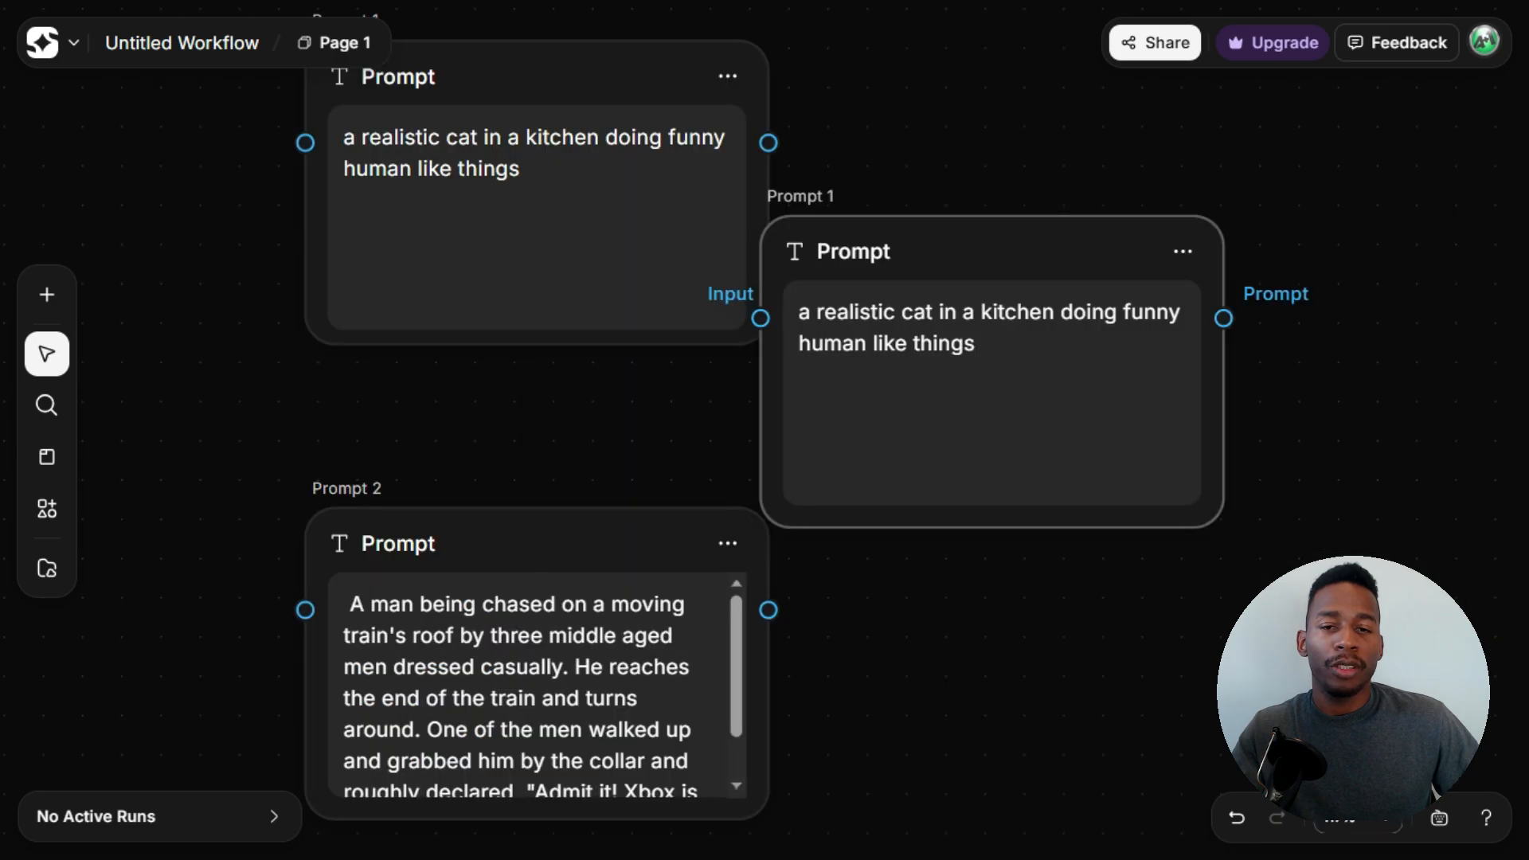
{"action": "left_click", "coordinate": [1066, 627]}
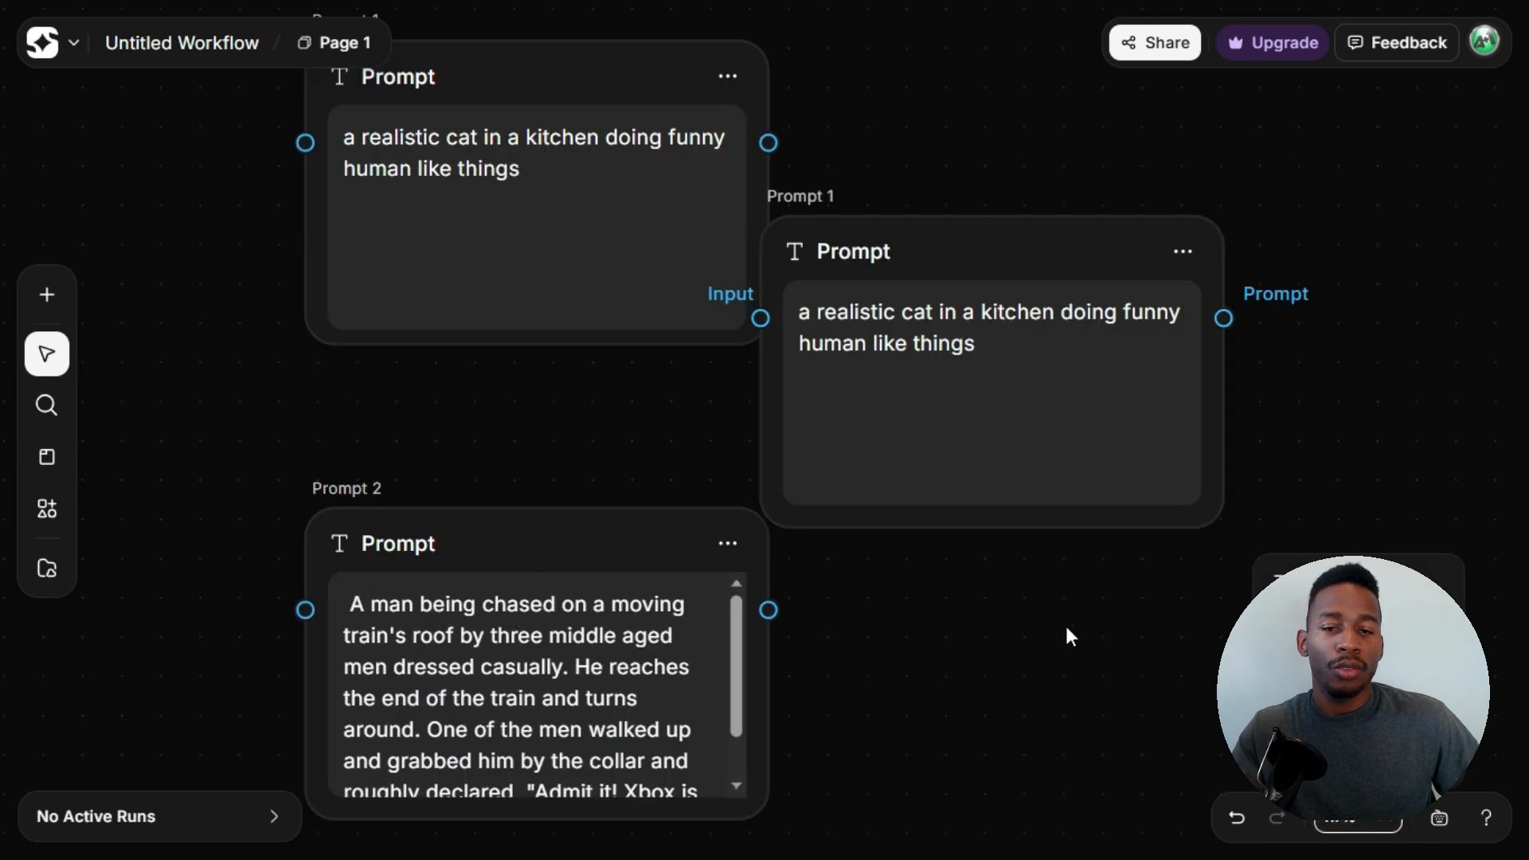
{"action": "left_click_drag", "start_coordinate": [617, 528], "coordinate": [633, 736]}
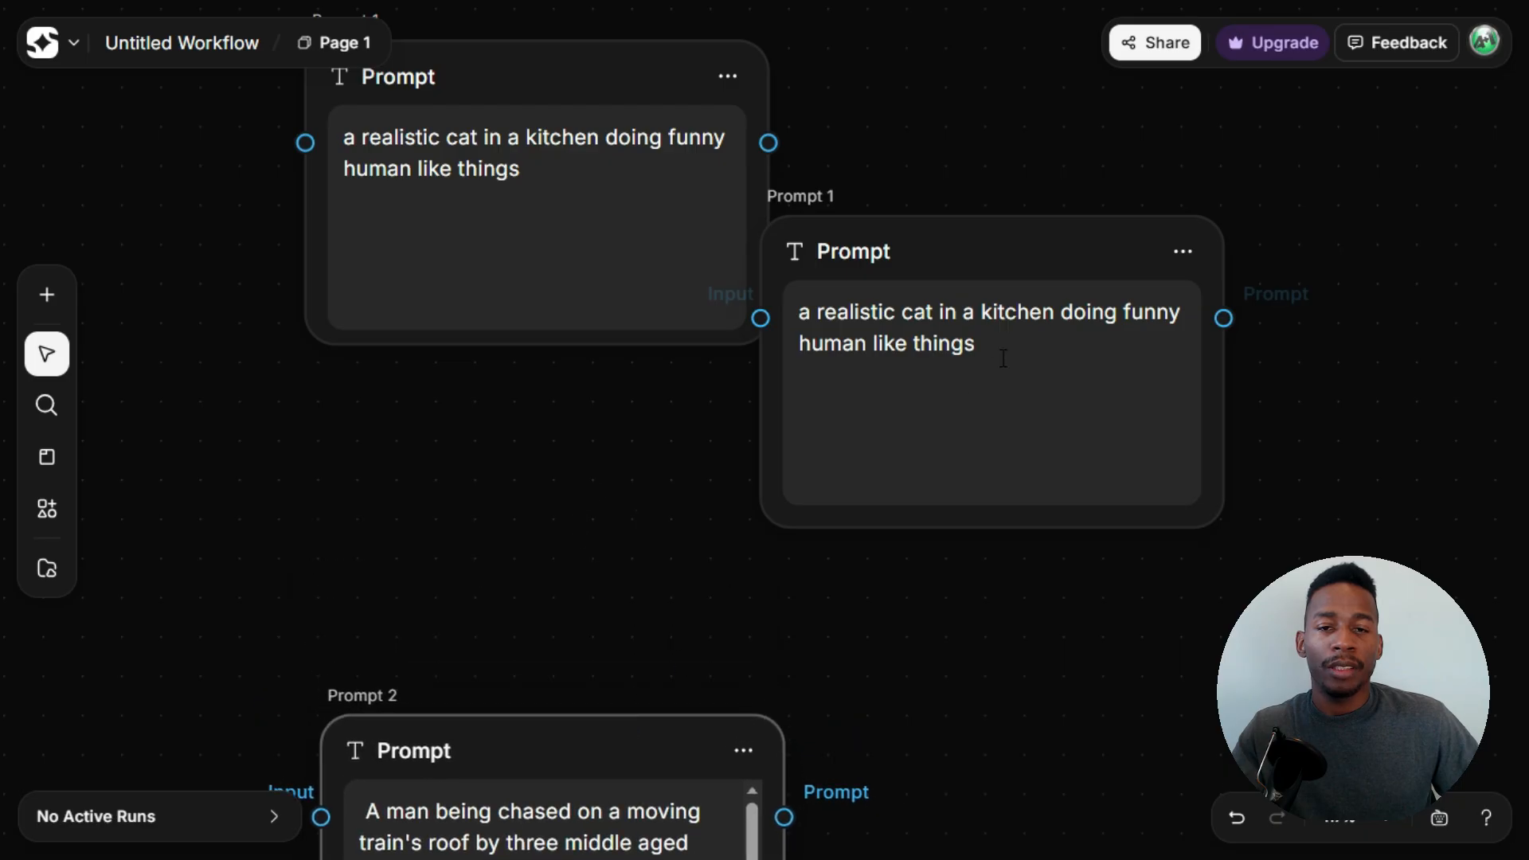
{"action": "left_click_drag", "start_coordinate": [1009, 247], "coordinate": [571, 417]}
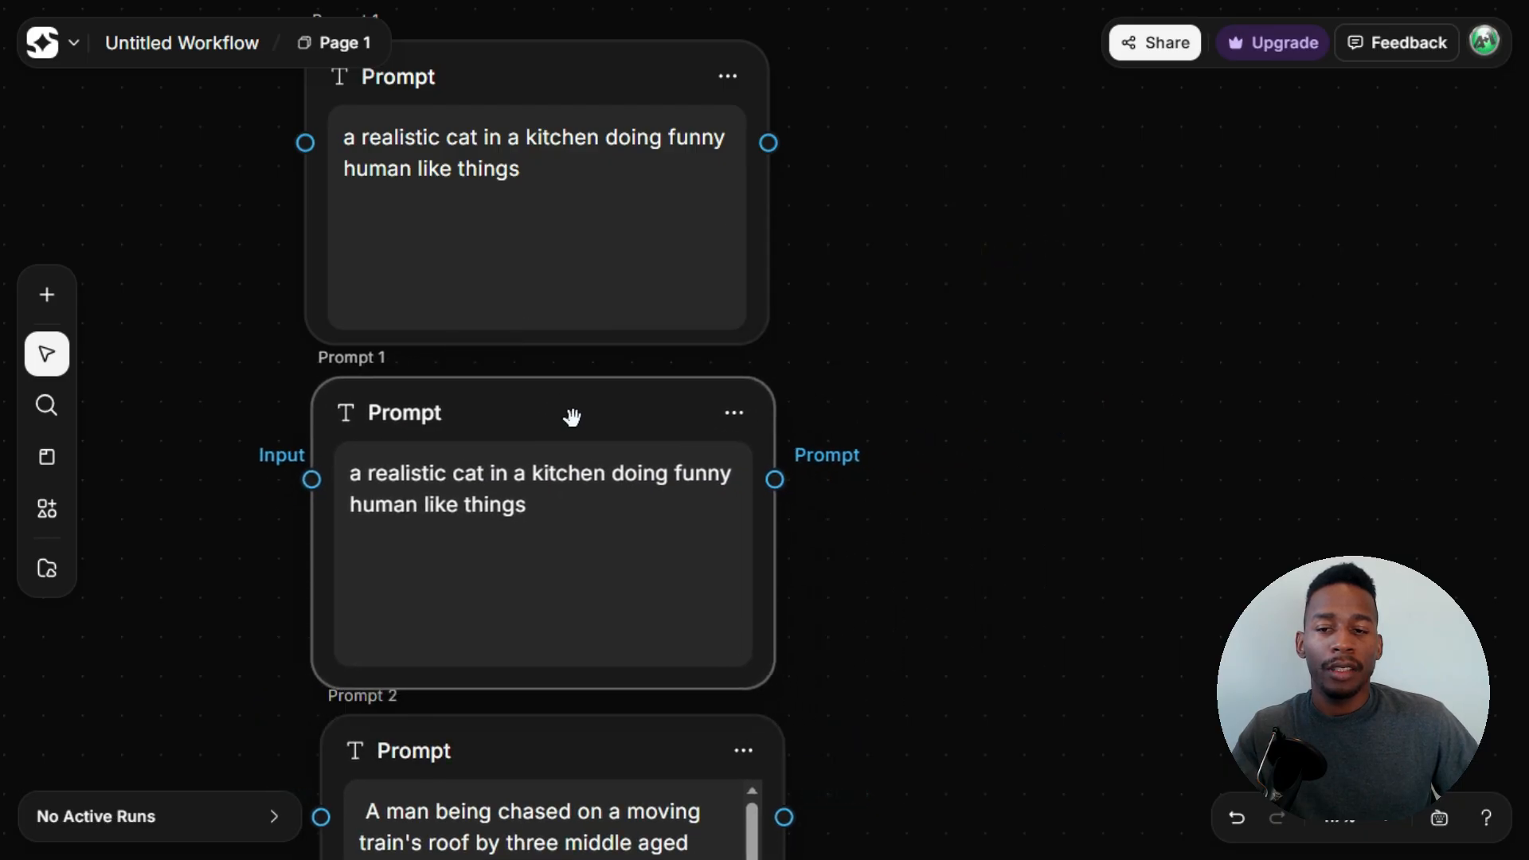
Step: Move all three Prompt nodes into an evenly spaced column along the canvas's left side, leaving free space beside them
{"action": "left_click", "coordinate": [1409, 821]}
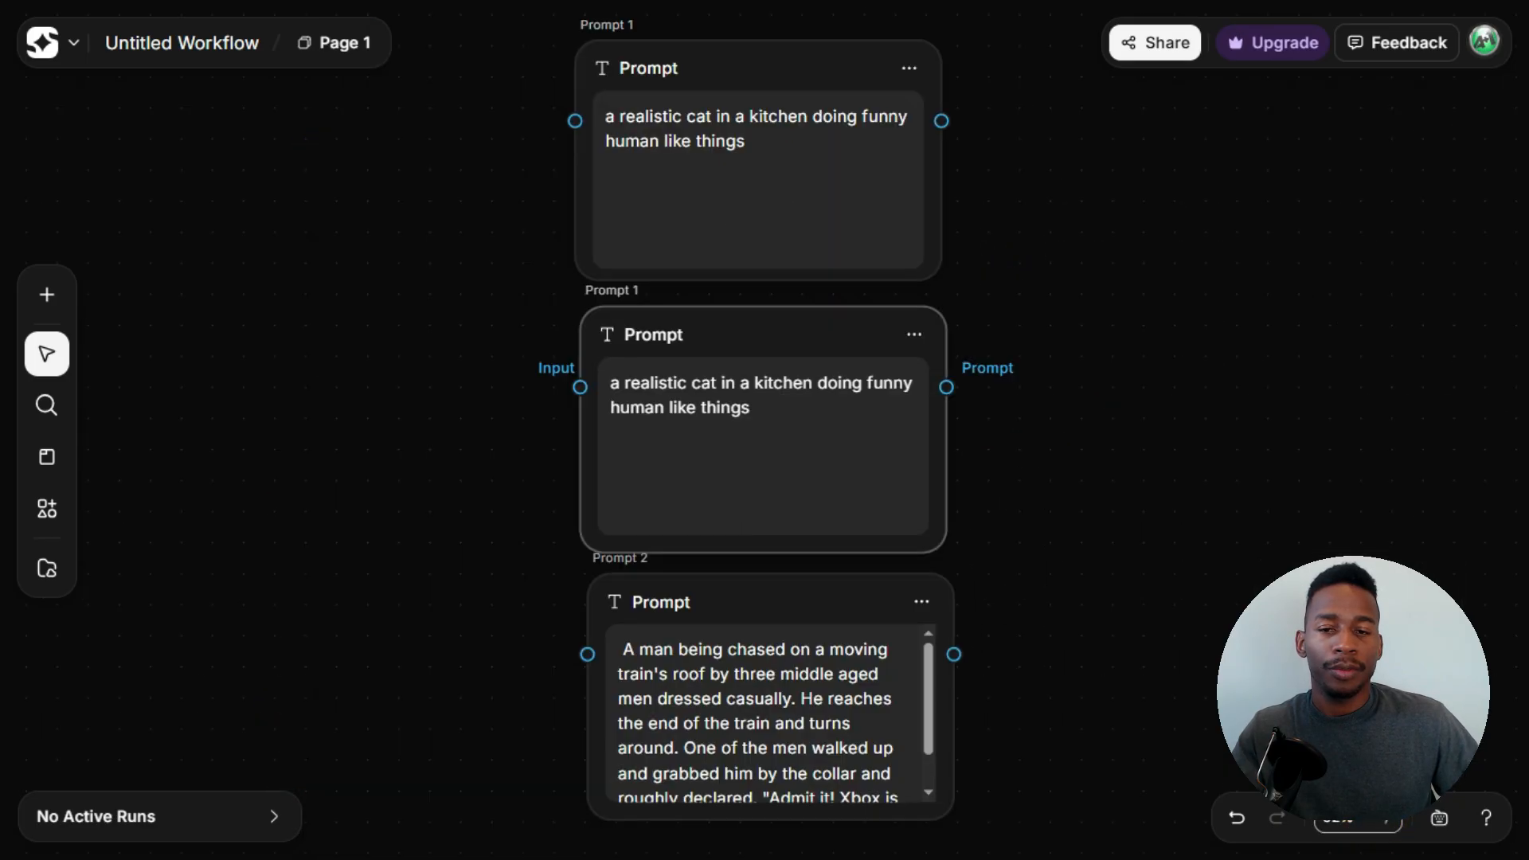
{"action": "left_click_drag", "start_coordinate": [793, 72], "coordinate": [292, 75]}
{"action": "left_click_drag", "start_coordinate": [779, 335], "coordinate": [292, 335]}
{"action": "left_click_drag", "start_coordinate": [789, 589], "coordinate": [291, 644]}
{"action": "left_click_drag", "start_coordinate": [279, 339], "coordinate": [284, 363]}
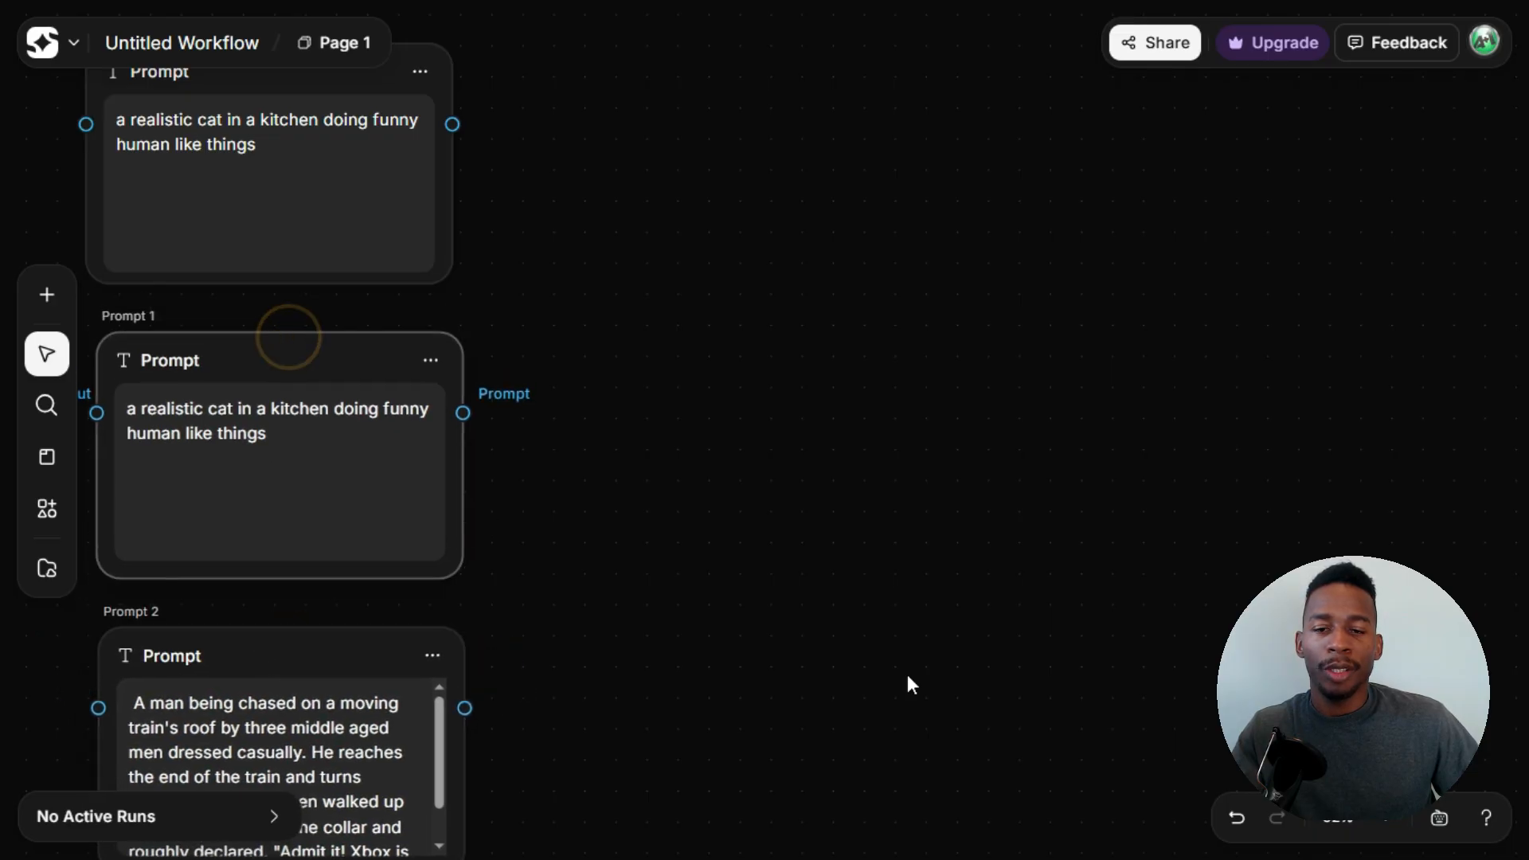
{"action": "left_click", "coordinate": [1388, 826]}
{"action": "left_click", "coordinate": [1358, 677]}
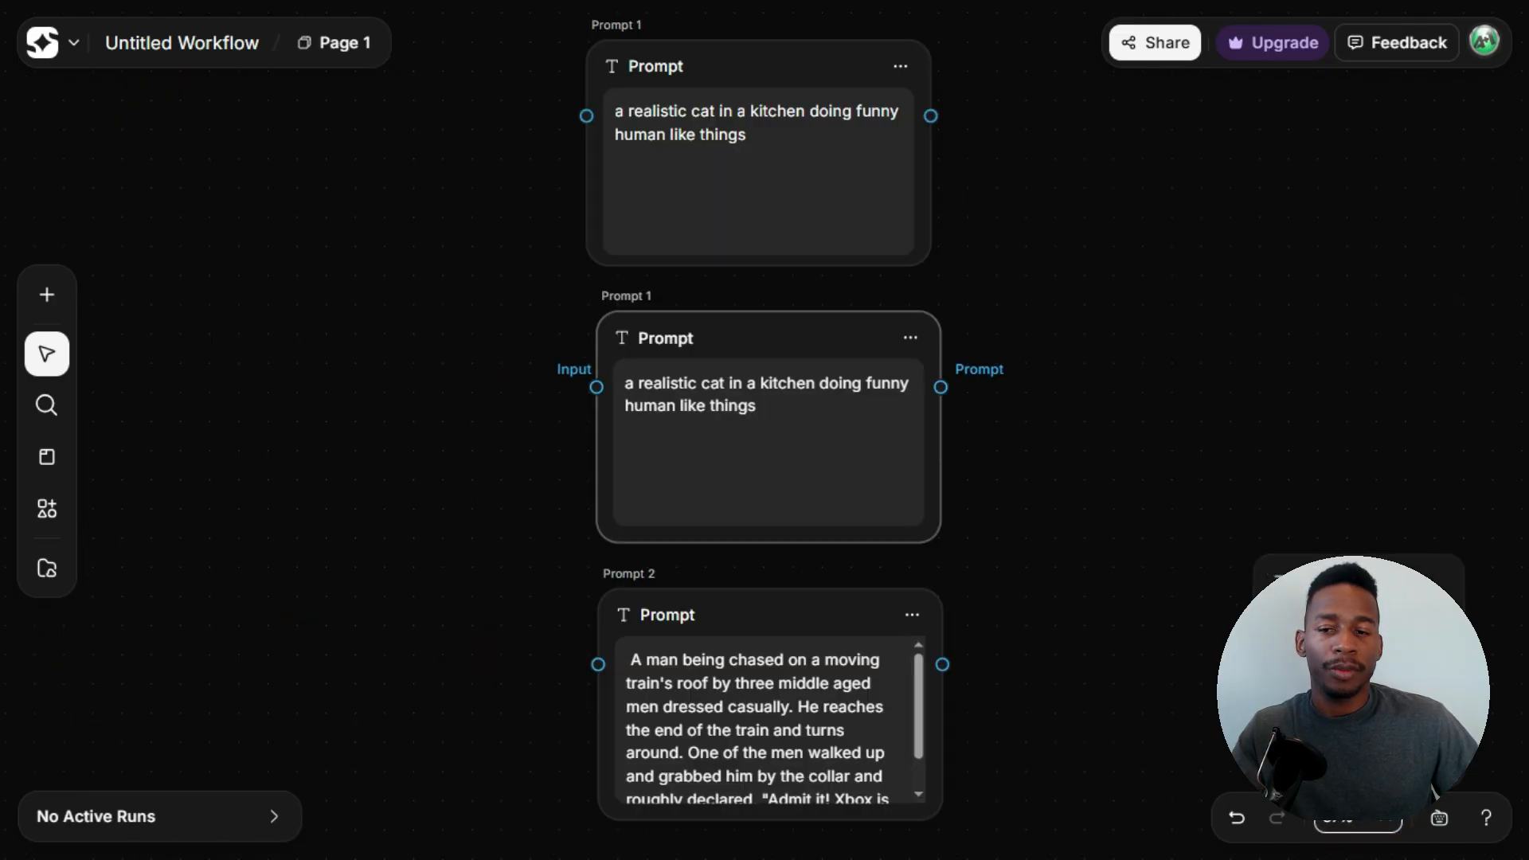
{"action": "left_click_drag", "start_coordinate": [816, 61], "coordinate": [321, 68]}
{"action": "left_click_drag", "start_coordinate": [778, 345], "coordinate": [264, 335]}
{"action": "left_click_drag", "start_coordinate": [806, 621], "coordinate": [294, 593]}
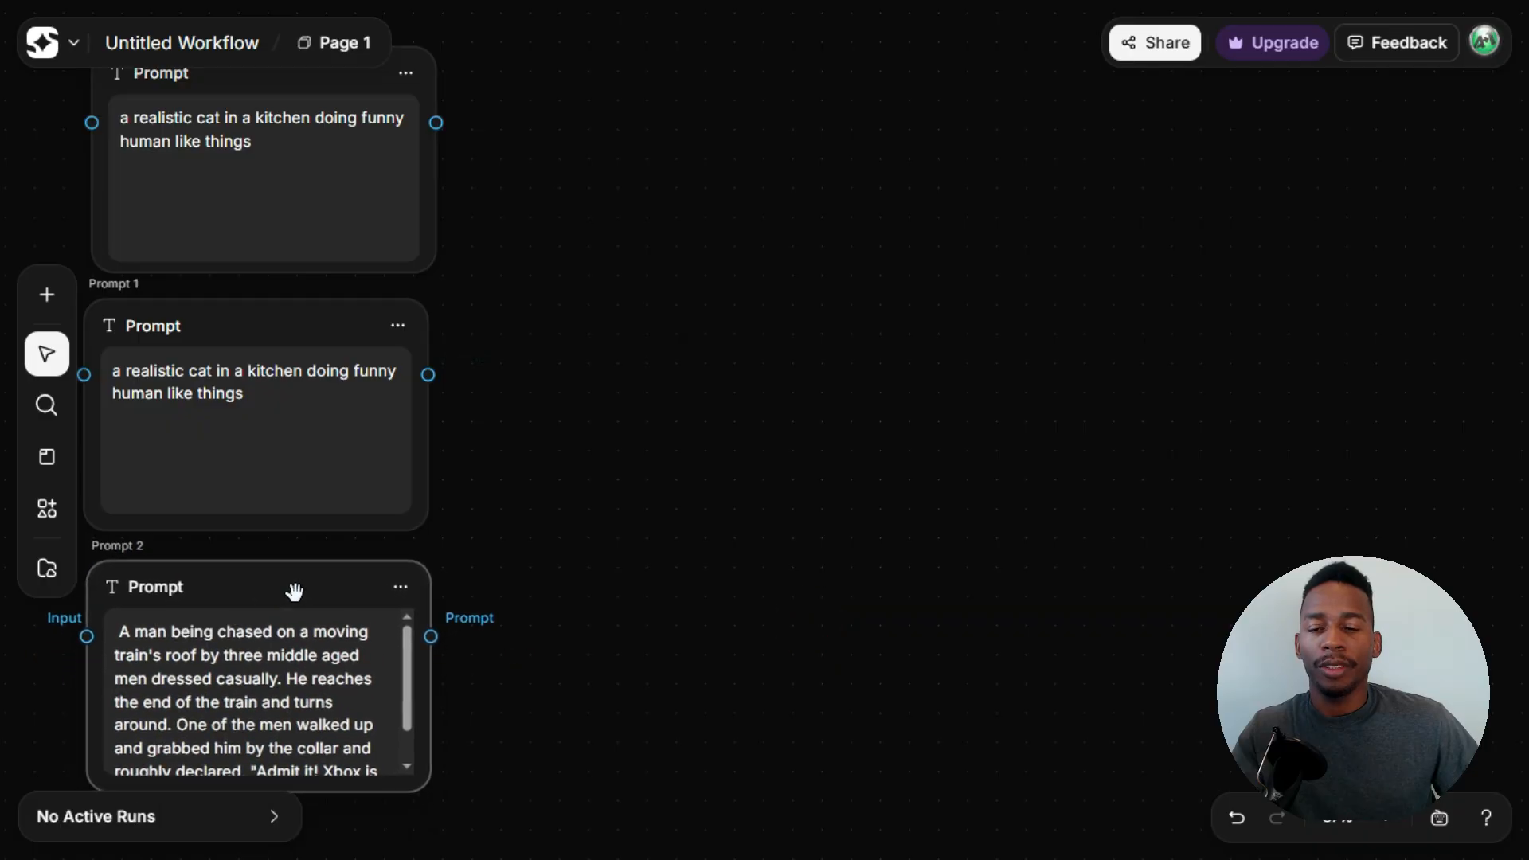
{"action": "left_click", "coordinate": [715, 451]}
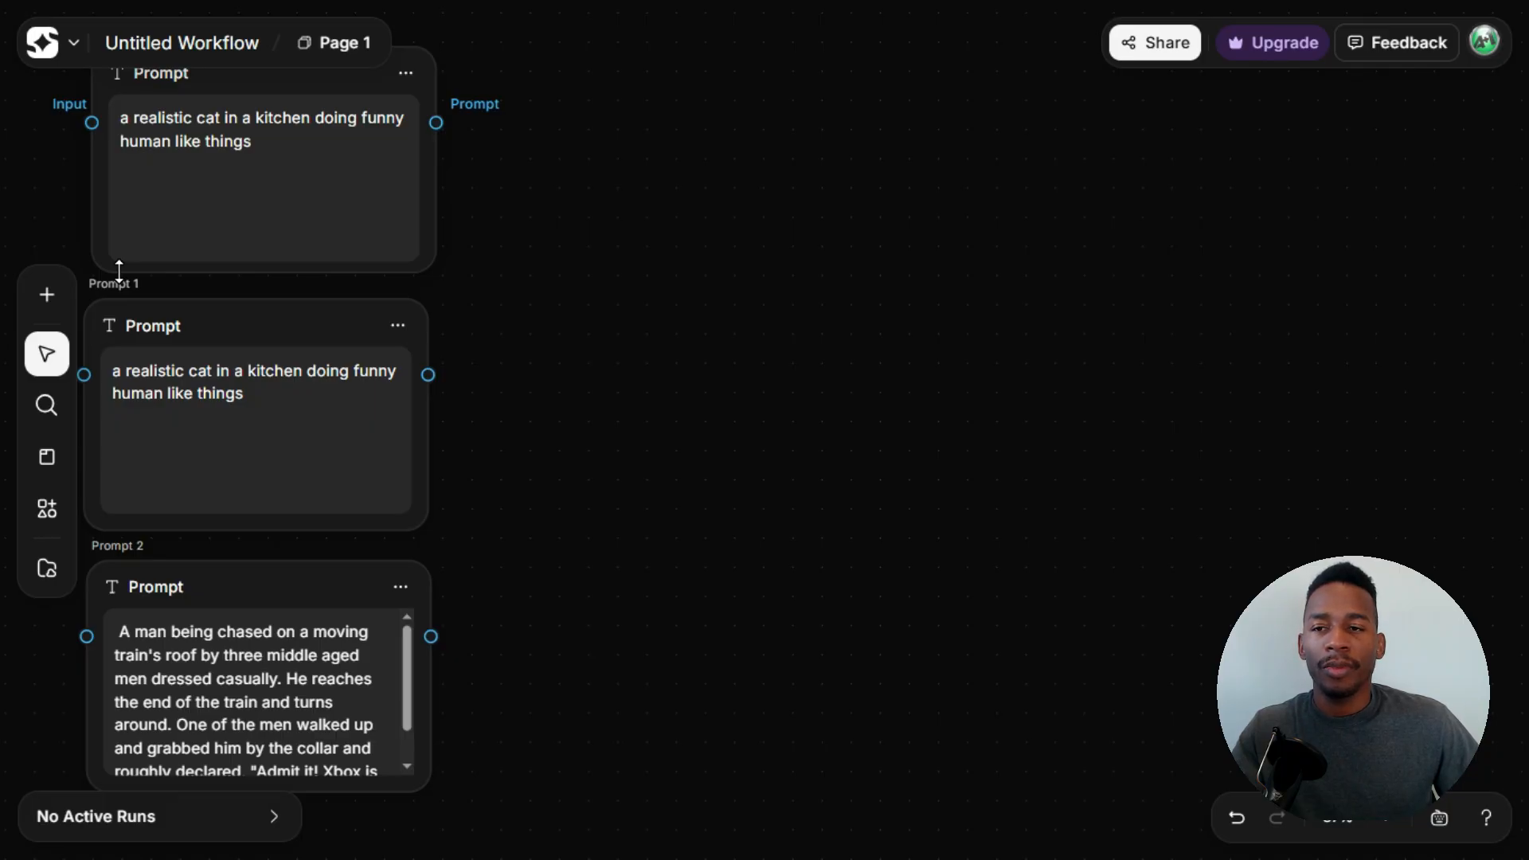
Step: Upload the bald sphynx and fluffy cat image as an Import node and place it at the canvas's upper middle
{"action": "left_click", "coordinate": [51, 309]}
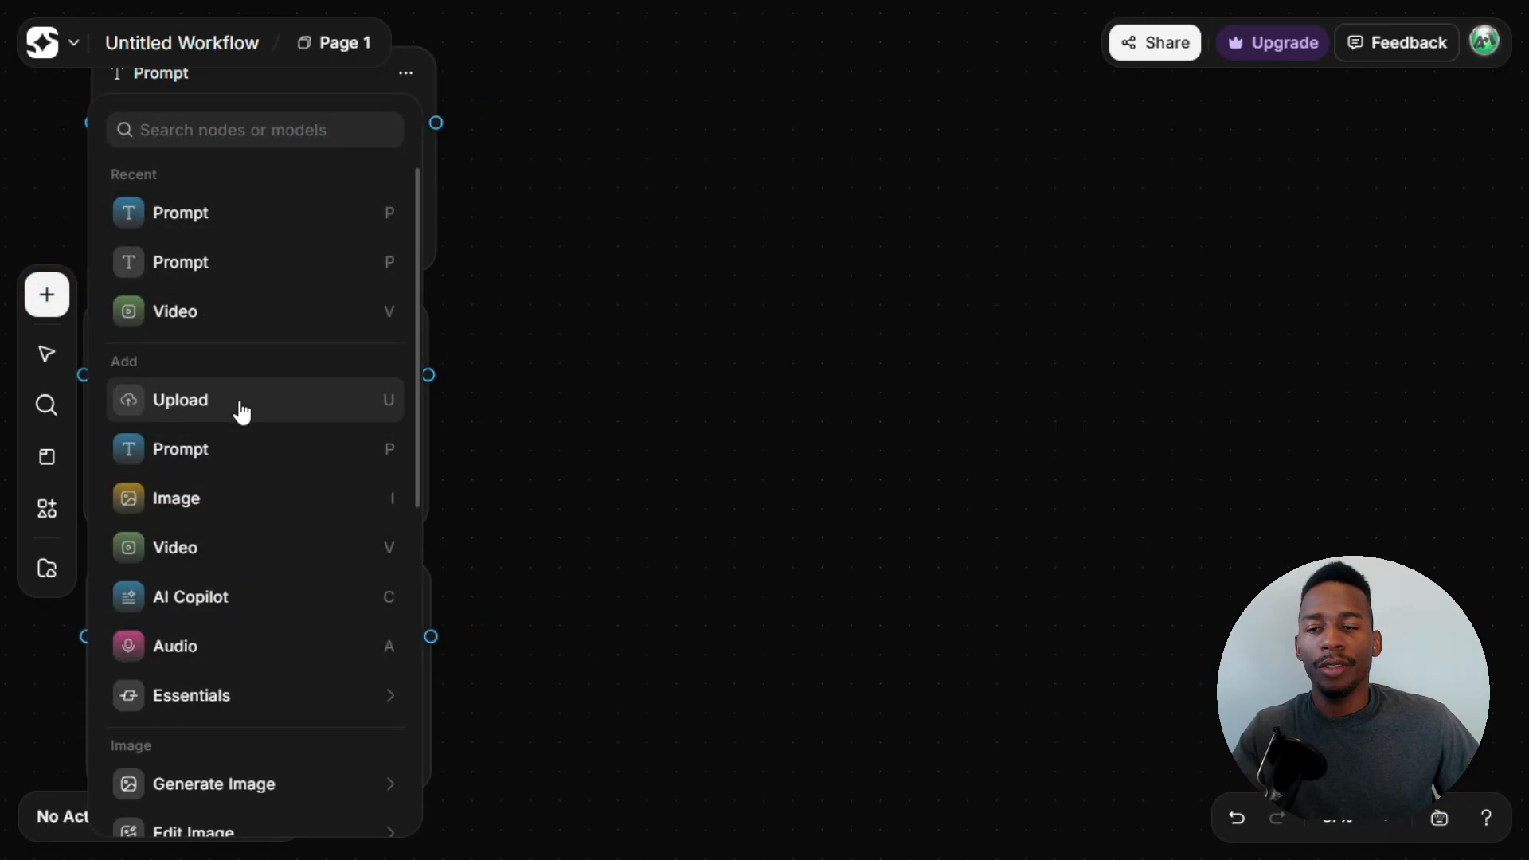
{"action": "left_click", "coordinate": [303, 613]}
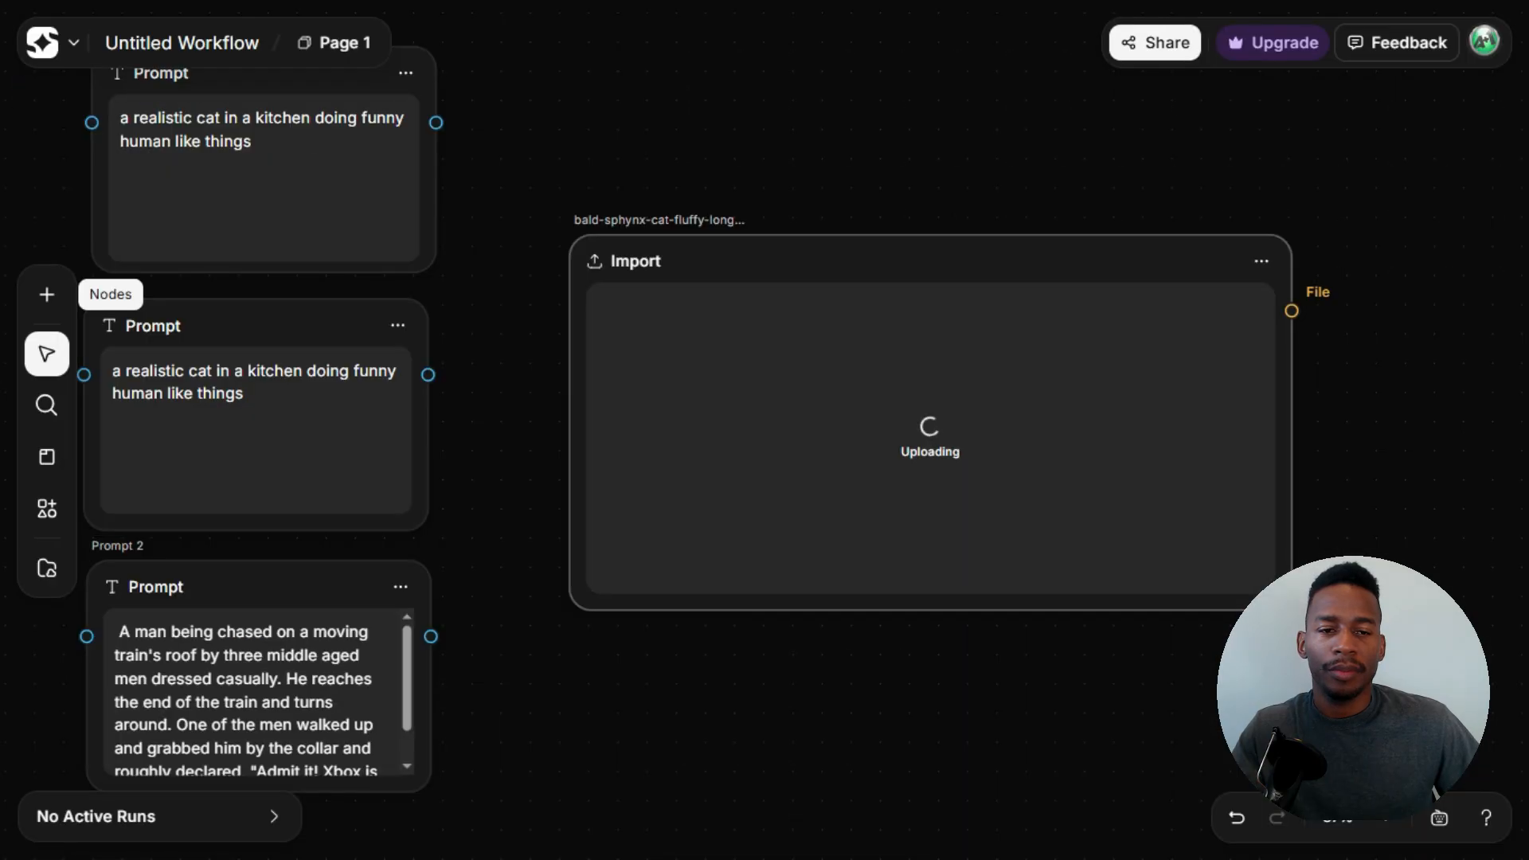
{"action": "left_click_drag", "start_coordinate": [960, 235], "coordinate": [897, 0]}
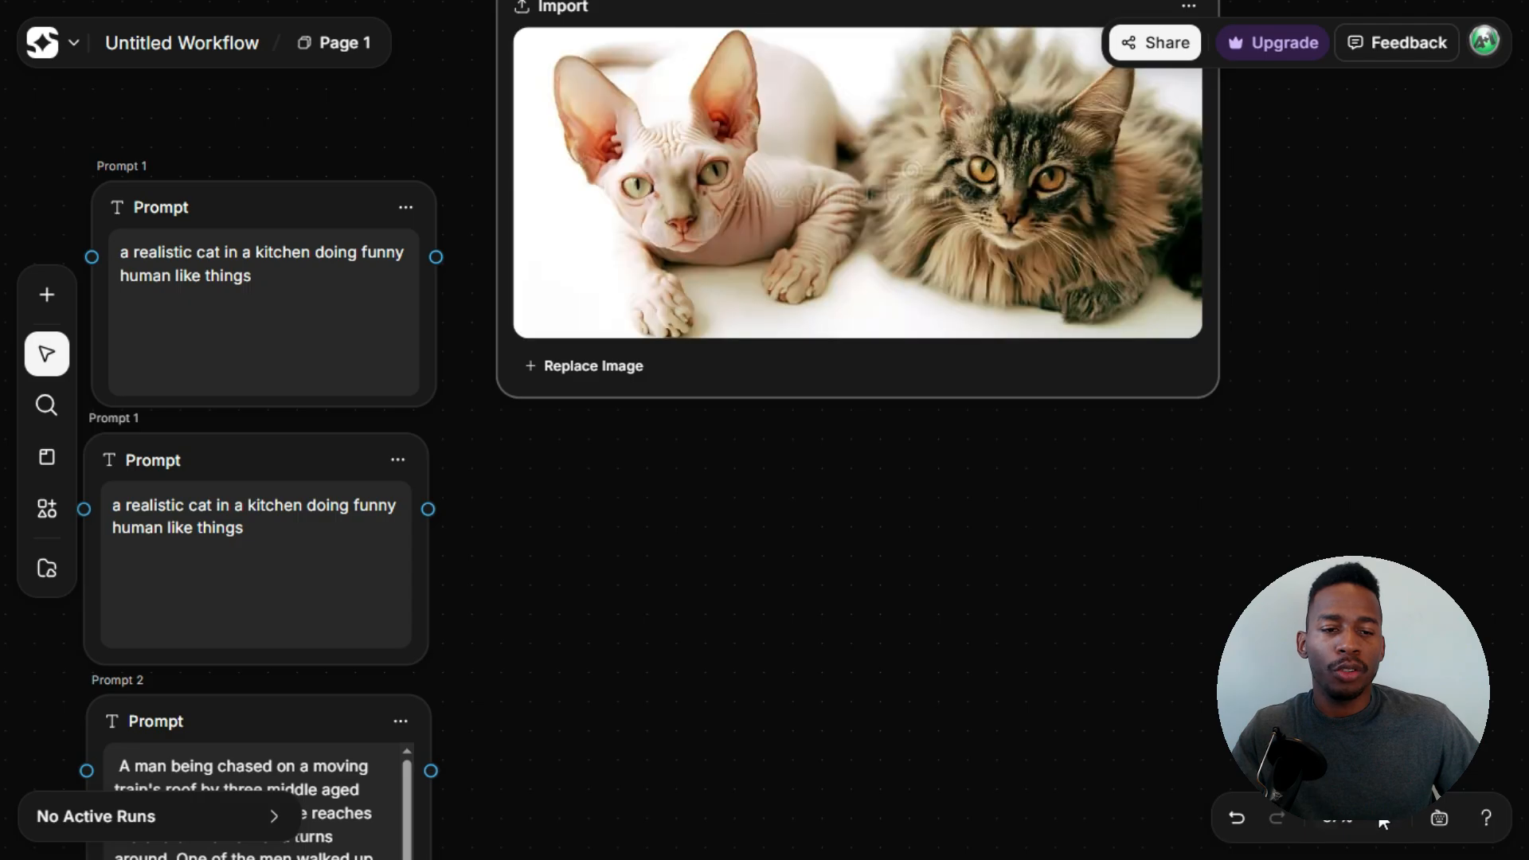
{"action": "scroll", "coordinate": [767, 425], "scroll_direction": "down", "scroll_amount": 2}
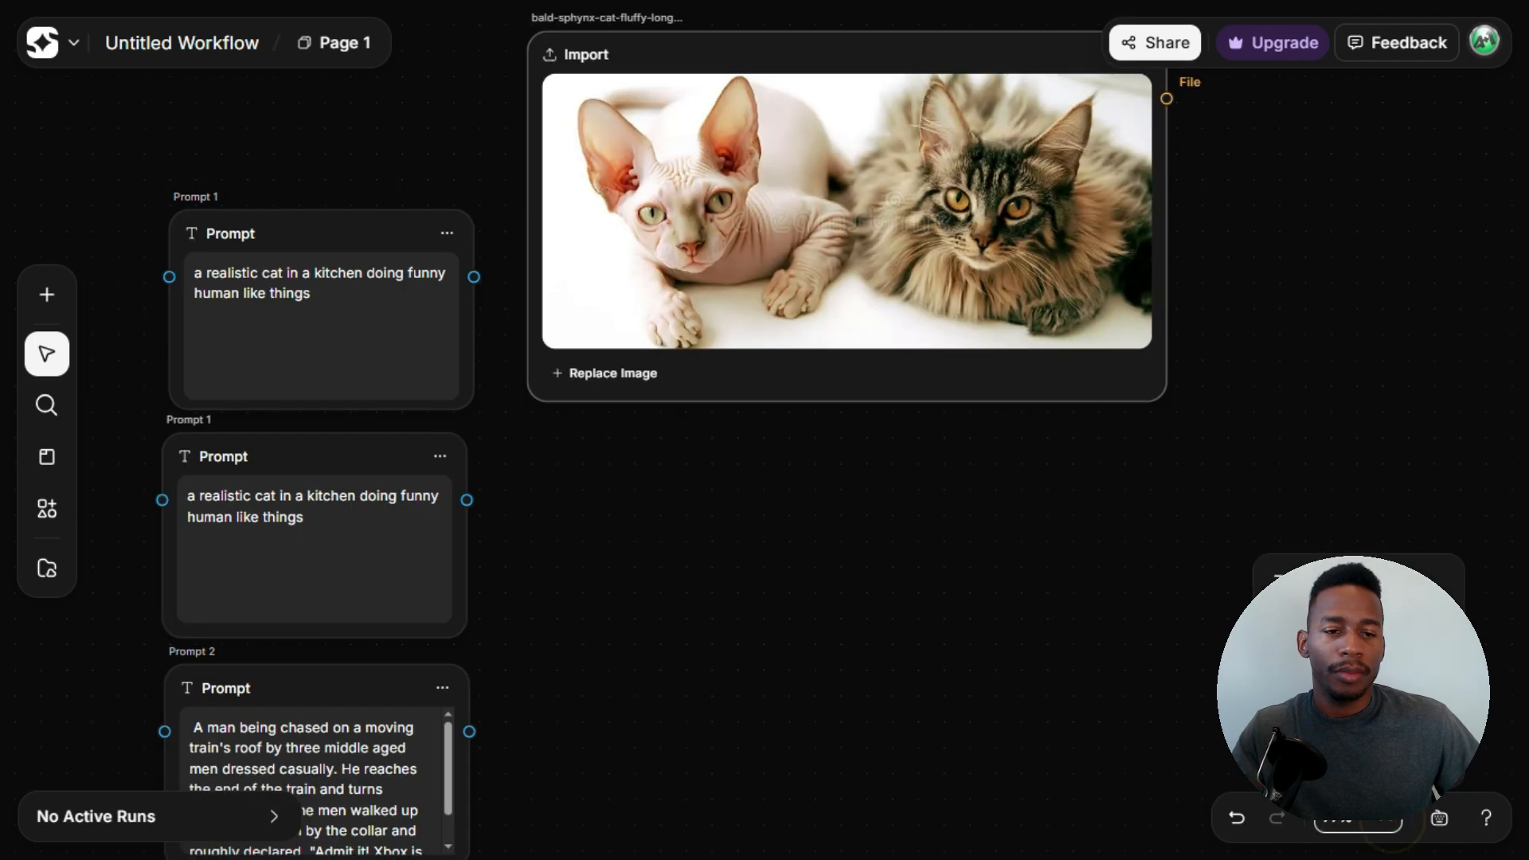
{"action": "scroll", "coordinate": [765, 427], "scroll_direction": "down", "scroll_amount": 2}
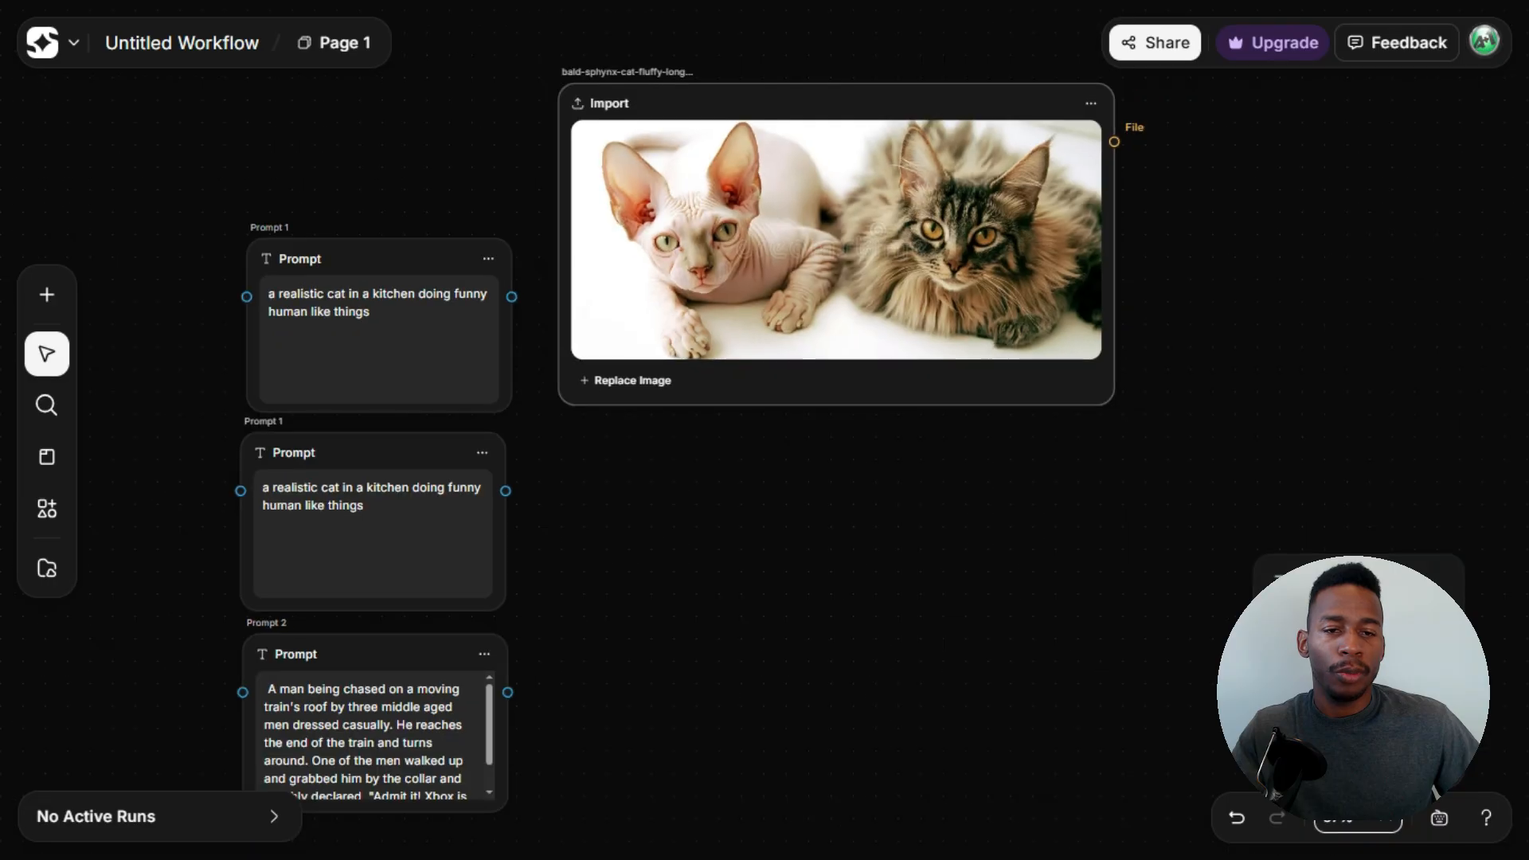
Step: Rearrange the three Prompt nodes into a wider-spaced column to the left of the imported cat image
{"action": "left_click_drag", "start_coordinate": [398, 241], "coordinate": [300, 121]}
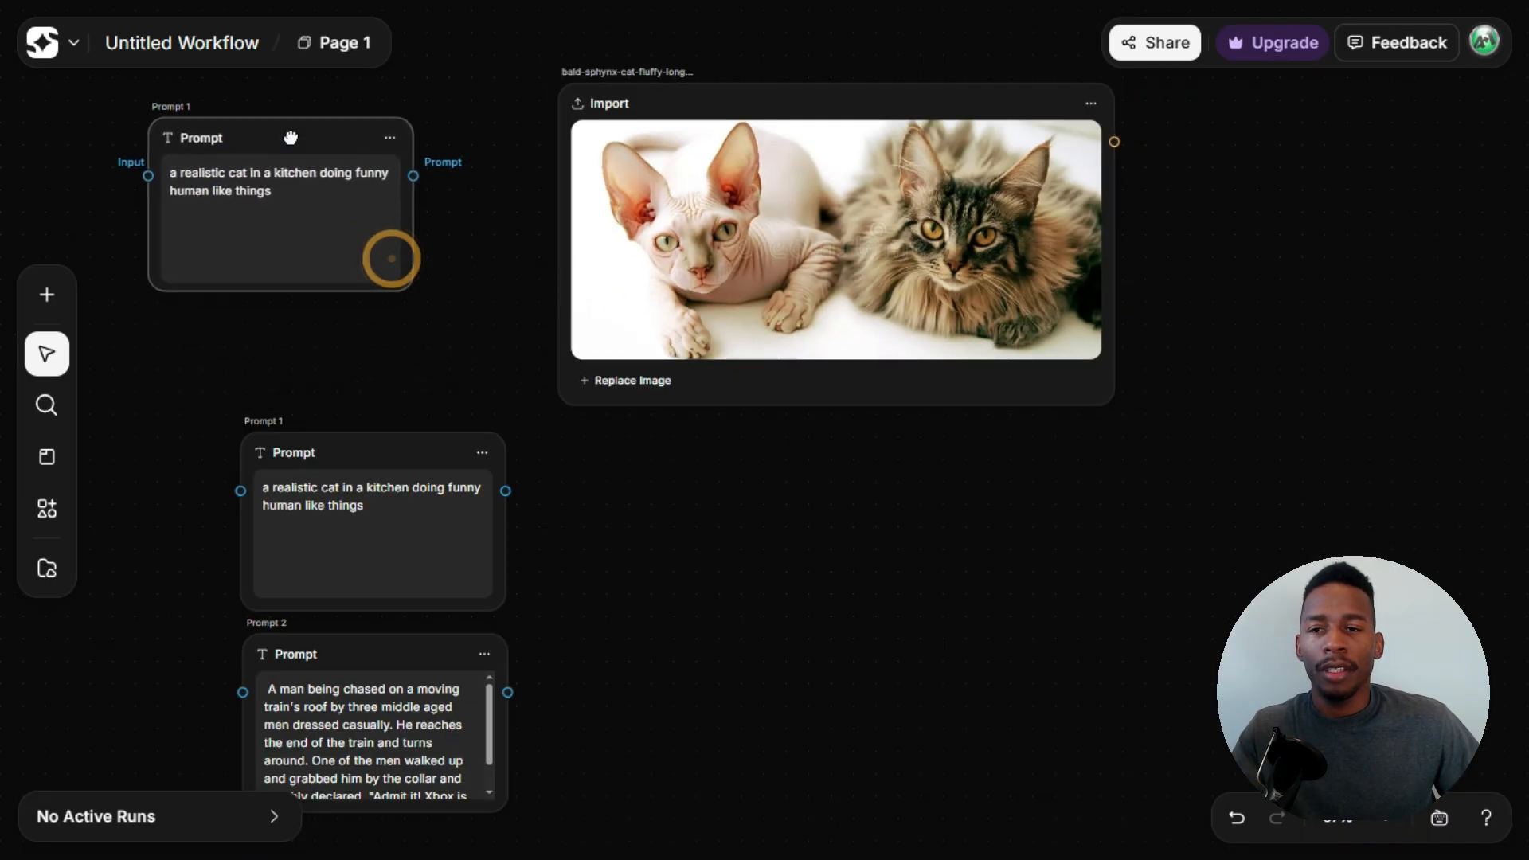
{"action": "left_click_drag", "start_coordinate": [350, 452], "coordinate": [248, 385]}
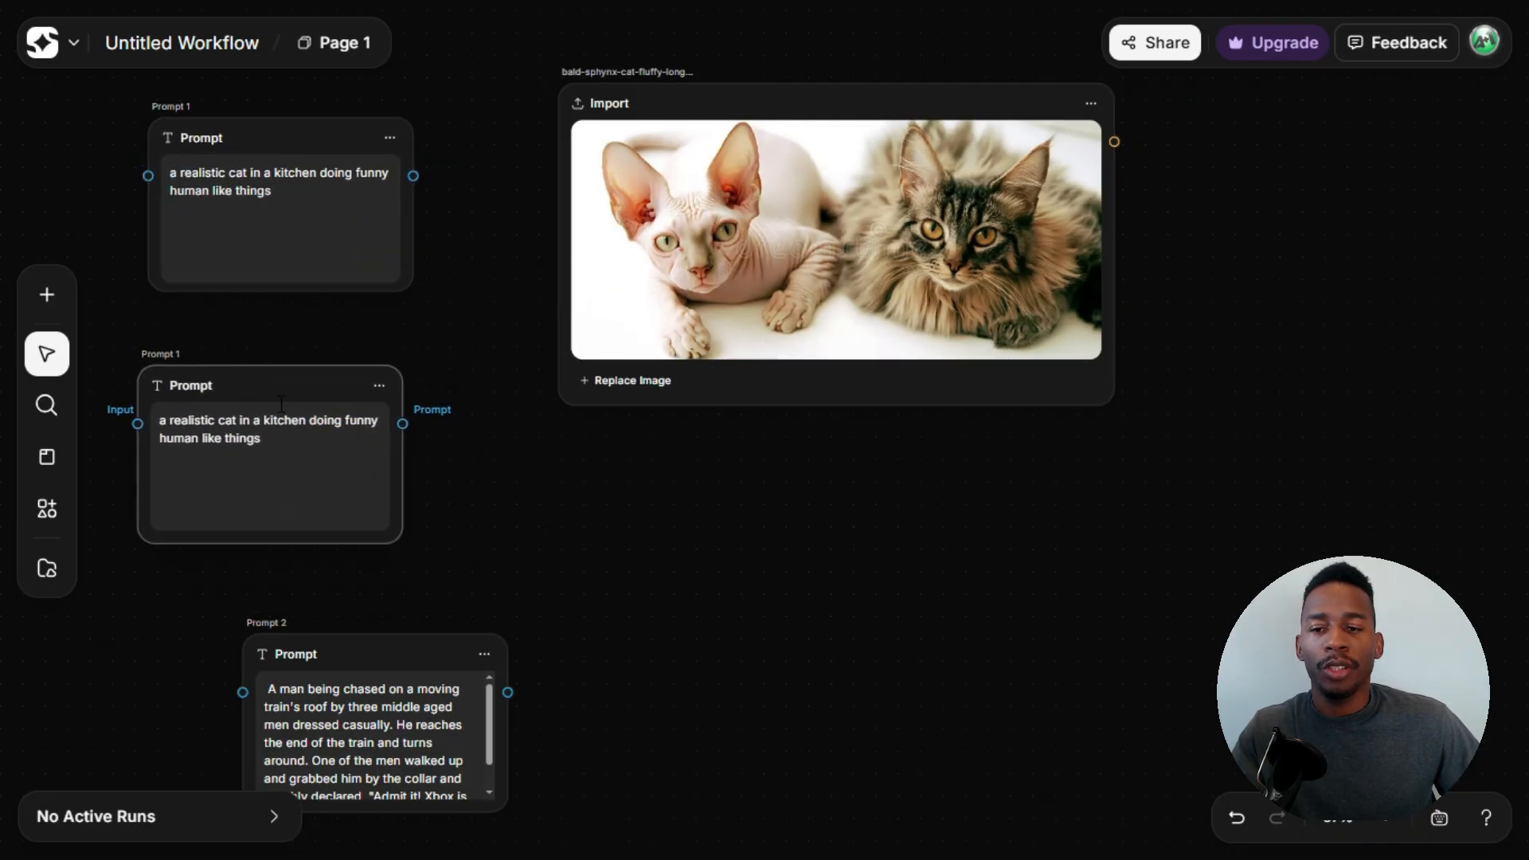
{"action": "left_click_drag", "start_coordinate": [376, 650], "coordinate": [253, 628]}
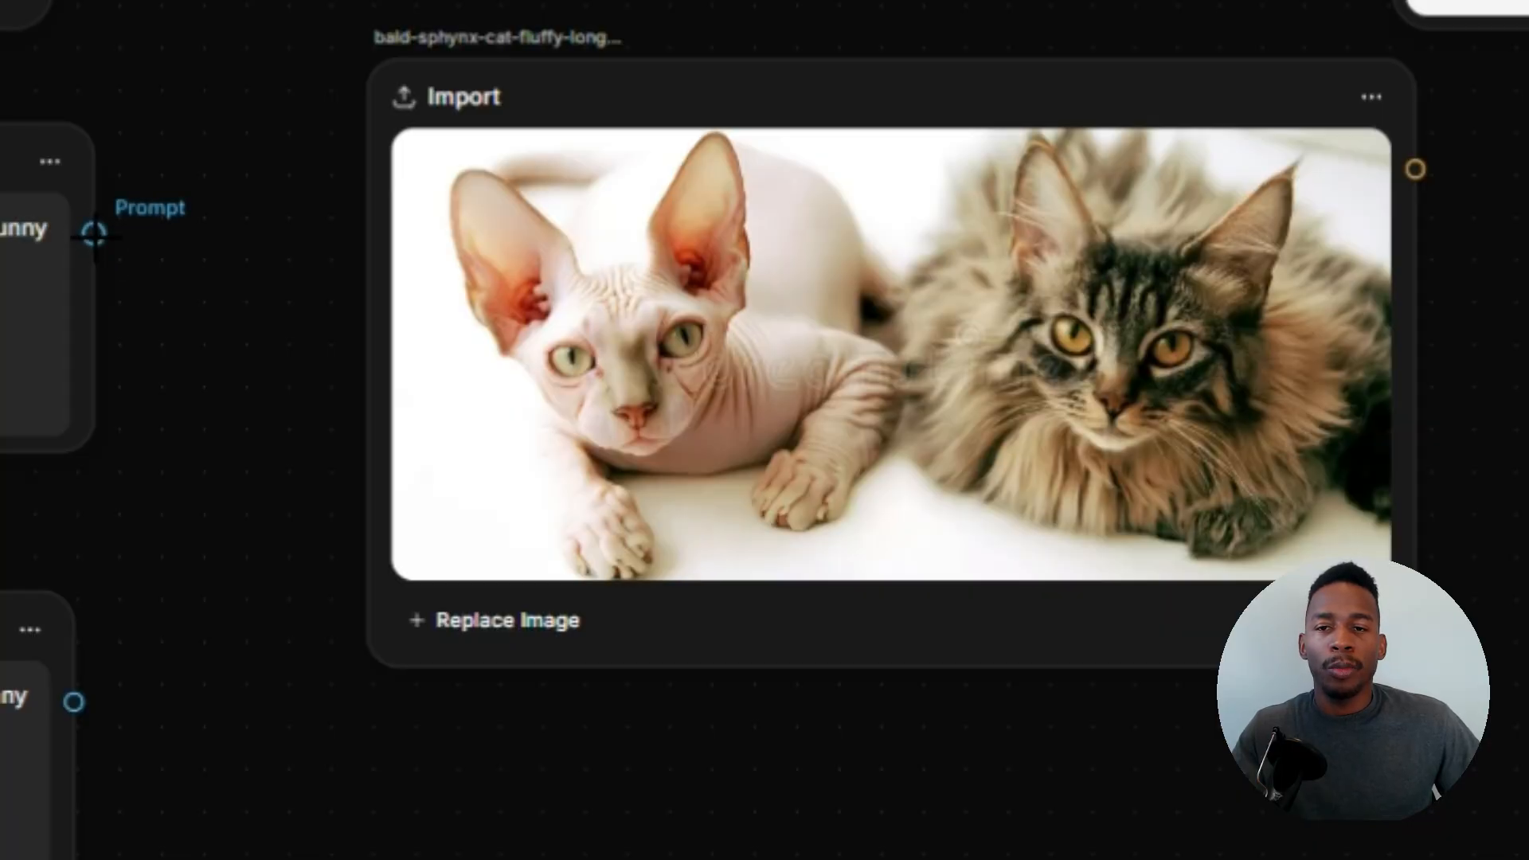
{"action": "left_click", "coordinate": [94, 234]}
{"action": "left_click_drag", "start_coordinate": [93, 234], "coordinate": [186, 231]}
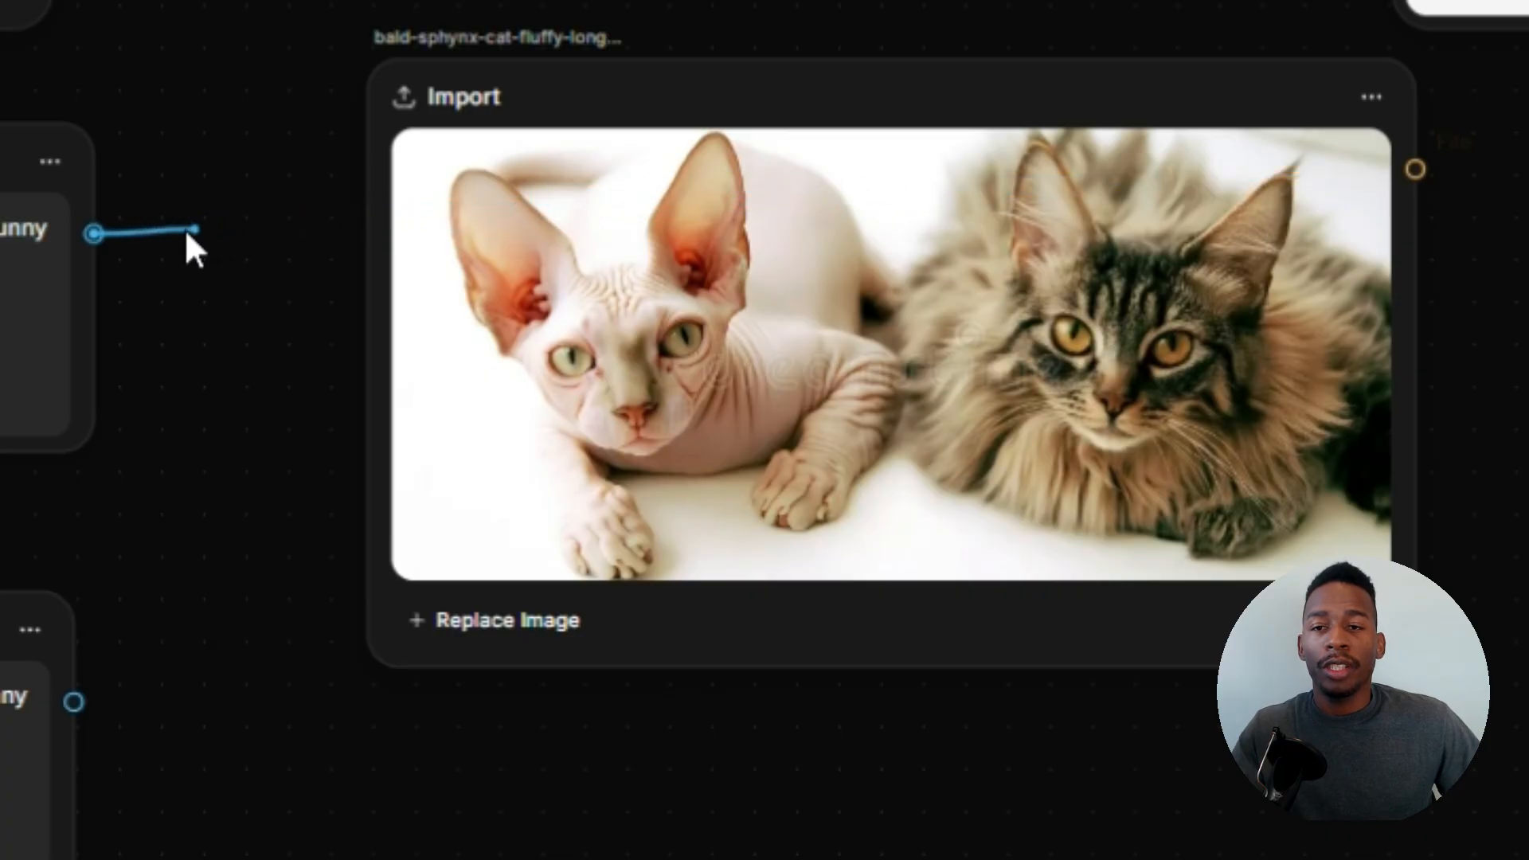
{"action": "left_click_drag", "start_coordinate": [308, 239], "coordinate": [370, 232]}
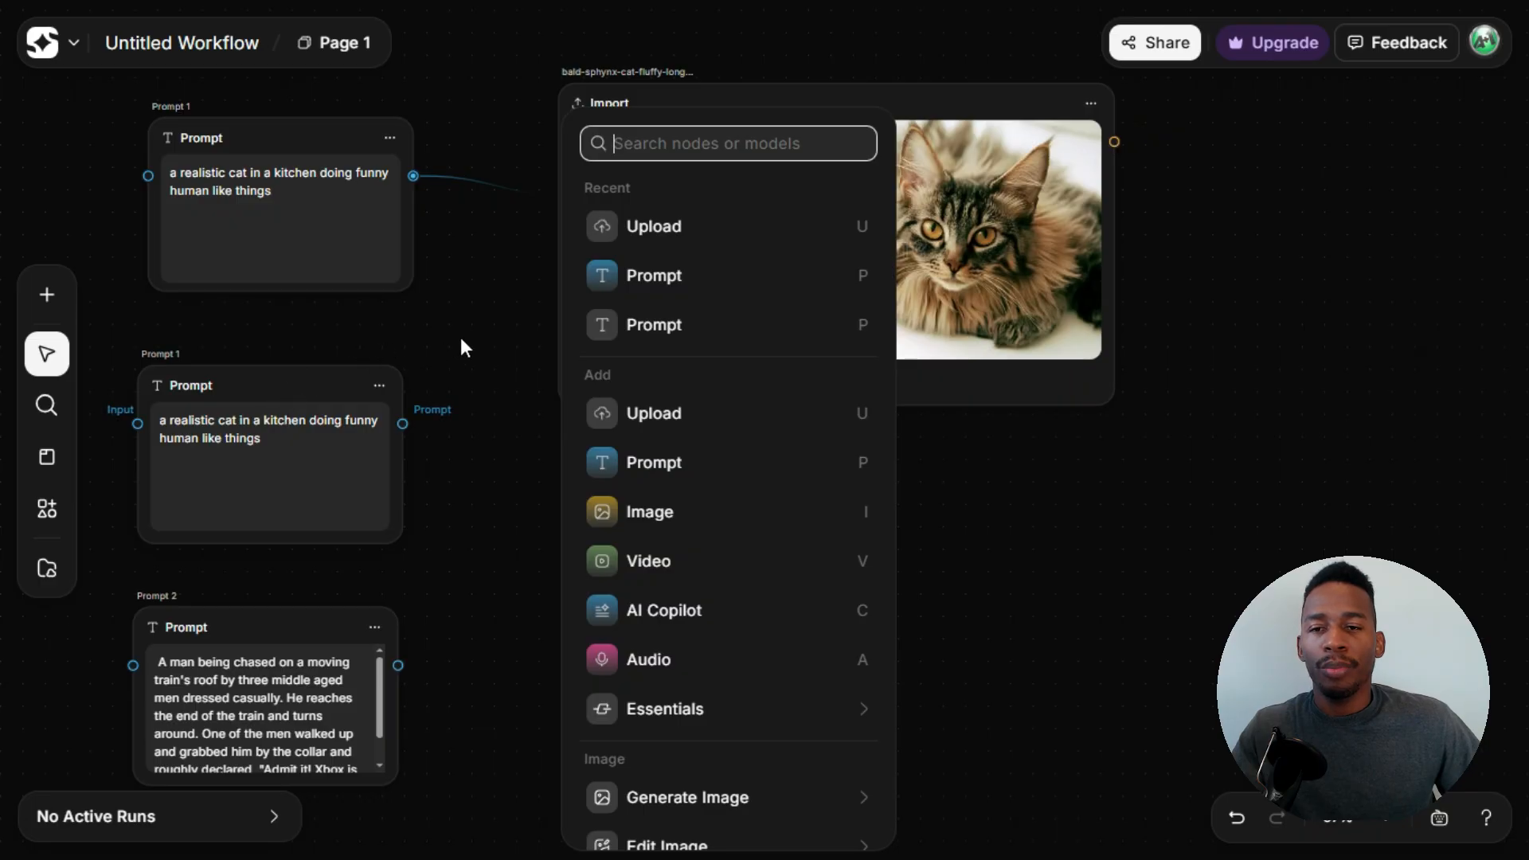
{"action": "left_click", "coordinate": [519, 329]}
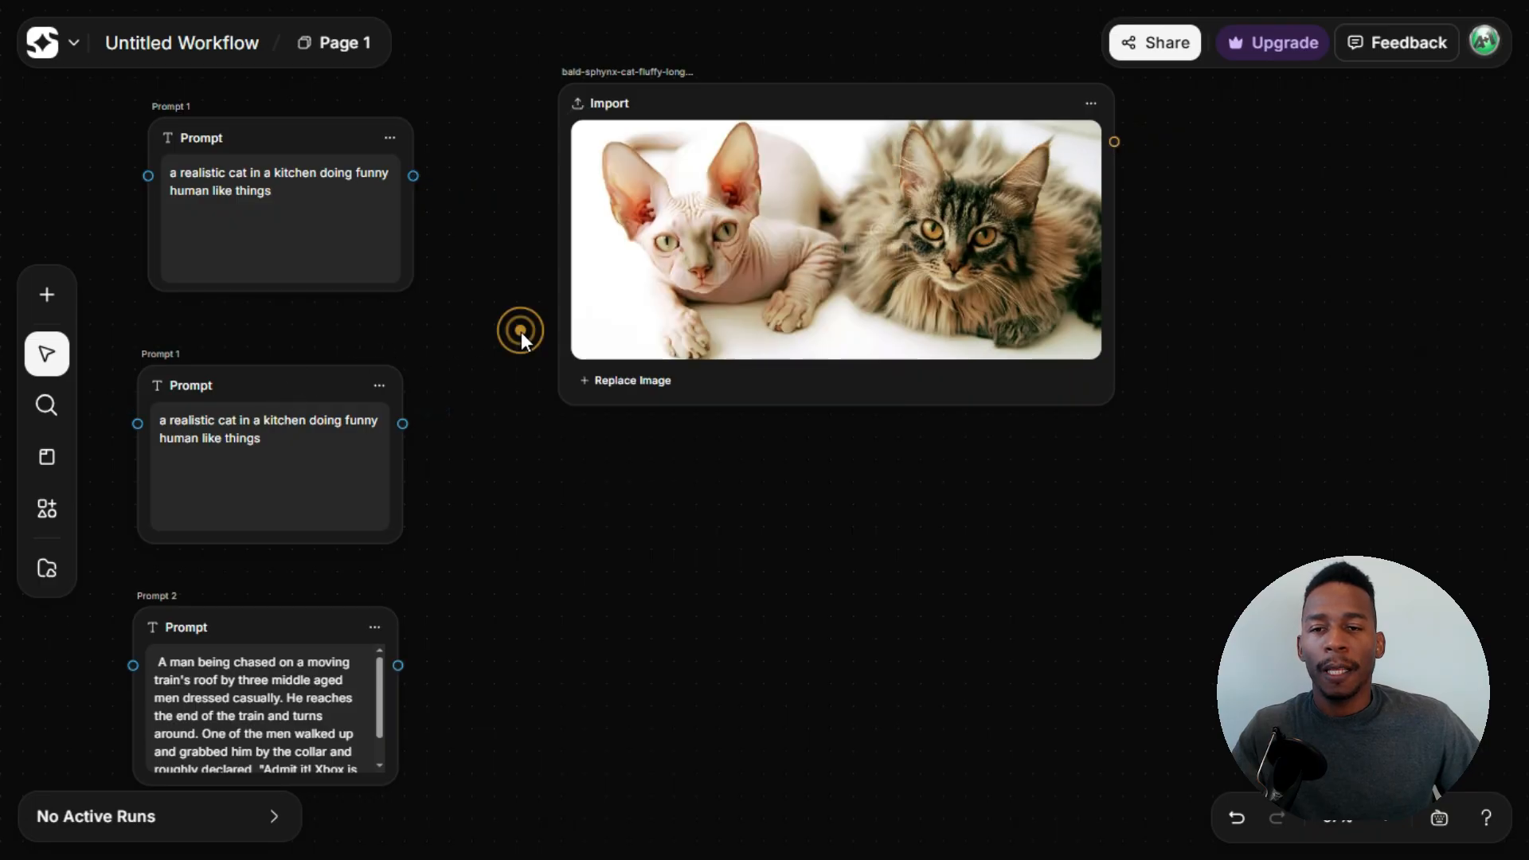
Step: Add a Video node and place it below the imported cat image
{"action": "left_click", "coordinate": [51, 296]}
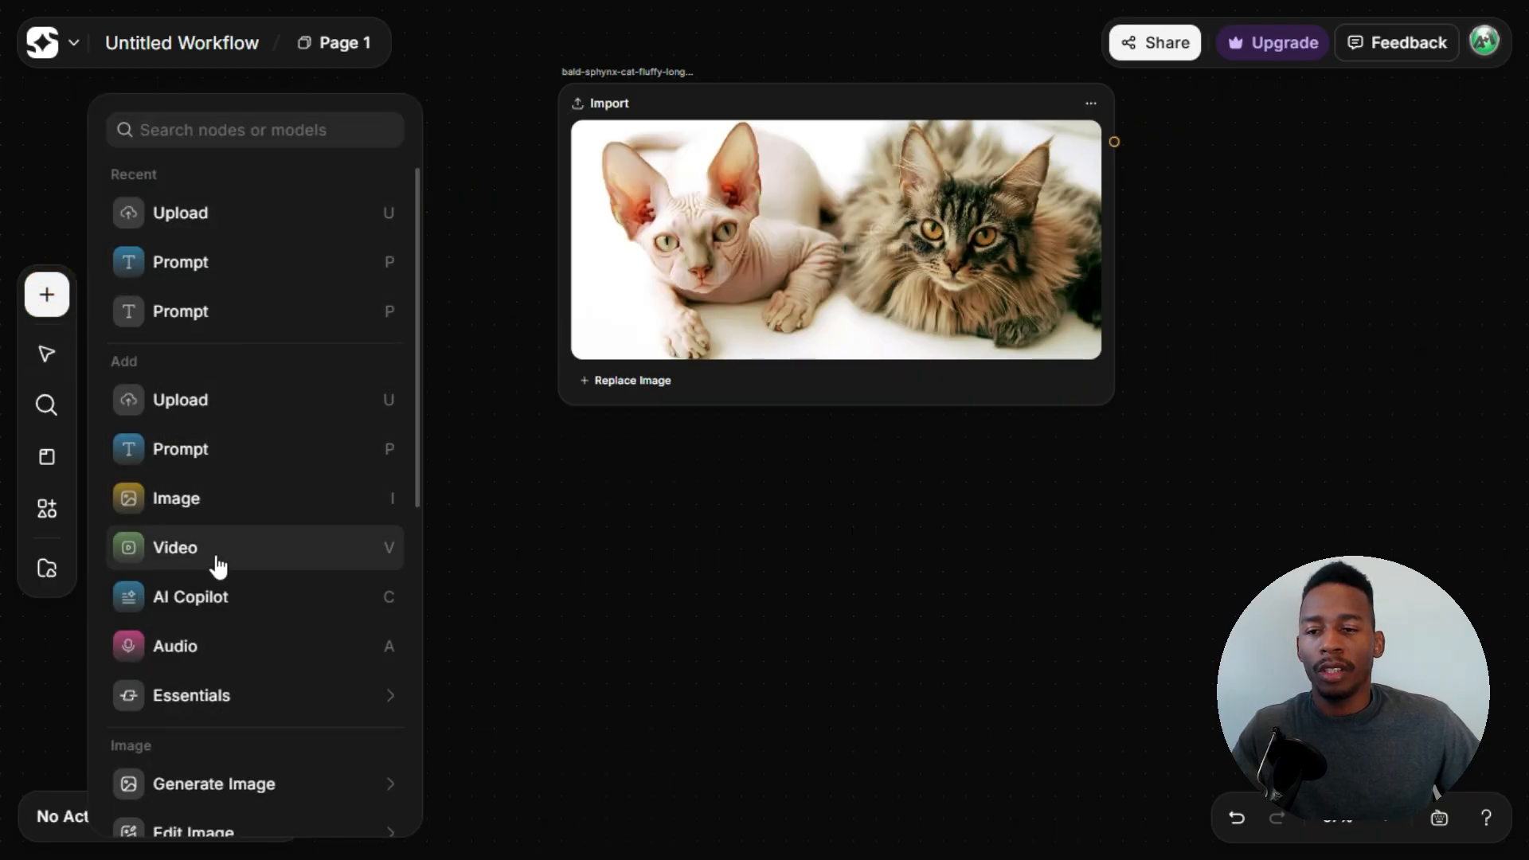
{"action": "left_click_drag", "start_coordinate": [606, 526], "coordinate": [796, 446]}
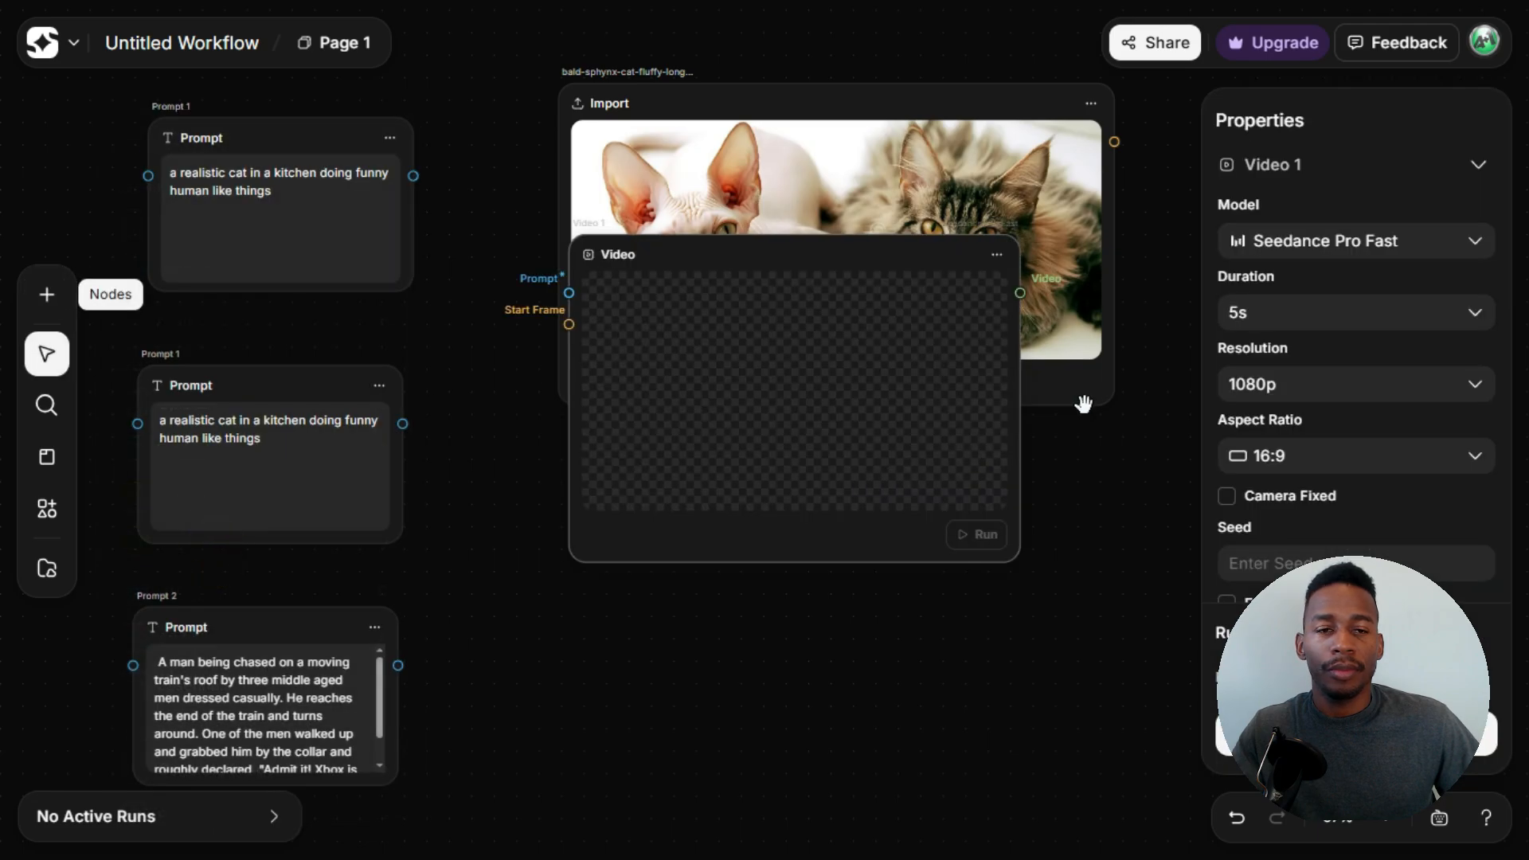
{"action": "left_click_drag", "start_coordinate": [884, 263], "coordinate": [916, 489]}
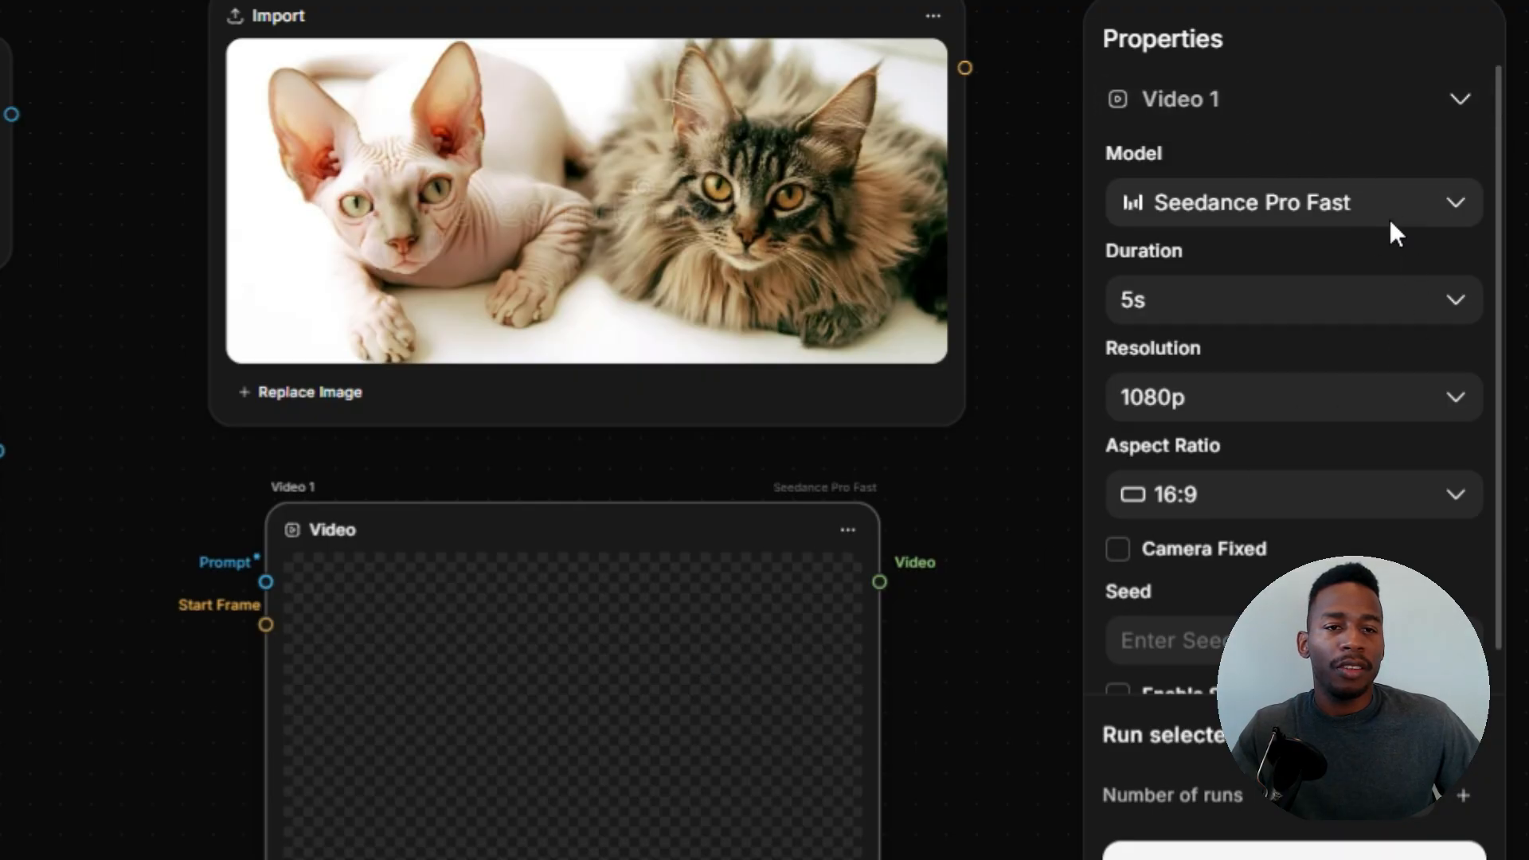
Step: Configure the Video node with the Sora 2 Pro model, 9:16 aspect ratio, 12s duration and 720p resolution
{"action": "left_click", "coordinate": [1455, 204]}
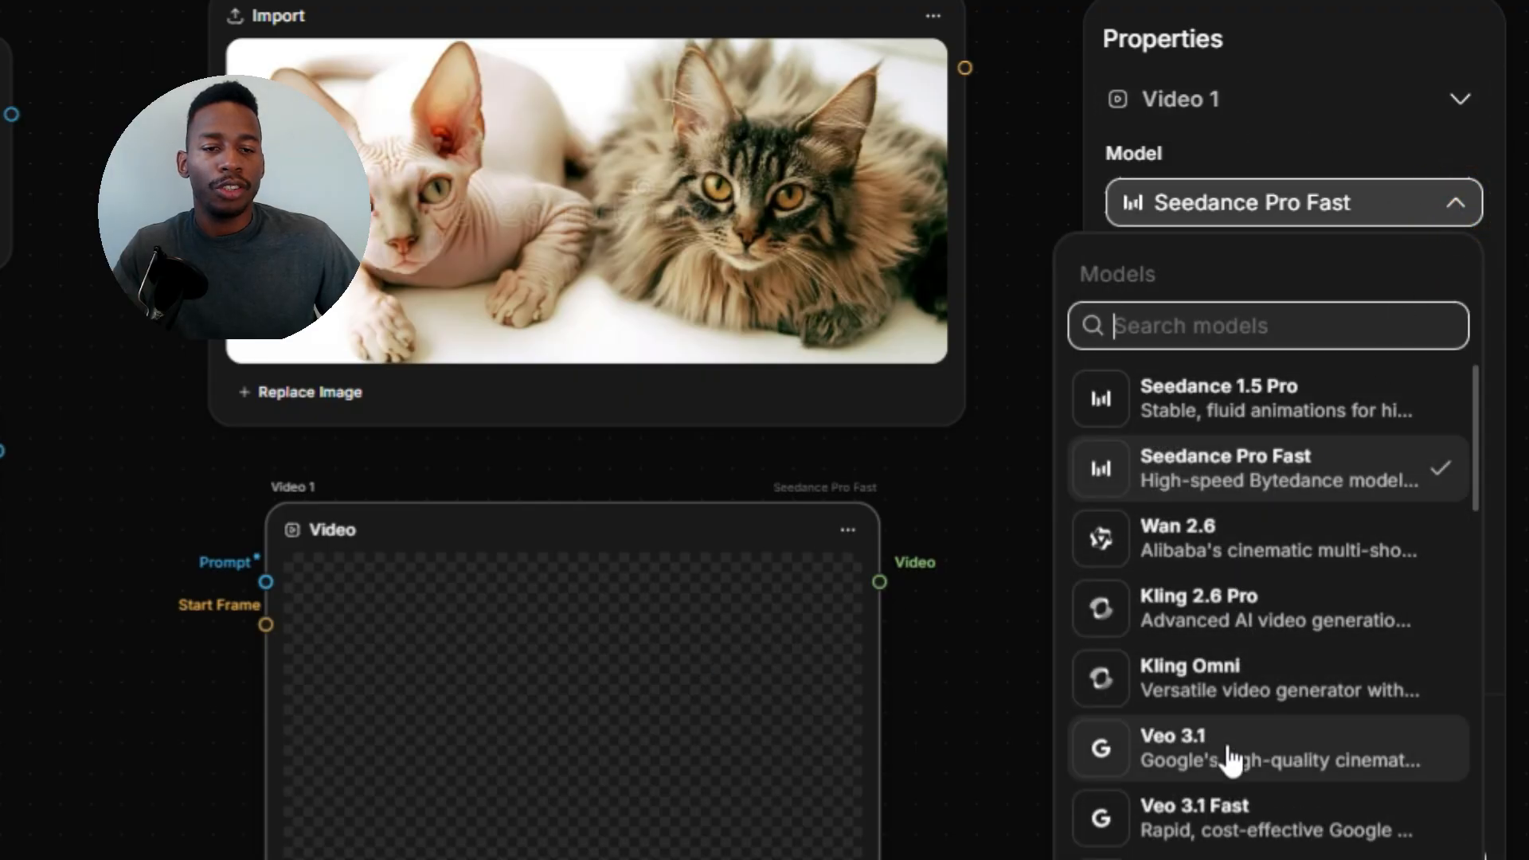
{"action": "left_click", "coordinate": [1483, 854]}
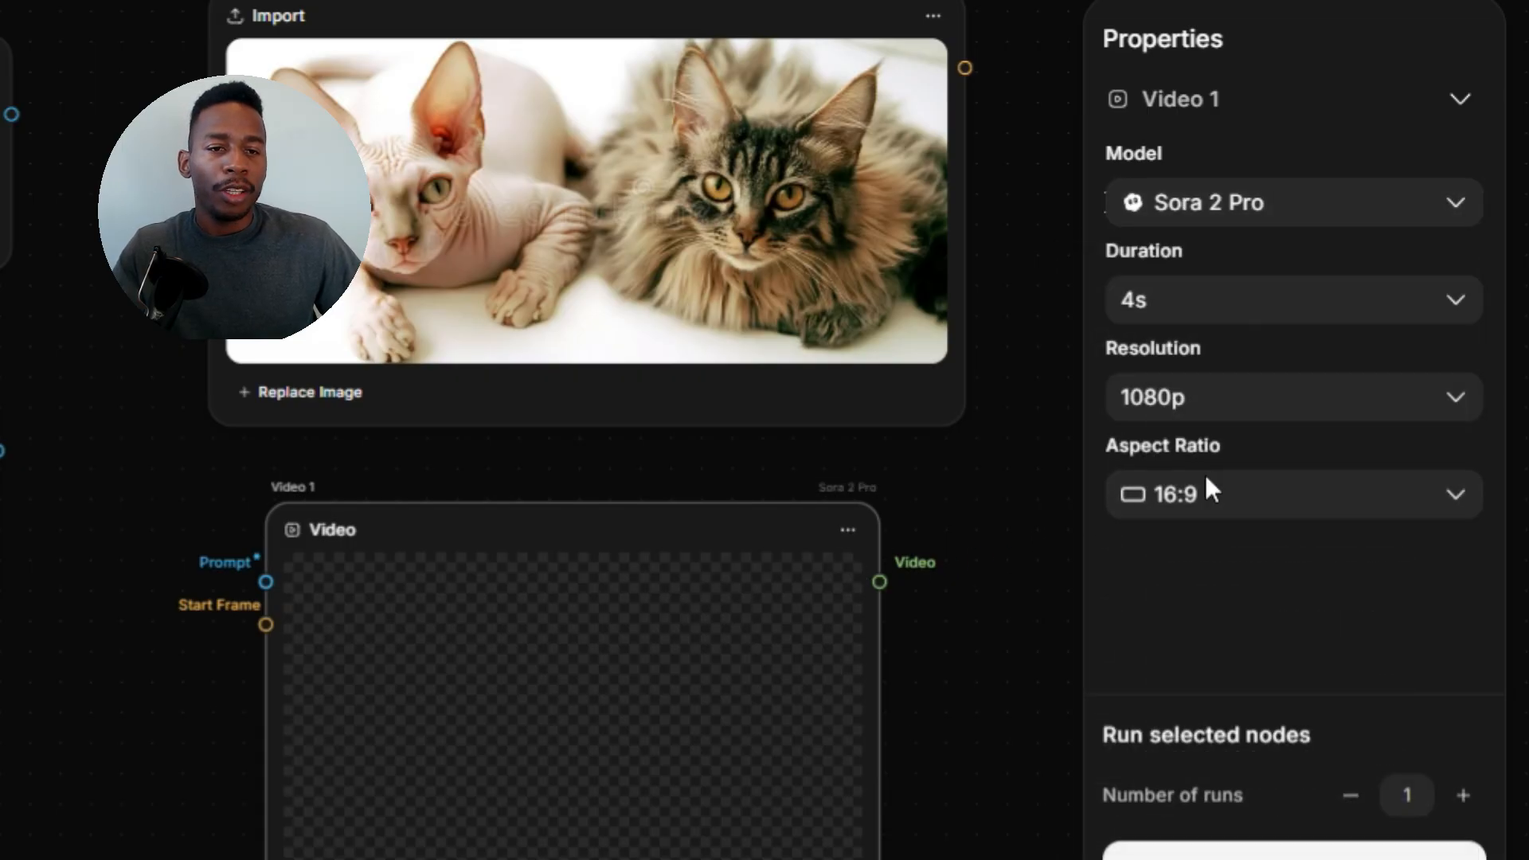
{"action": "left_click", "coordinate": [1206, 501]}
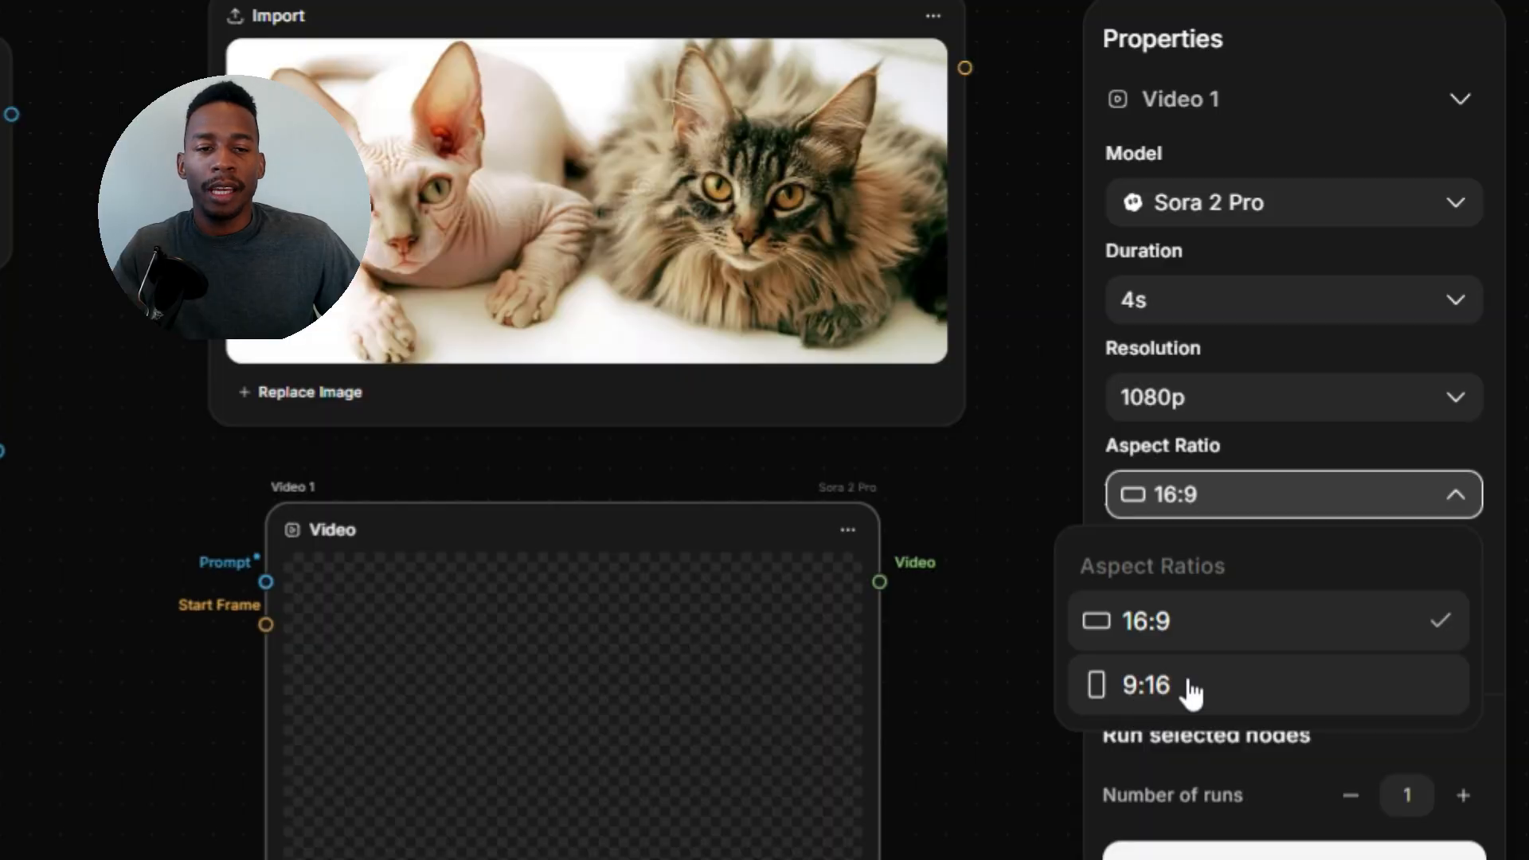
{"action": "left_click", "coordinate": [1229, 685]}
{"action": "left_click", "coordinate": [1283, 303]}
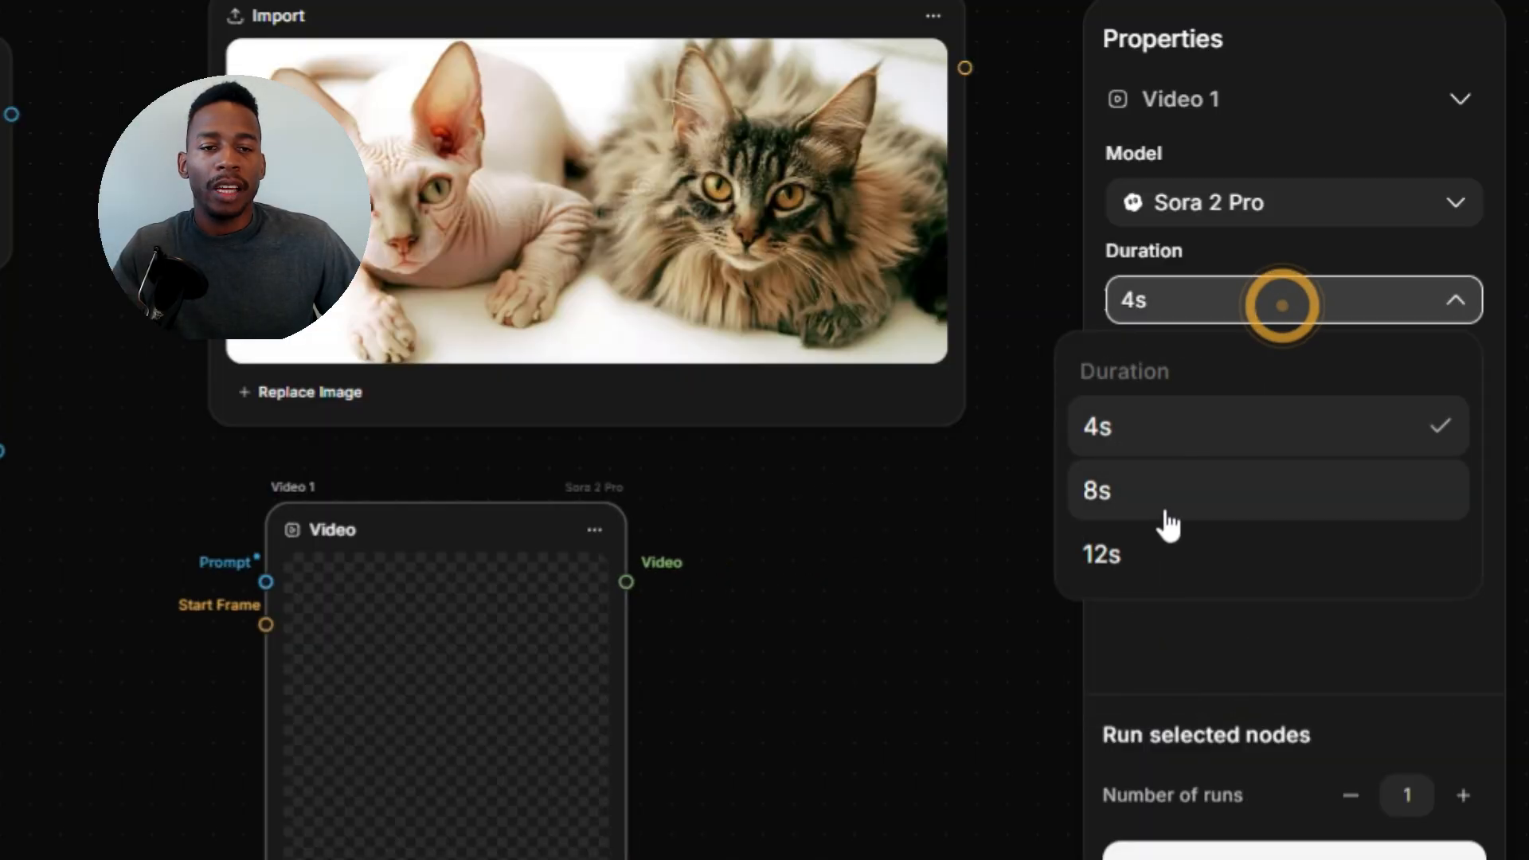
{"action": "left_click", "coordinate": [1135, 563]}
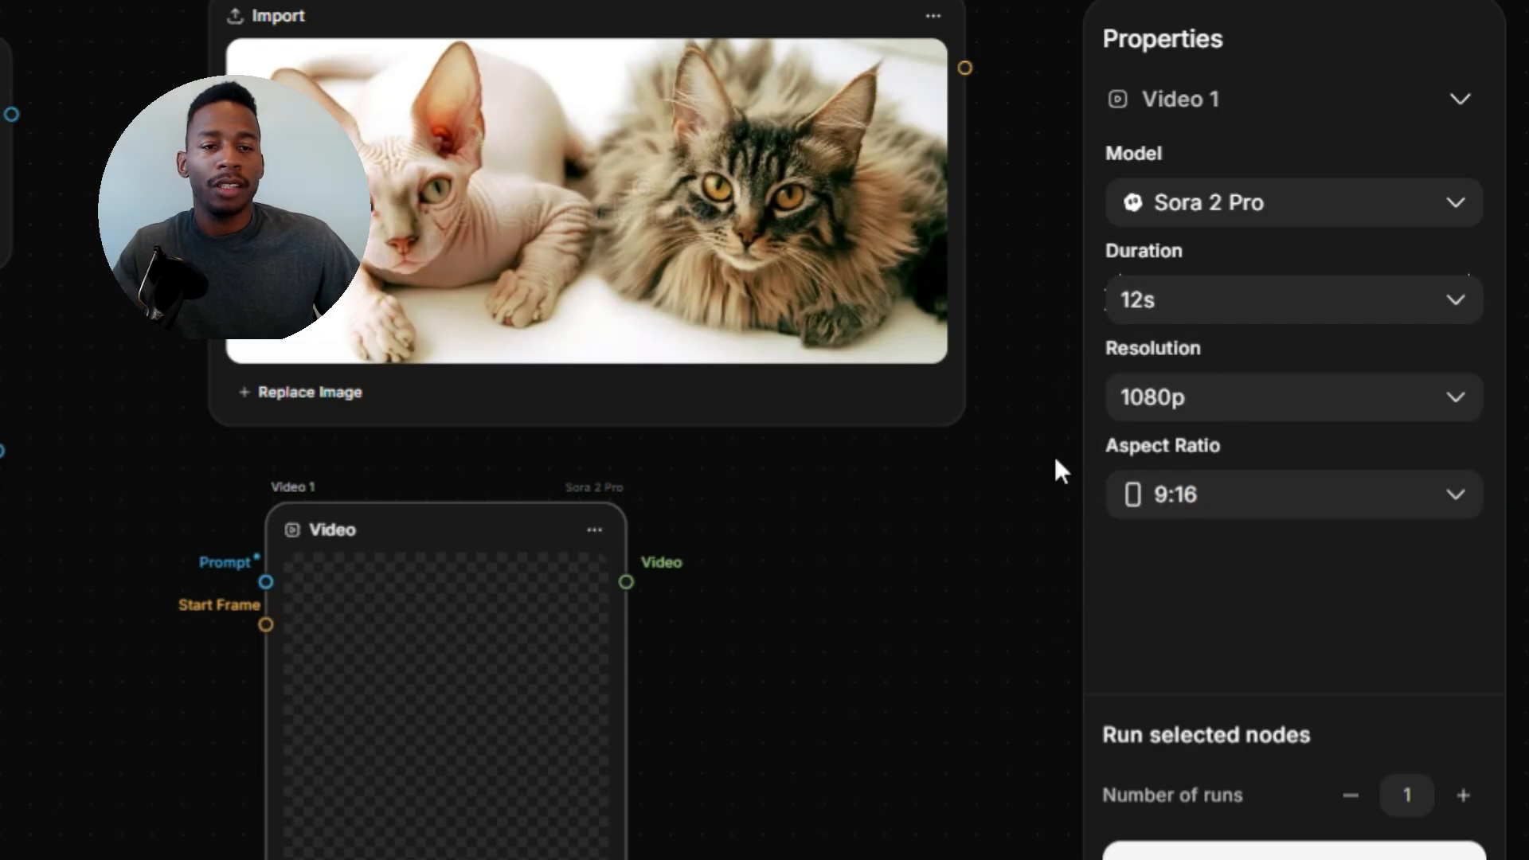
{"action": "left_click", "coordinate": [1261, 413]}
{"action": "left_click", "coordinate": [1125, 527]}
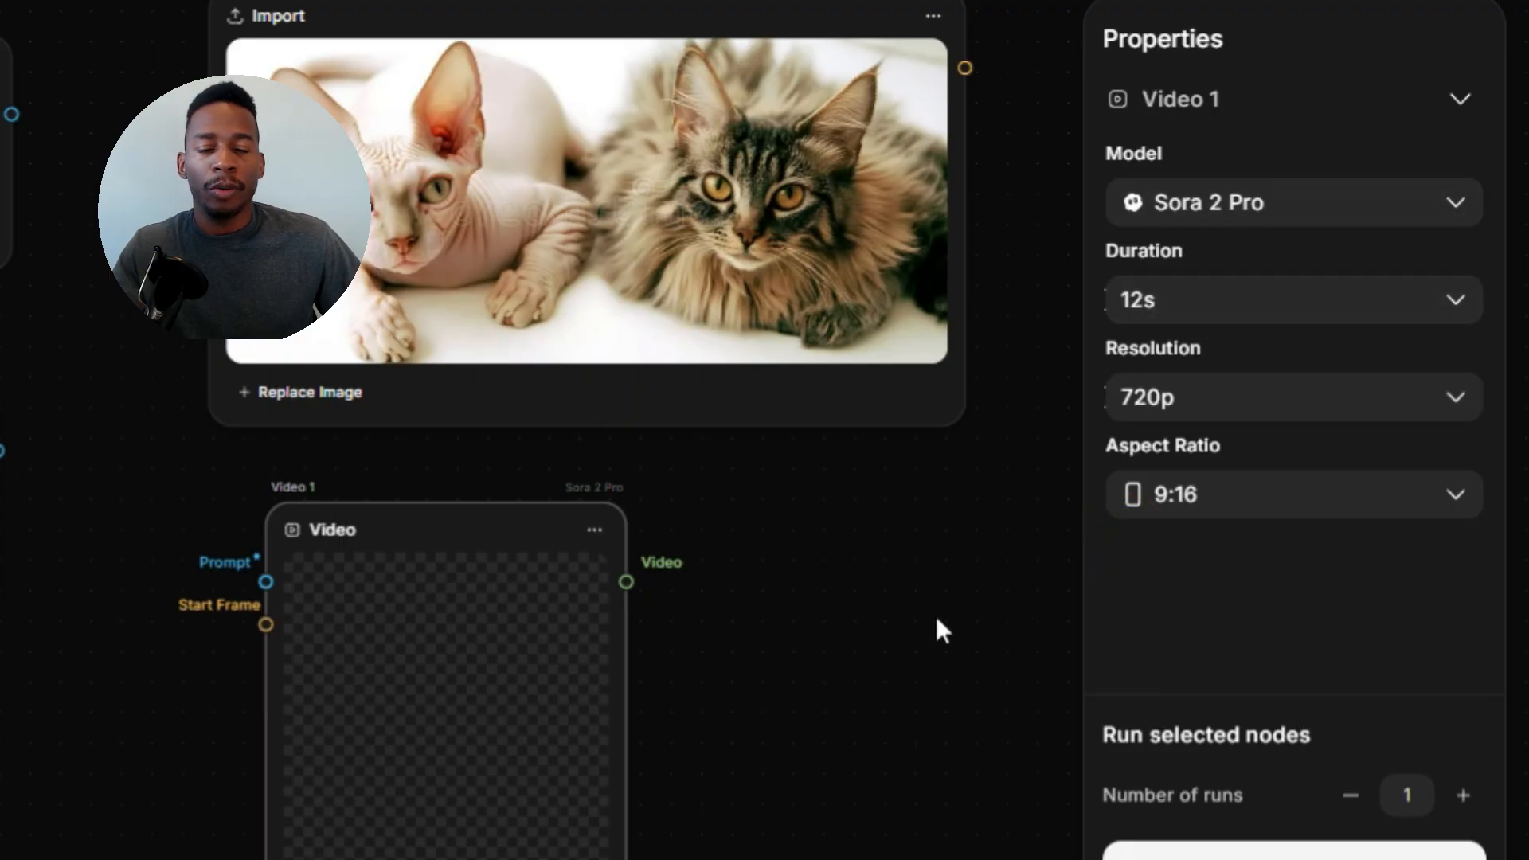
{"action": "left_click", "coordinate": [900, 621]}
Step: Move the Video node to the right of the imported cat image, and place a duplicate directly below it
{"action": "left_click_drag", "start_coordinate": [416, 535], "coordinate": [1183, 41]}
{"action": "left_click", "coordinate": [871, 529]}
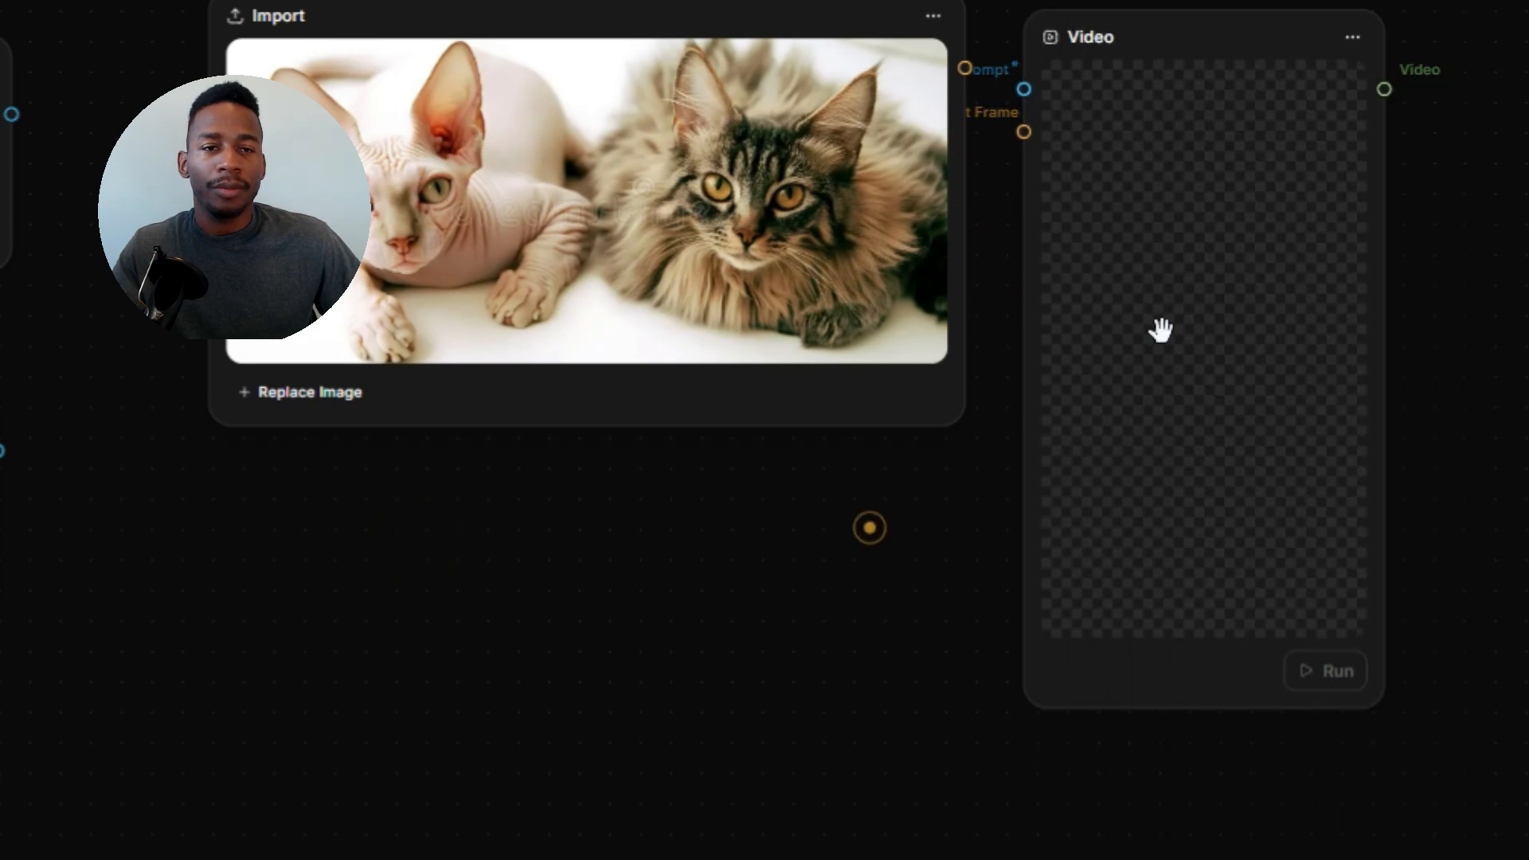
{"action": "left_click", "coordinate": [1357, 39]}
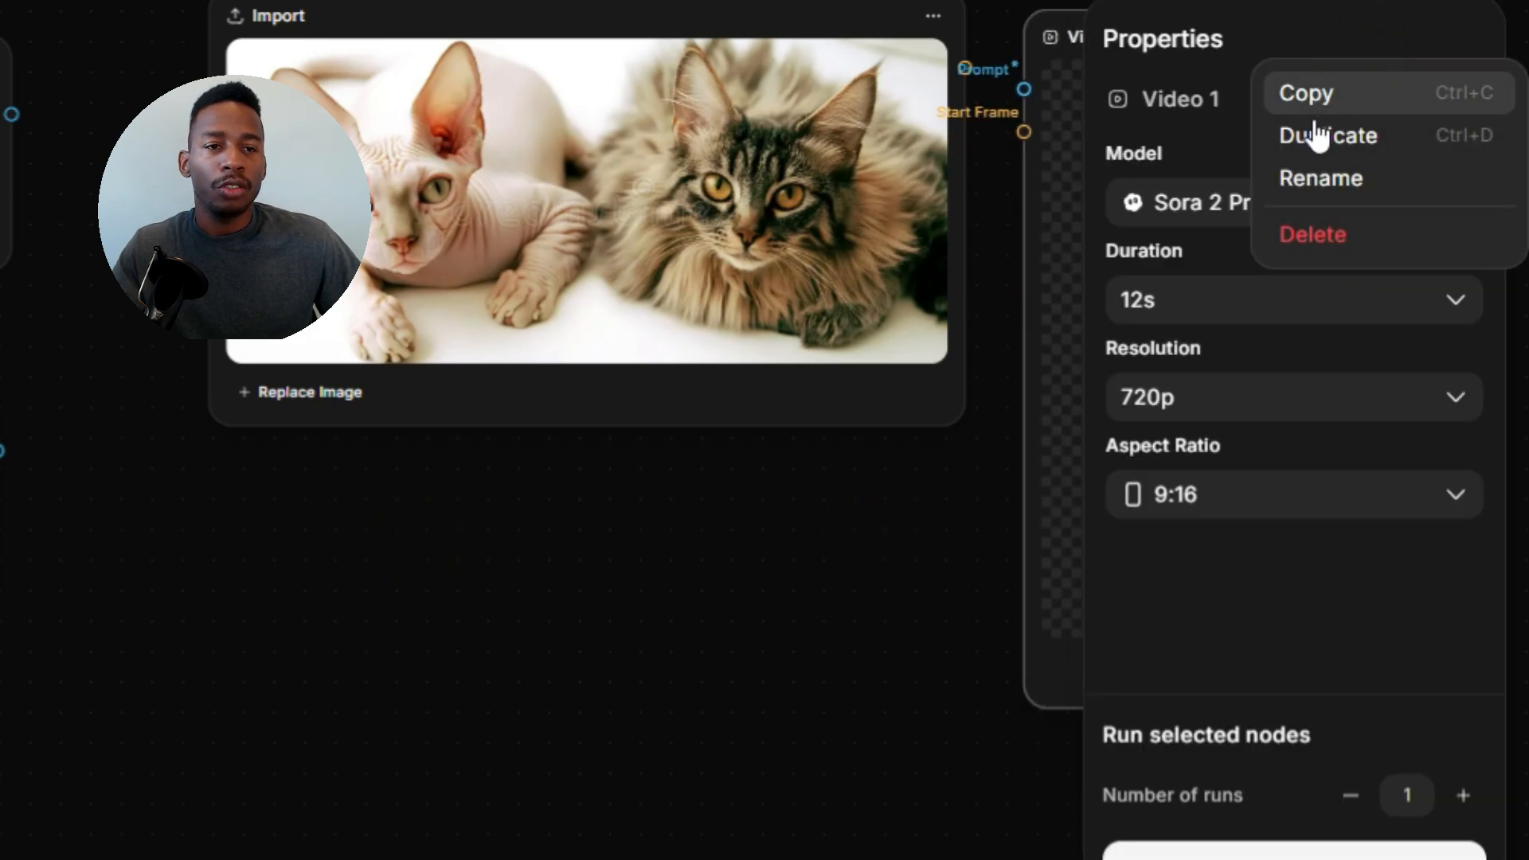
{"action": "left_click", "coordinate": [1313, 129]}
{"action": "left_click", "coordinate": [866, 532]}
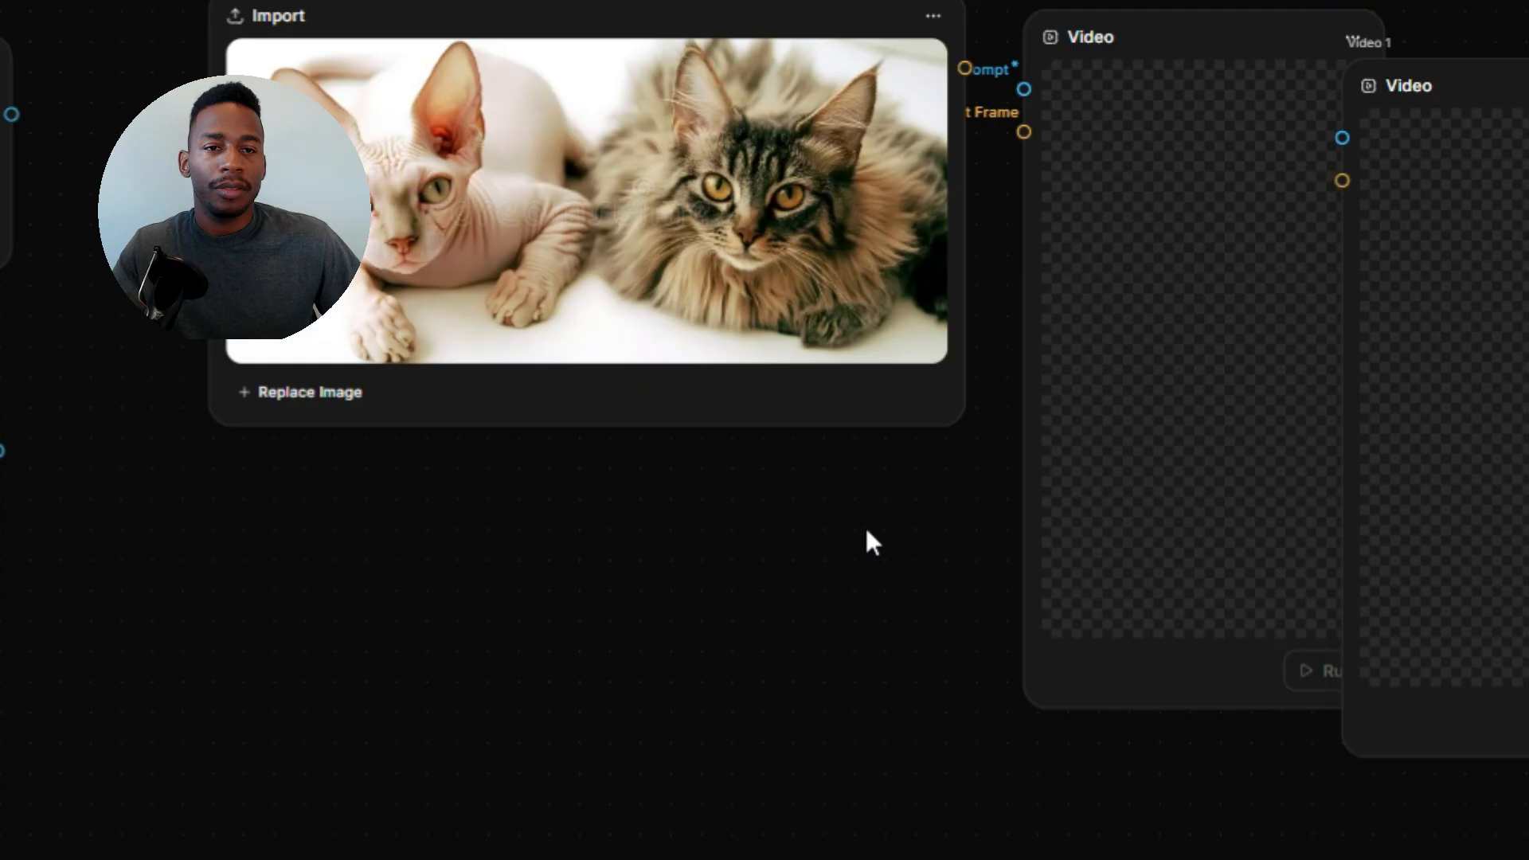
{"action": "left_click", "coordinate": [1495, 77]}
{"action": "left_click_drag", "start_coordinate": [1222, 621], "coordinate": [1149, 758]}
{"action": "left_click", "coordinate": [791, 694]}
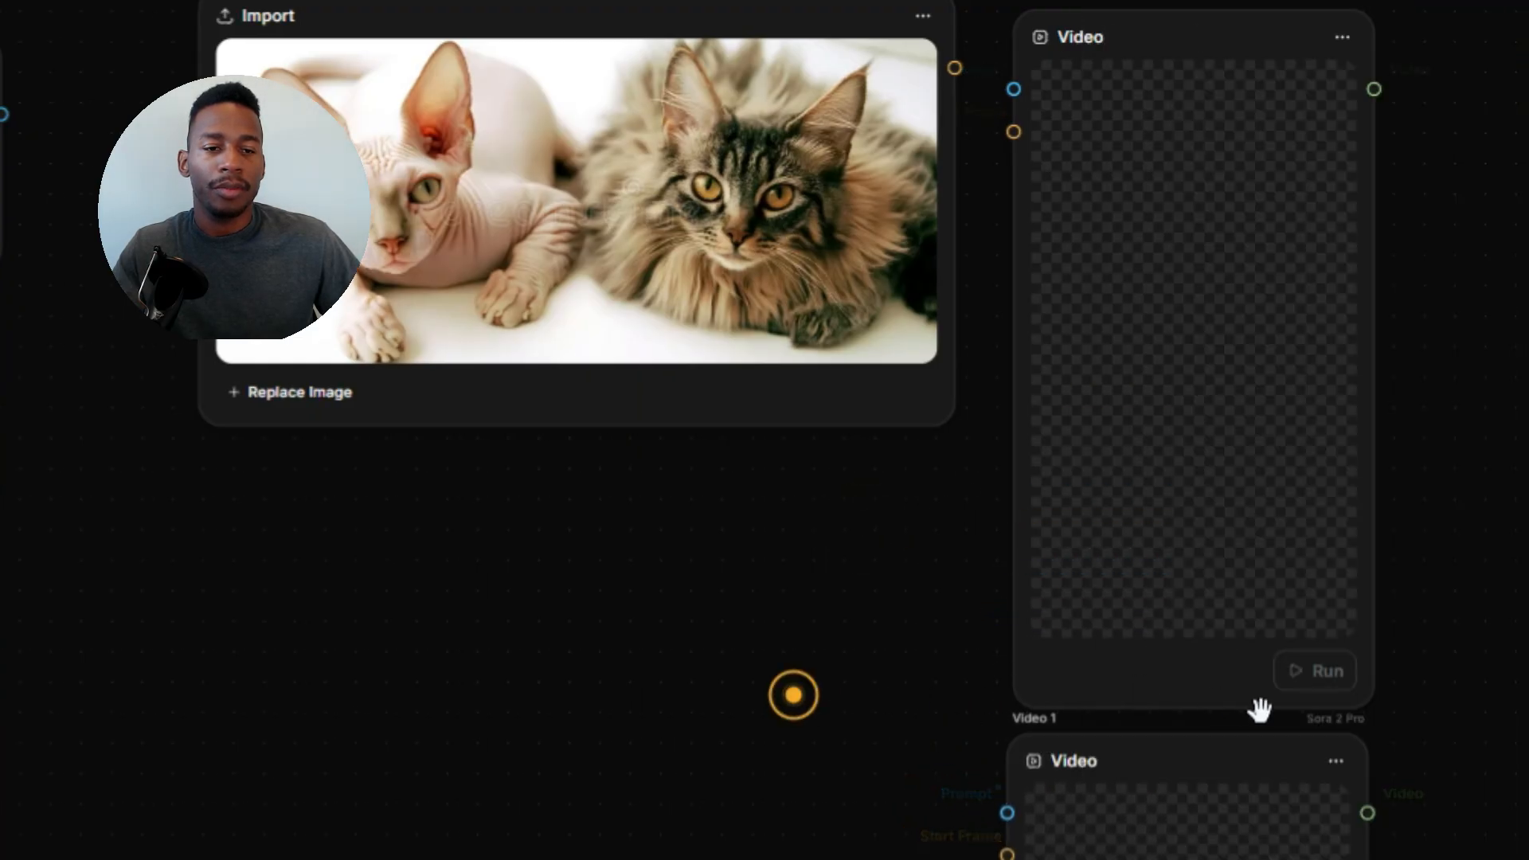
Step: Duplicate the lower Video node and place the copy beneath it as the third in the column
{"action": "left_click", "coordinate": [1334, 760]}
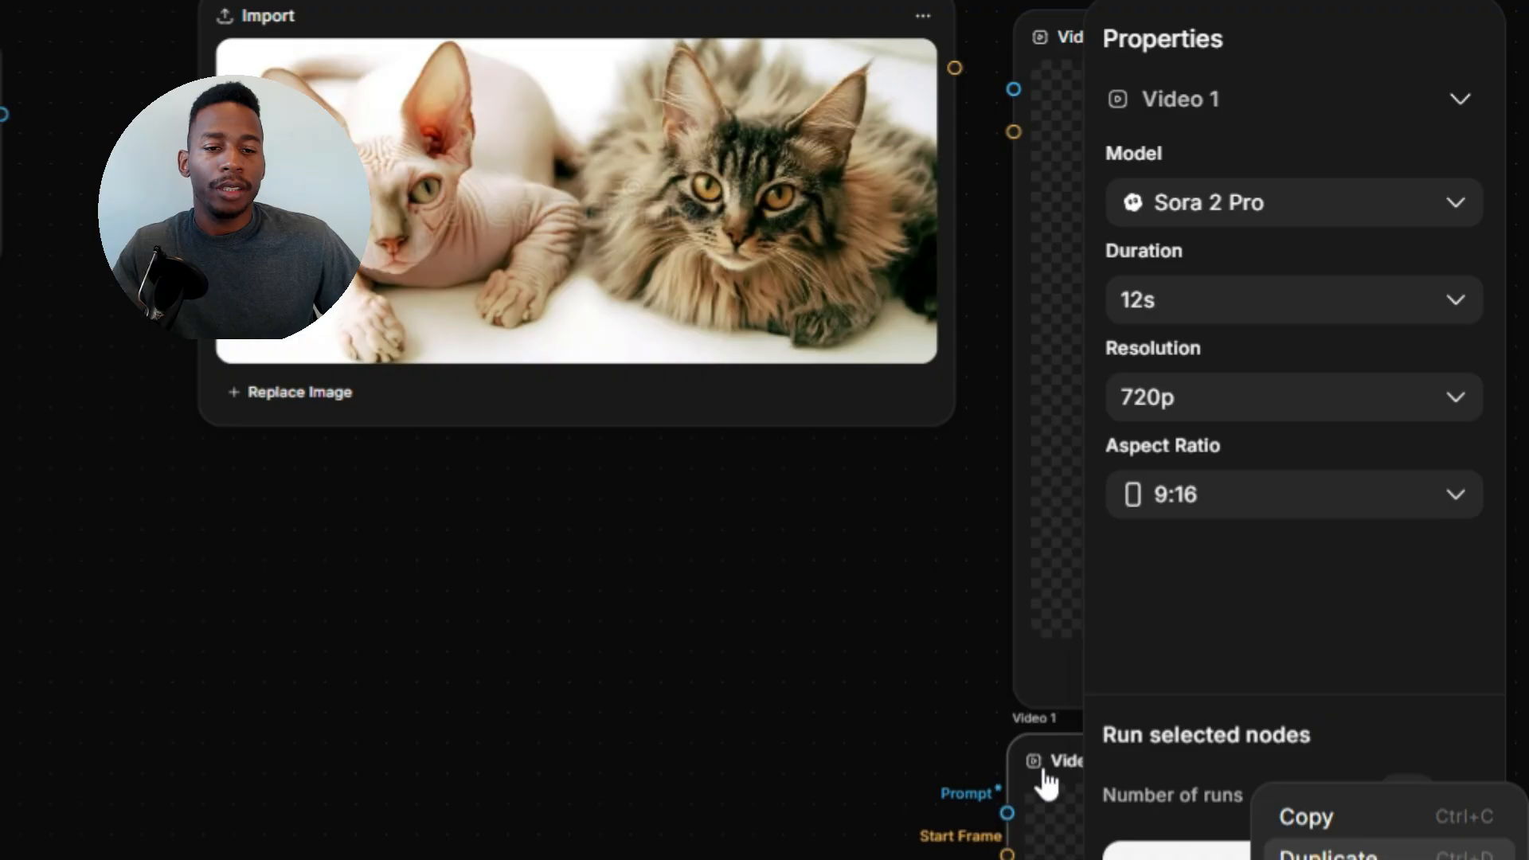
{"action": "left_click", "coordinate": [778, 690]}
{"action": "scroll", "coordinate": [1427, 618], "scroll_direction": "down", "scroll_amount": 8}
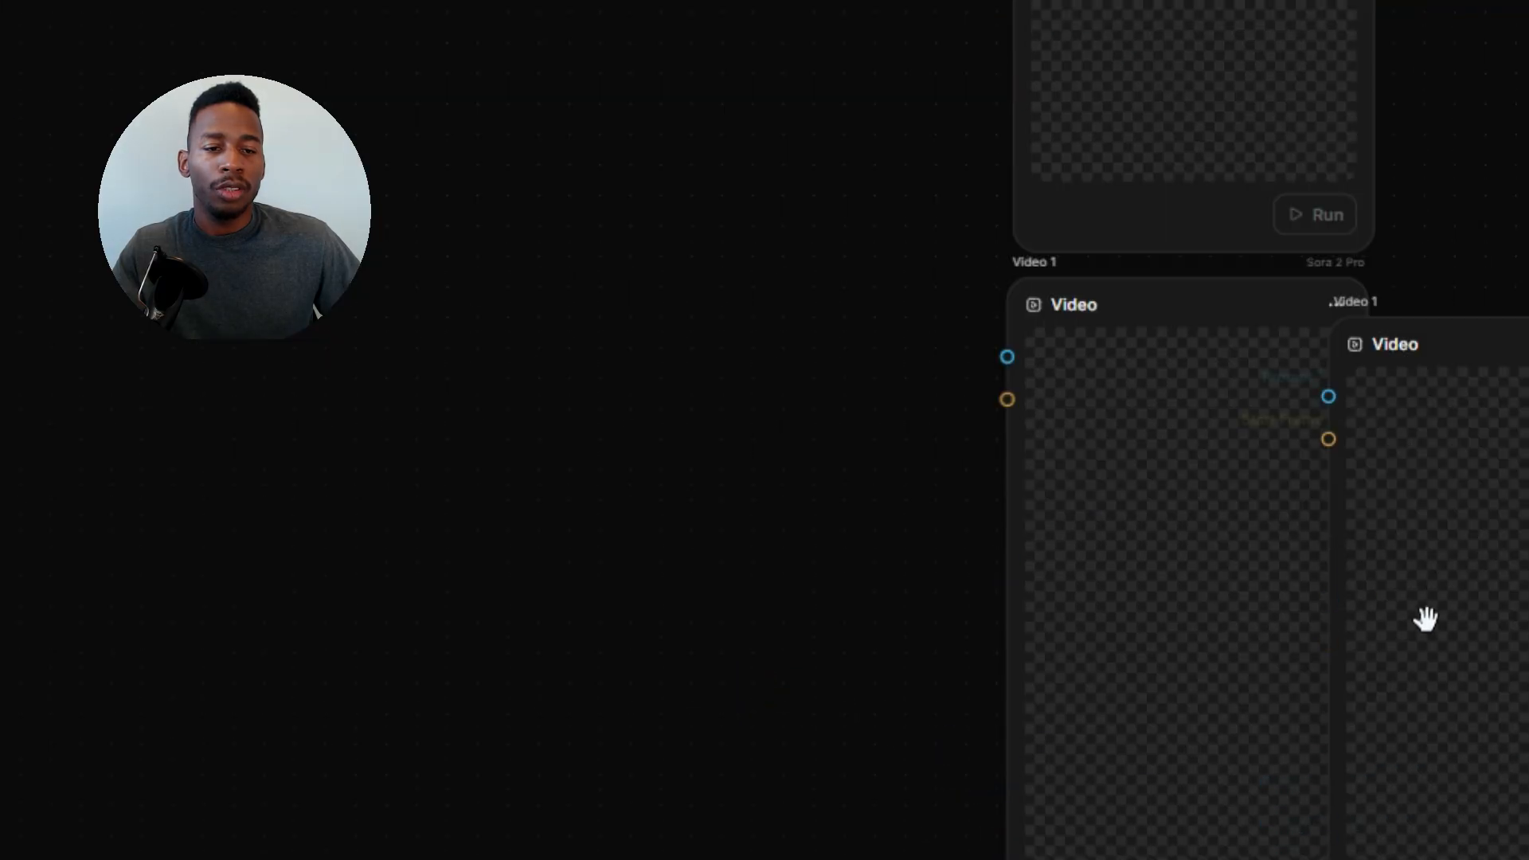
{"action": "left_click_drag", "start_coordinate": [1481, 106], "coordinate": [1163, 819]}
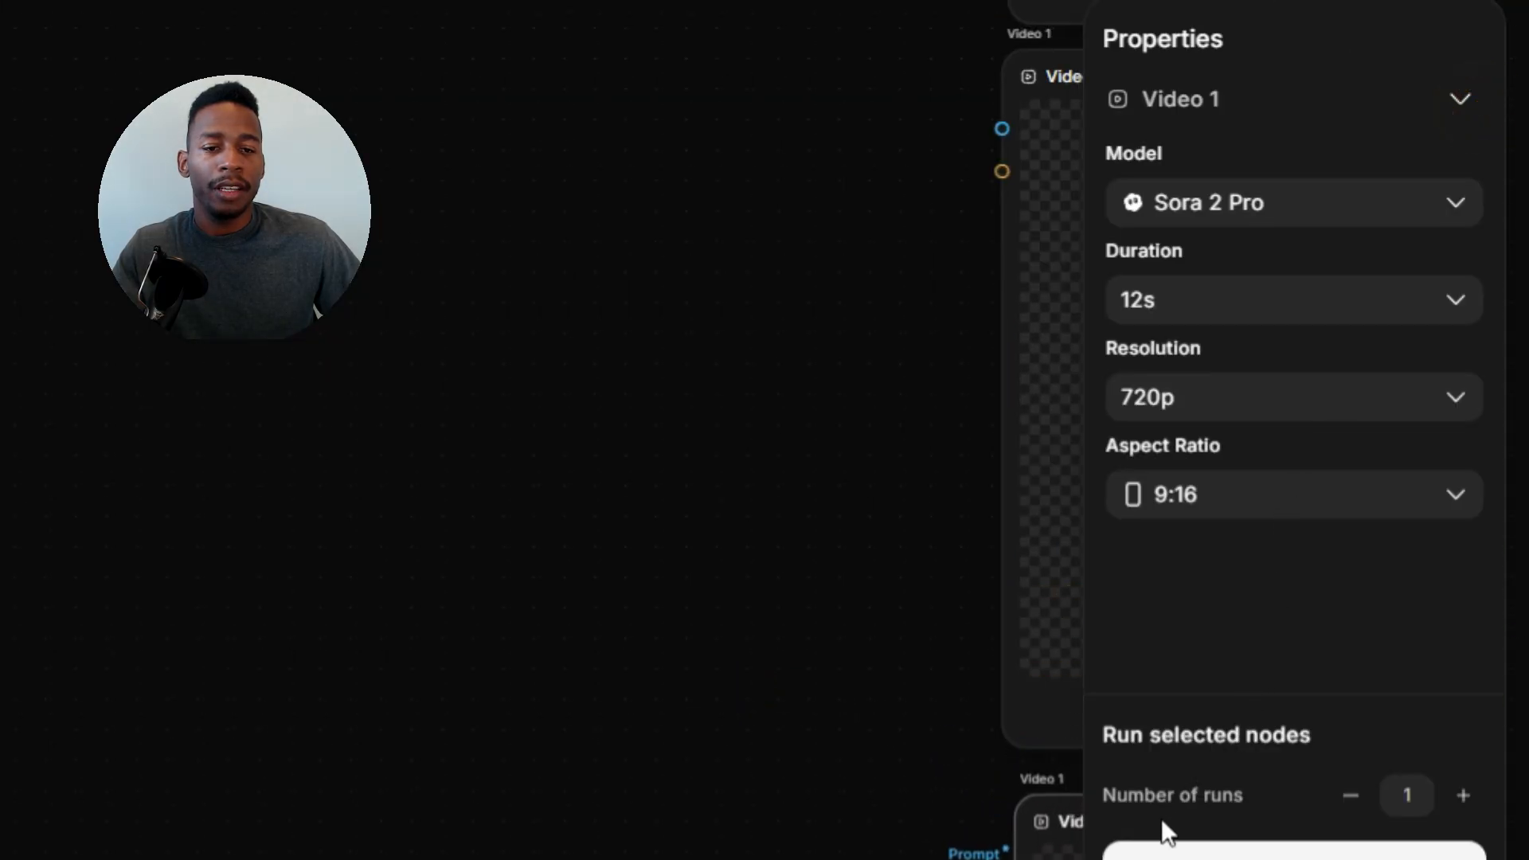
{"action": "left_click", "coordinate": [748, 532]}
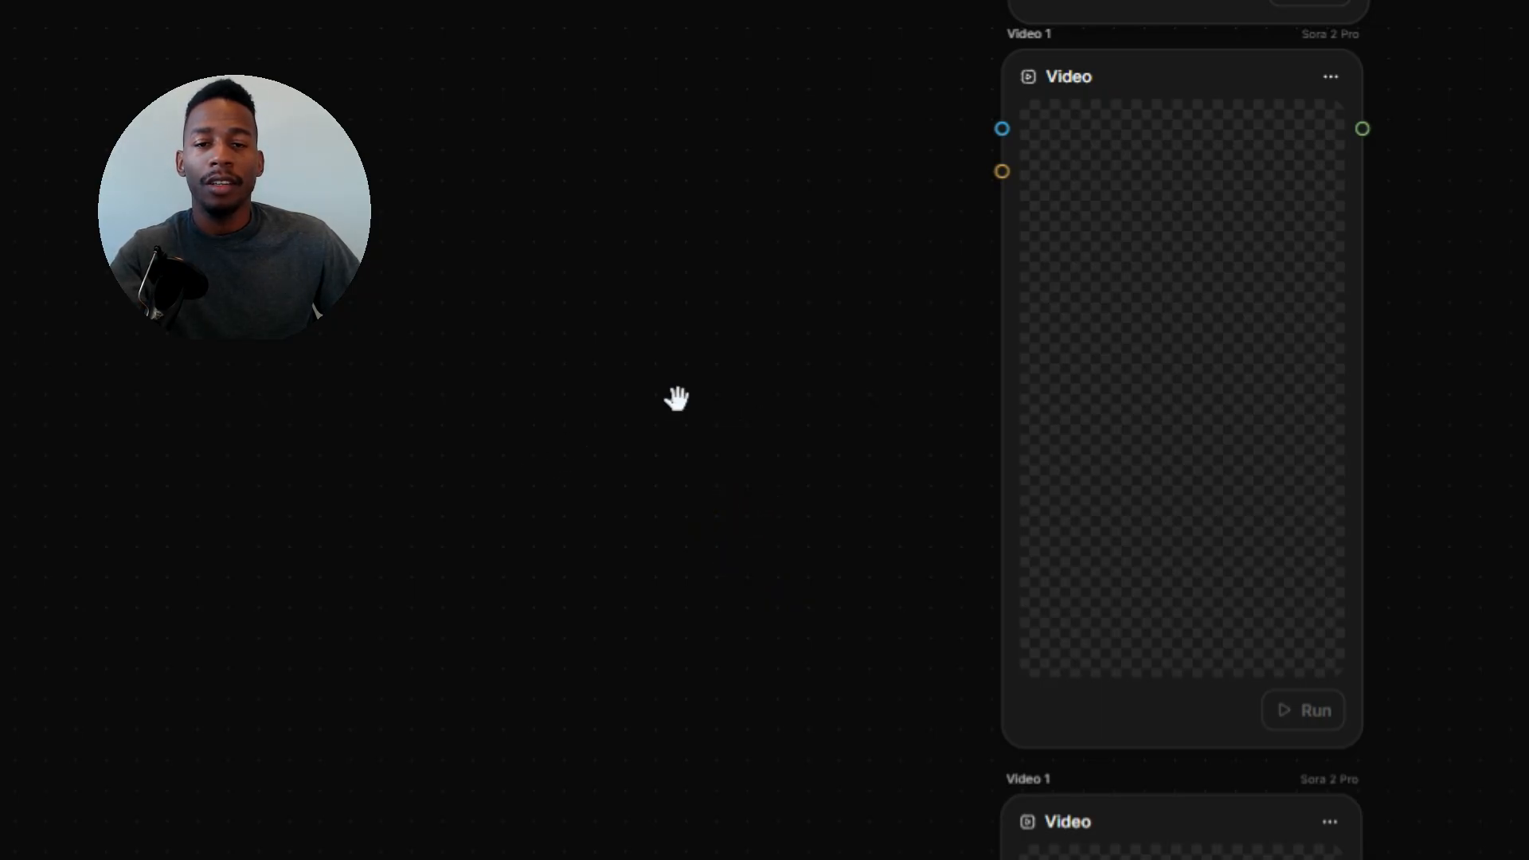
Step: Move the three Prompt nodes into a spaced column farther left and enlarge the train-chase Prompt node so its full text fits
{"action": "left_click_drag", "start_coordinate": [788, 375], "coordinate": [801, 733]}
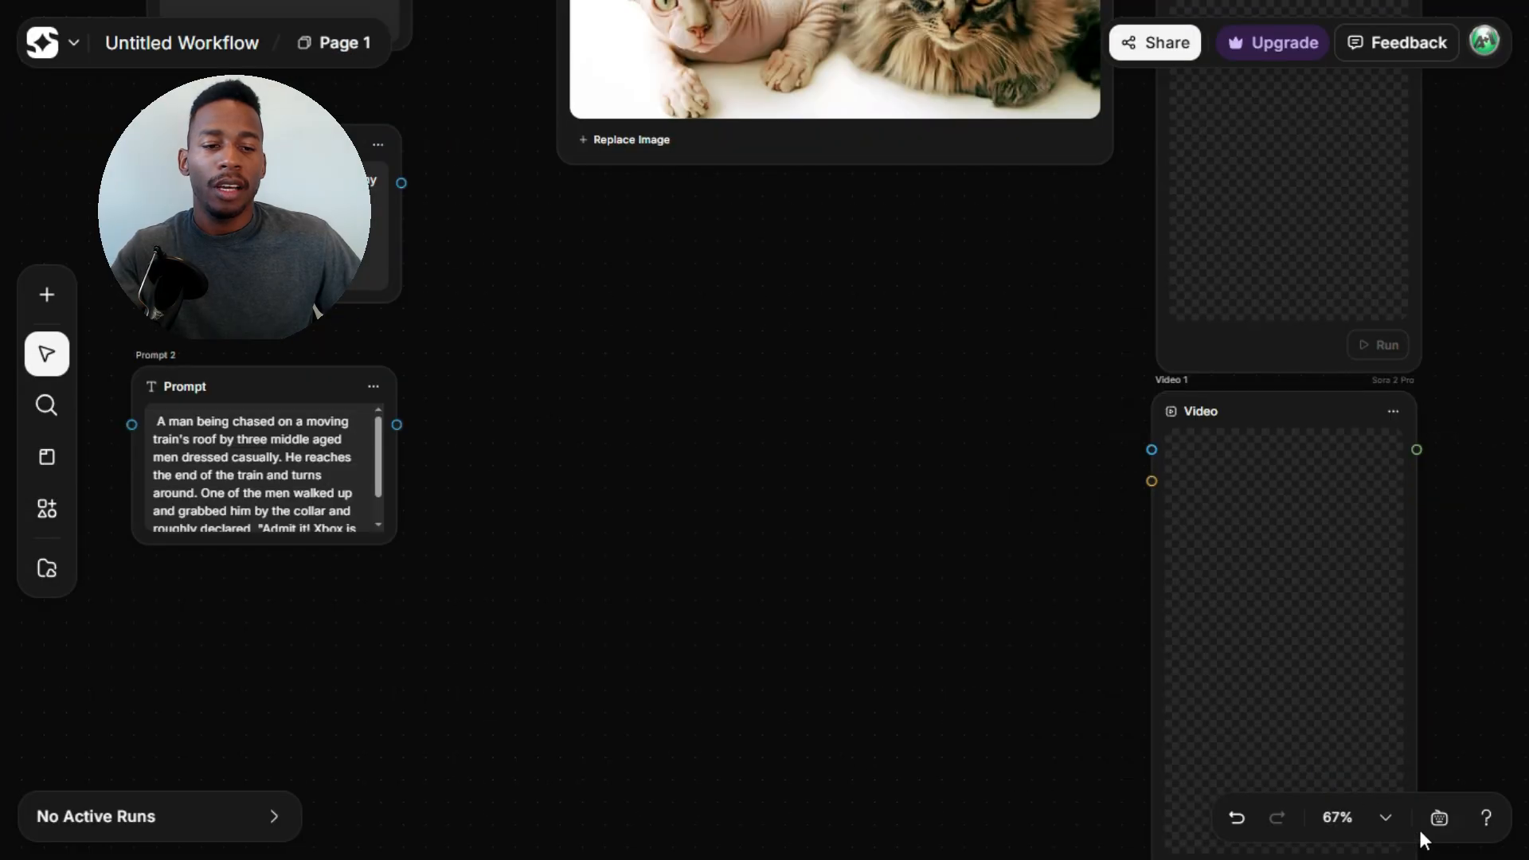
{"action": "left_click", "coordinate": [1386, 819]}
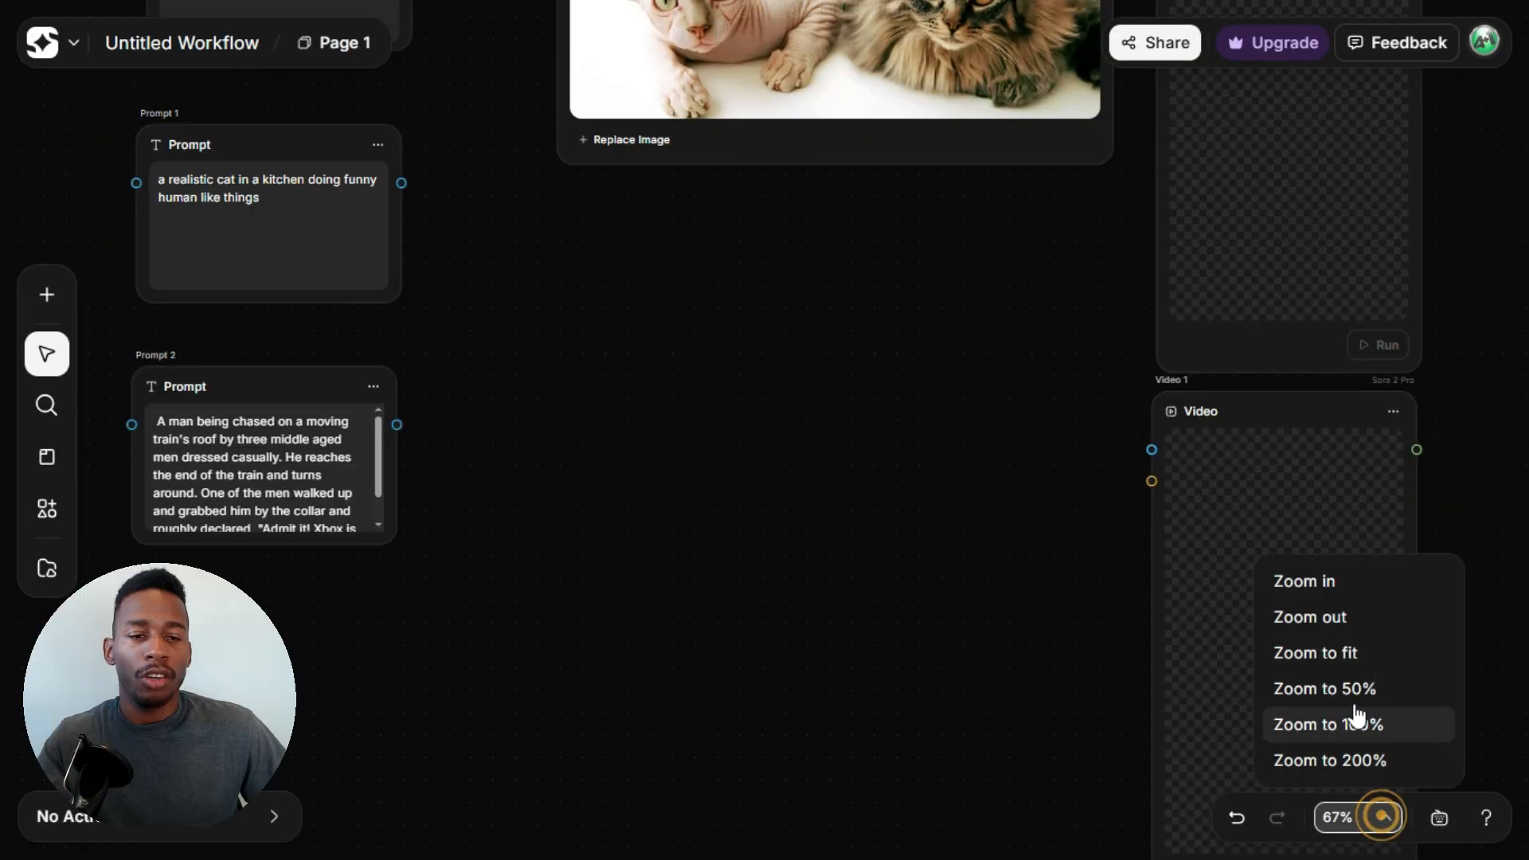
{"action": "left_click", "coordinate": [1363, 658]}
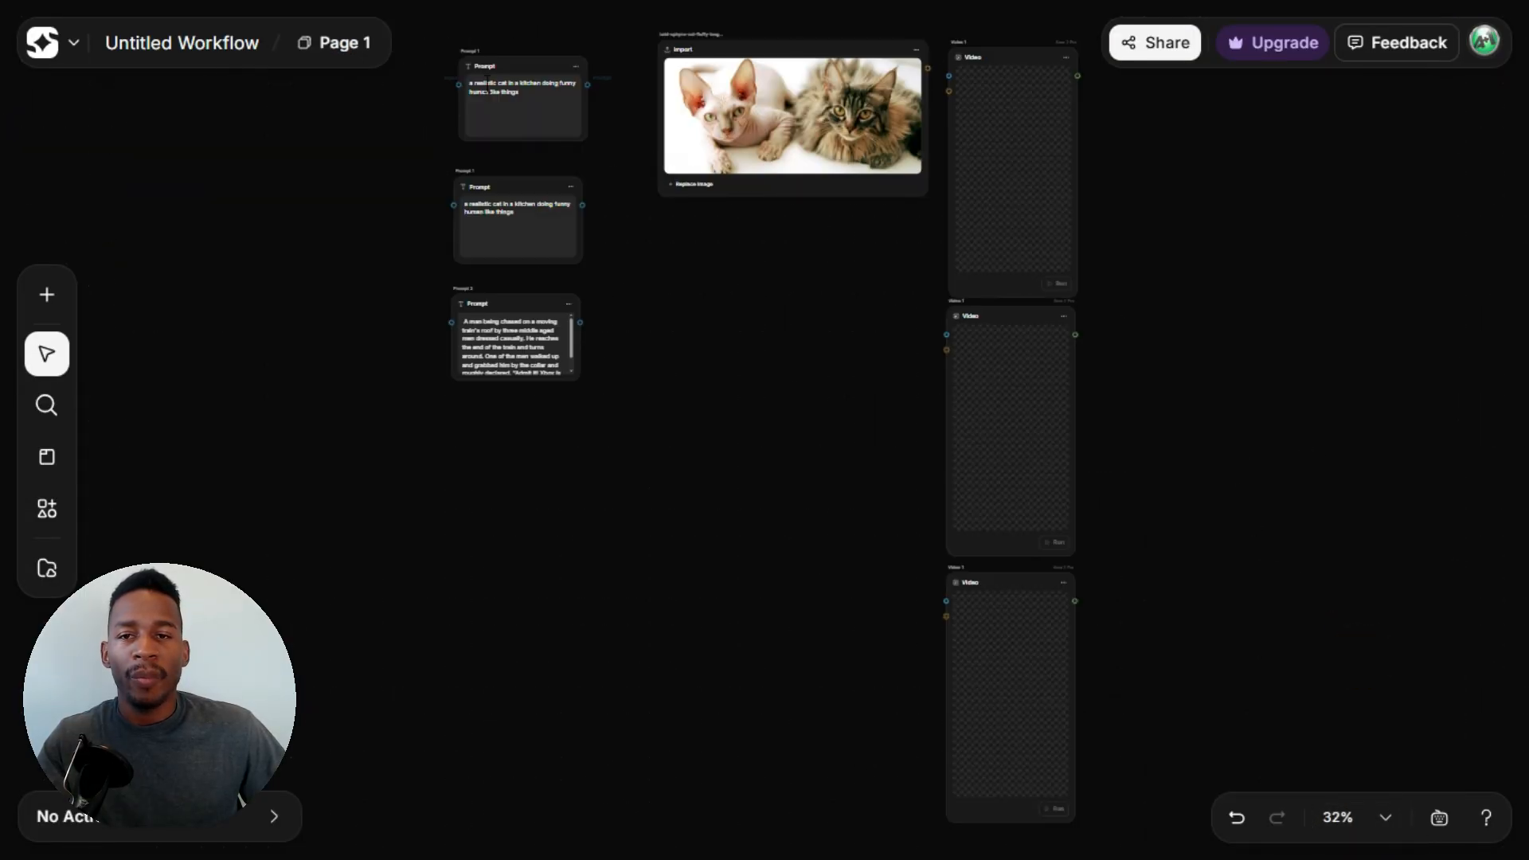
{"action": "left_click_drag", "start_coordinate": [507, 61], "coordinate": [209, 104]}
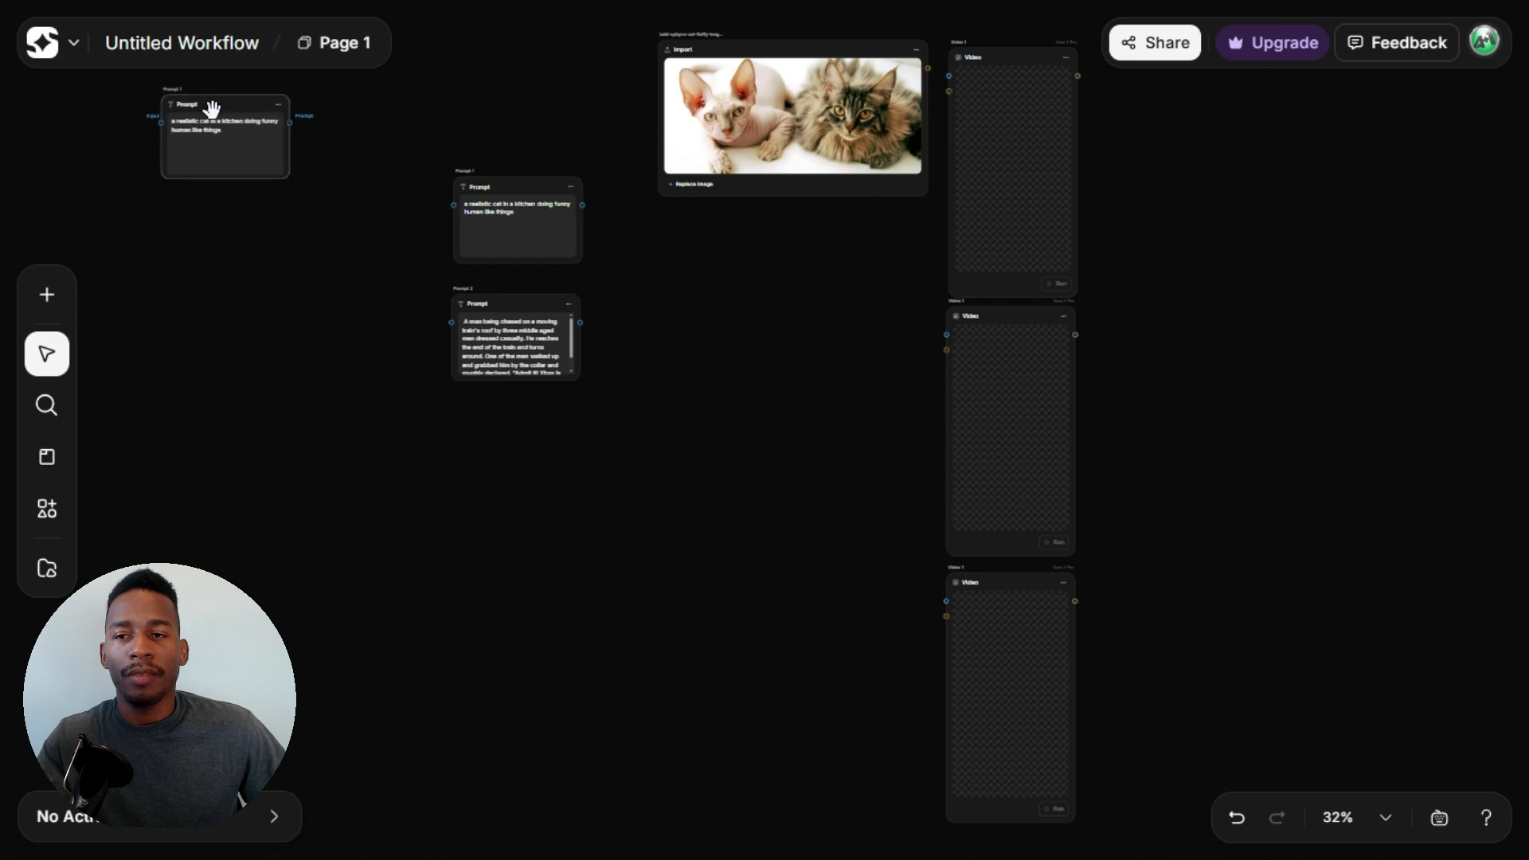
{"action": "left_click_drag", "start_coordinate": [511, 185], "coordinate": [215, 239]}
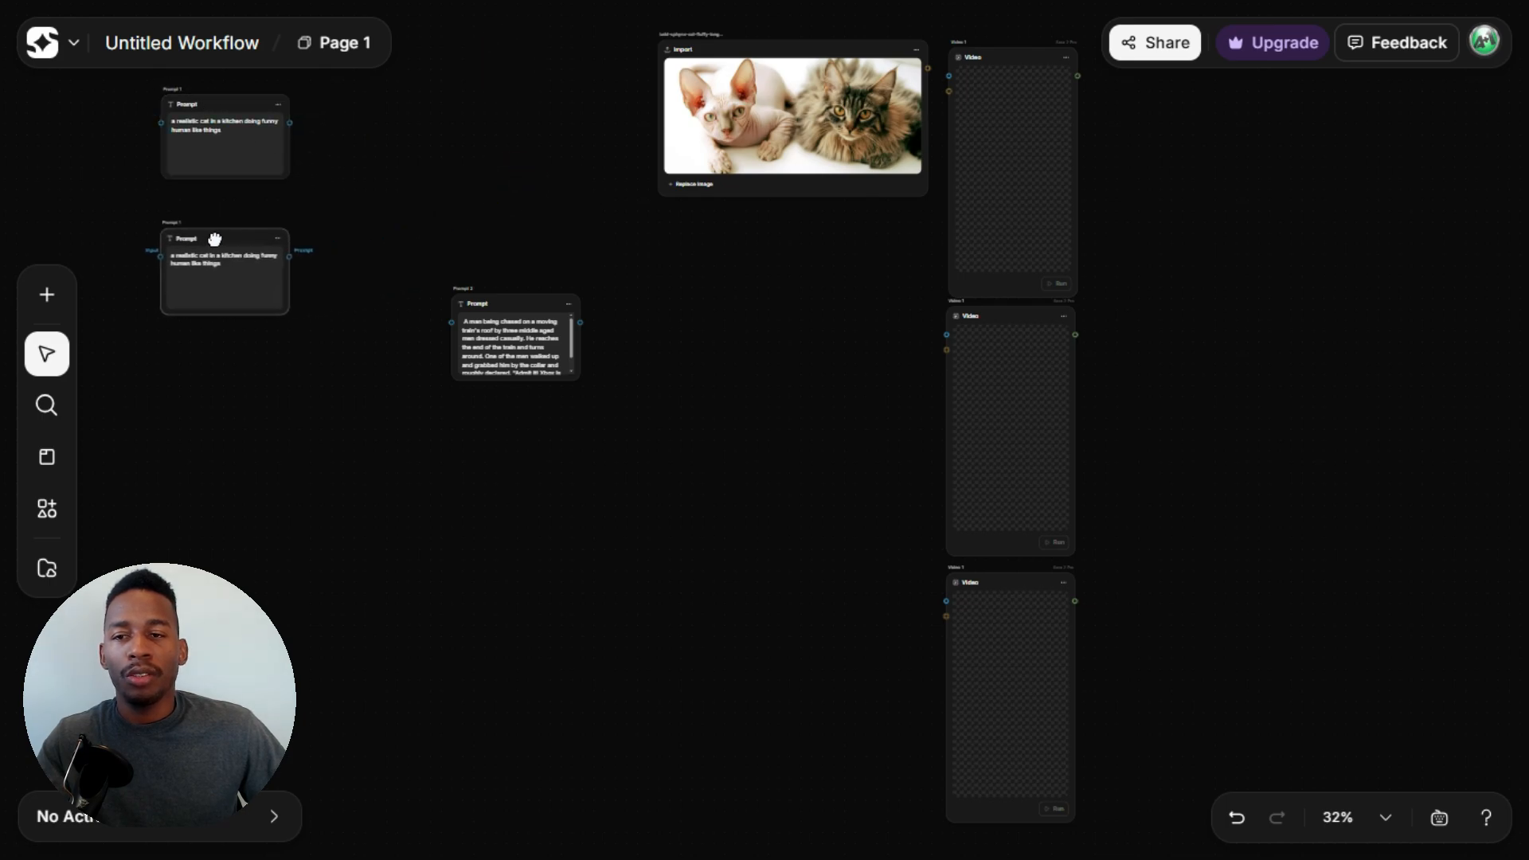
{"action": "left_click_drag", "start_coordinate": [519, 307], "coordinate": [223, 379]}
{"action": "left_click_drag", "start_coordinate": [280, 453], "coordinate": [305, 511]}
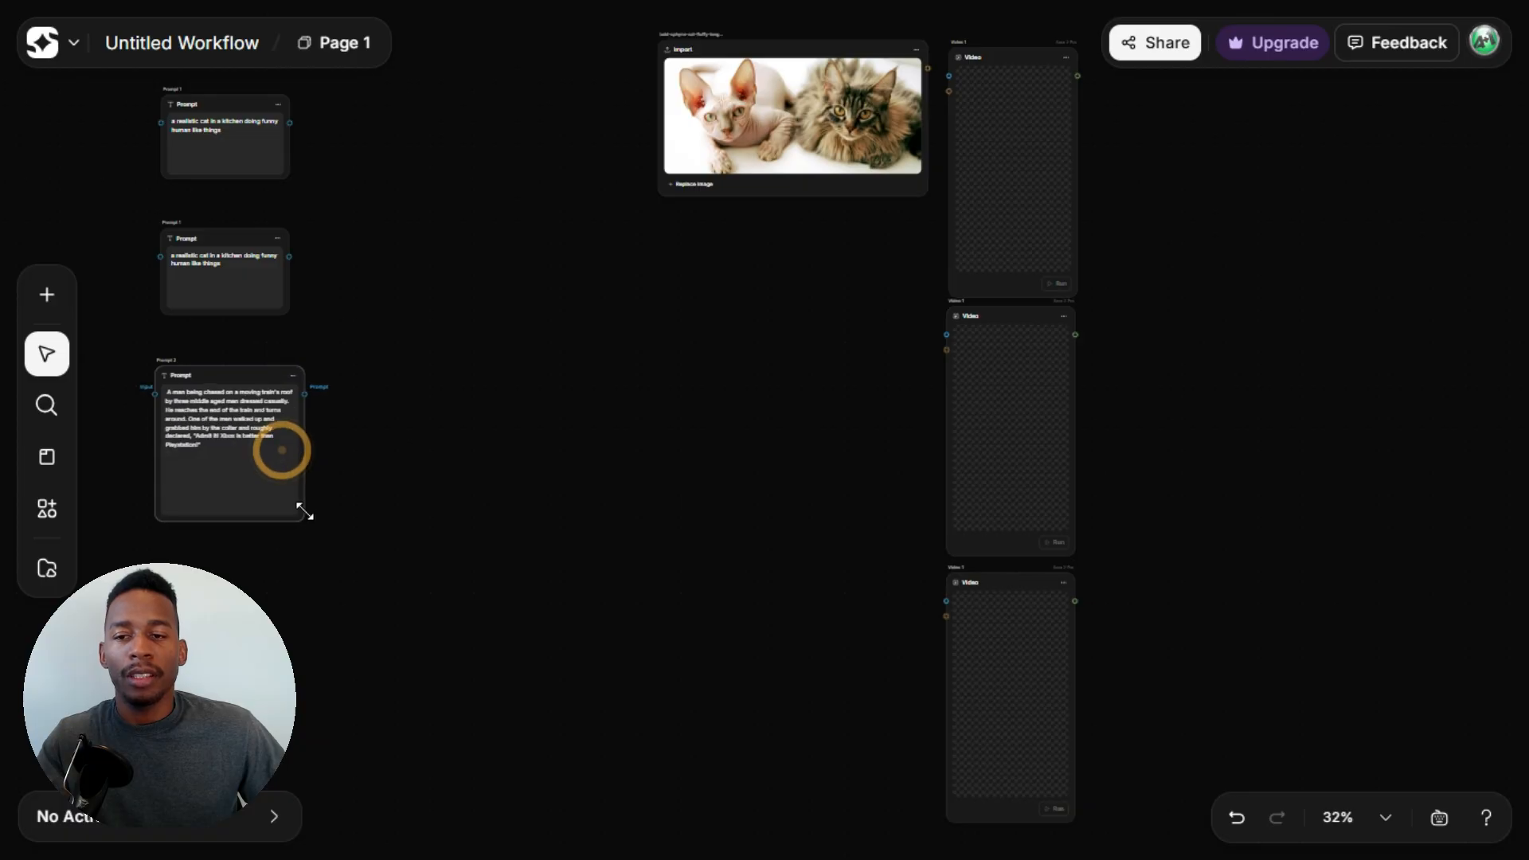
Step: Move the imported cat image closer to the Prompt nodes and bring the three Video nodes nearer to it in a staggered layout
{"action": "left_click_drag", "start_coordinate": [818, 50], "coordinate": [584, 91]}
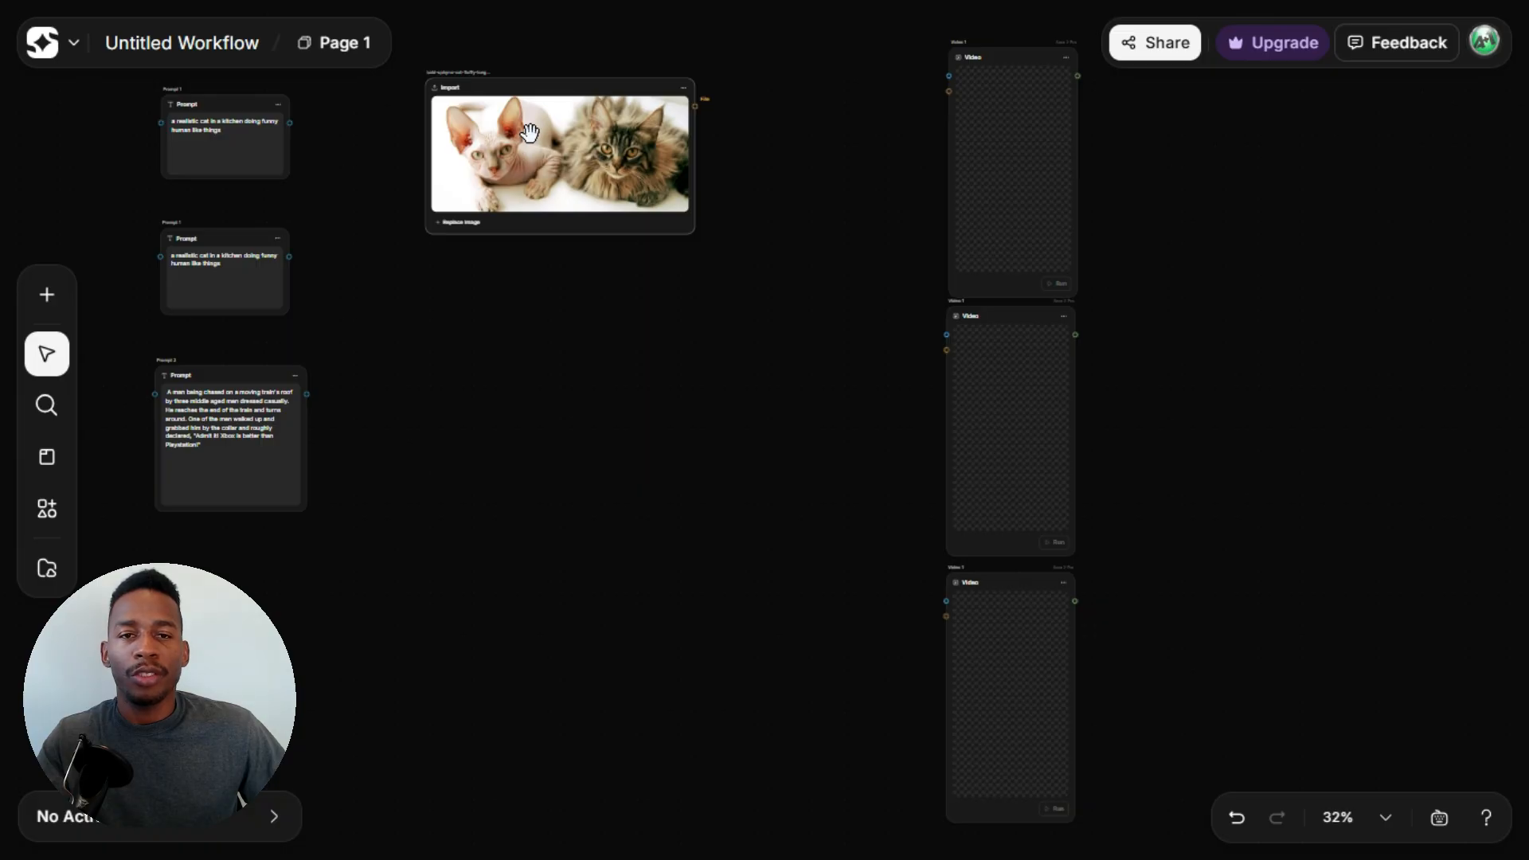
{"action": "left_click", "coordinate": [1400, 815]}
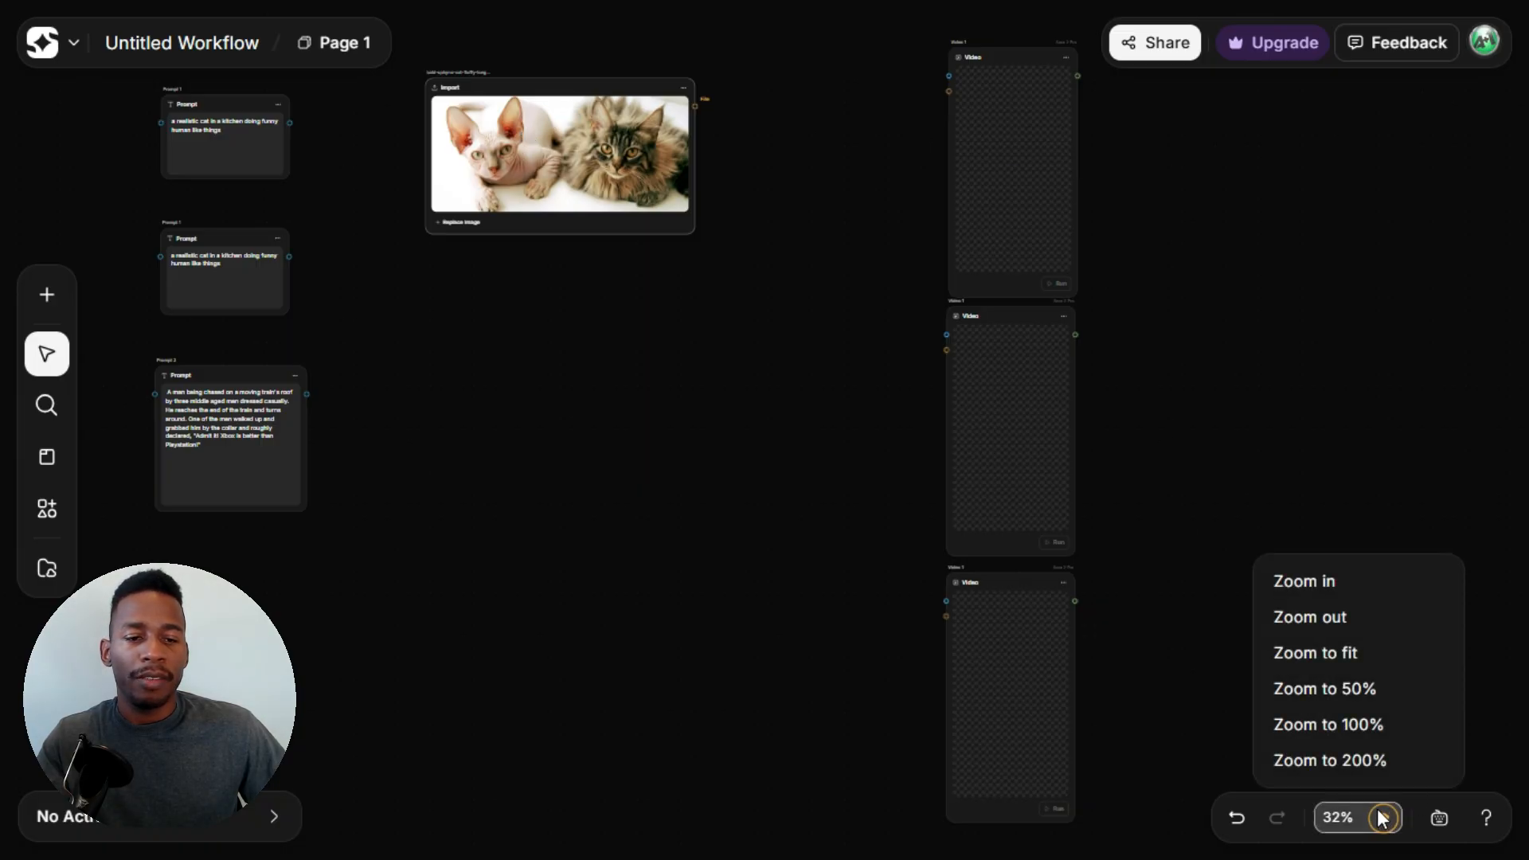
{"action": "left_click", "coordinate": [1358, 688]}
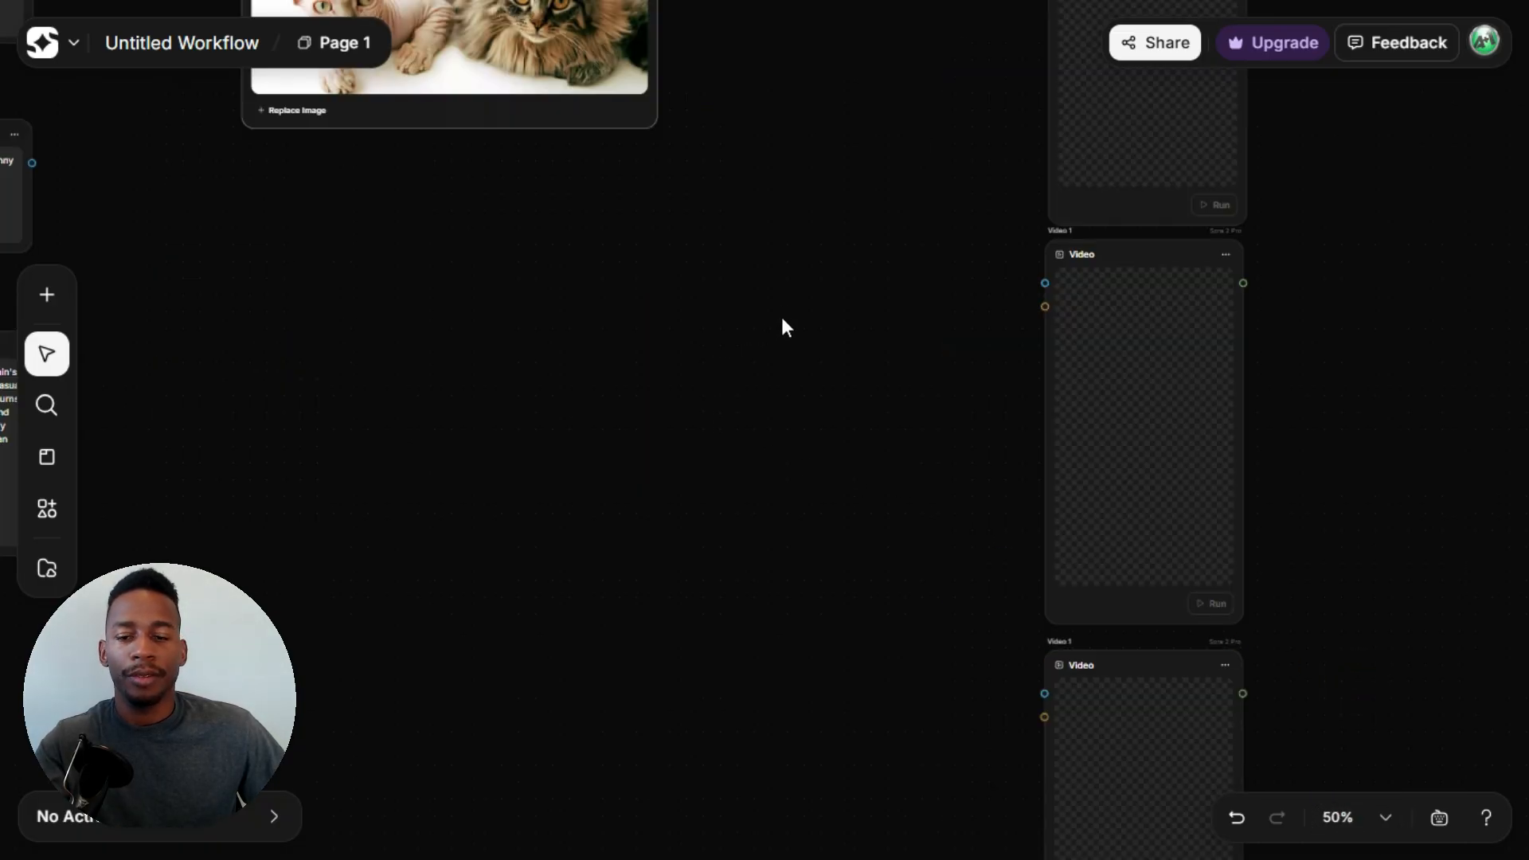
{"action": "left_click_drag", "start_coordinate": [1144, 672], "coordinate": [686, 396]}
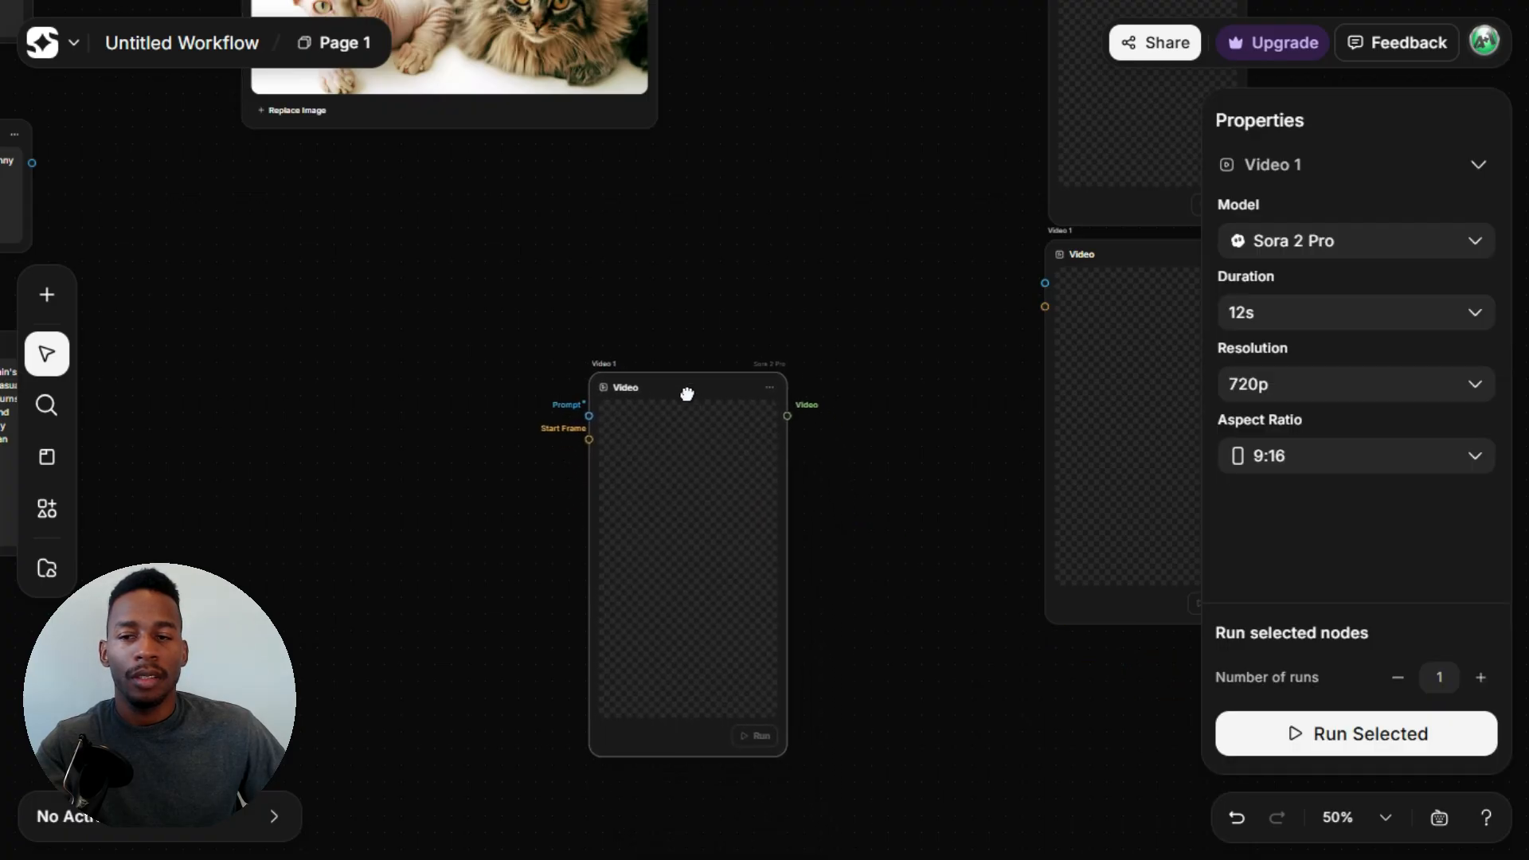
{"action": "left_click_drag", "start_coordinate": [1145, 255], "coordinate": [929, 272]}
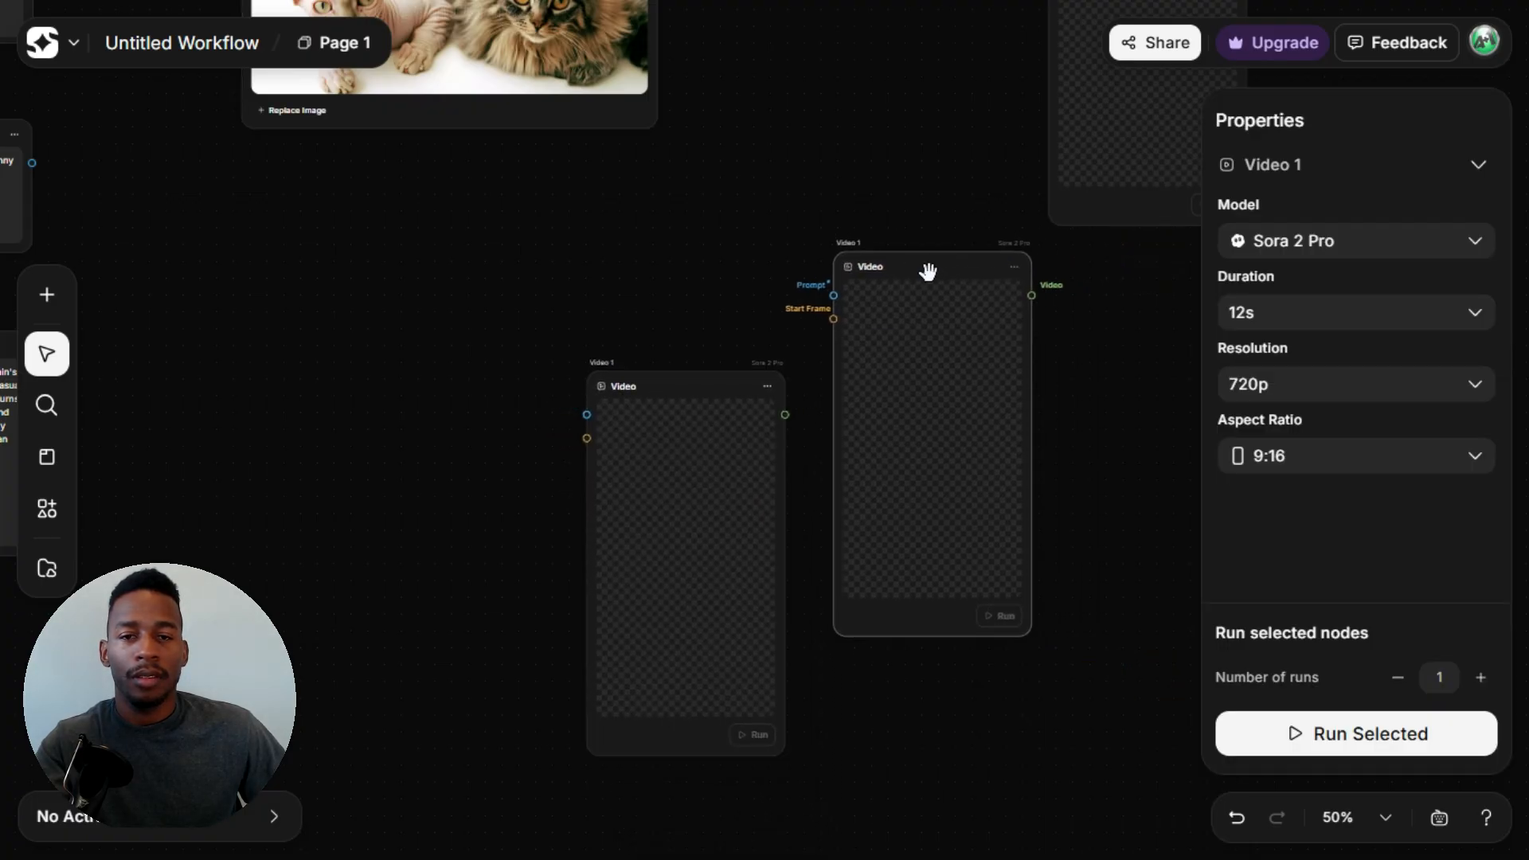
{"action": "scroll", "coordinate": [739, 214], "scroll_direction": "up", "scroll_amount": 5}
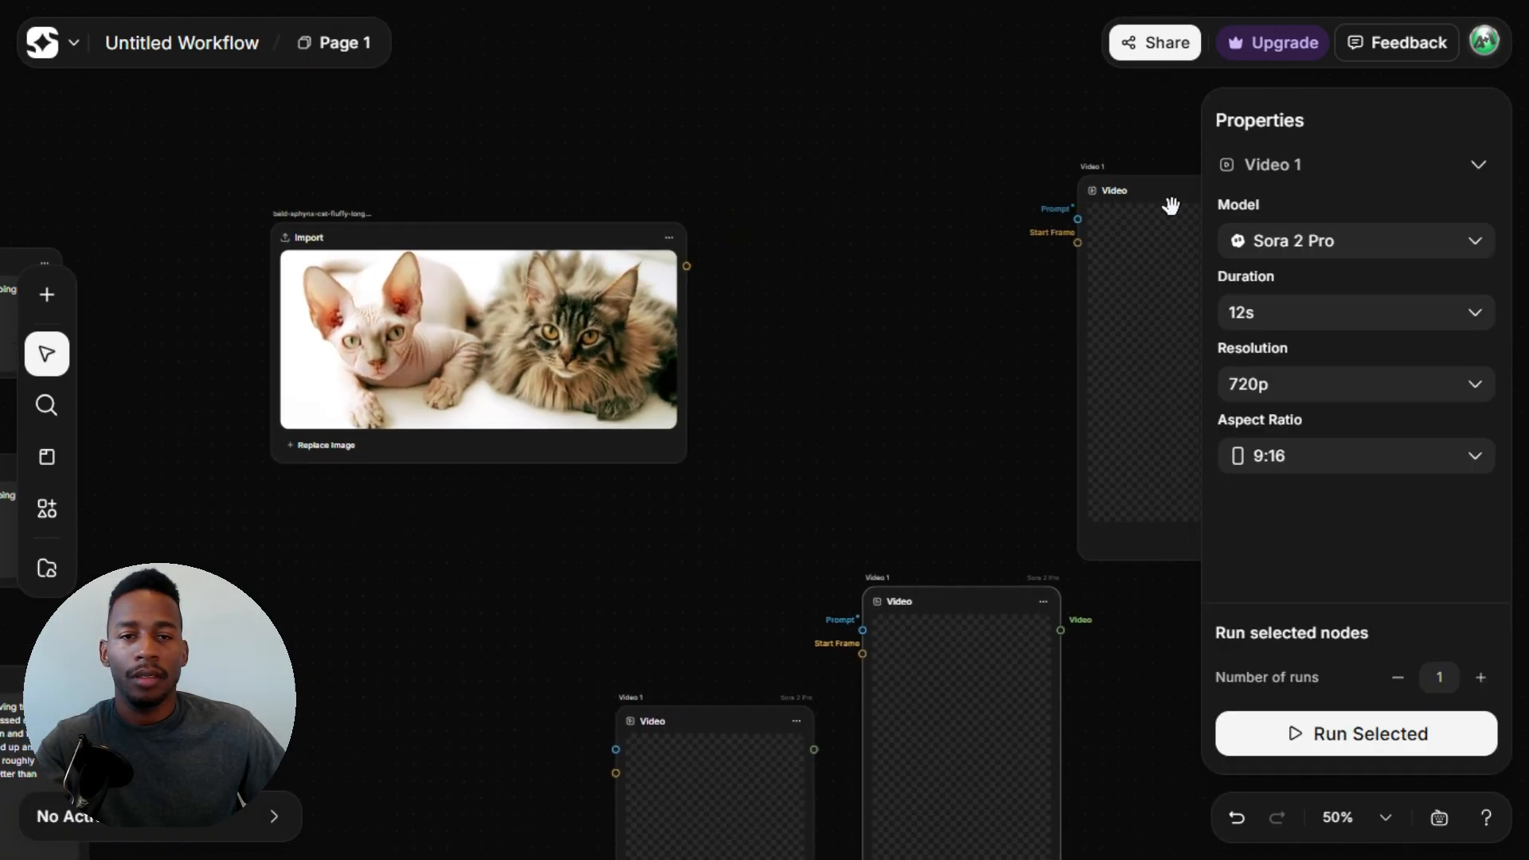
{"action": "left_click_drag", "start_coordinate": [1167, 186], "coordinate": [834, 159]}
{"action": "key", "text": "h"}
Step: Arrange the three Video nodes in a rising diagonal, two below the imported cat image and one to its right
{"action": "left_click_drag", "start_coordinate": [542, 529], "coordinate": [745, 405]}
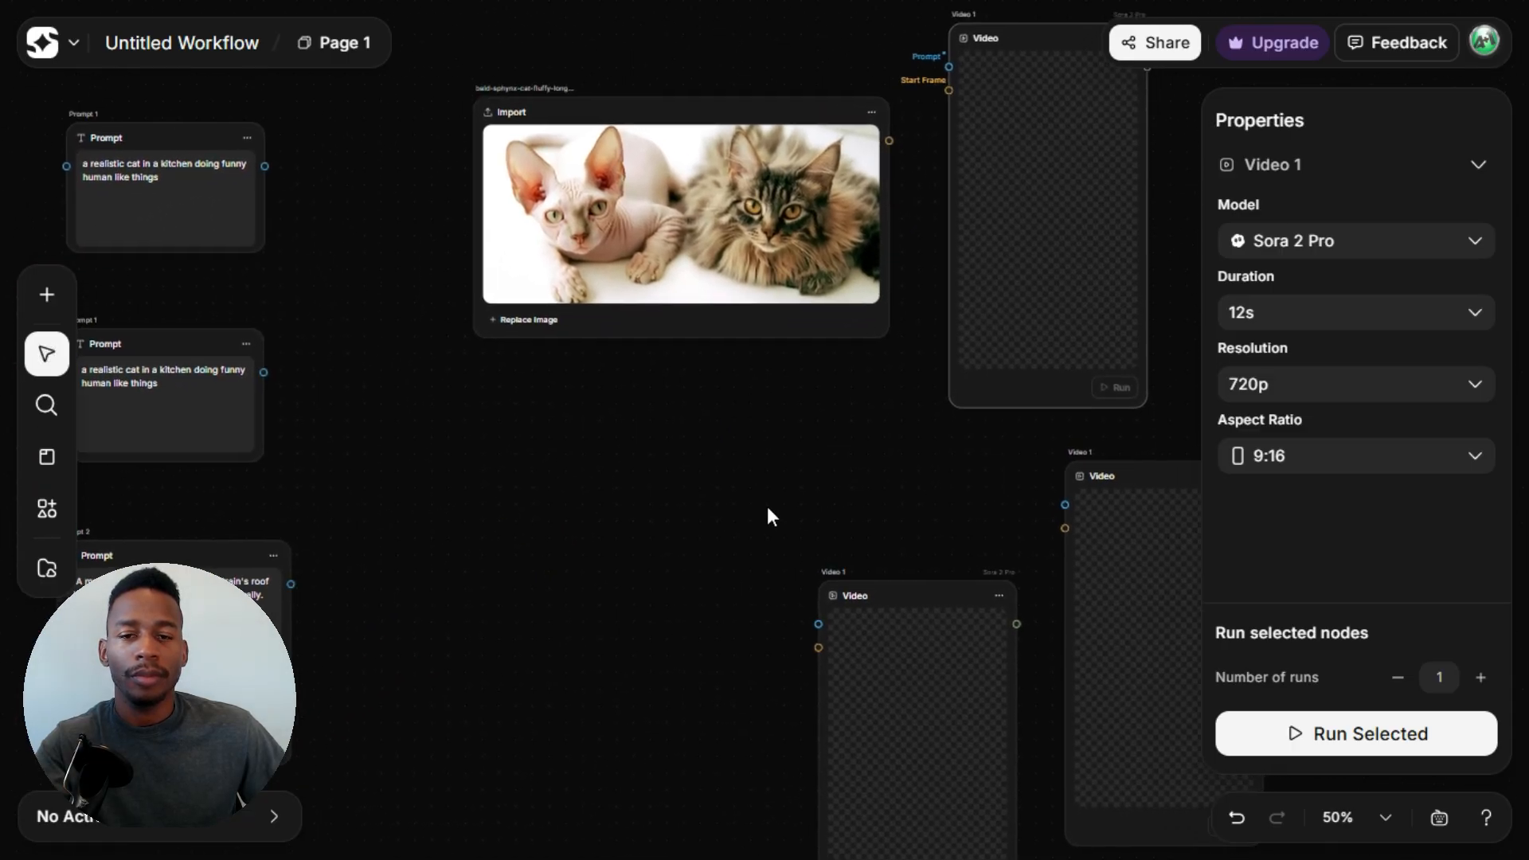
{"action": "left_click_drag", "start_coordinate": [905, 605], "coordinate": [509, 495]}
{"action": "left_click", "coordinate": [1147, 474]}
{"action": "left_click_drag", "start_coordinate": [1152, 476], "coordinate": [791, 380]}
{"action": "left_click_drag", "start_coordinate": [1037, 48], "coordinate": [1034, 89]}
{"action": "left_click", "coordinate": [1044, 661]}
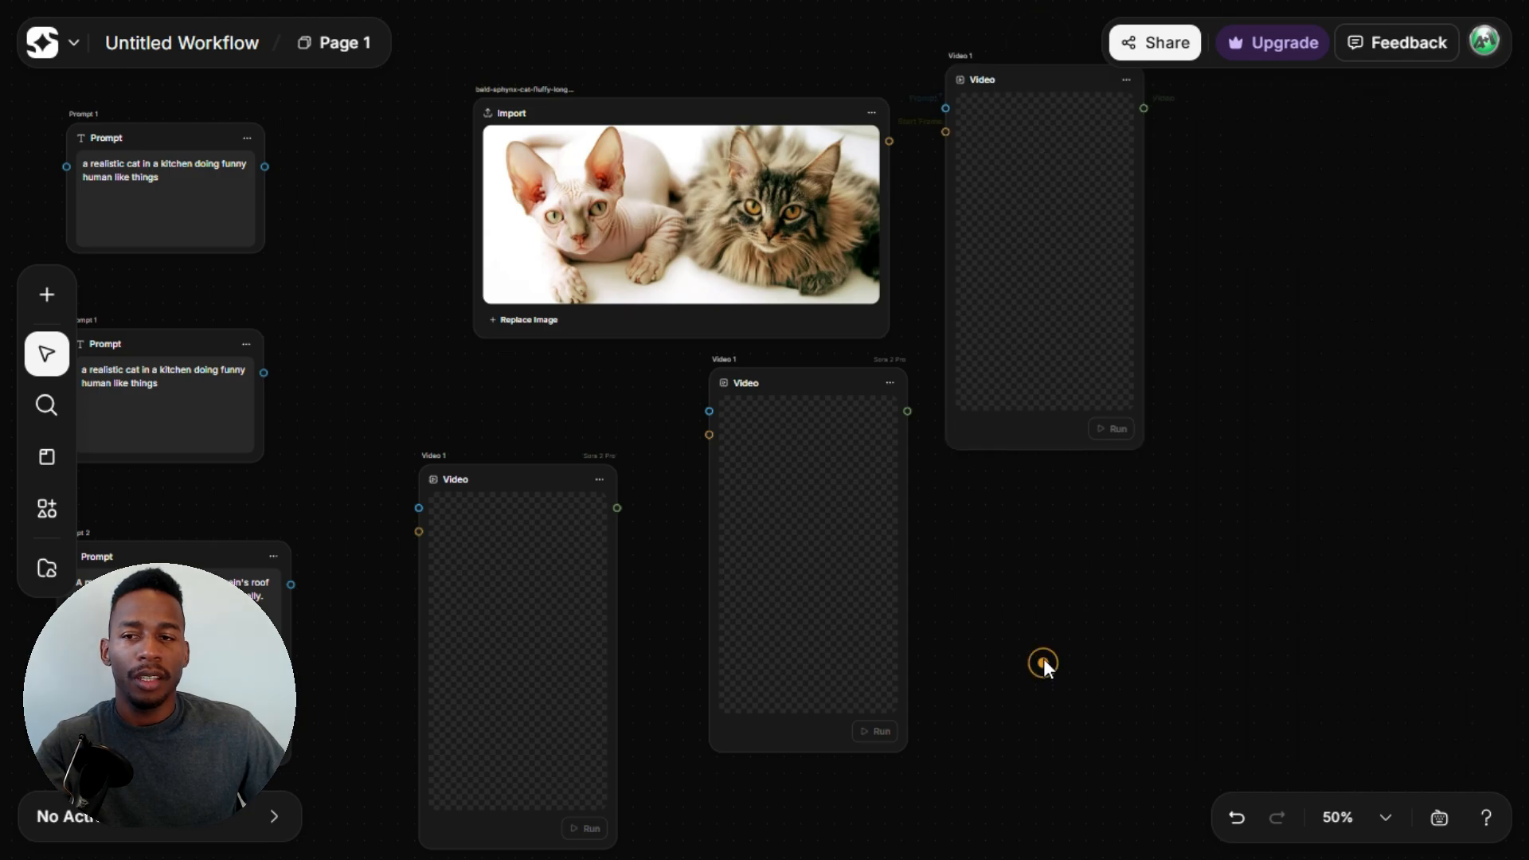
Step: Shift the cat image slightly left and connect the uppermost Prompt node's output to the uppermost Video node's Prompt input
{"action": "left_click", "coordinate": [1101, 533]}
{"action": "key", "text": "space"}
{"action": "left_click_drag", "start_coordinate": [1079, 552], "coordinate": [1191, 559]}
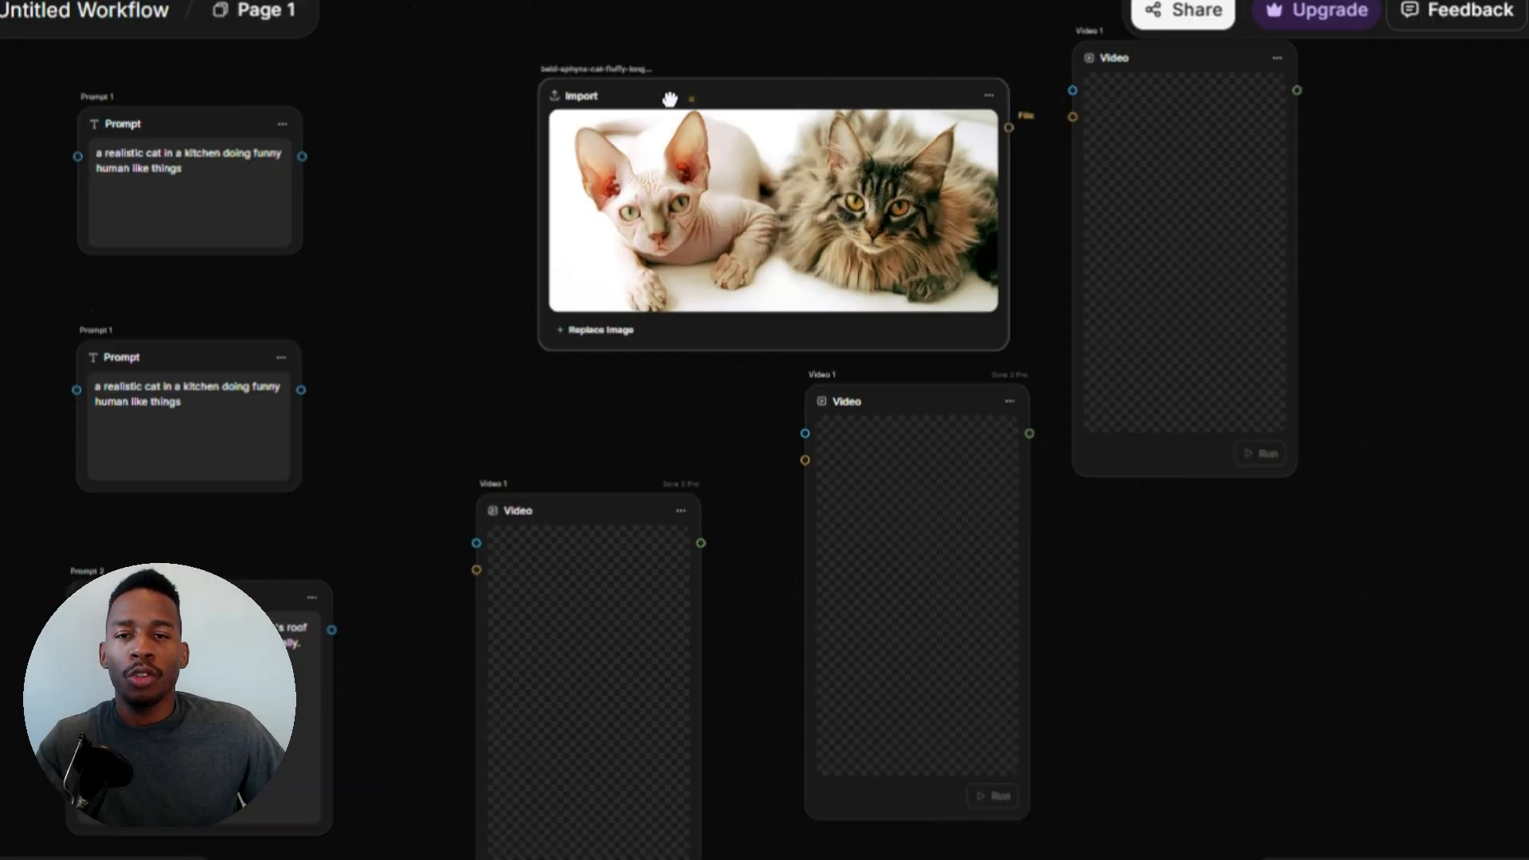
{"action": "left_click_drag", "start_coordinate": [727, 120], "coordinate": [588, 109]}
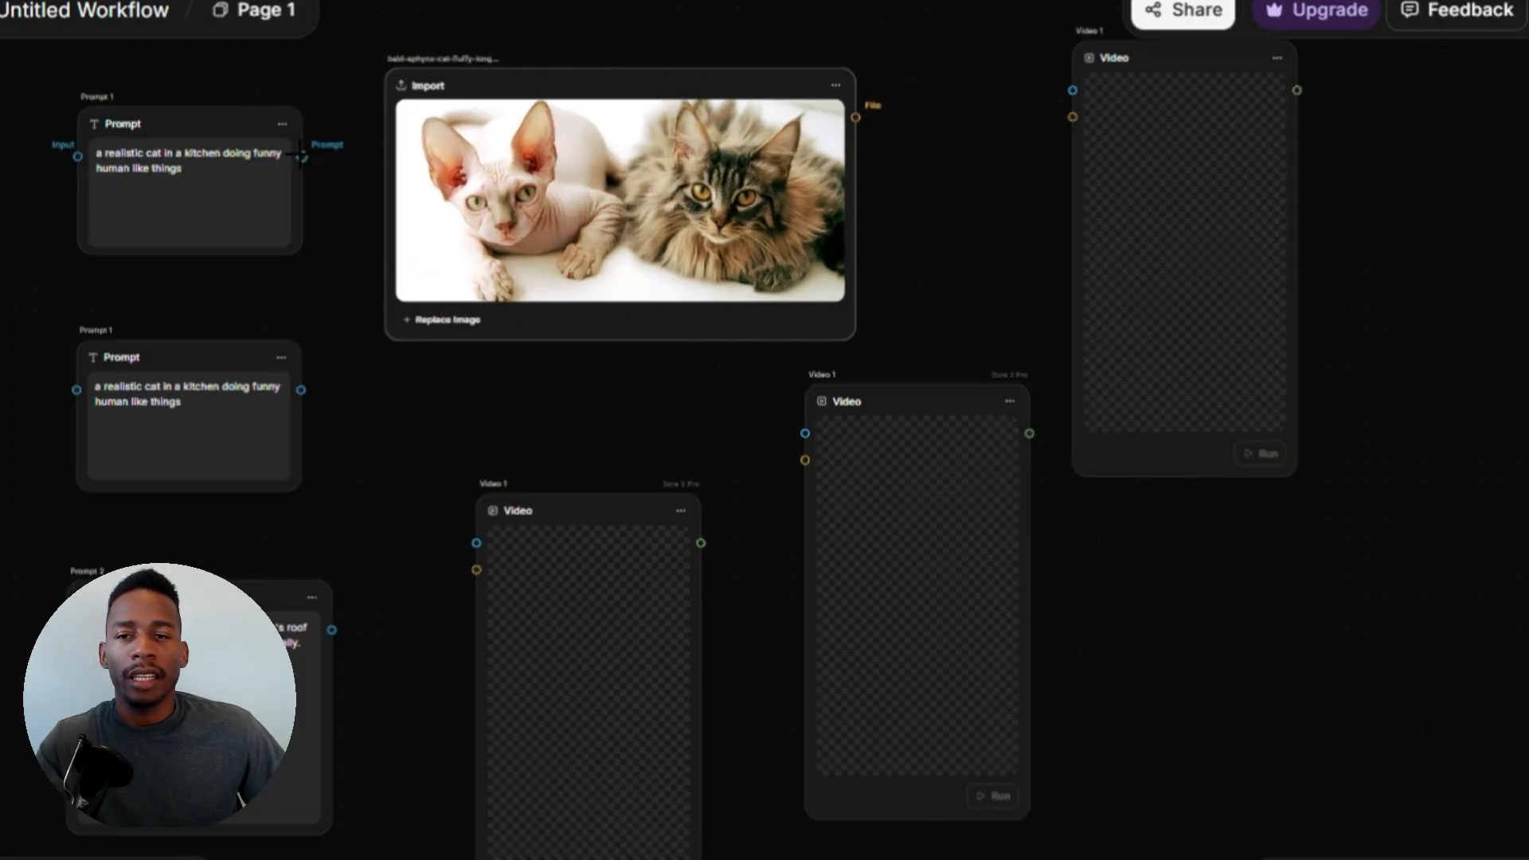
{"action": "left_click_drag", "start_coordinate": [302, 156], "coordinate": [1074, 90]}
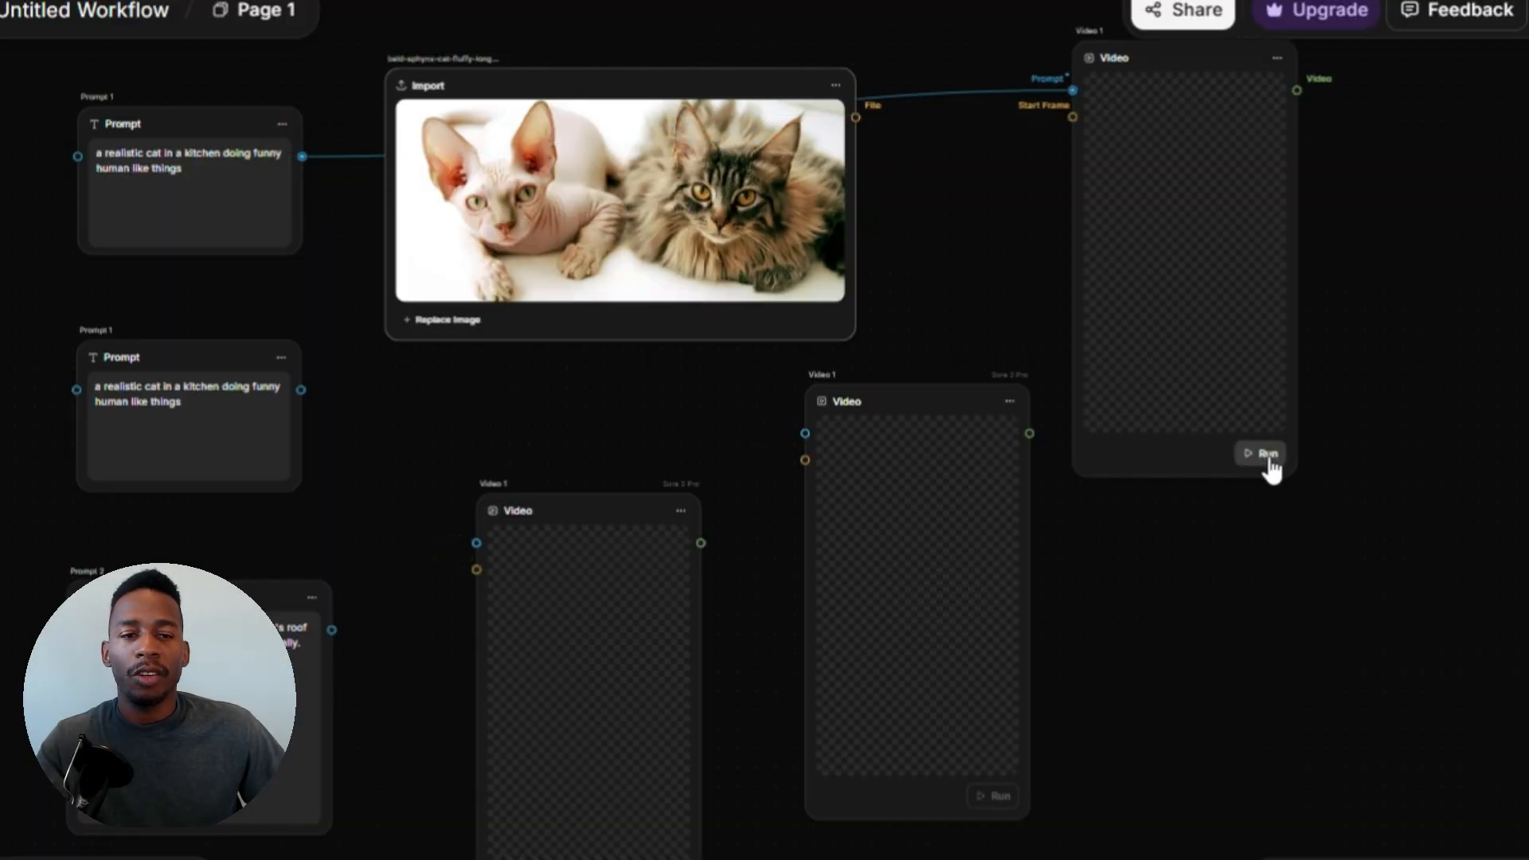
Step: Connect the cat image's File output to the Start Frame input of the uppermost Video node
{"action": "left_click", "coordinate": [1410, 857]}
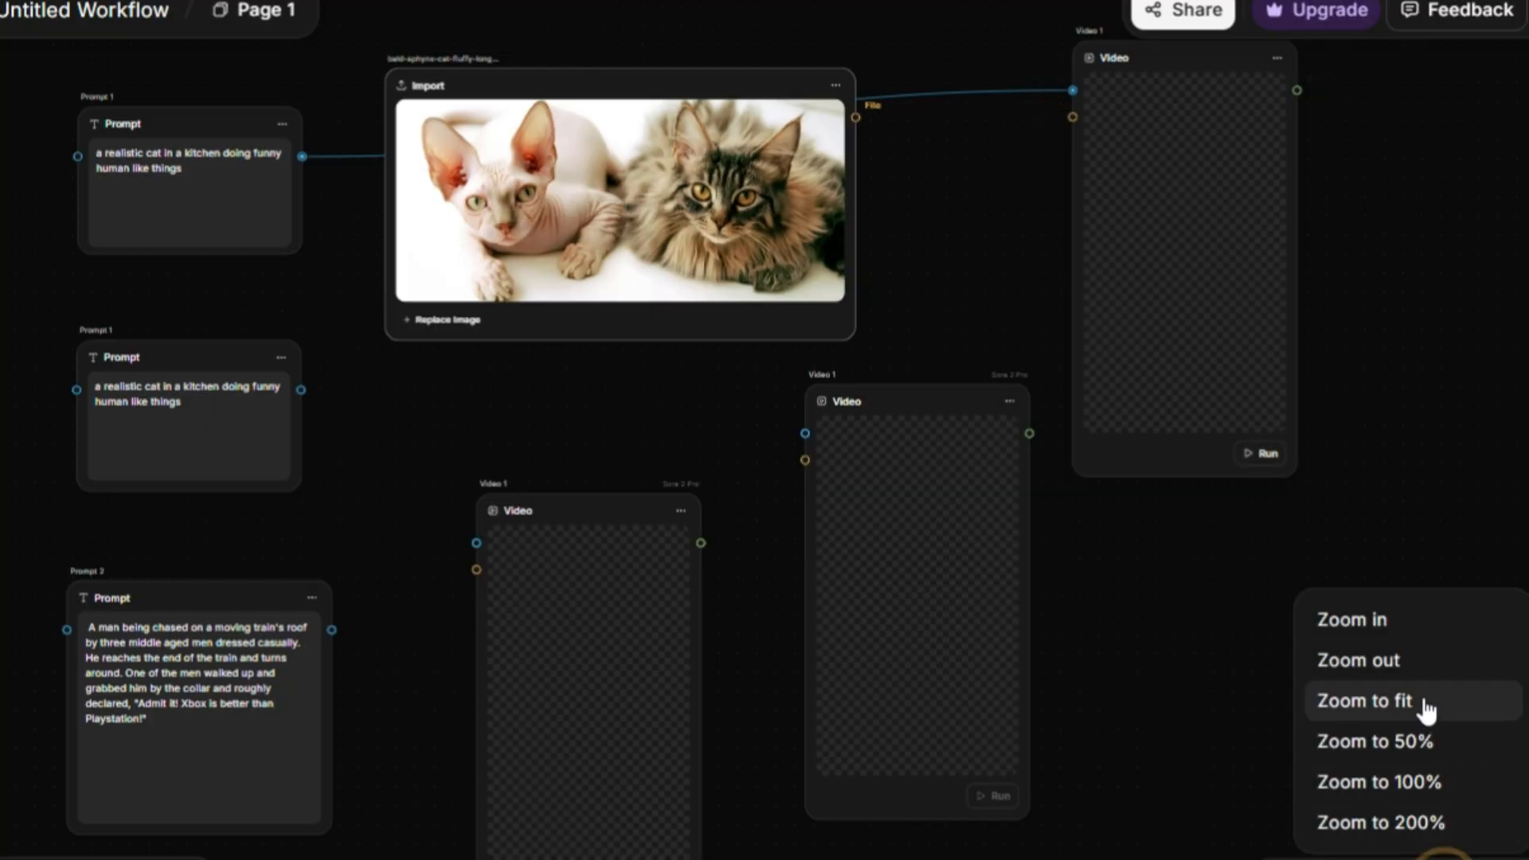
{"action": "left_click", "coordinate": [1399, 623]}
{"action": "left_click", "coordinate": [1408, 519]}
{"action": "left_click_drag", "start_coordinate": [1466, 368], "coordinate": [1405, 584]}
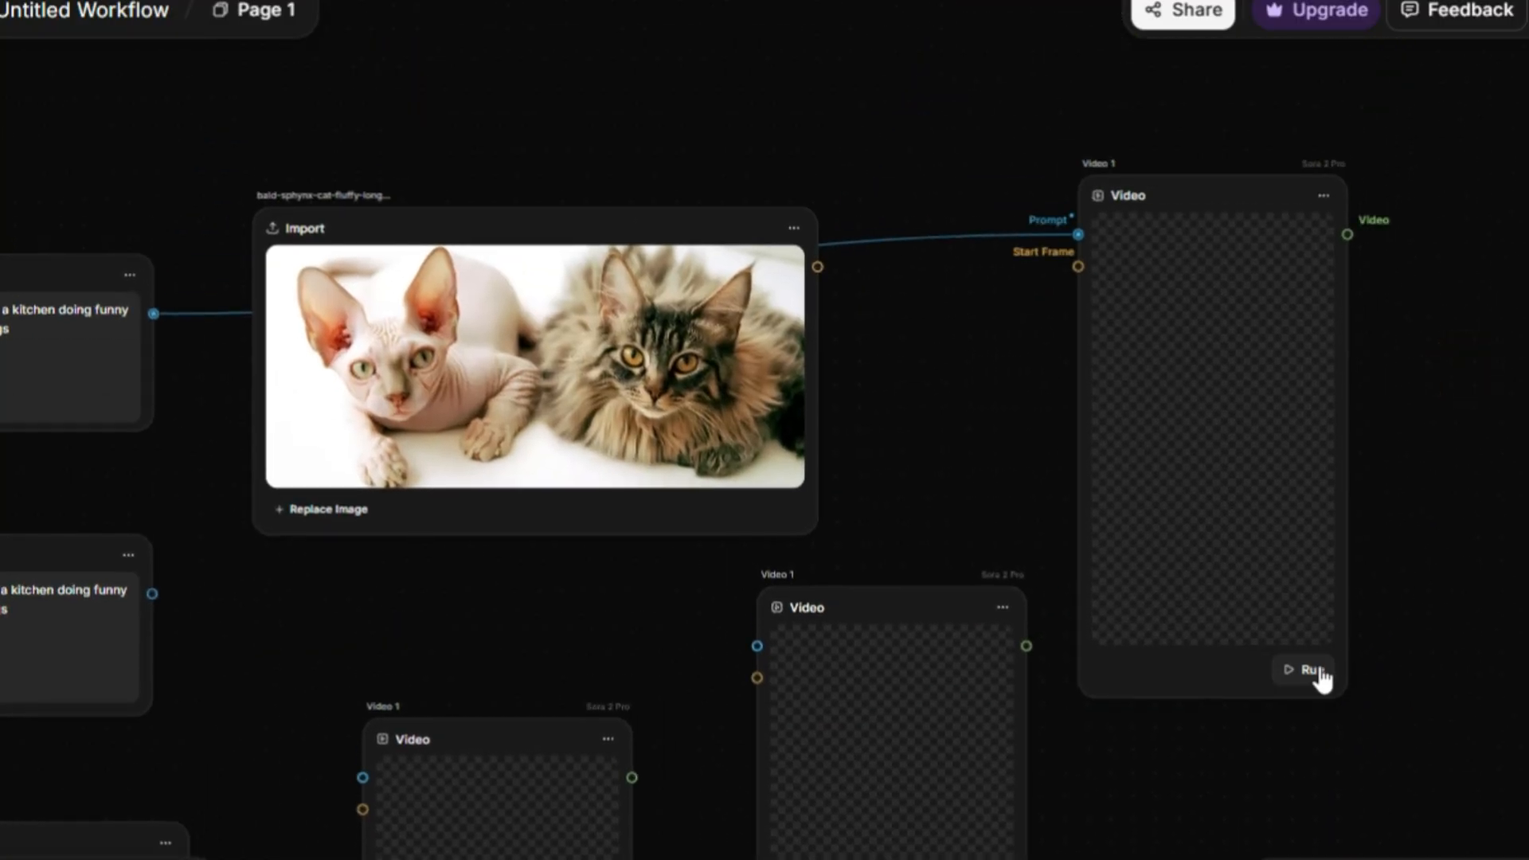
{"action": "left_click_drag", "start_coordinate": [947, 499], "coordinate": [1045, 418]}
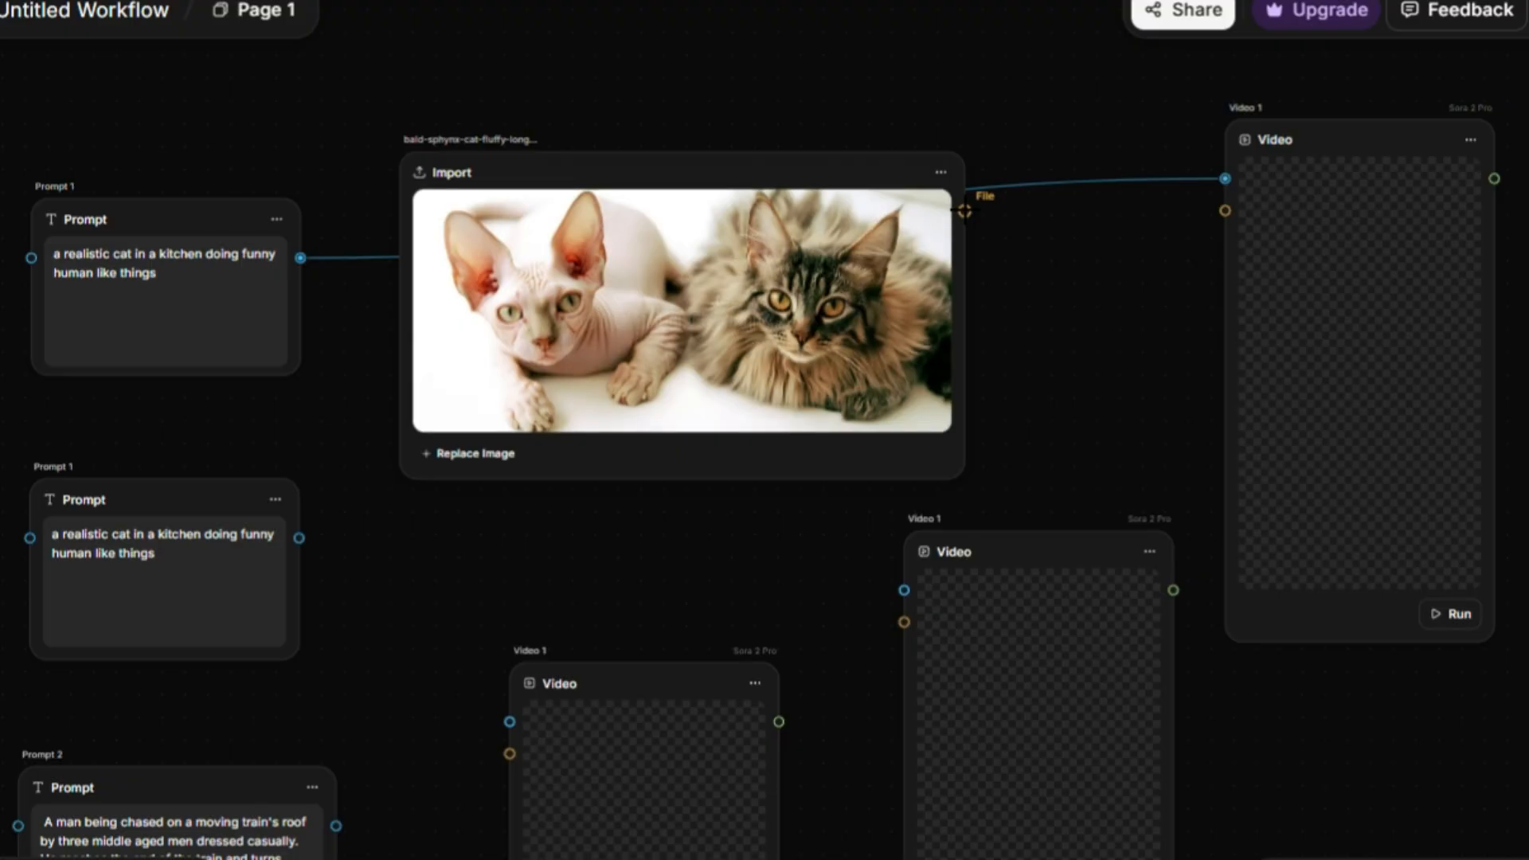
{"action": "left_click_drag", "start_coordinate": [965, 211], "coordinate": [1225, 210]}
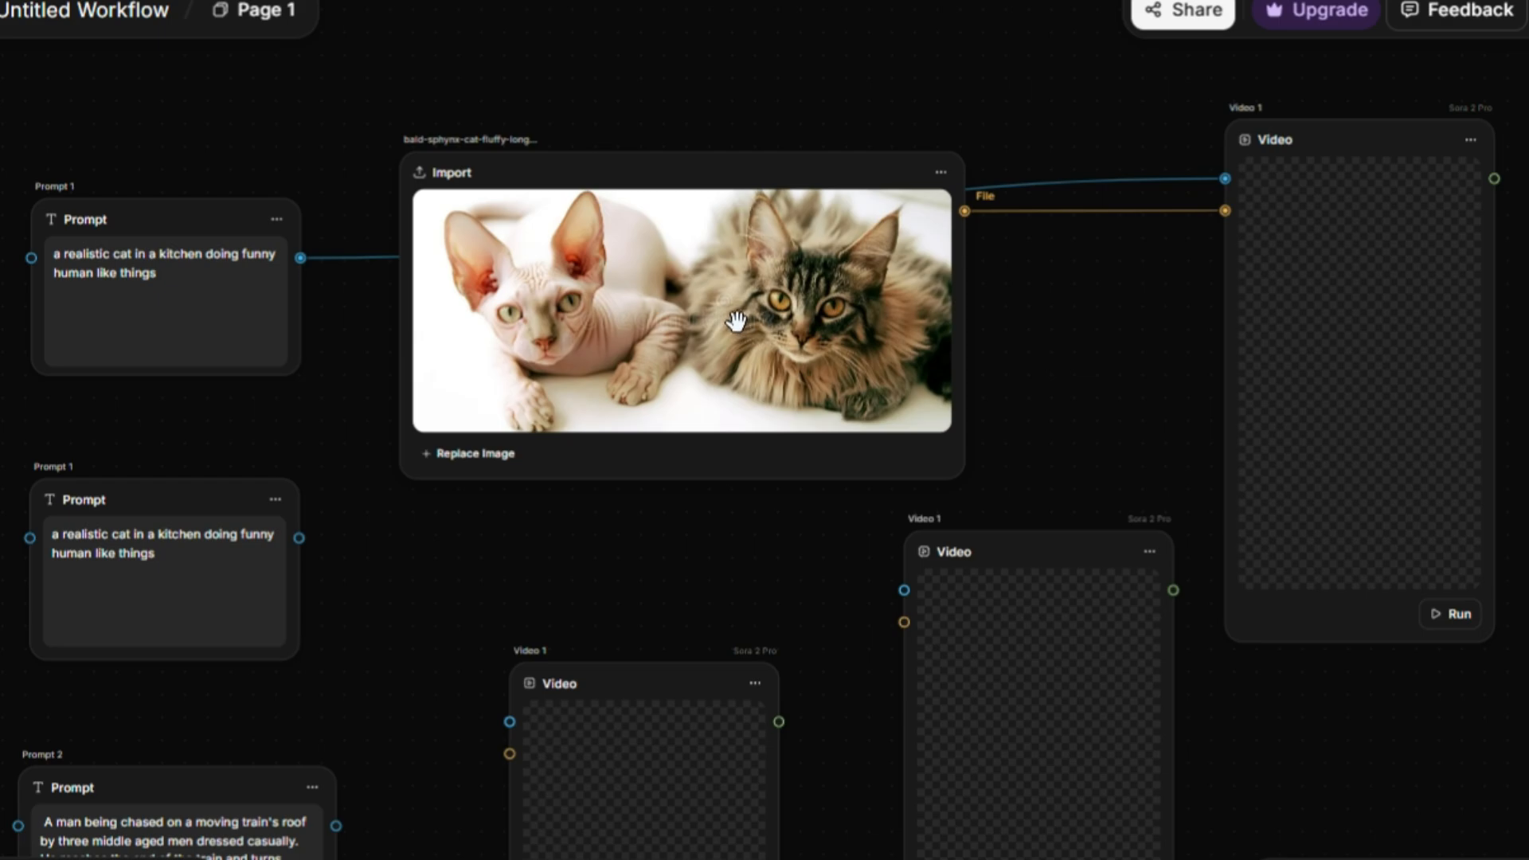
Step: Move the imported cat image up and slightly left, closer to the uppermost Prompt node
{"action": "left_click", "coordinate": [1070, 344]}
{"action": "left_click", "coordinate": [1073, 310]}
{"action": "left_click_drag", "start_coordinate": [799, 181], "coordinate": [783, 70]}
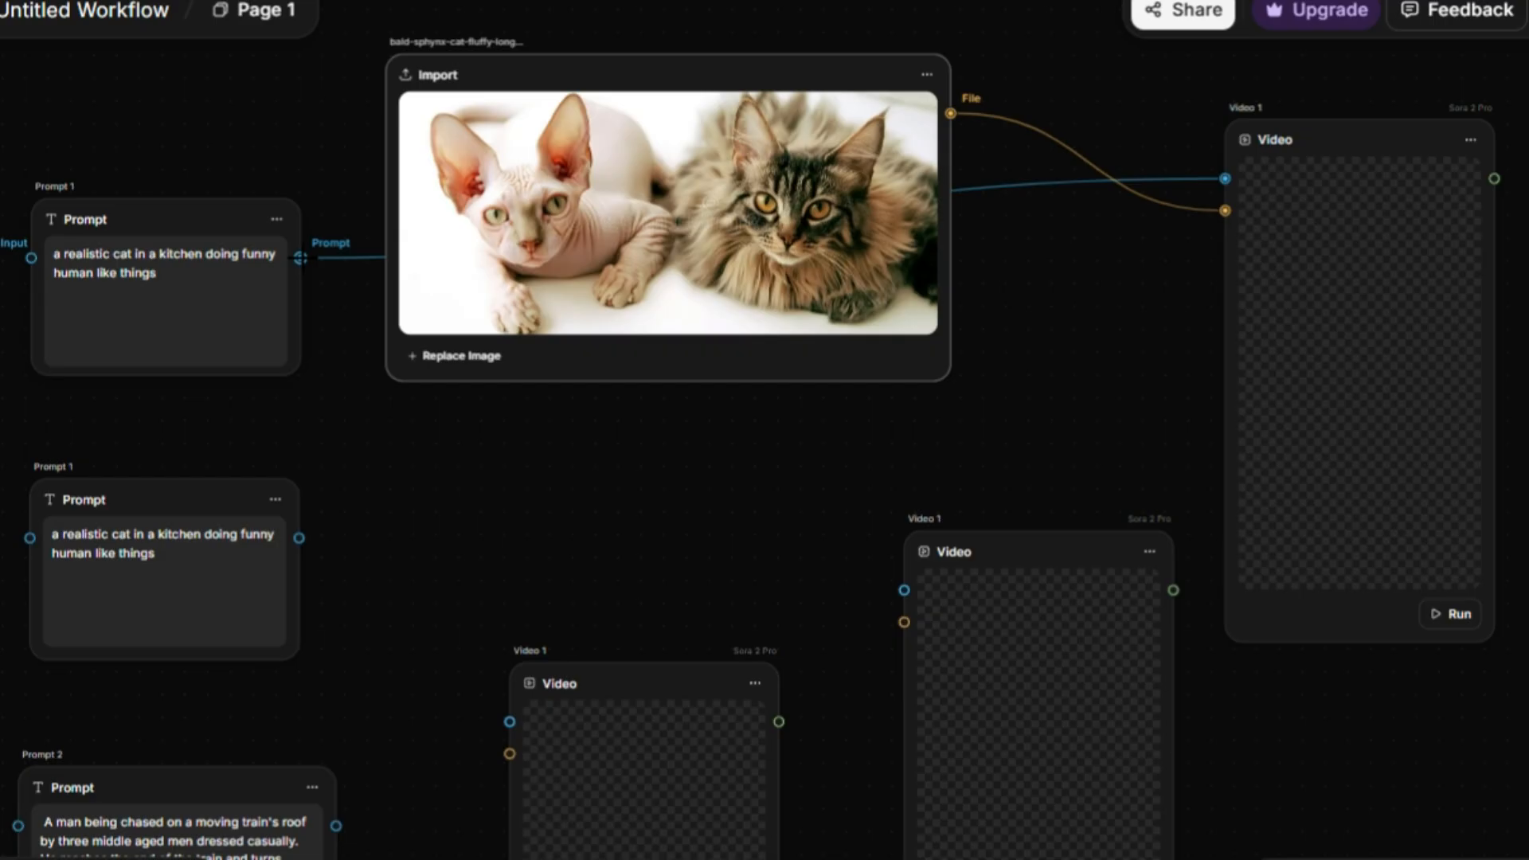
{"action": "left_click_drag", "start_coordinate": [300, 257], "coordinate": [267, 283]}
{"action": "left_click", "coordinate": [186, 133]}
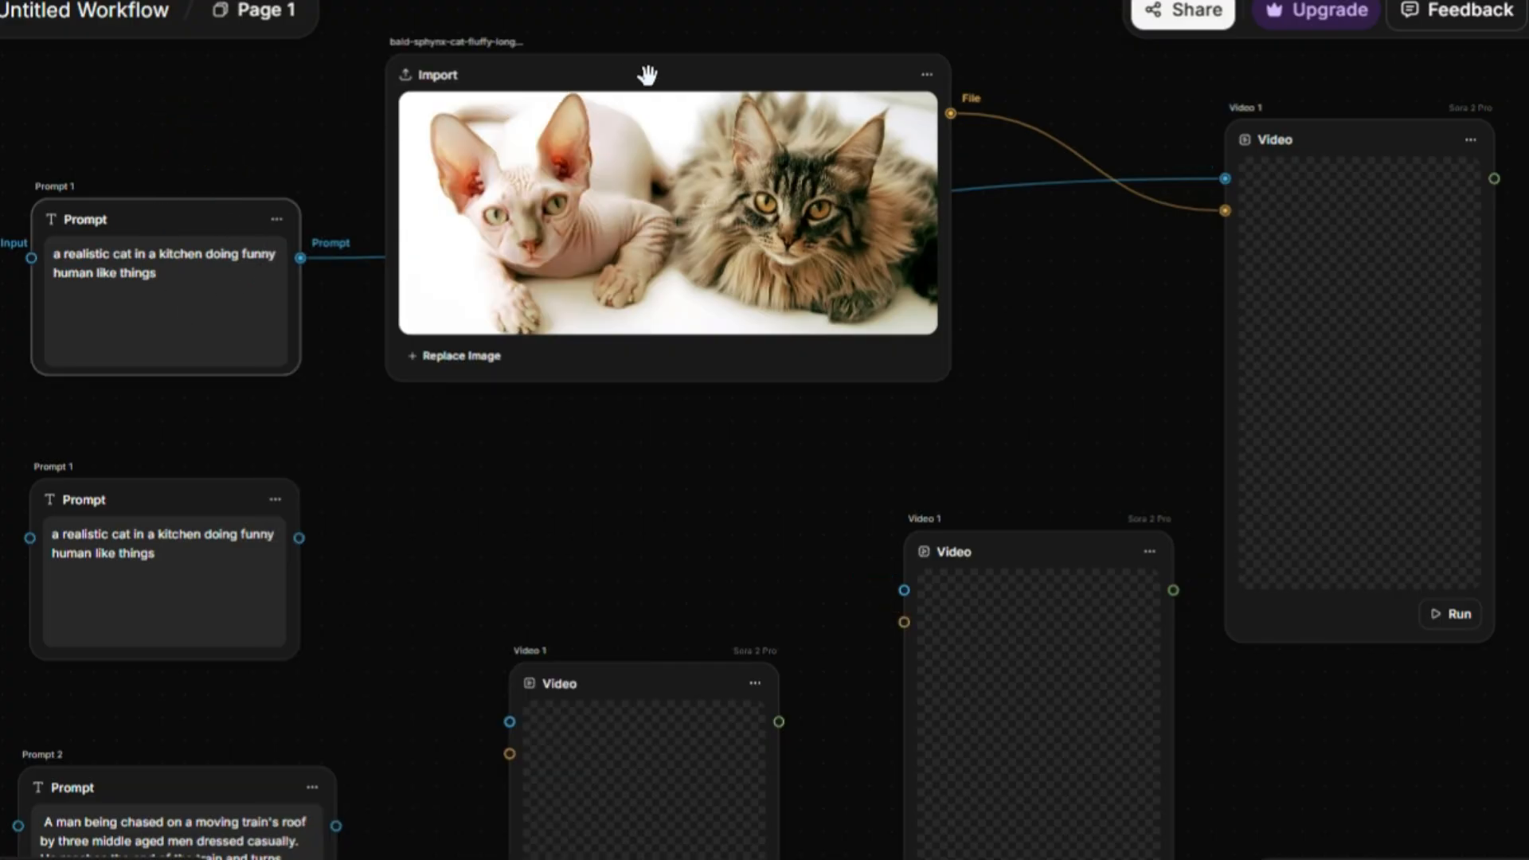
{"action": "left_click_drag", "start_coordinate": [647, 75], "coordinate": [609, 80]}
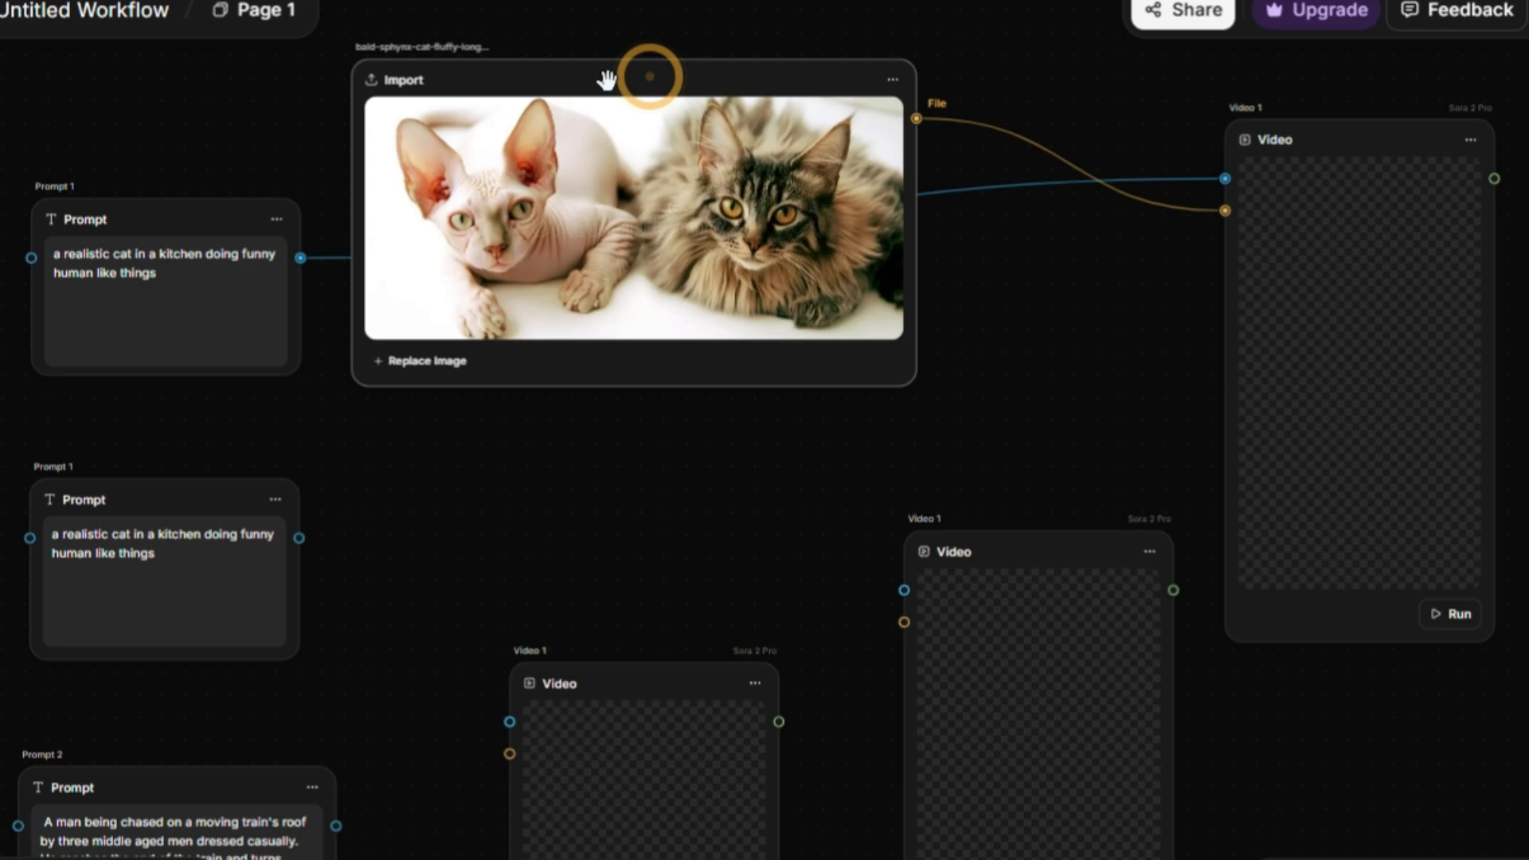
{"action": "left_click", "coordinate": [1126, 360]}
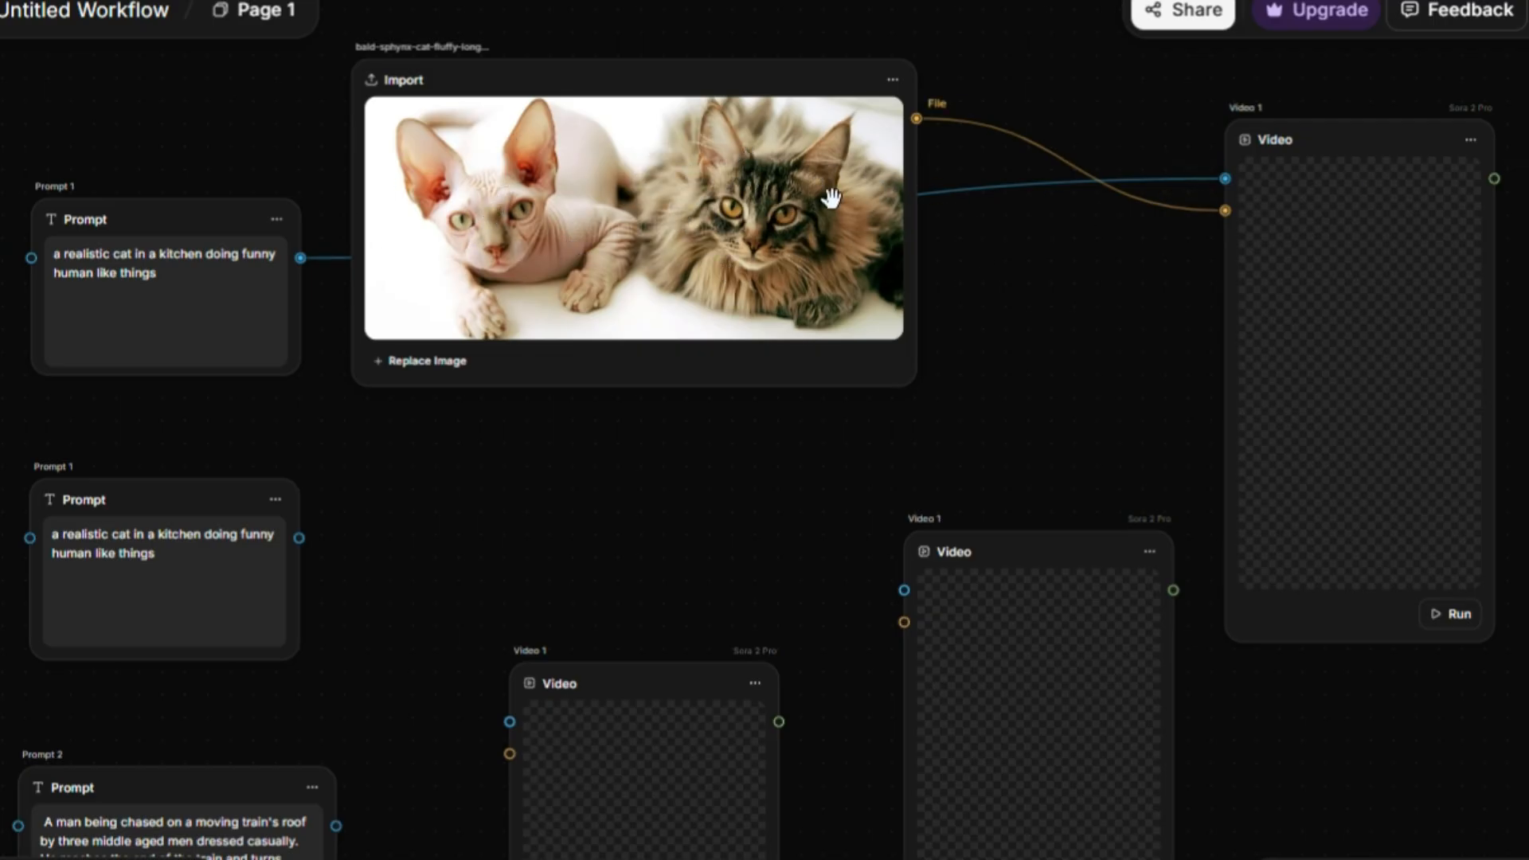
Step: Reword the uppermost prompt to "two realistics cat in a kitchen doing funny human like things" and run the uppermost Video node
{"action": "left_click", "coordinate": [62, 255]}
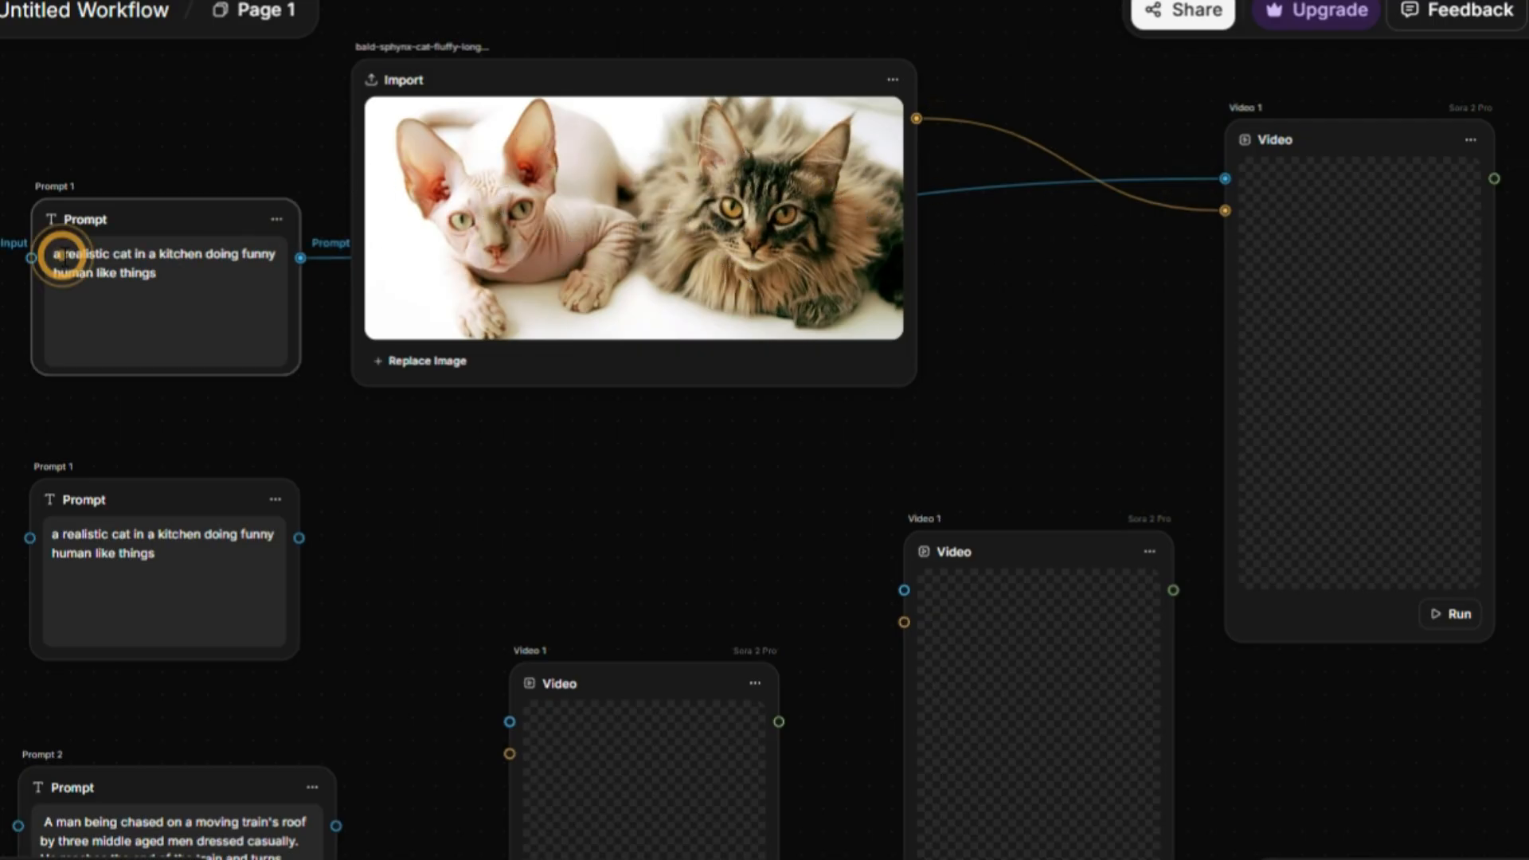
{"action": "key", "text": "BackSpace"}
{"action": "key", "text": "BackSpace"}
{"action": "type", "text": "two"}
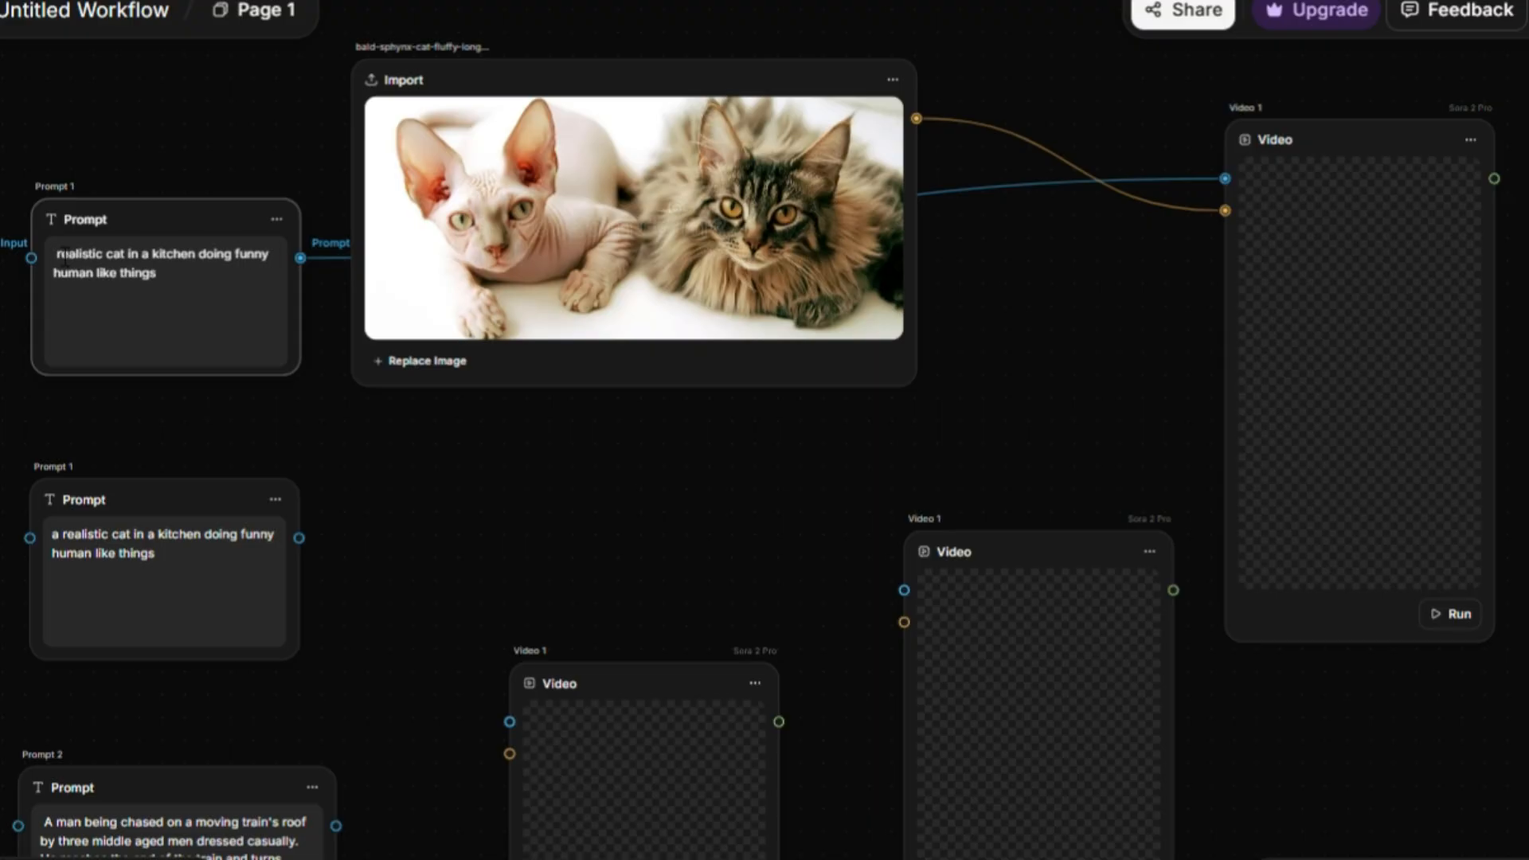
{"action": "key", "text": "BackSpace"}
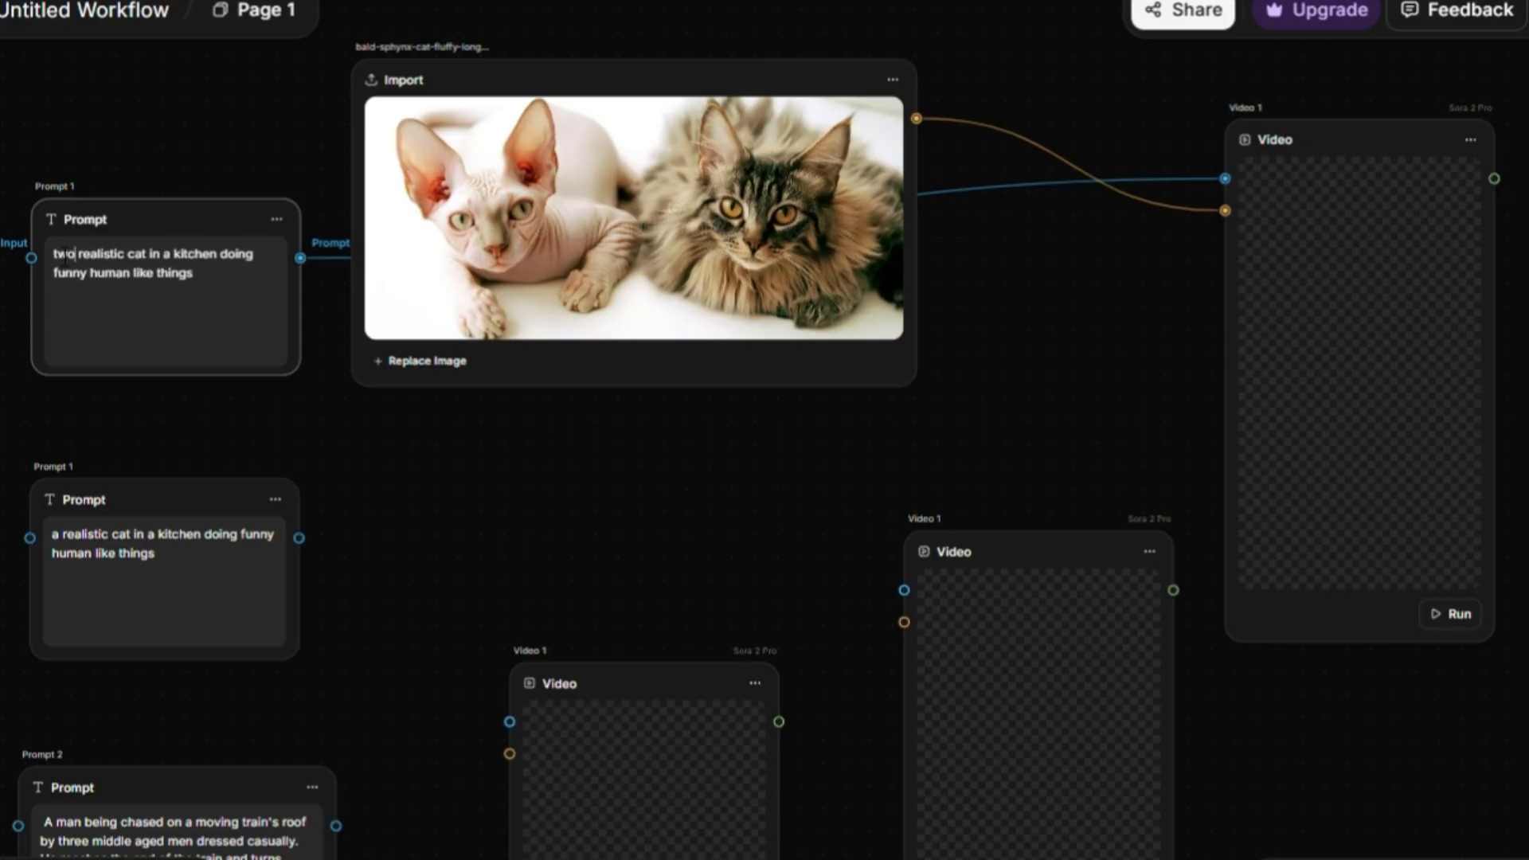
{"action": "left_click", "coordinate": [129, 254]}
{"action": "type", "text": "s"}
{"action": "left_click_drag", "start_coordinate": [219, 291], "coordinate": [38, 243]}
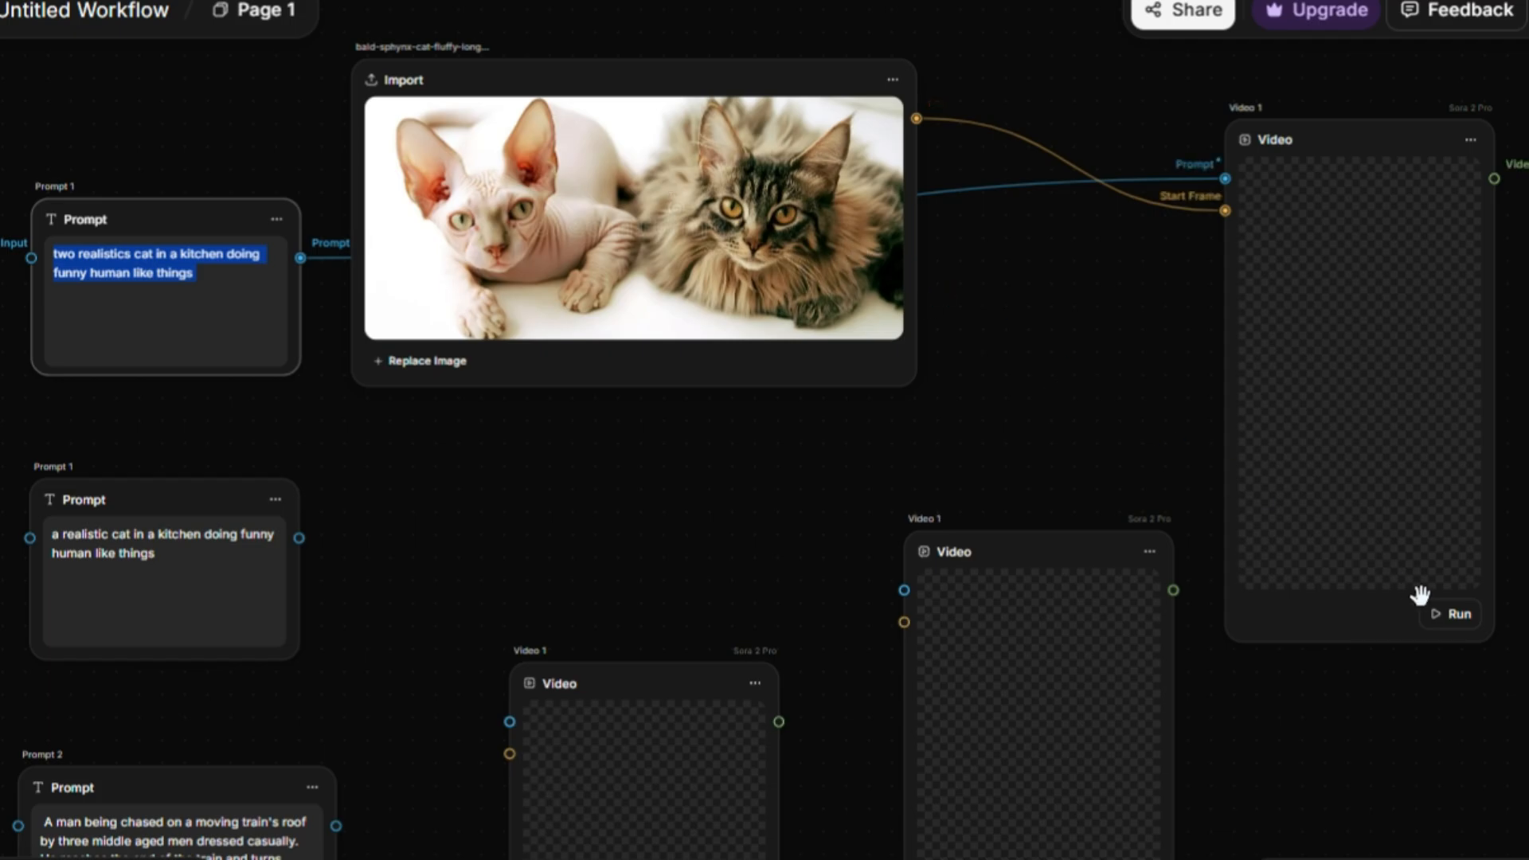
{"action": "left_click", "coordinate": [1447, 614]}
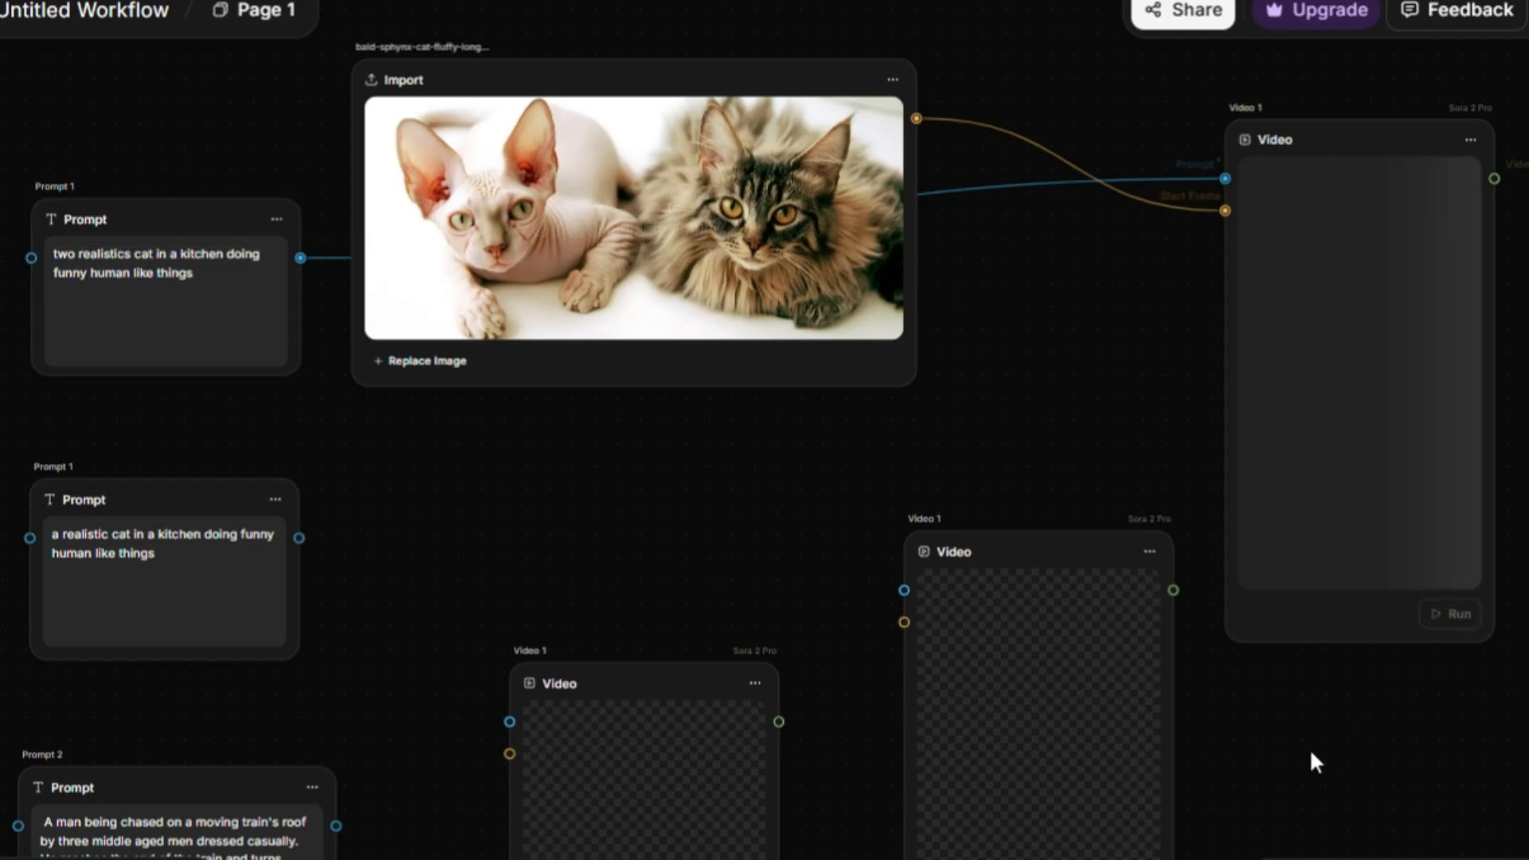
Step: Replace the middle Prompt node's text with a copy of the uppermost prompt, "two realistics cat in a kitchen doing funny human like things"
{"action": "scroll", "coordinate": [928, 522], "scroll_direction": "down", "scroll_amount": 3}
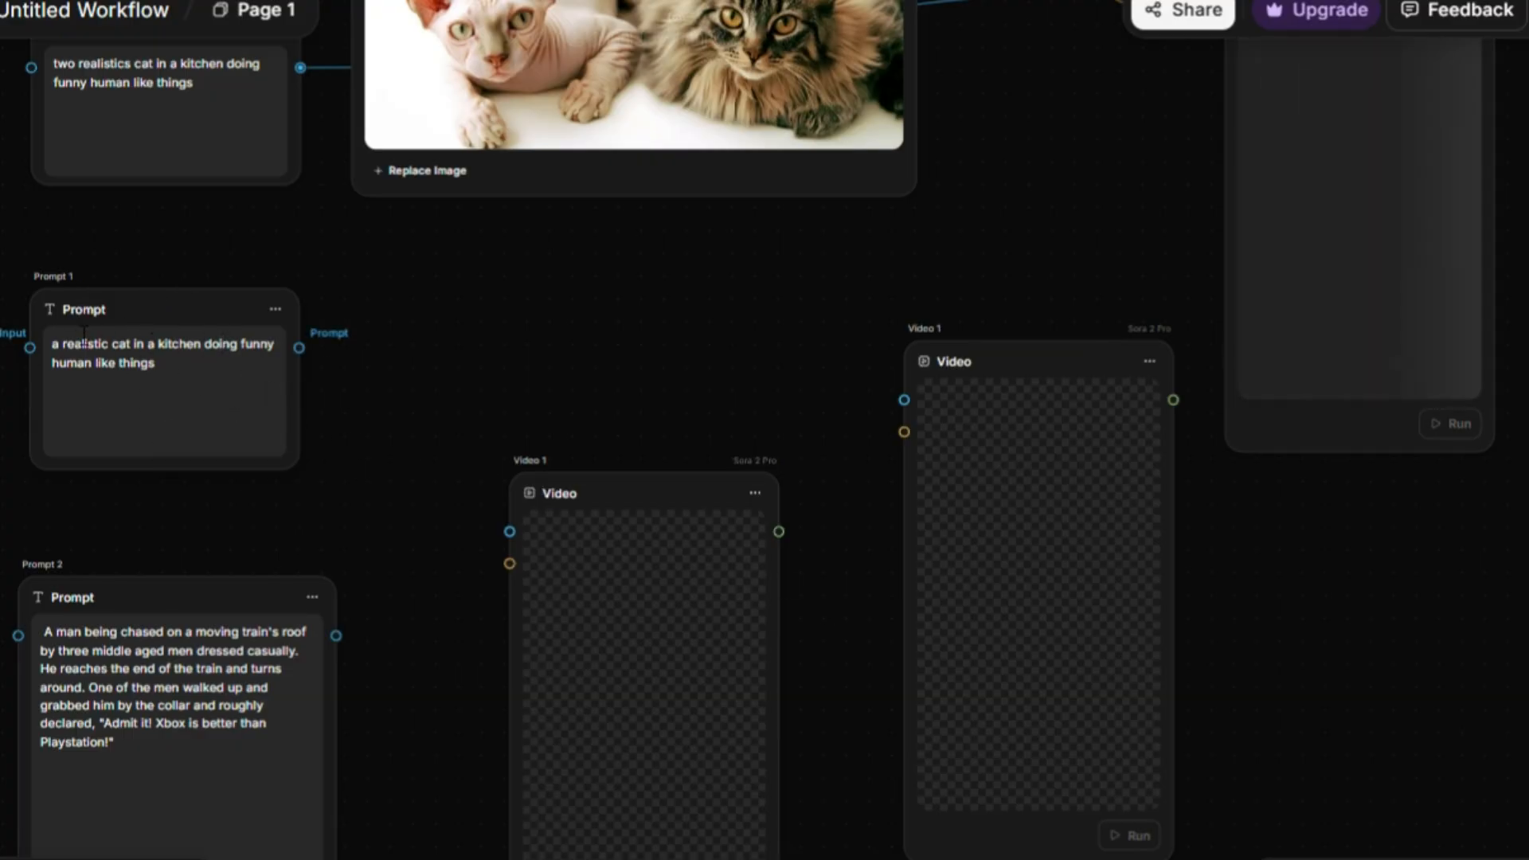
{"action": "triple_click", "coordinate": [167, 107]}
{"action": "key", "text": "ctrl+c"}
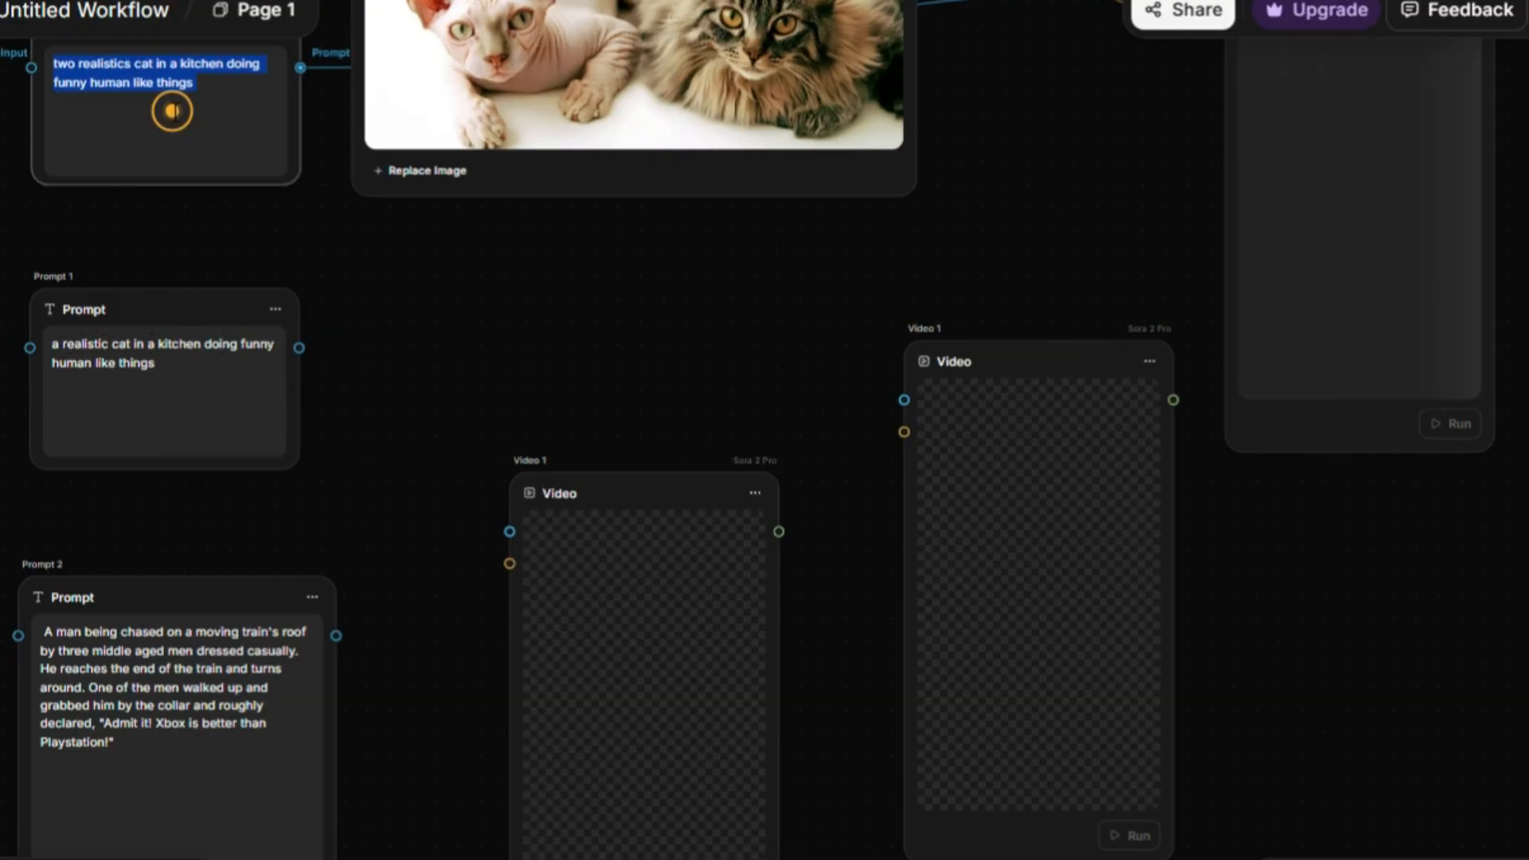
{"action": "triple_click", "coordinate": [154, 384]}
{"action": "key", "text": "ctrl+v"}
{"action": "left_click", "coordinate": [443, 467]}
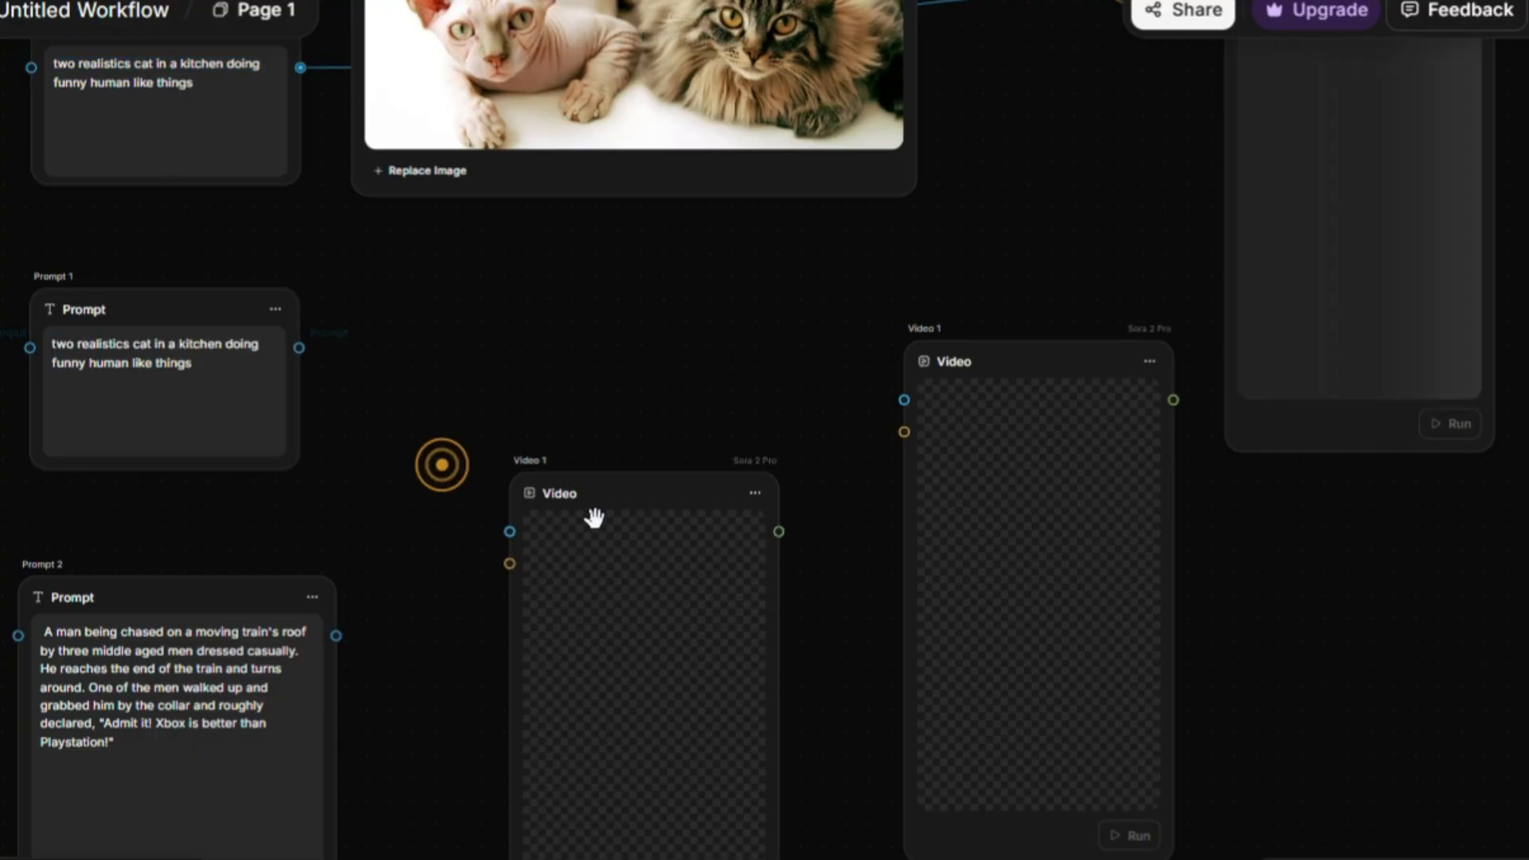
Step: Move the lowest Video node further down and add an AI Copilot node in the space between it and the cat image
{"action": "left_click_drag", "start_coordinate": [619, 498], "coordinate": [627, 621]}
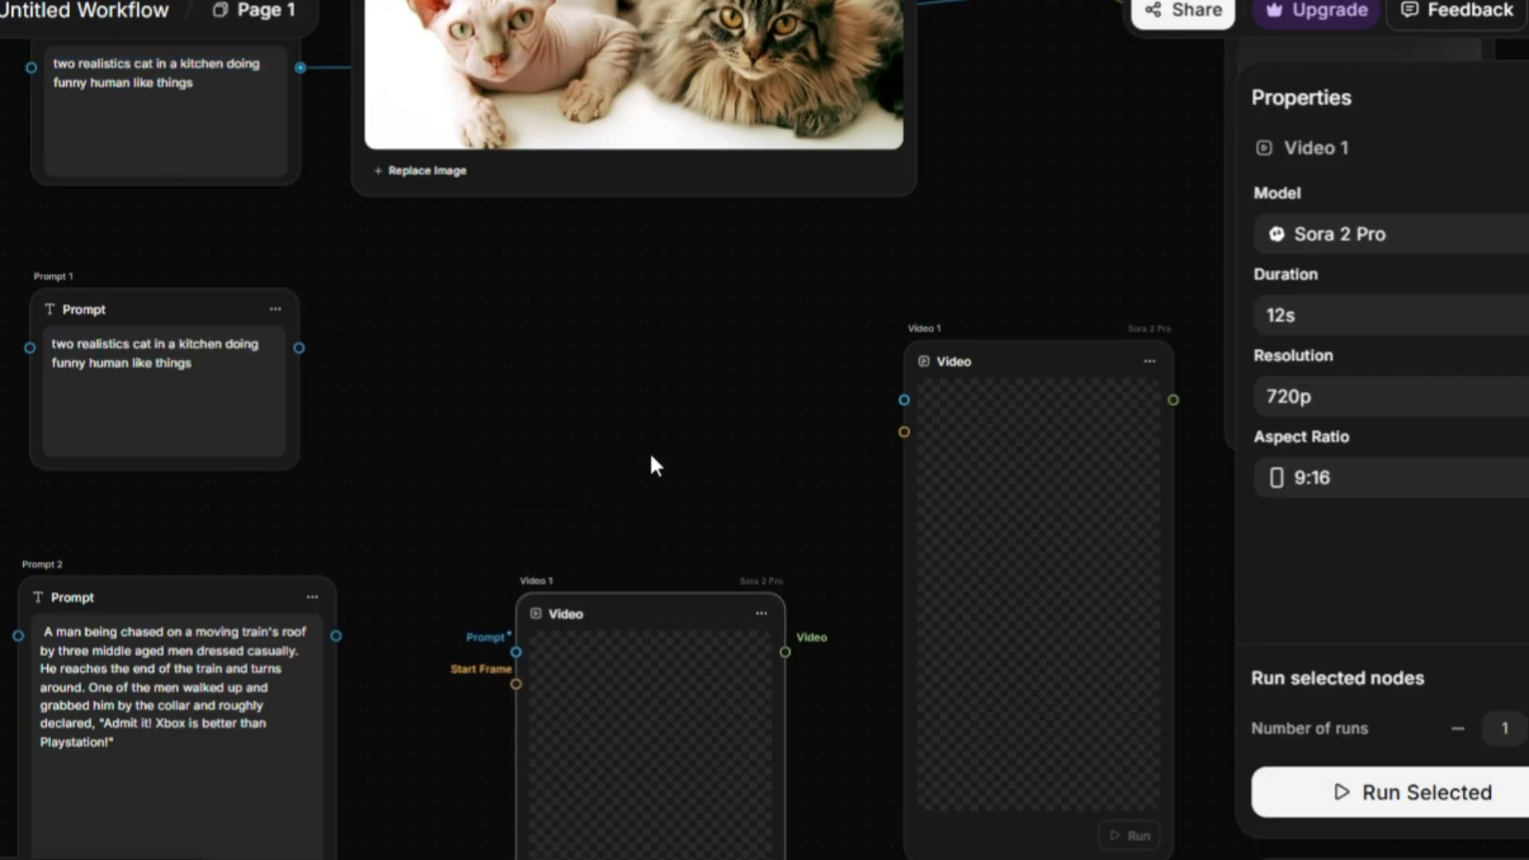
{"action": "left_click", "coordinate": [648, 452]}
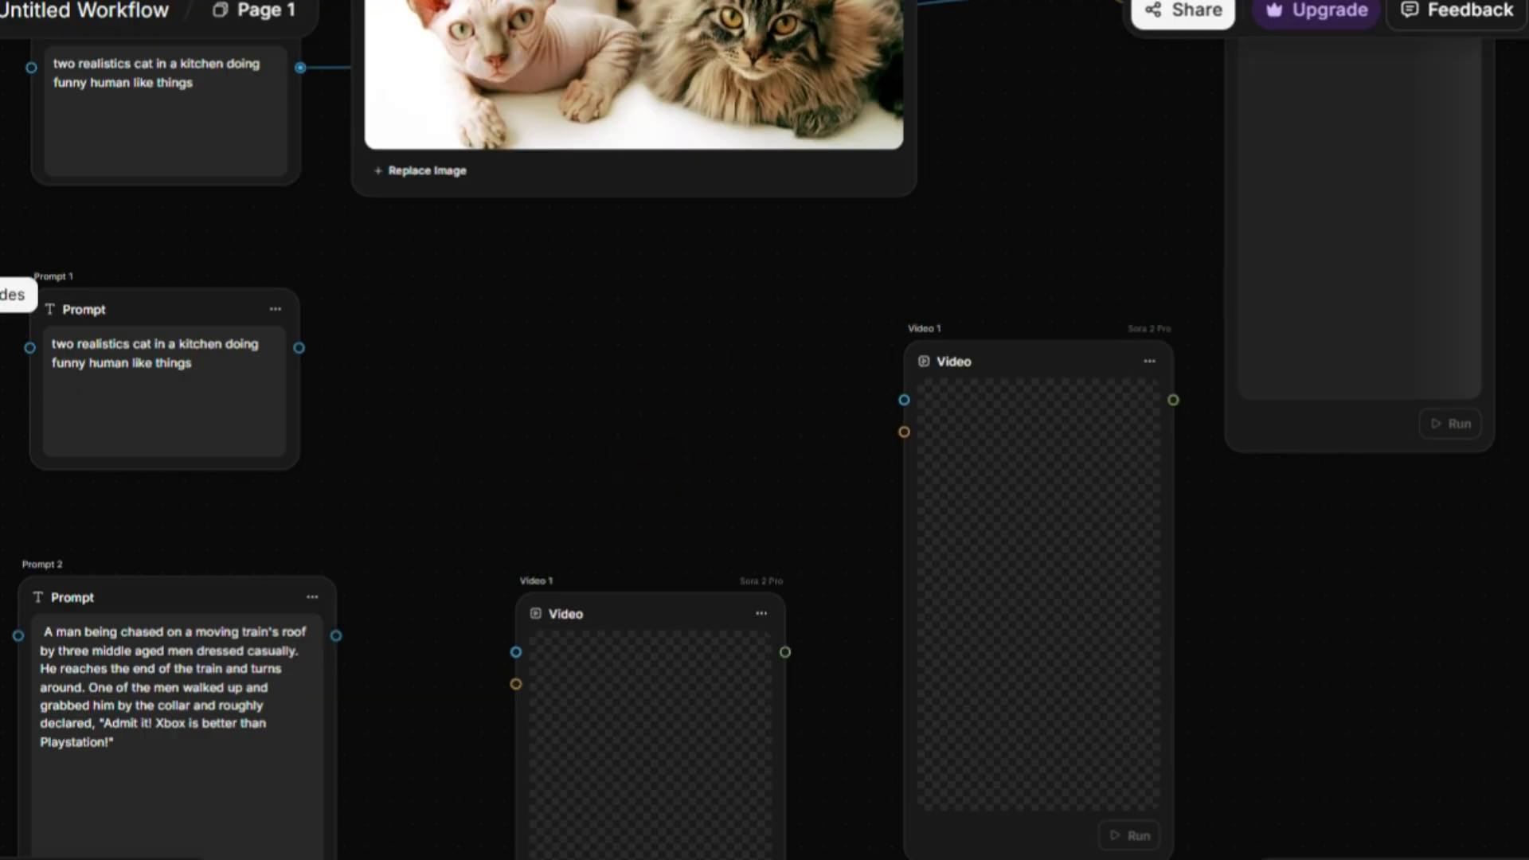
{"action": "left_click", "coordinate": [2, 292]}
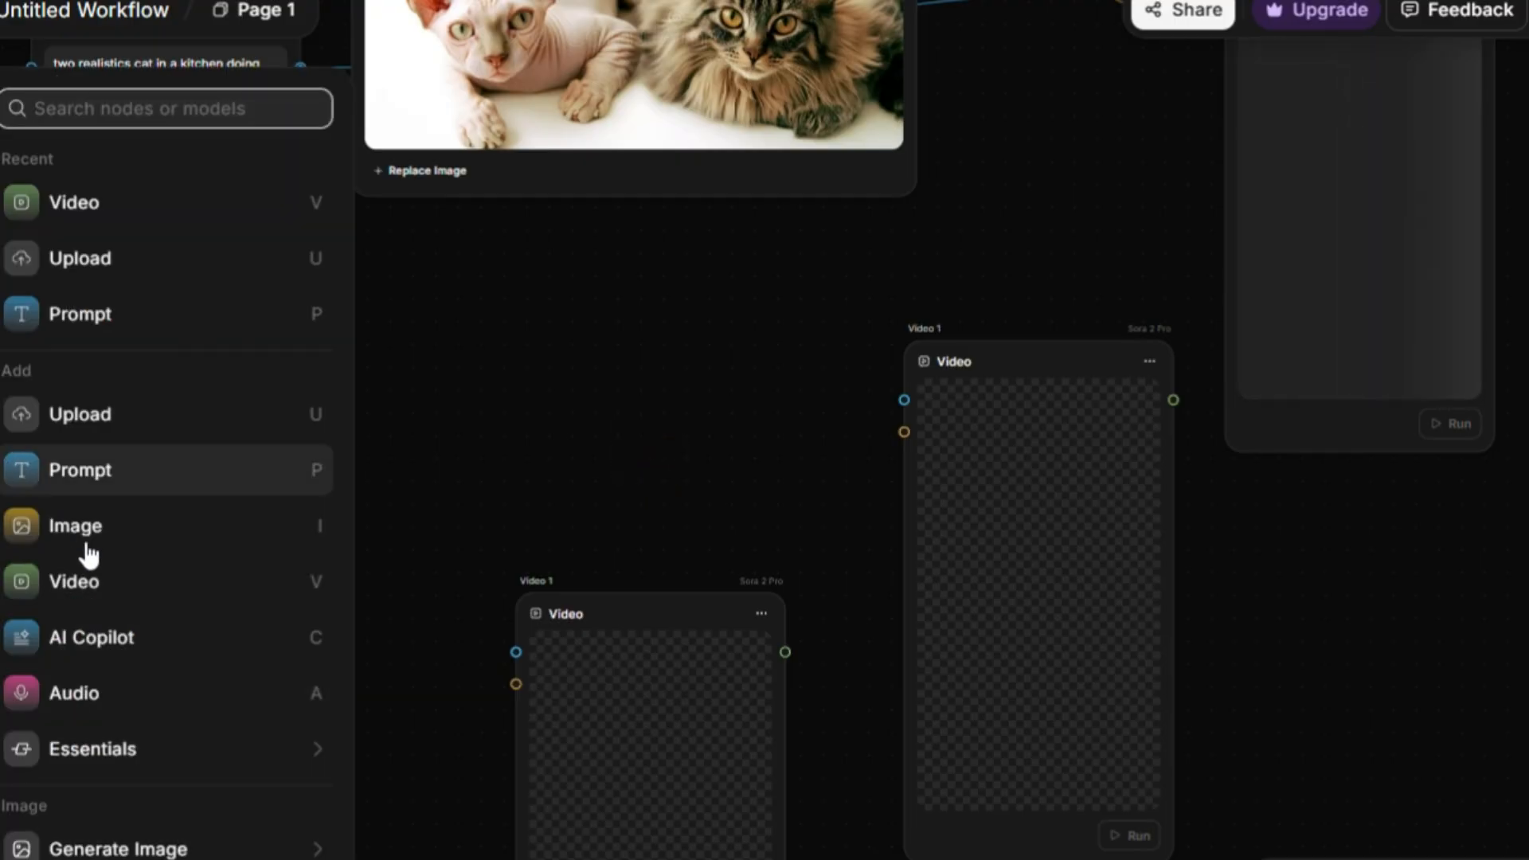
{"action": "left_click", "coordinate": [103, 651]}
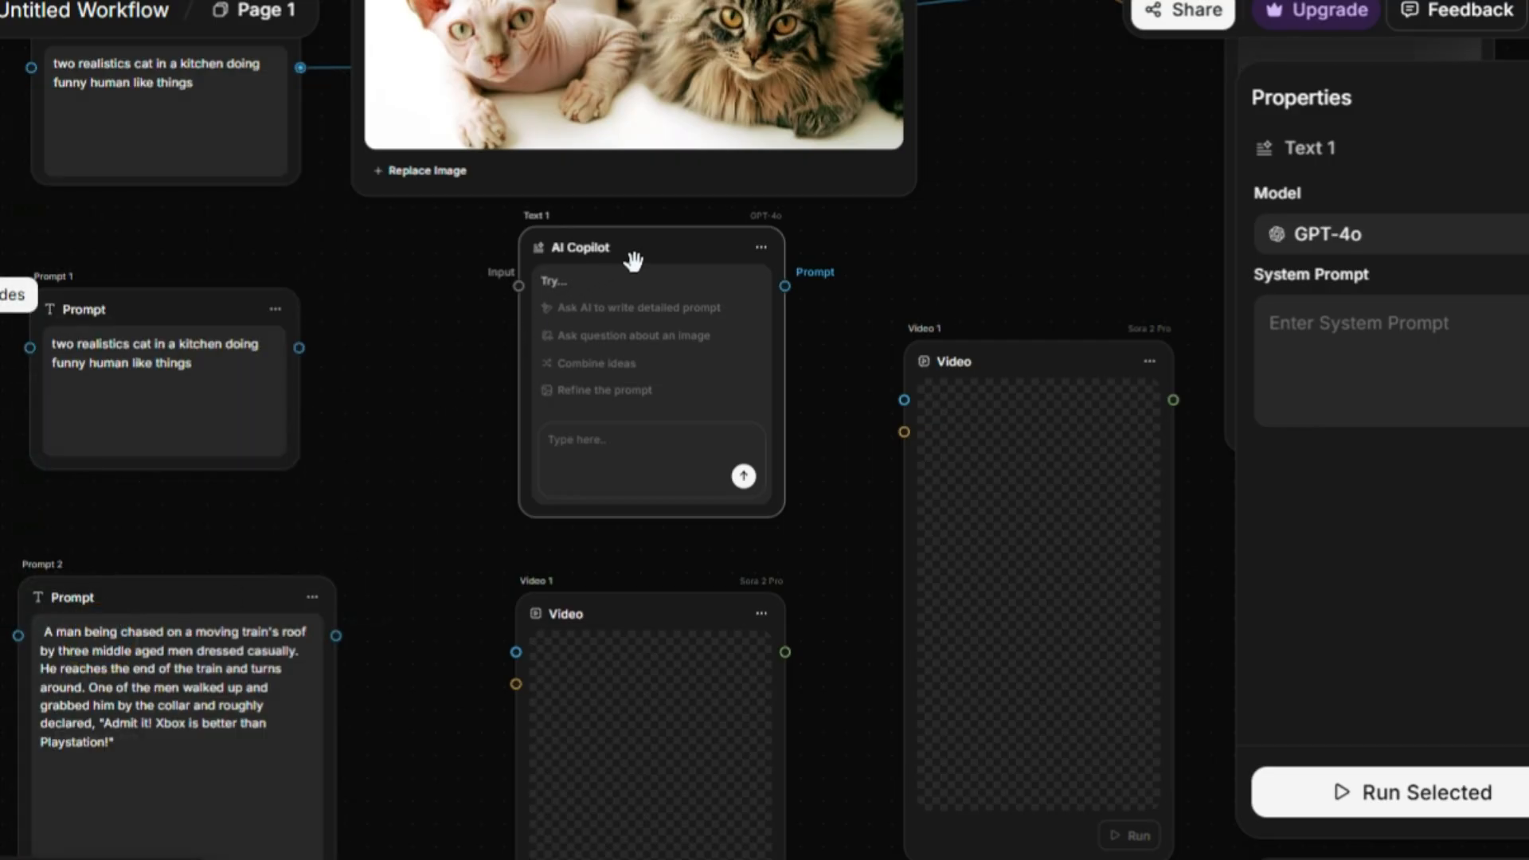
{"action": "left_click_drag", "start_coordinate": [632, 255], "coordinate": [607, 256]}
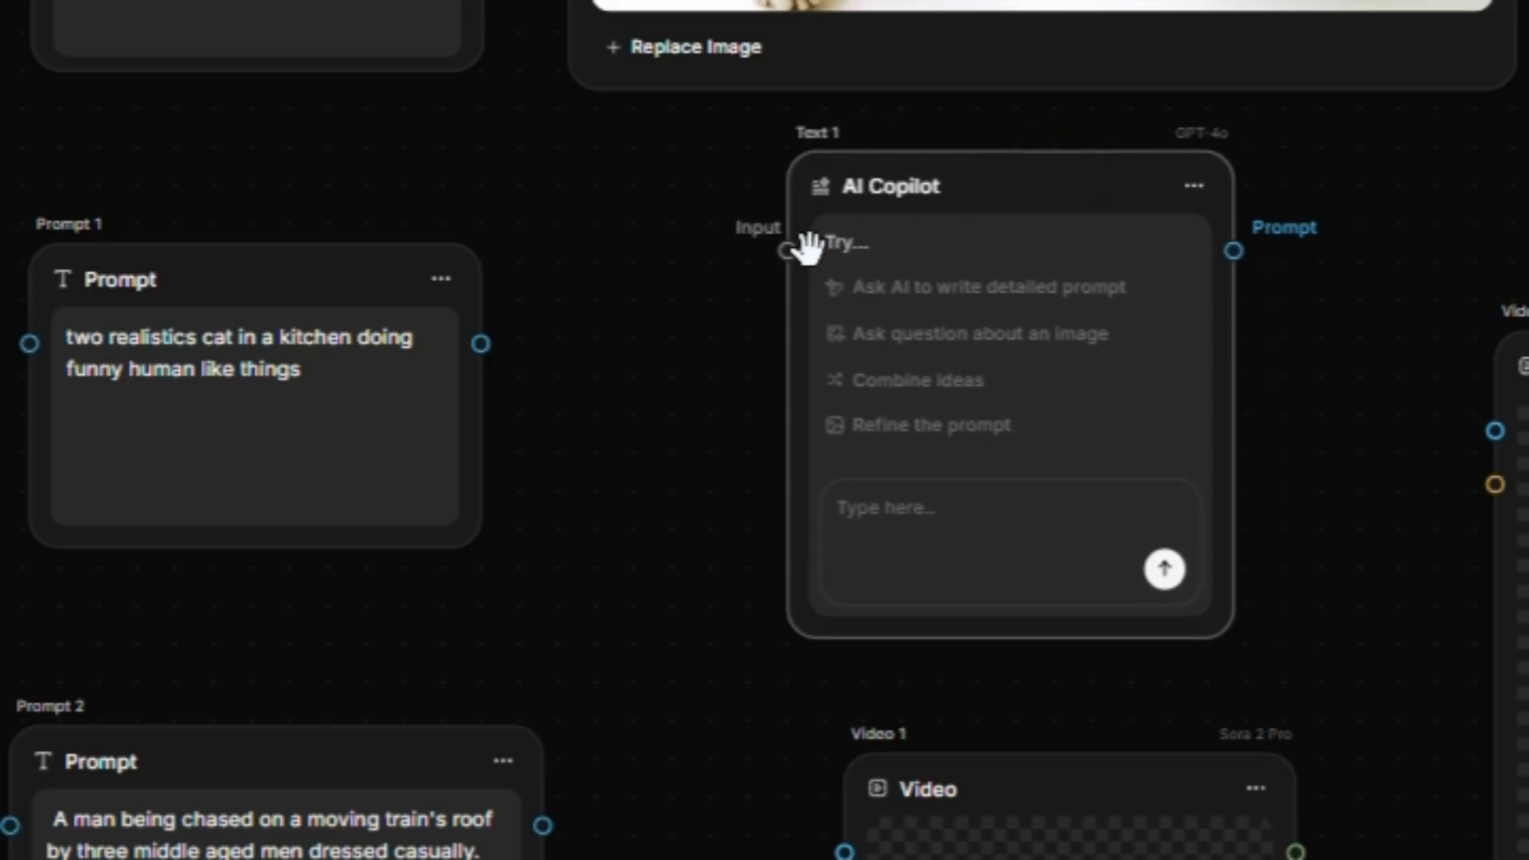
Step: Connect the middle Prompt node's output to the AI Copilot node's Input
{"action": "left_click", "coordinate": [20, 255]}
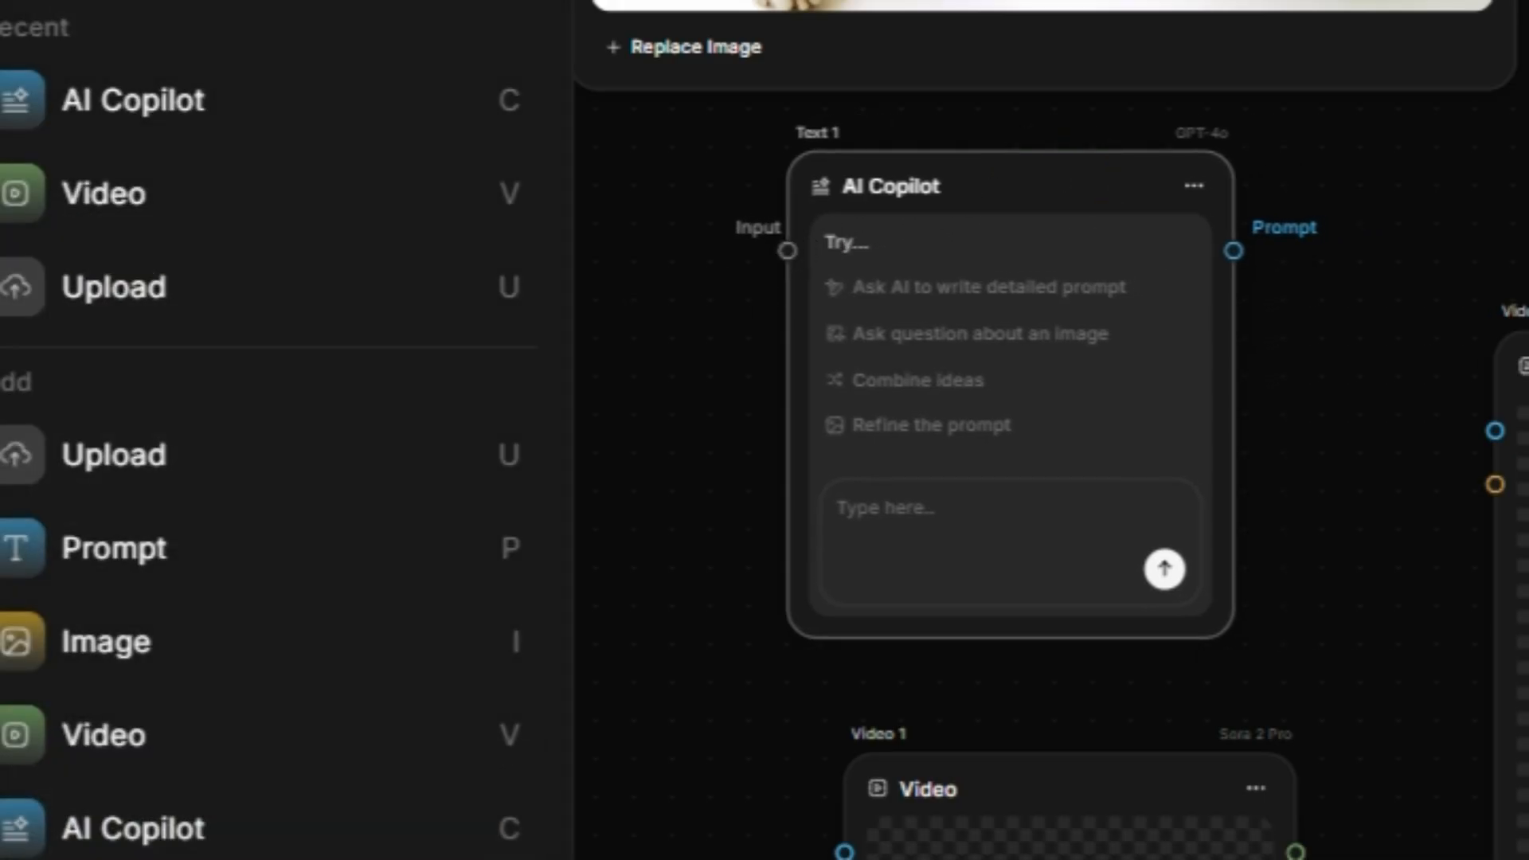
{"action": "left_click", "coordinate": [690, 538]}
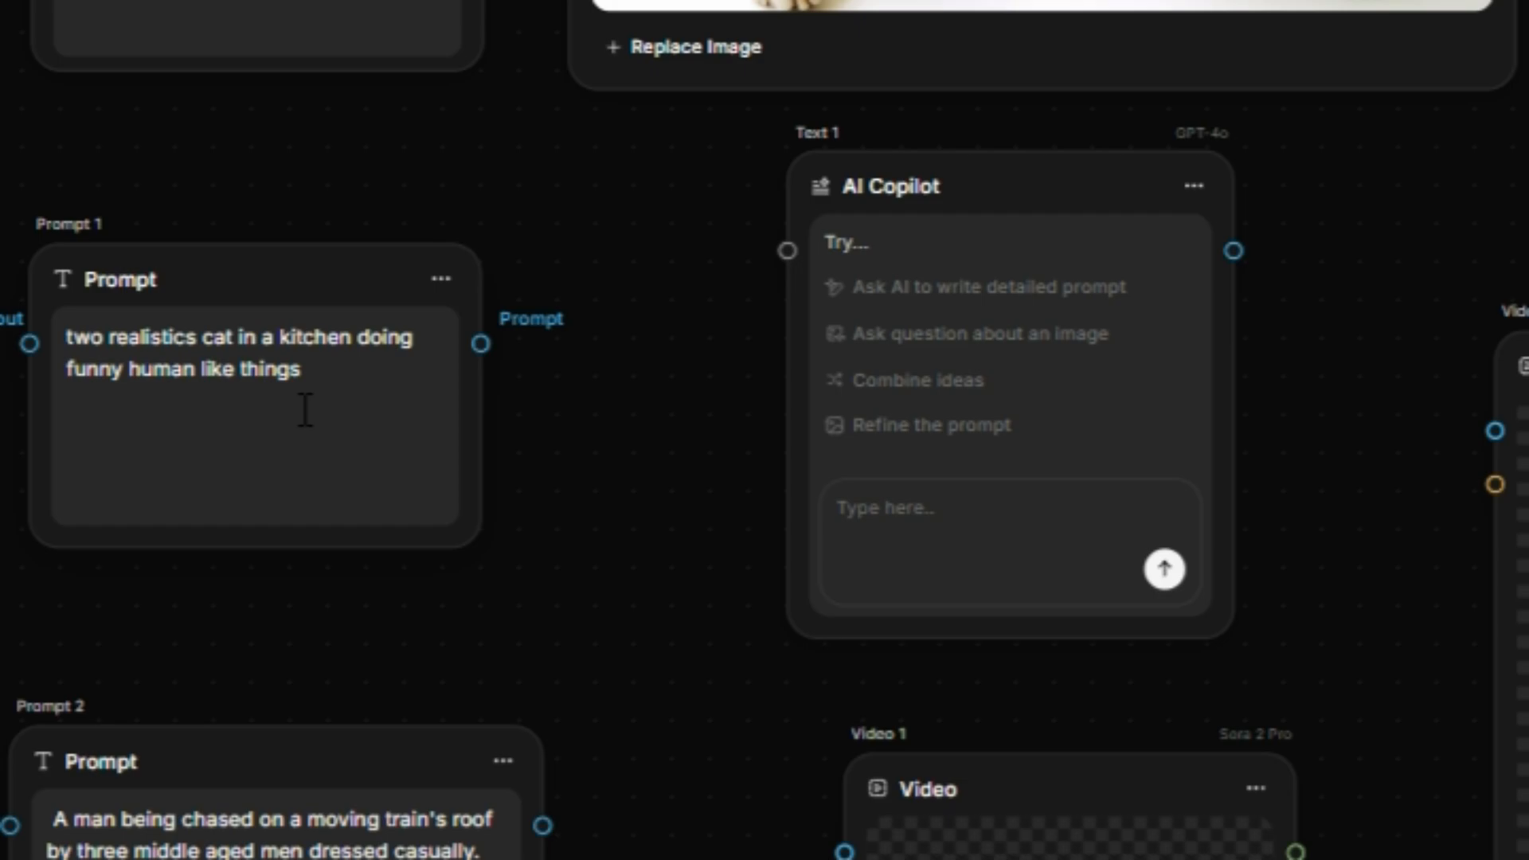
{"action": "mouse_move", "coordinate": [321, 393]}
{"action": "left_mouse_down"}
{"action": "mouse_move", "coordinate": [274, 399]}
{"action": "mouse_move", "coordinate": [303, 384]}
{"action": "left_mouse_up"}
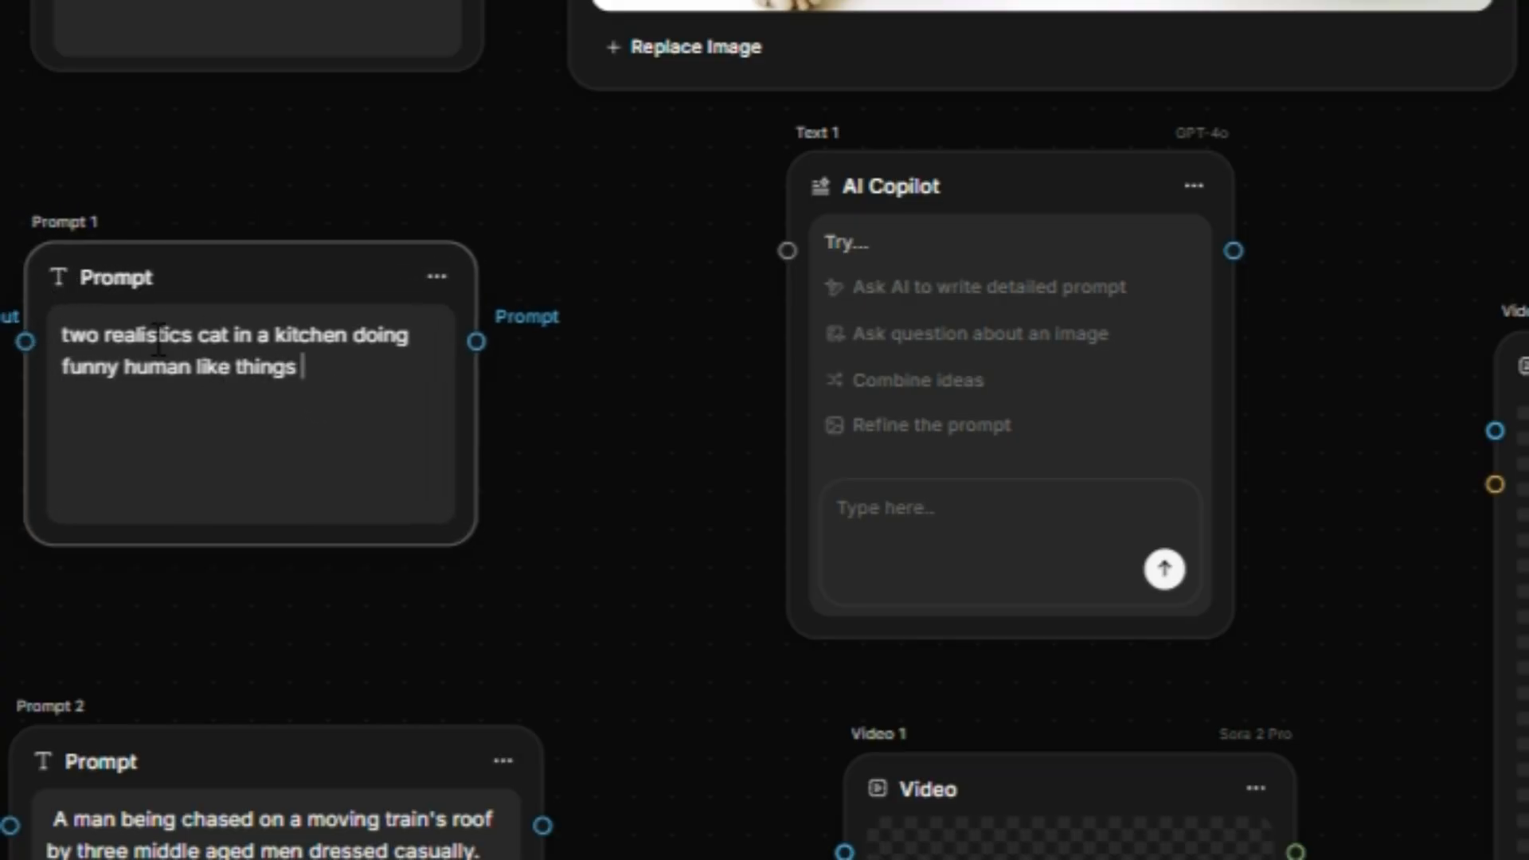
{"action": "triple_click", "coordinate": [67, 342]}
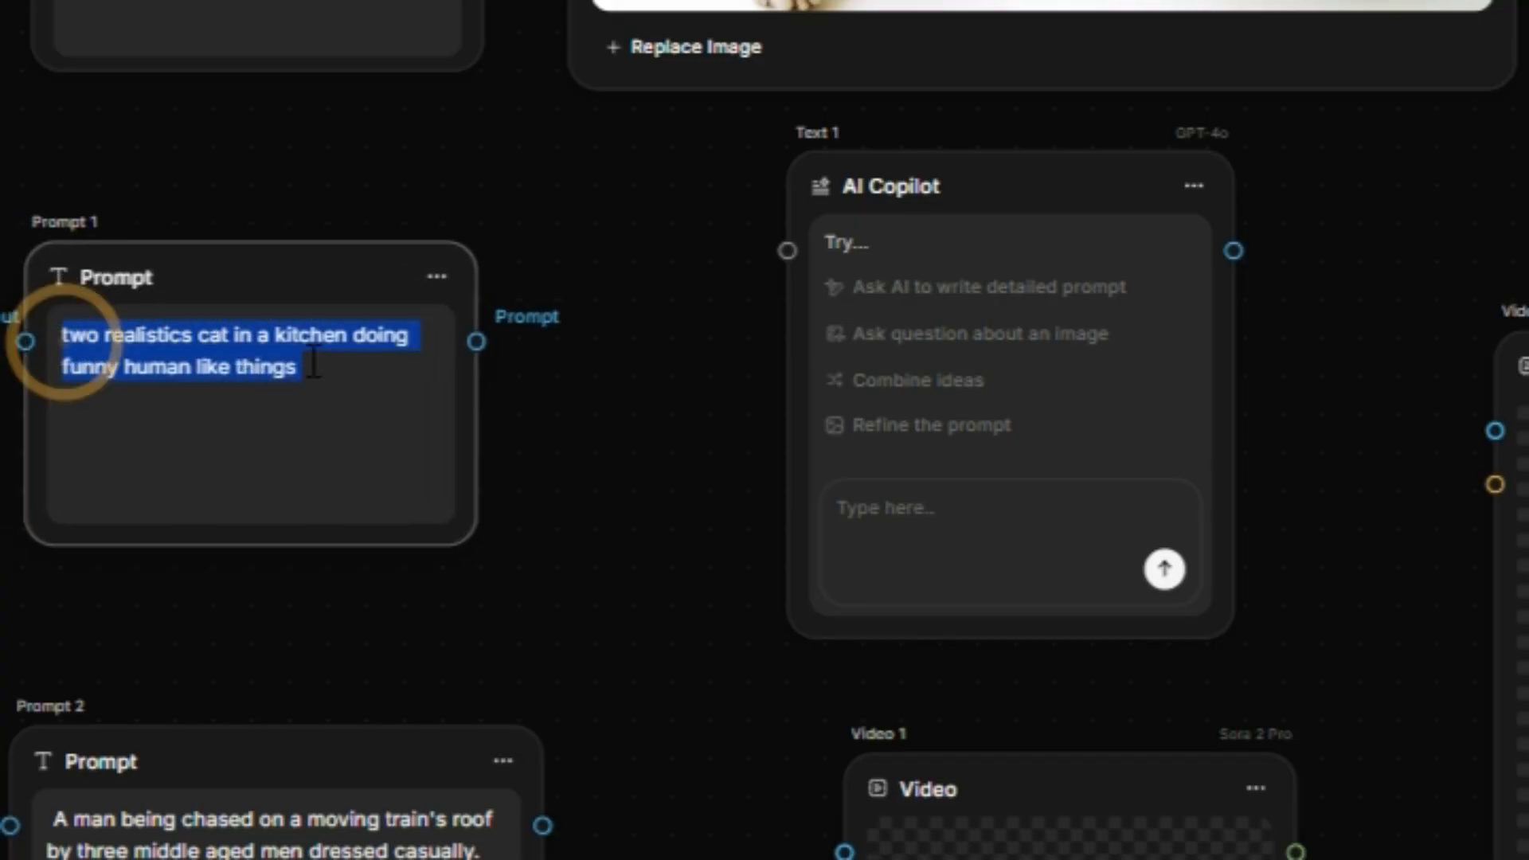
{"action": "left_click", "coordinate": [328, 411]}
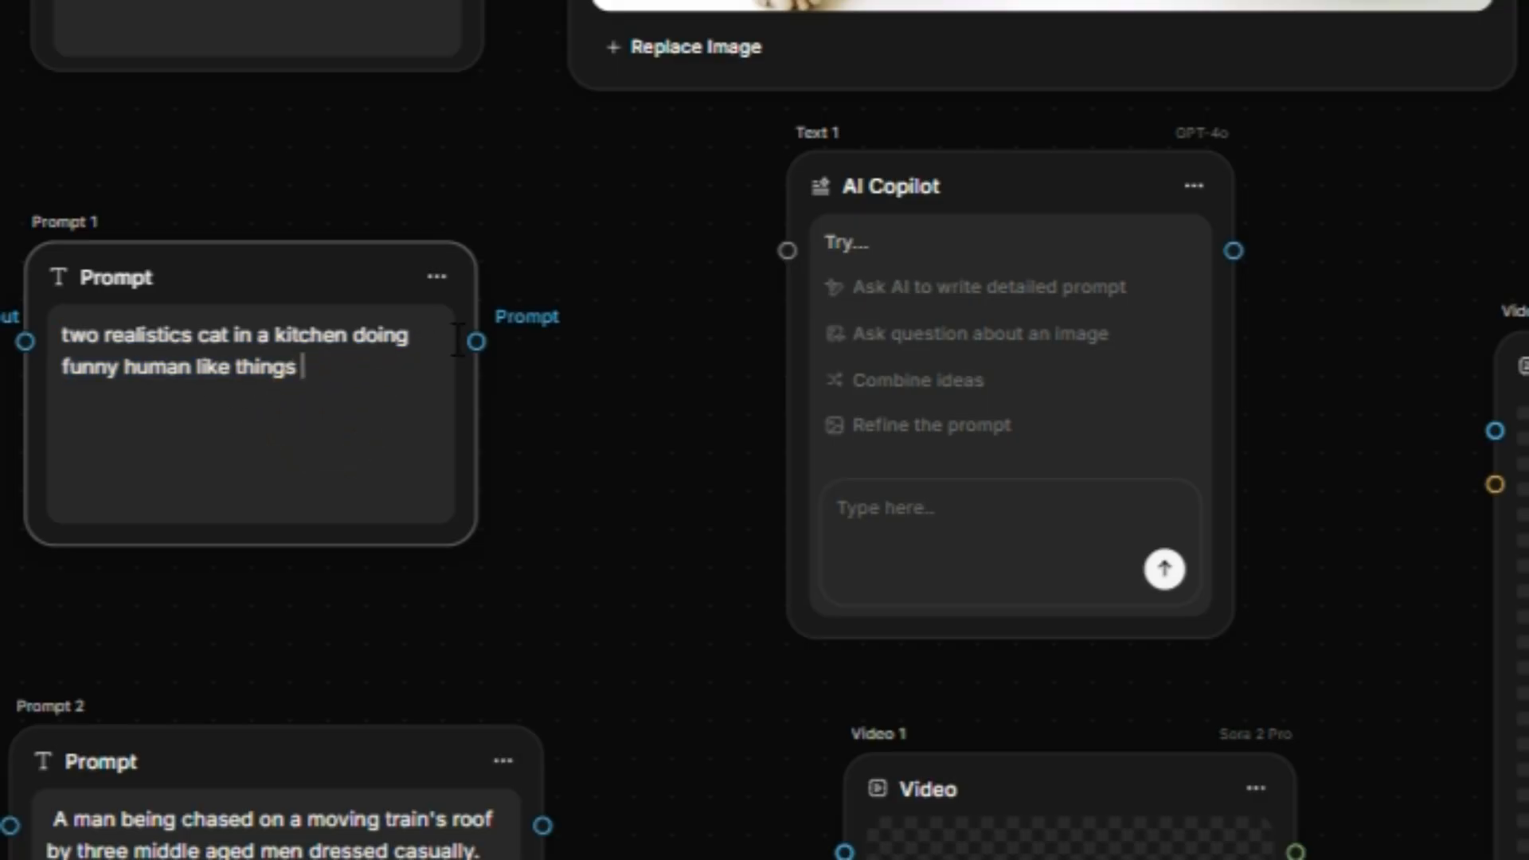
{"action": "left_click_drag", "start_coordinate": [473, 341], "coordinate": [788, 250]}
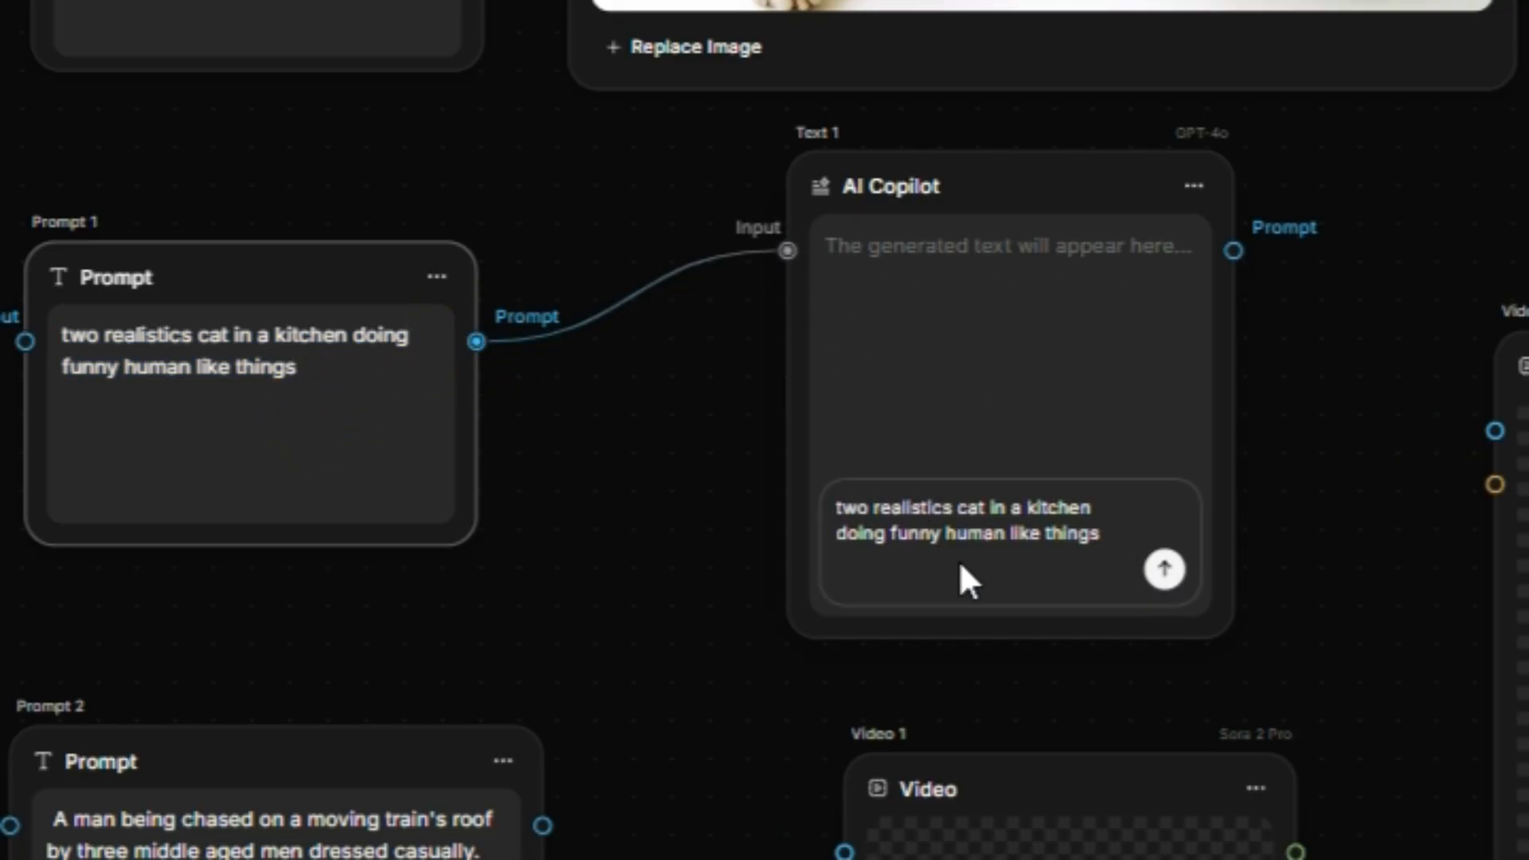
Step: Shift the AI Copilot node slightly left and have it generate a detailed prompt from the connected text
{"action": "triple_click", "coordinate": [832, 507]}
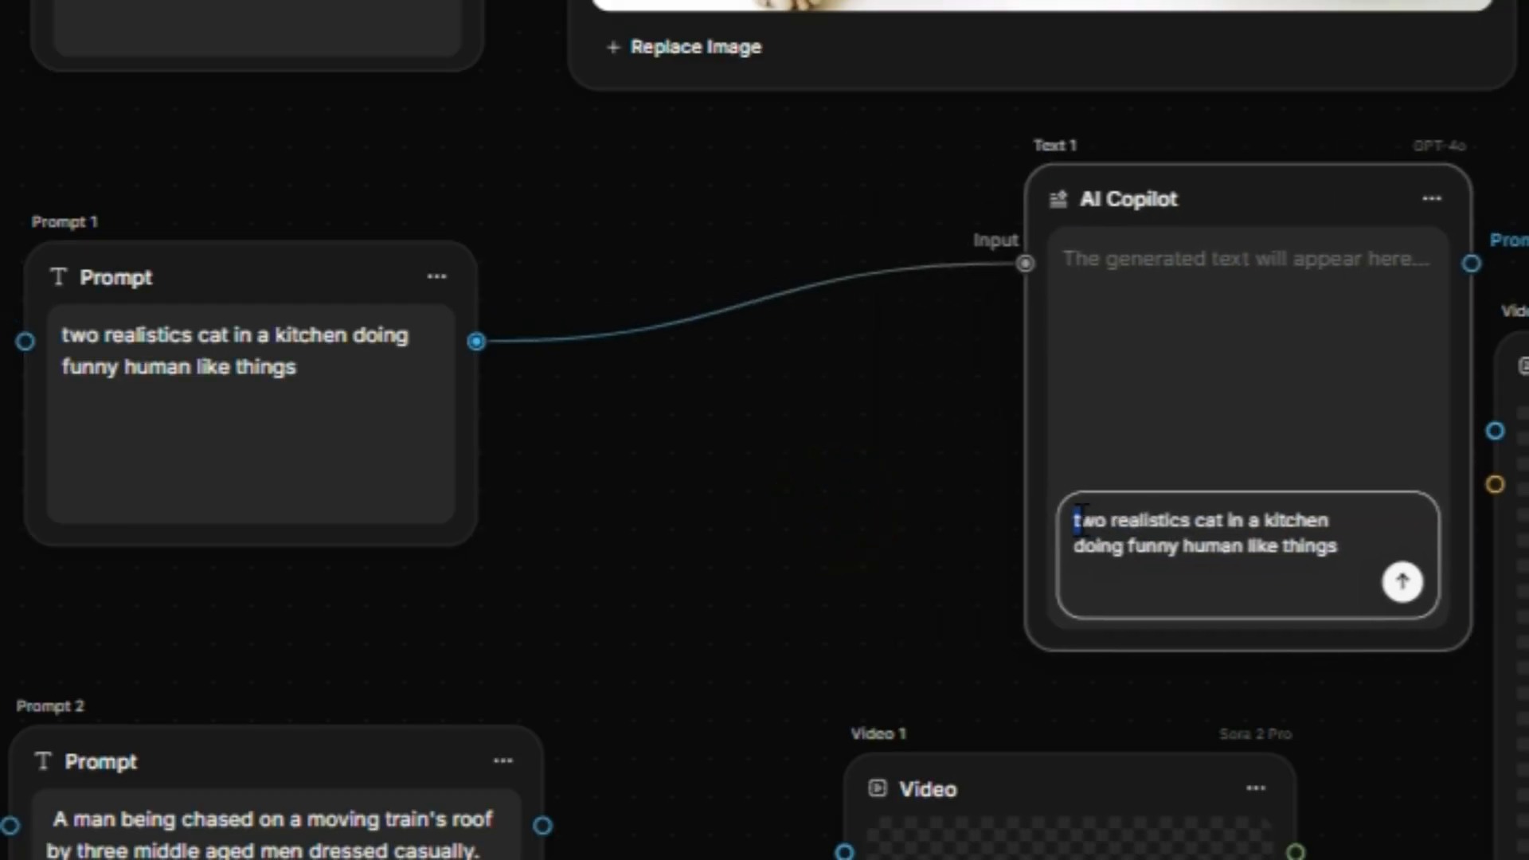
{"action": "left_click", "coordinate": [928, 542]}
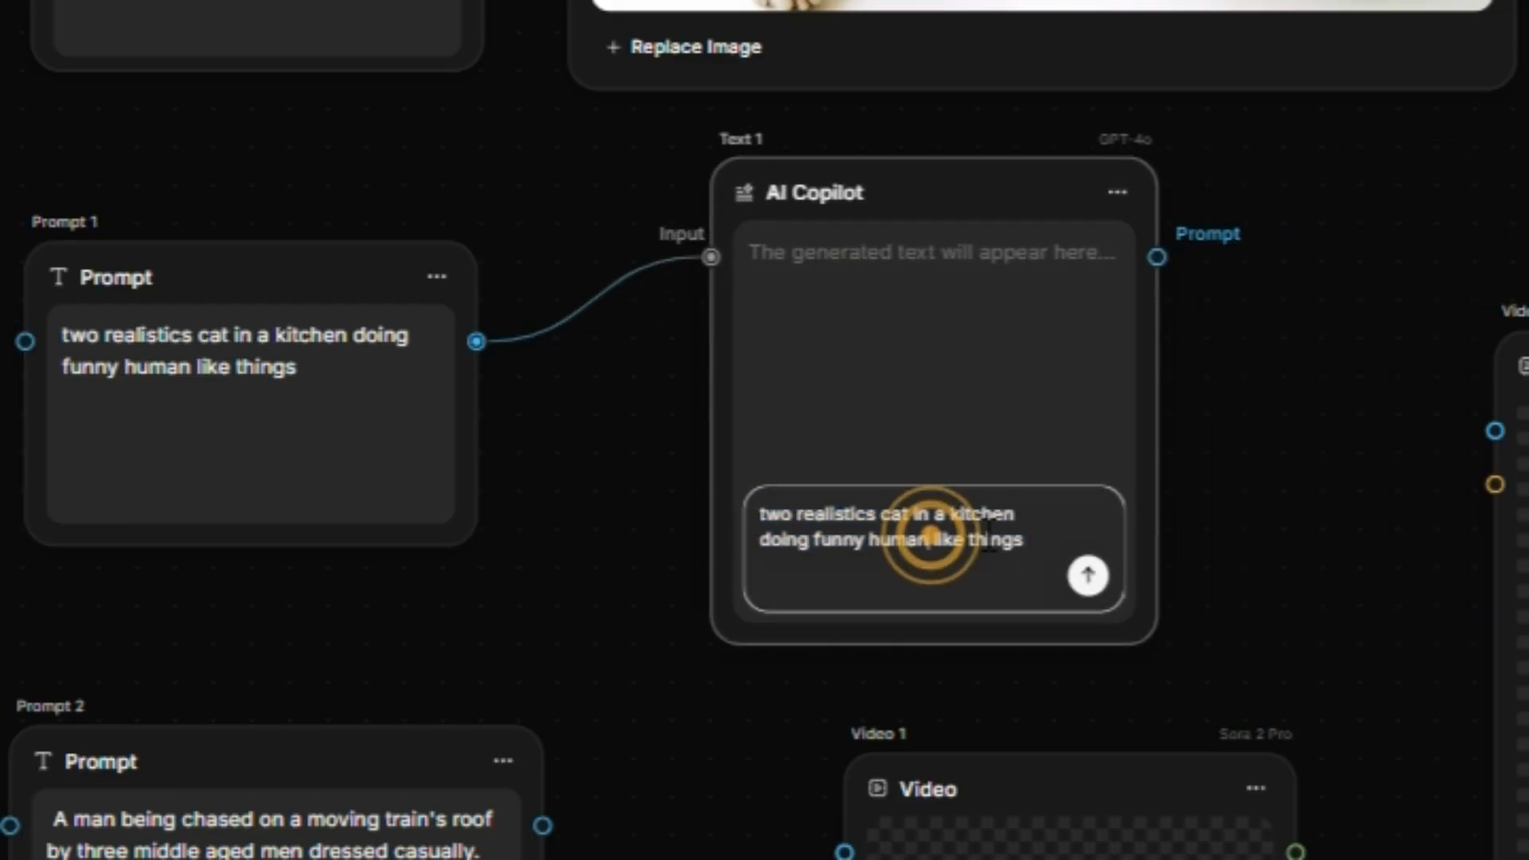
{"action": "left_click", "coordinate": [1090, 576]}
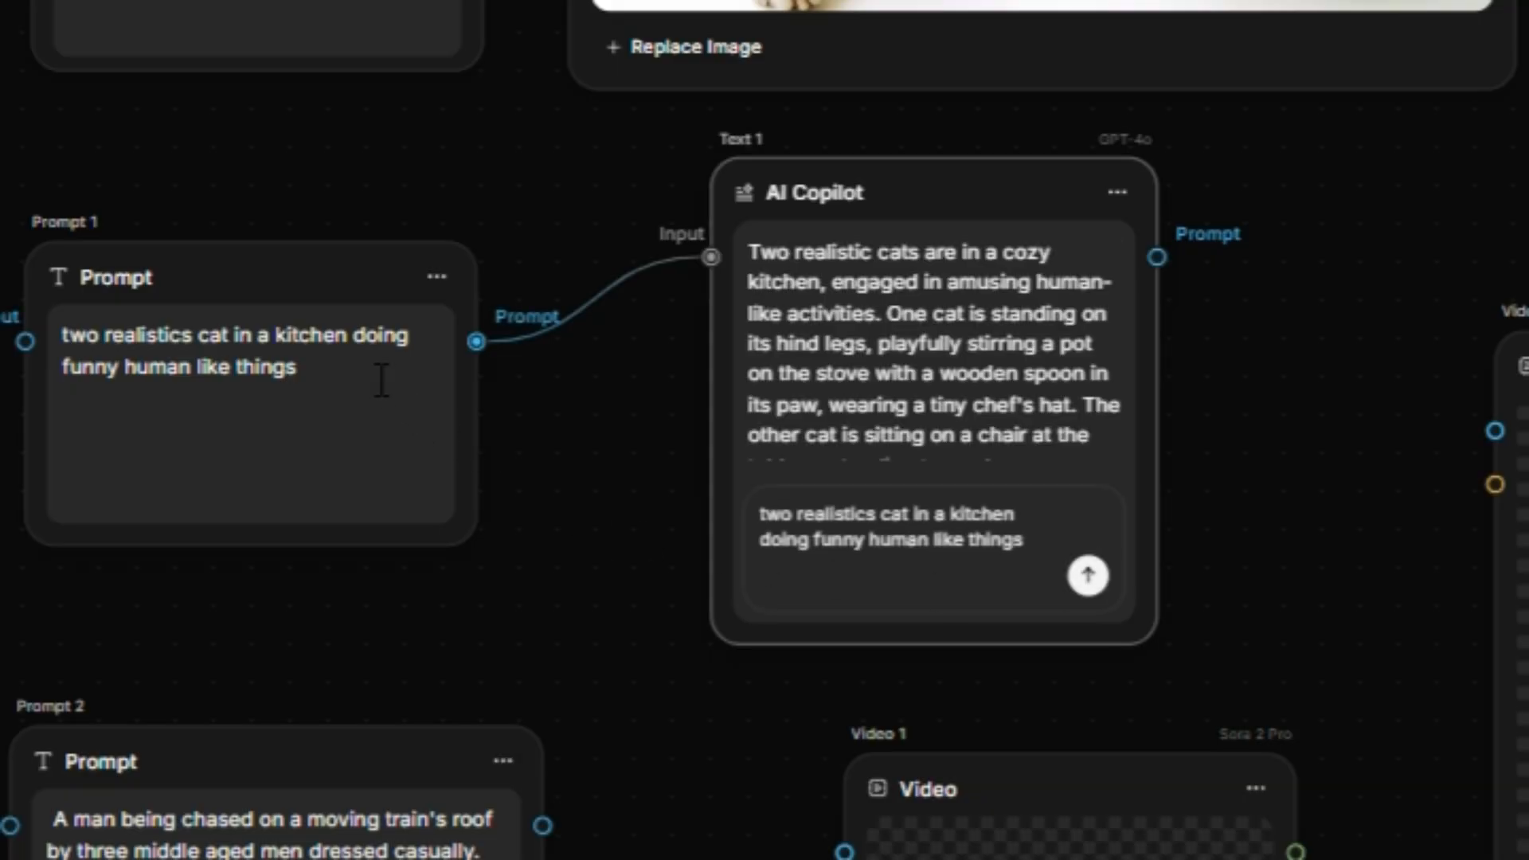
Step: Connect the AI Copilot node's Prompt output to the Prompt input of the middle Video node
{"action": "scroll", "coordinate": [1311, 624], "scroll_direction": "up", "scroll_amount": 3}
{"action": "left_click", "coordinate": [1311, 624]}
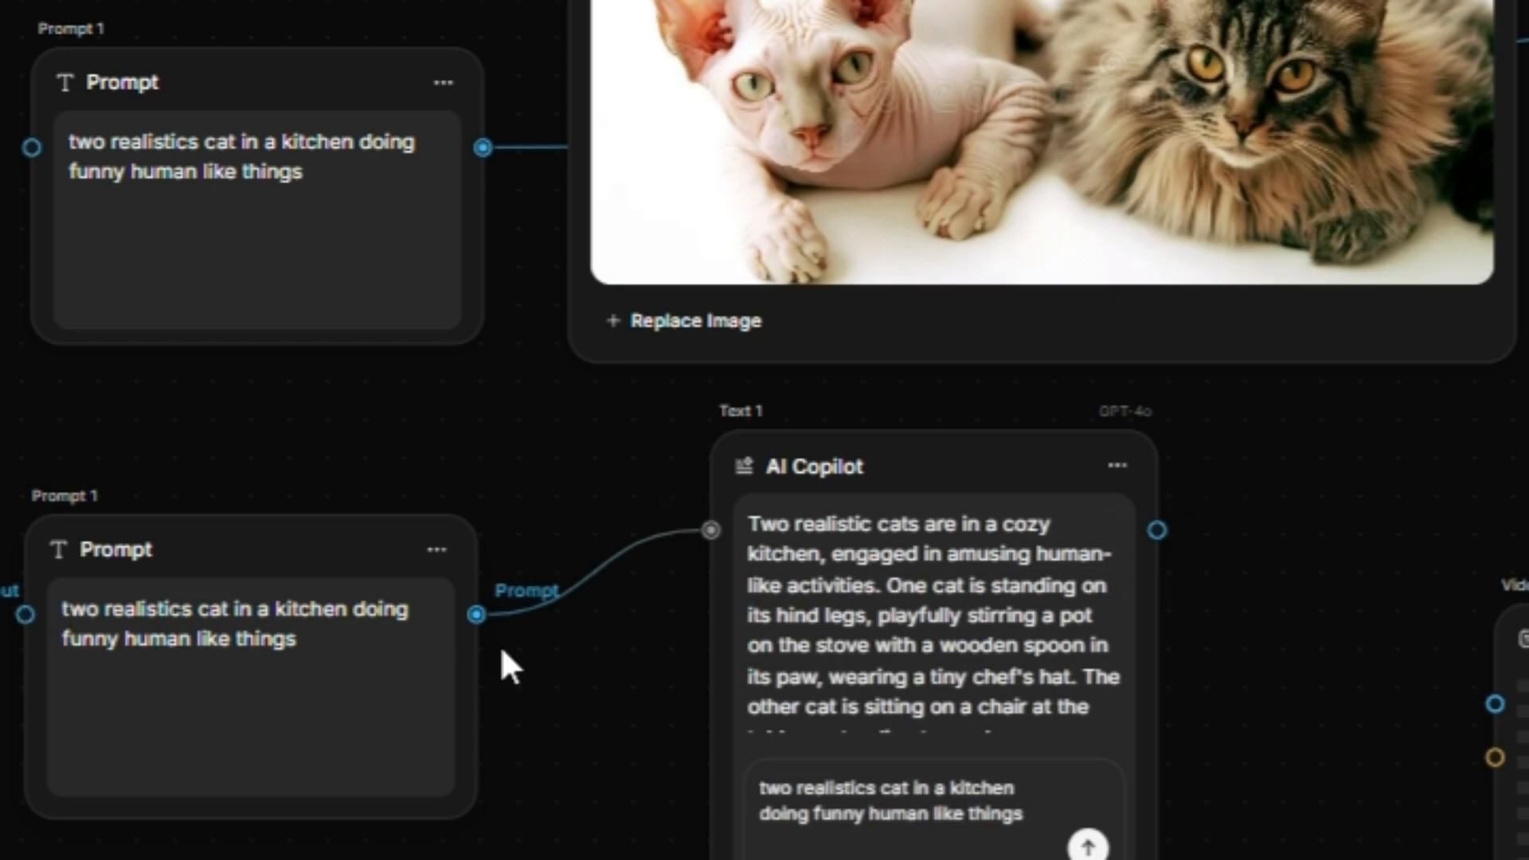
{"action": "left_click", "coordinate": [791, 648]}
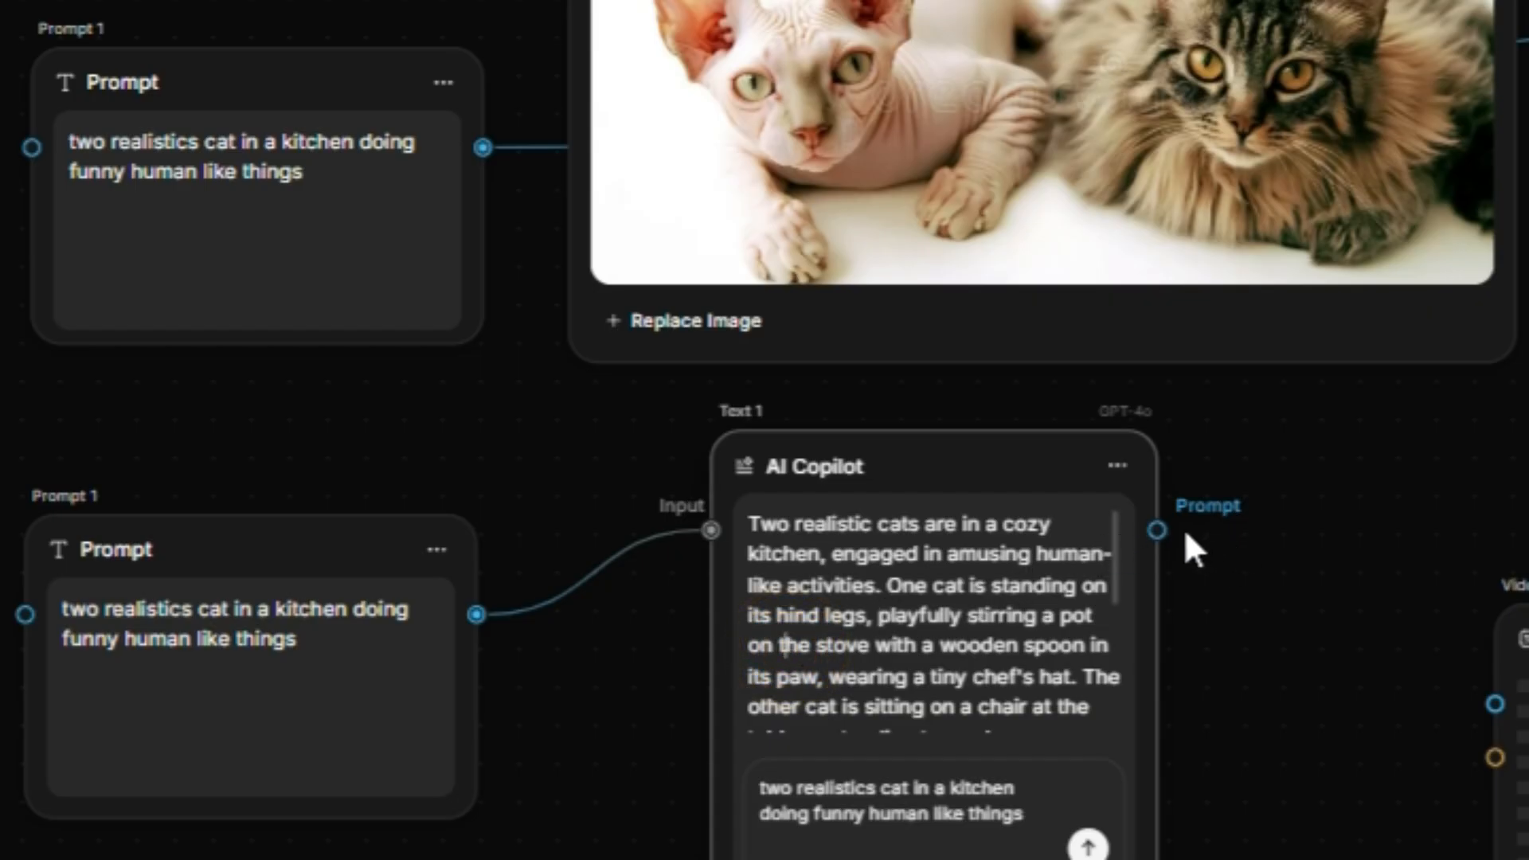
{"action": "left_click_drag", "start_coordinate": [1156, 531], "coordinate": [1492, 703]}
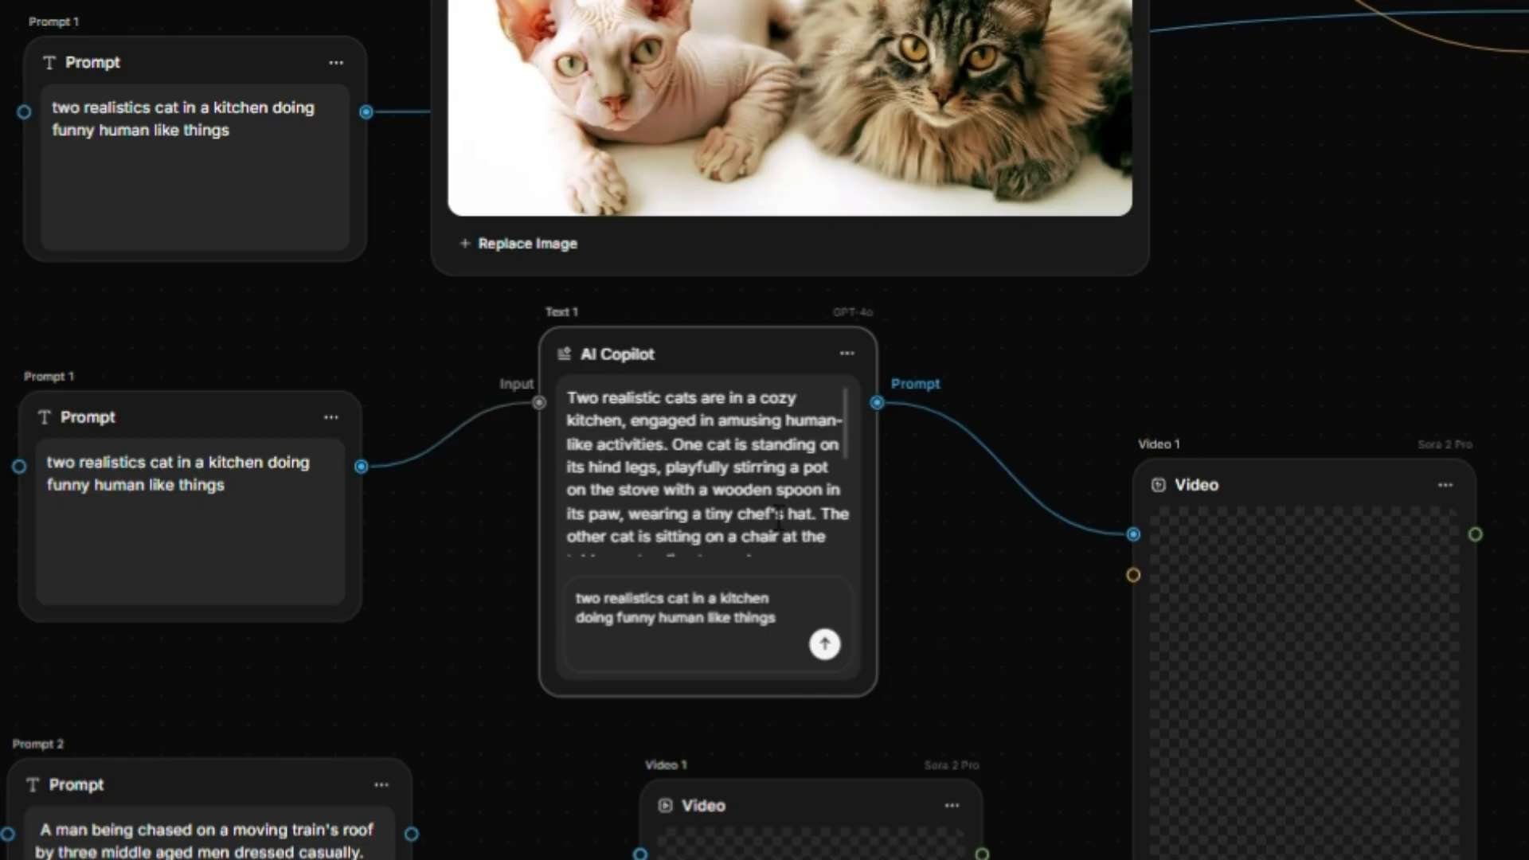
{"action": "left_click", "coordinate": [705, 523]}
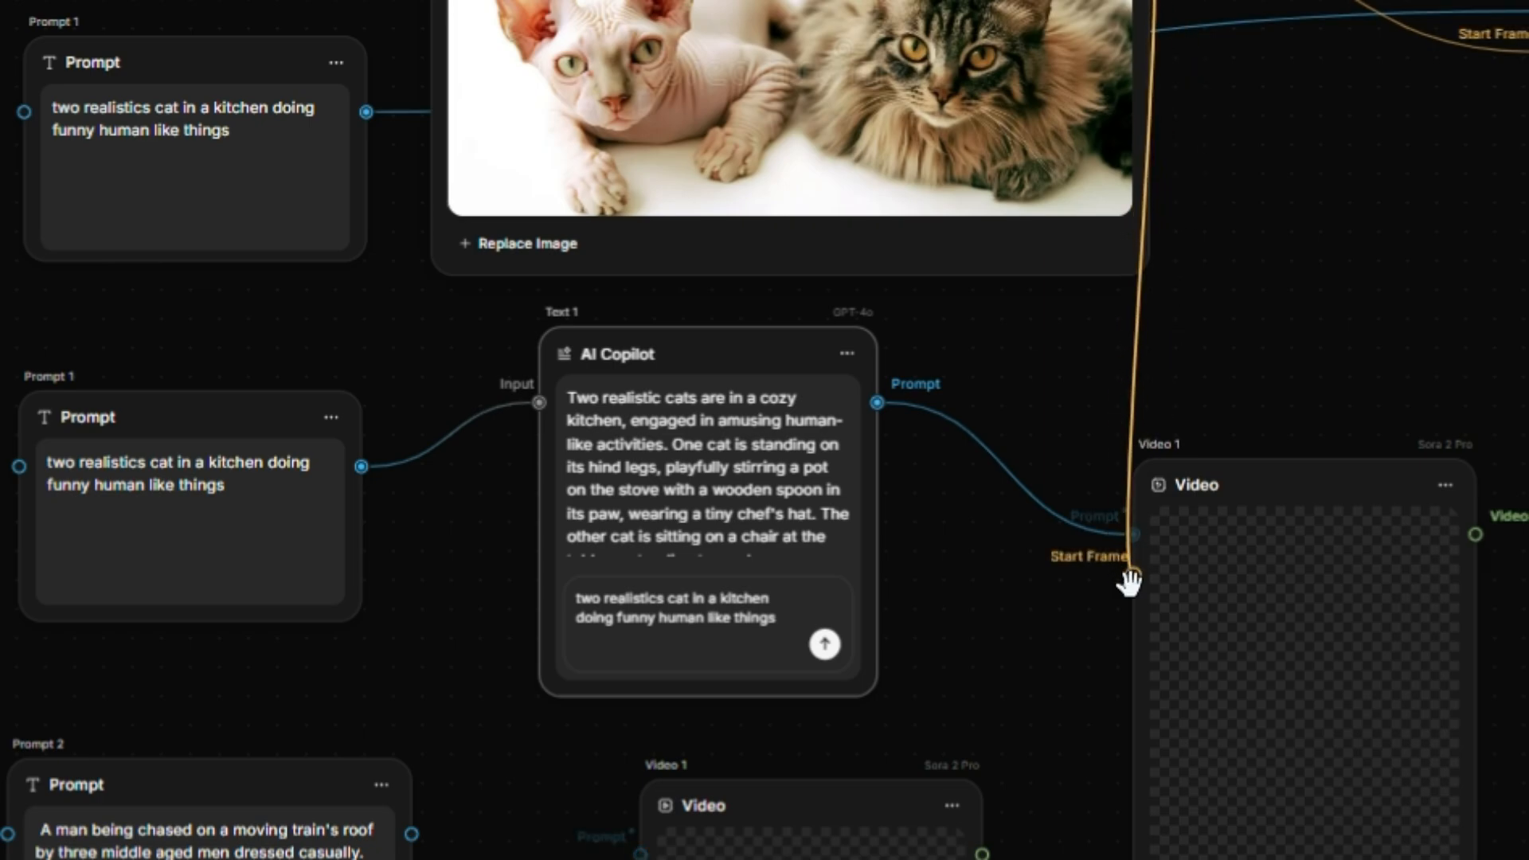
Step: Try connecting the cat image to the middle Video node's Start Frame input, shift the image slightly left, and undo the connection
{"action": "left_click_drag", "start_coordinate": [1130, 582], "coordinate": [1132, 577]}
{"action": "left_click_drag", "start_coordinate": [797, 199], "coordinate": [764, 193]}
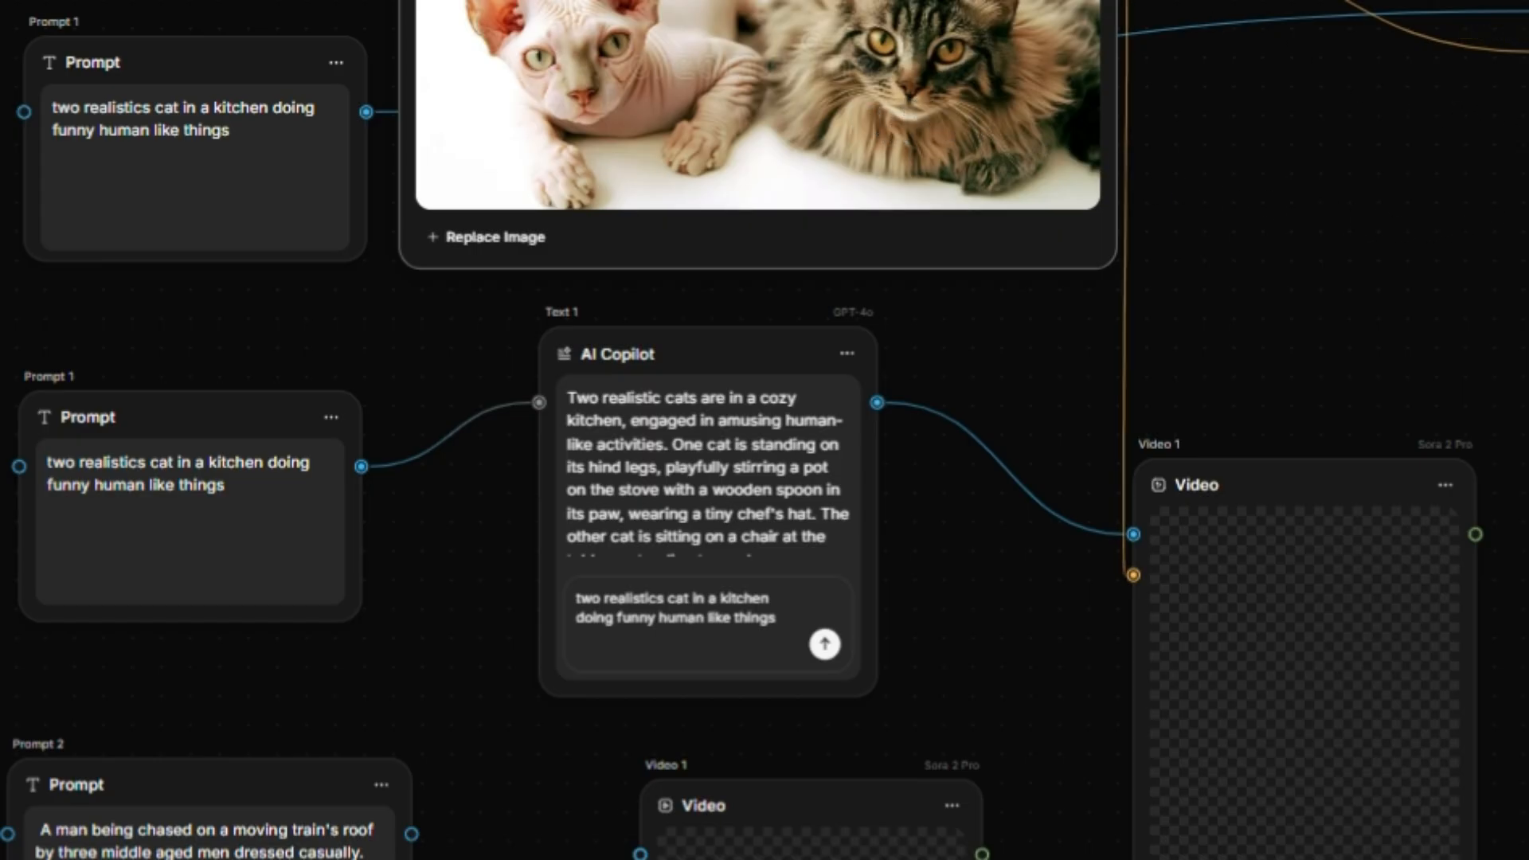
{"action": "left_click", "coordinate": [1133, 573]}
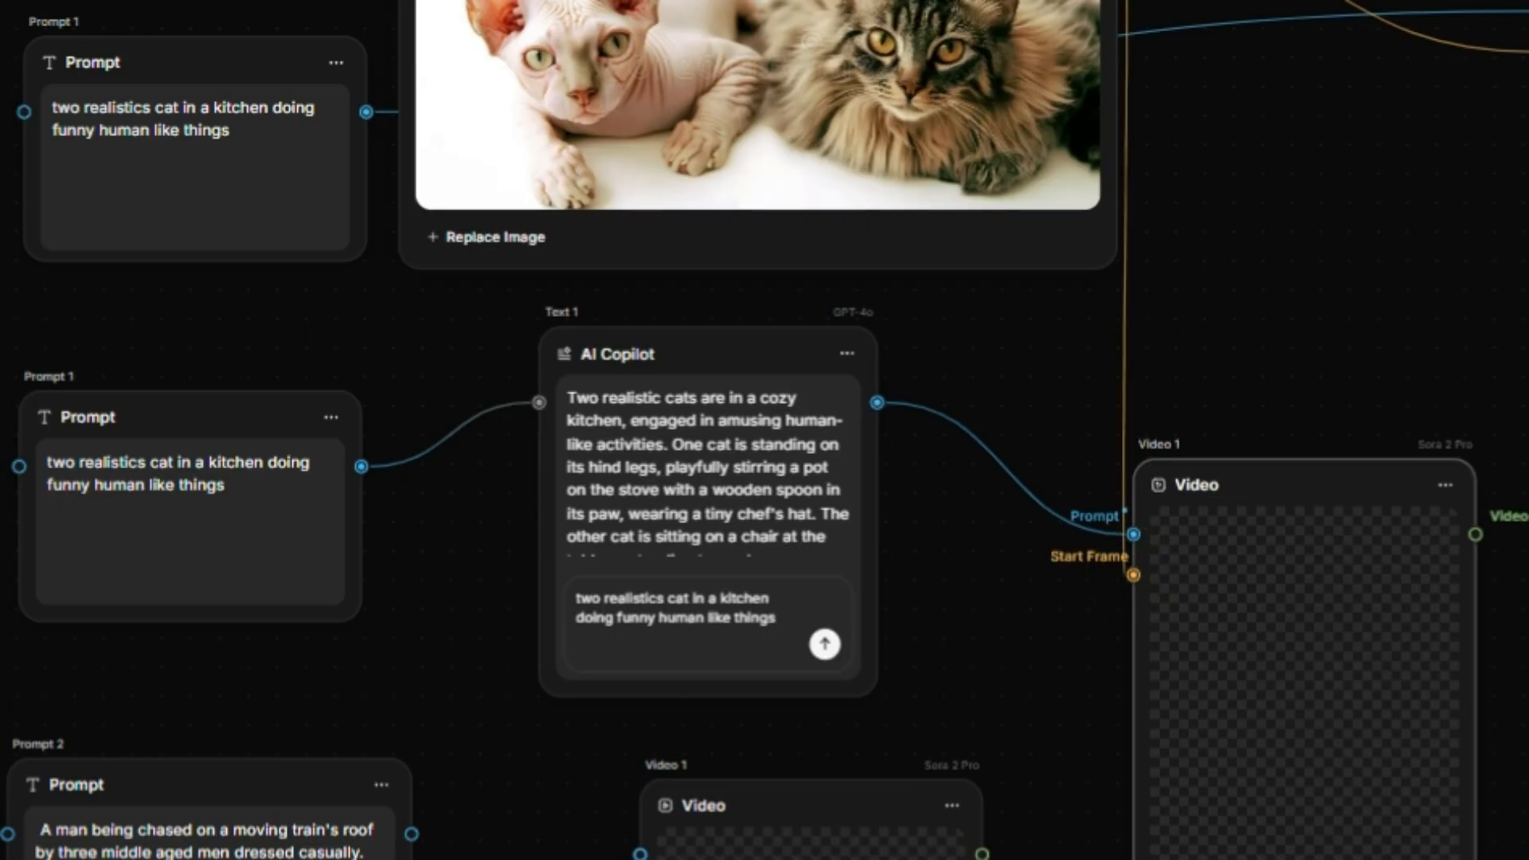
{"action": "key", "text": "ctrl+z"}
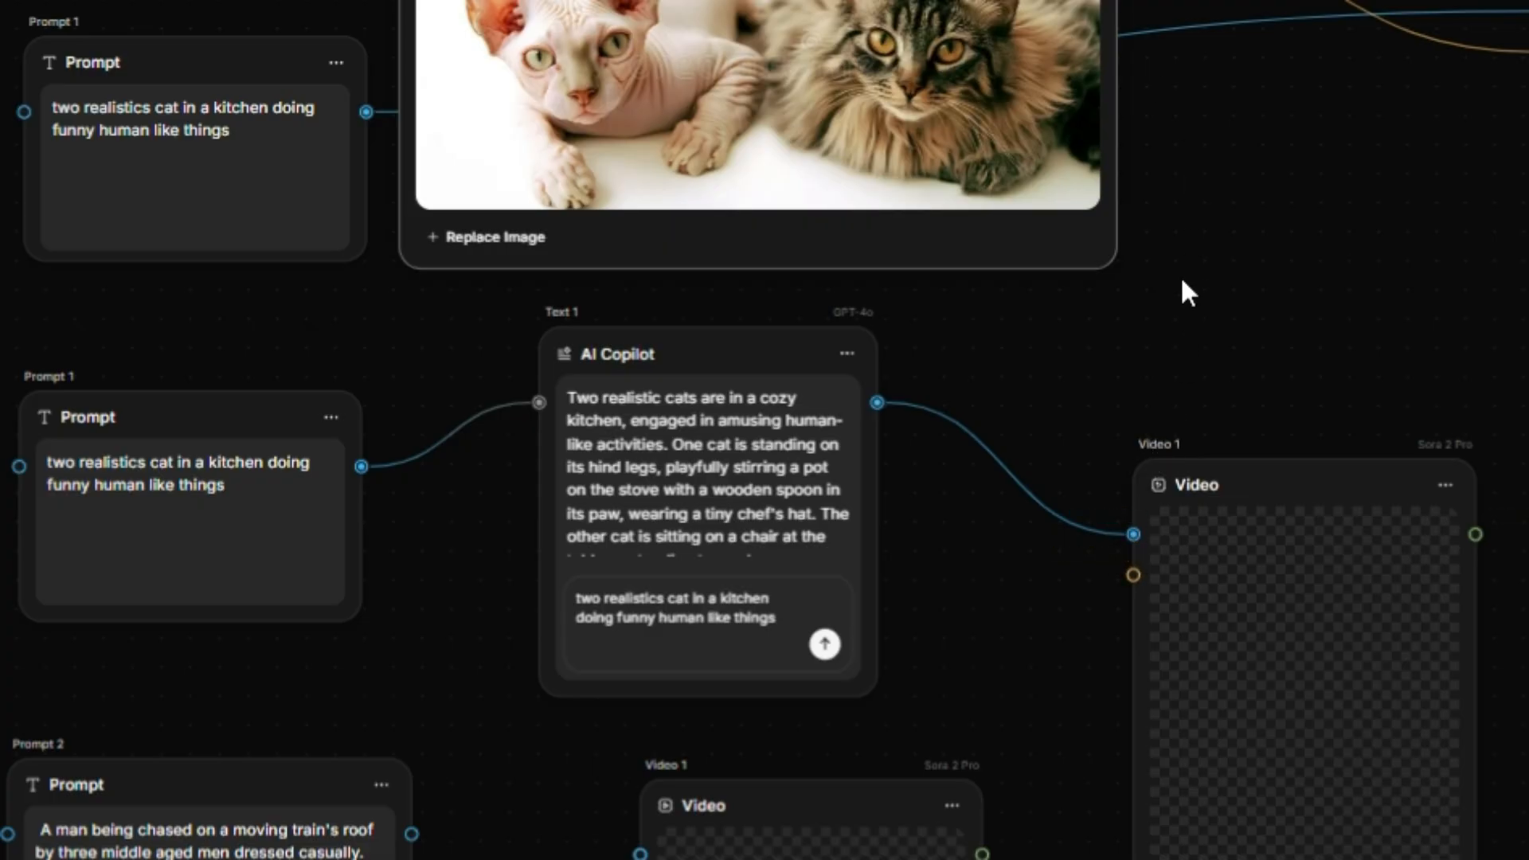
Step: Move the cat image slightly right and disconnect the AI Copilot node from the middle Video node's Prompt input
{"action": "left_click_drag", "start_coordinate": [758, 119], "coordinate": [808, 122]}
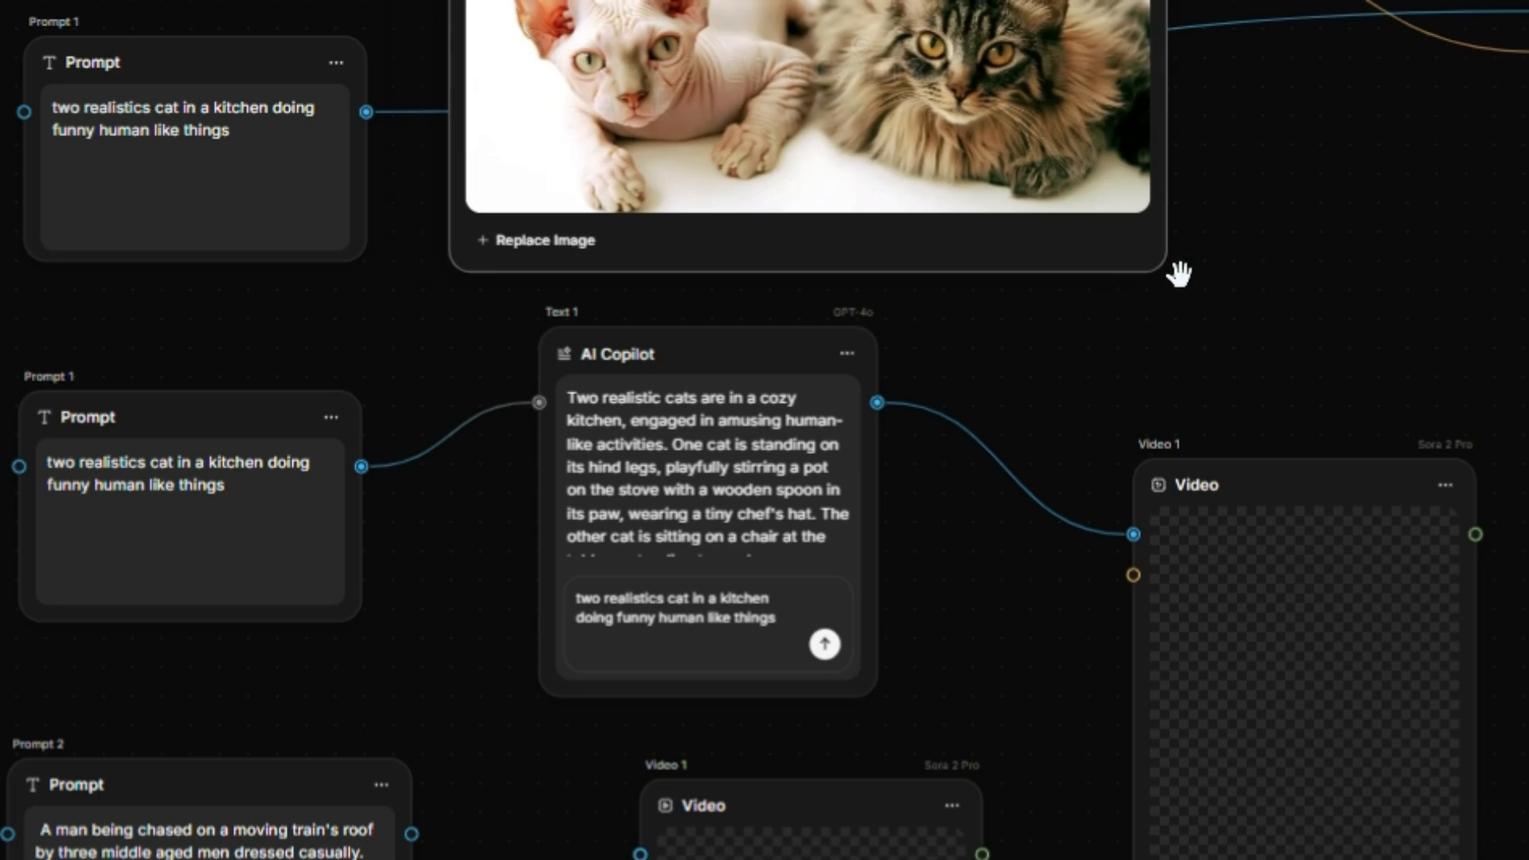
{"action": "left_click", "coordinate": [875, 404]}
{"action": "left_click", "coordinate": [1134, 535]}
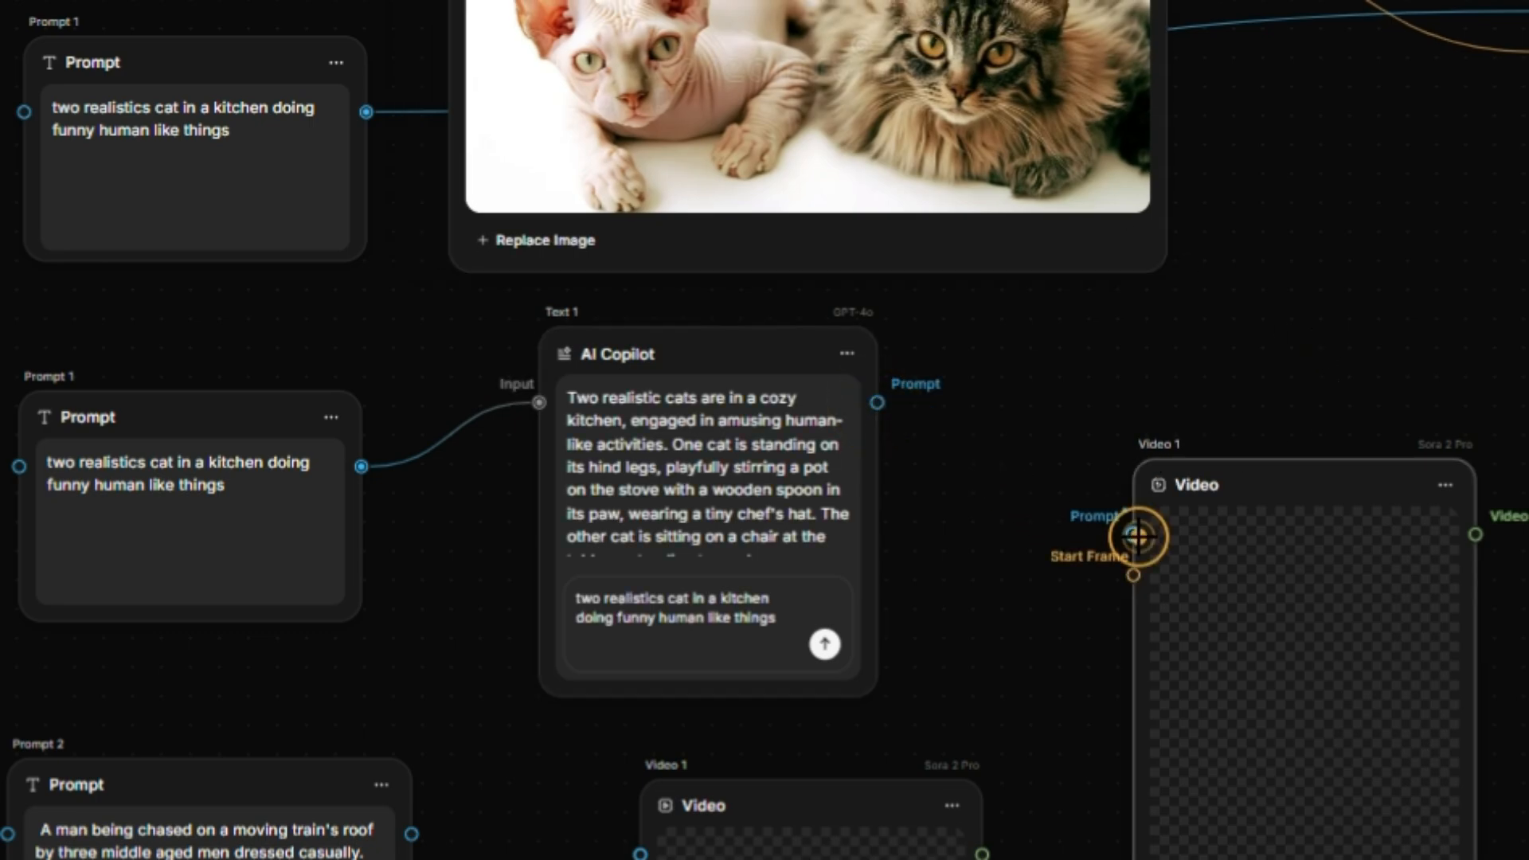
Step: Reconnect the AI Copilot node's Prompt output to the middle Video node's Prompt input and run that Video node
{"action": "left_click", "coordinate": [1007, 476]}
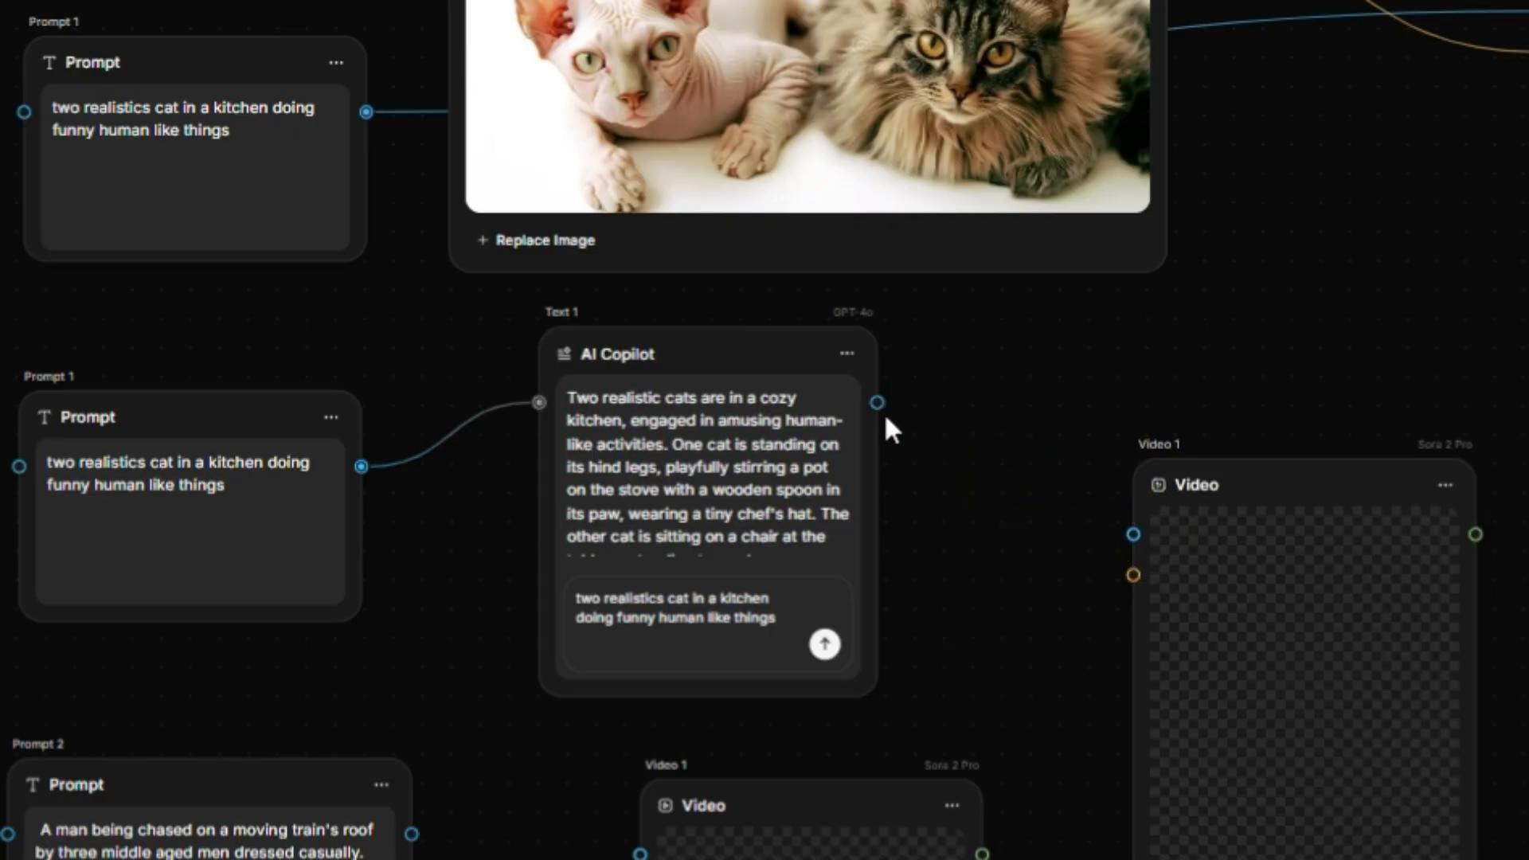
{"action": "left_click_drag", "start_coordinate": [875, 404], "coordinate": [1135, 535]}
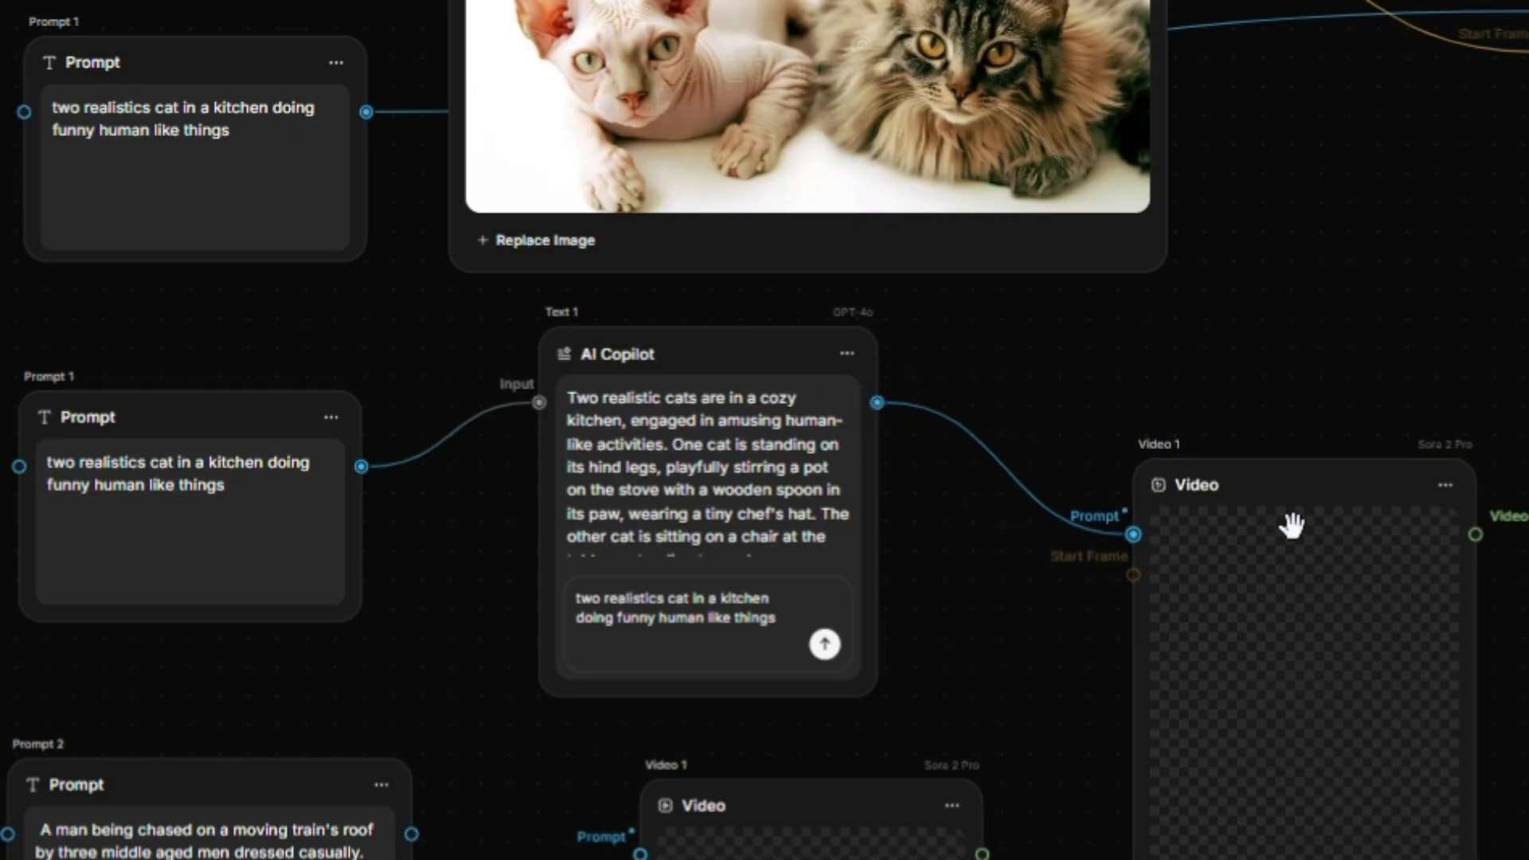
{"action": "scroll", "coordinate": [1400, 442], "scroll_direction": "down", "scroll_amount": 3}
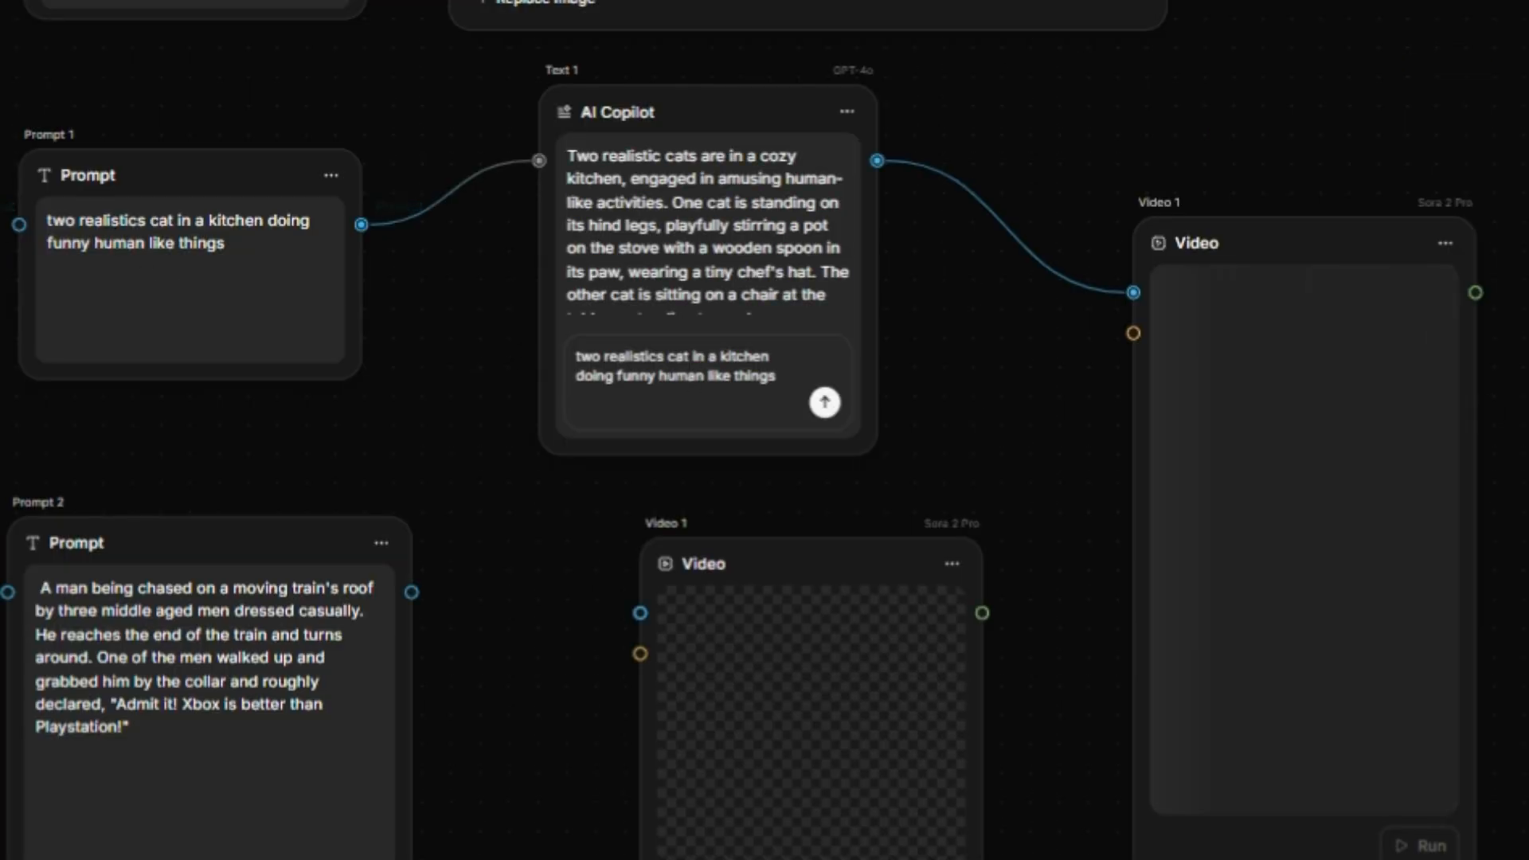
{"action": "left_click", "coordinate": [0, 194]}
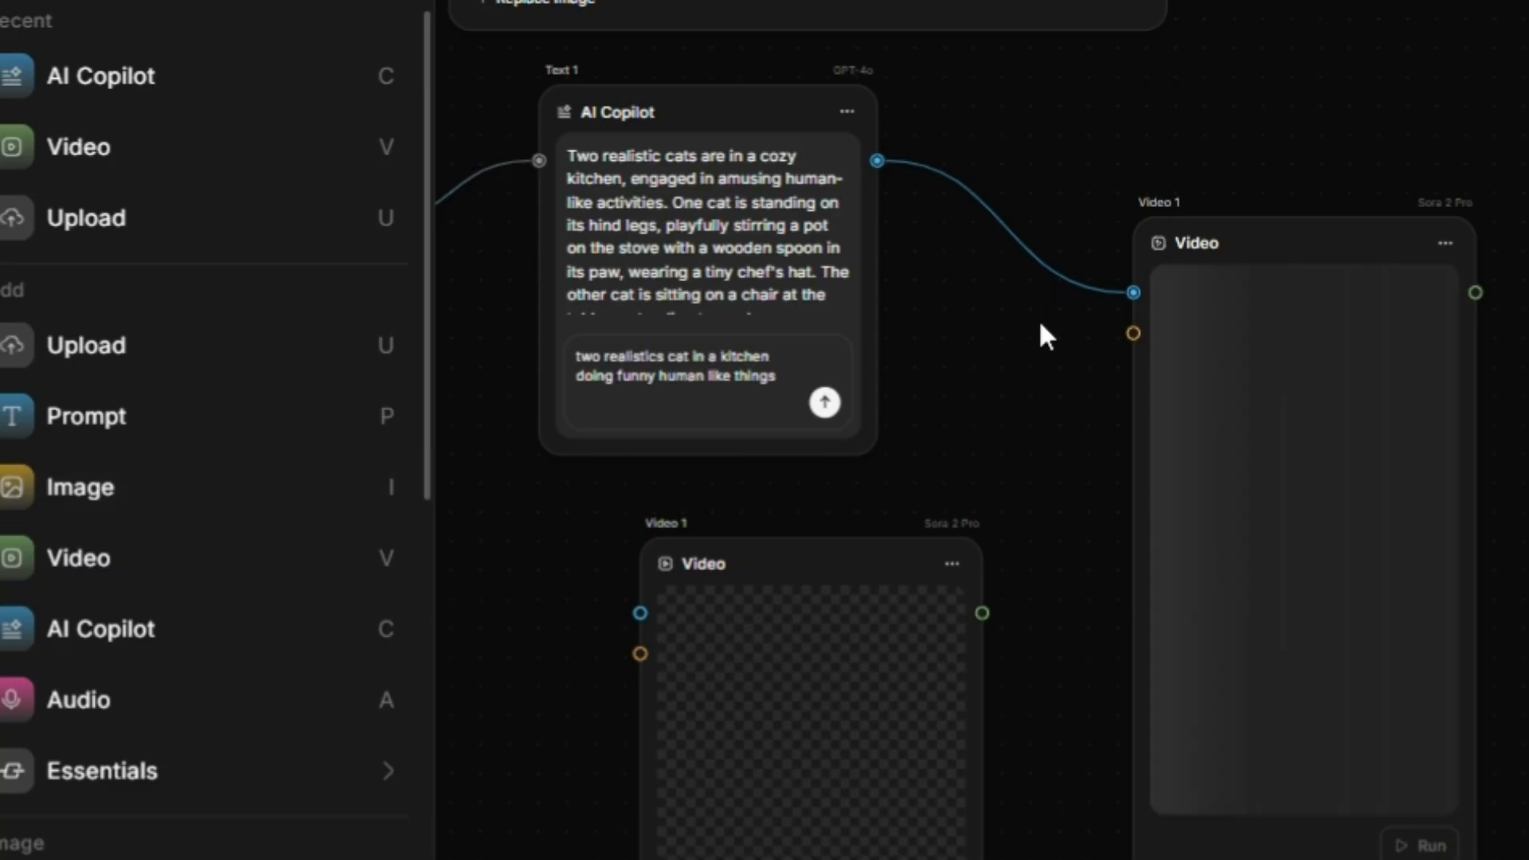
{"action": "key", "text": "Escape"}
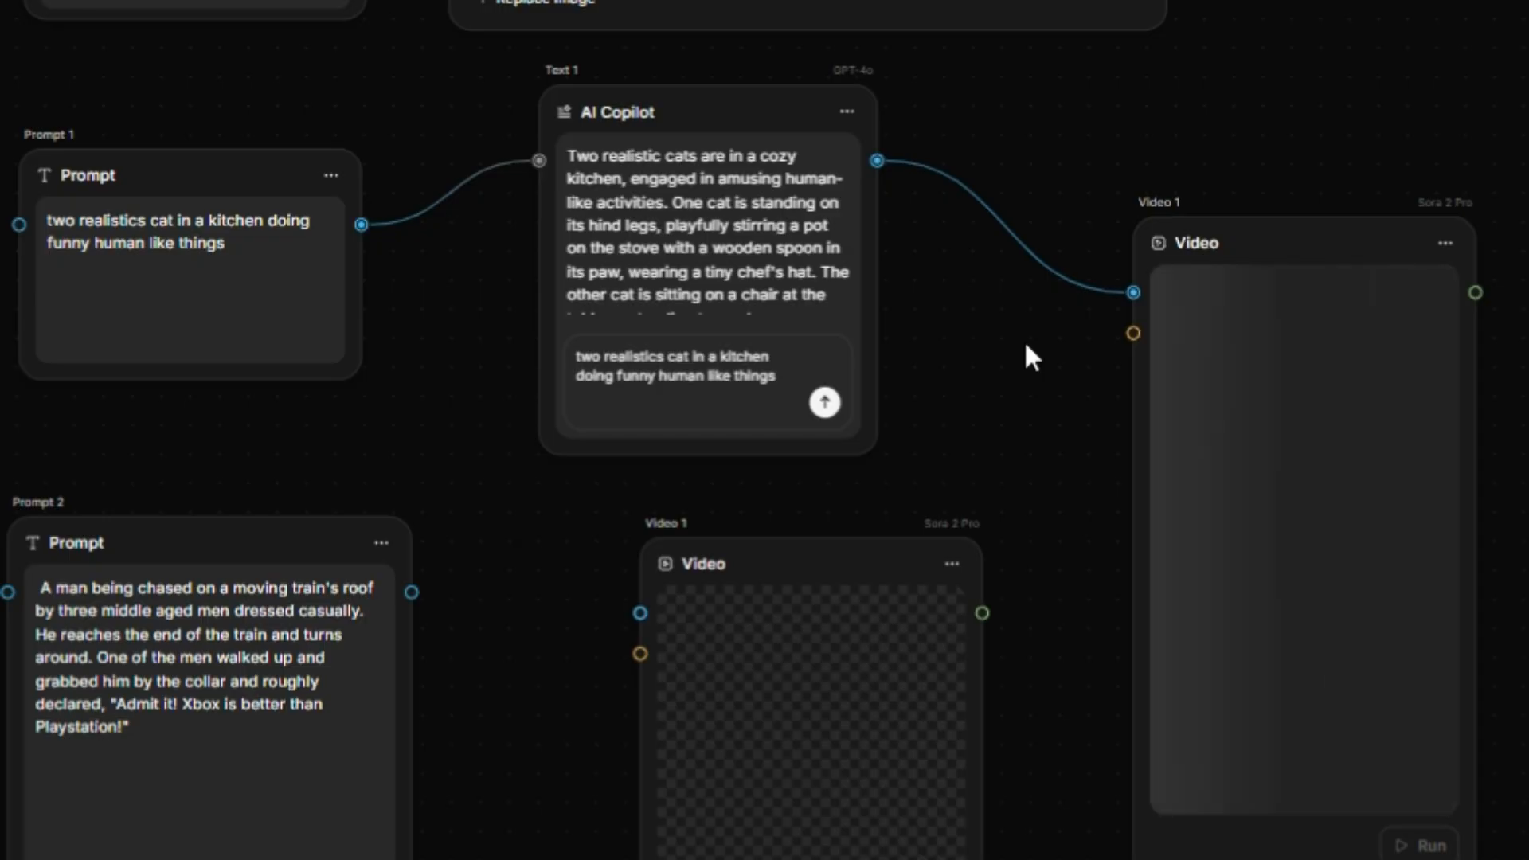
Step: Shift the train-chase Prompt node slightly down and move the third Video node right, clear of the middle Video node
{"action": "scroll", "coordinate": [1026, 346], "scroll_direction": "down", "scroll_amount": 3}
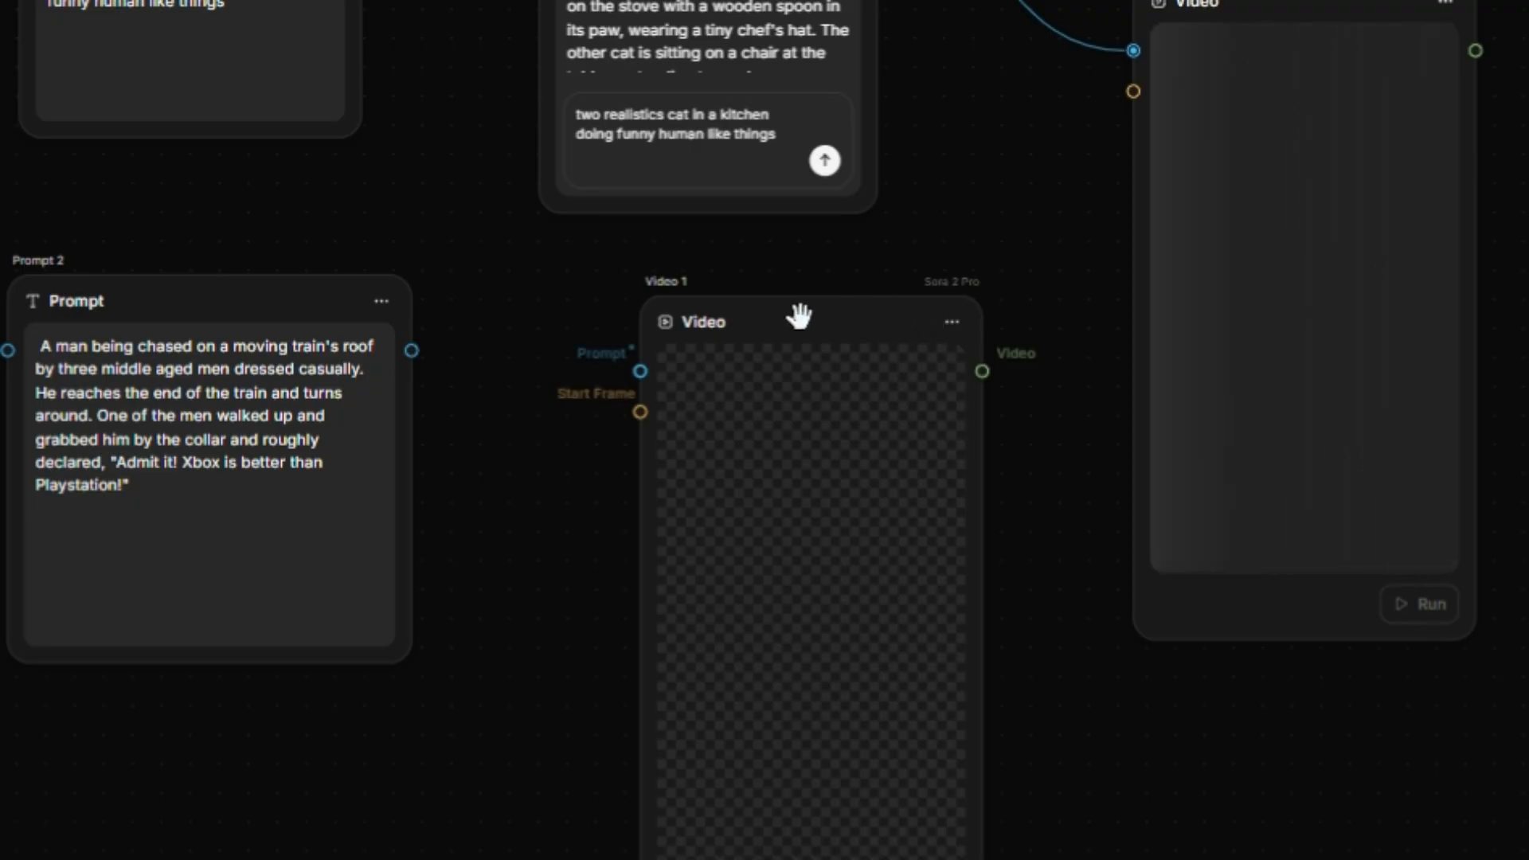
{"action": "left_click", "coordinate": [39, 349]}
{"action": "left_click_drag", "start_coordinate": [40, 349], "coordinate": [63, 387]}
{"action": "left_click", "coordinate": [323, 268]}
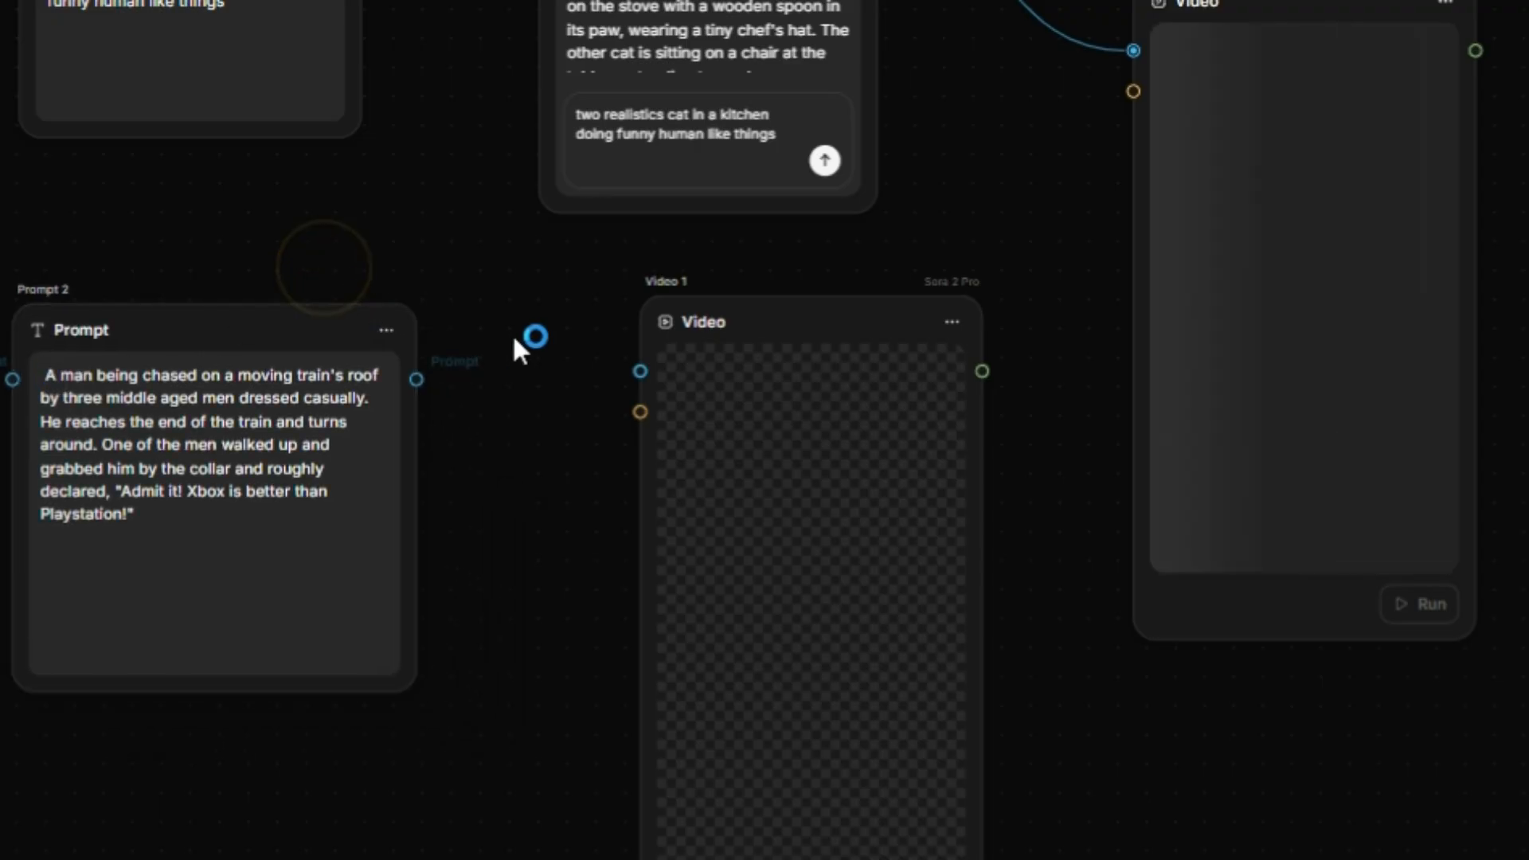
{"action": "left_click_drag", "start_coordinate": [798, 326], "coordinate": [1528, 360]}
{"action": "left_click", "coordinate": [999, 458]}
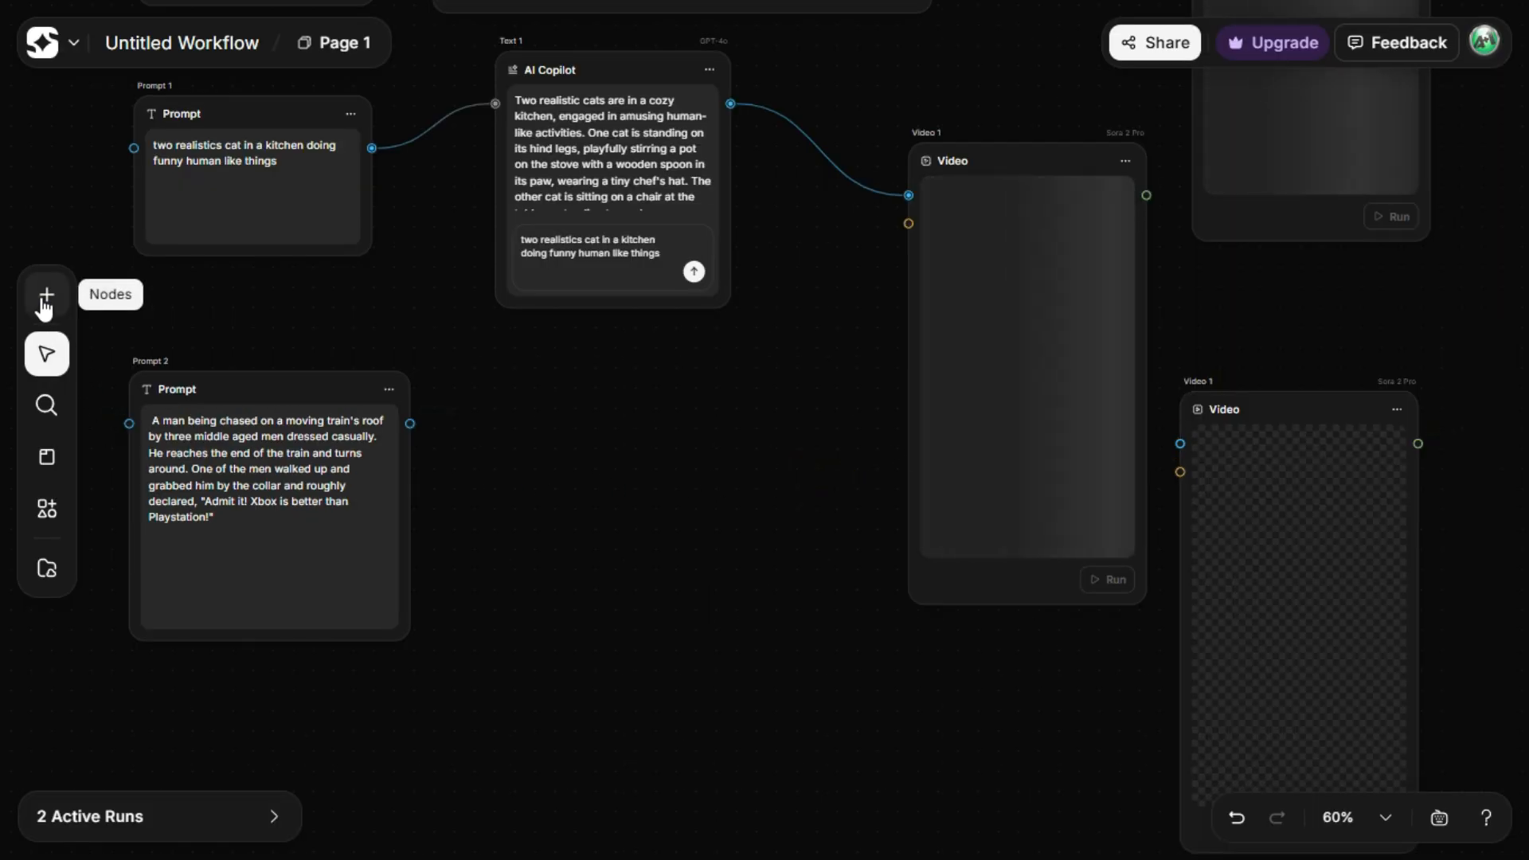
Step: Add an Image node and place it beside the train-chase Prompt node, below the AI Copilot node
{"action": "left_click", "coordinate": [46, 301]}
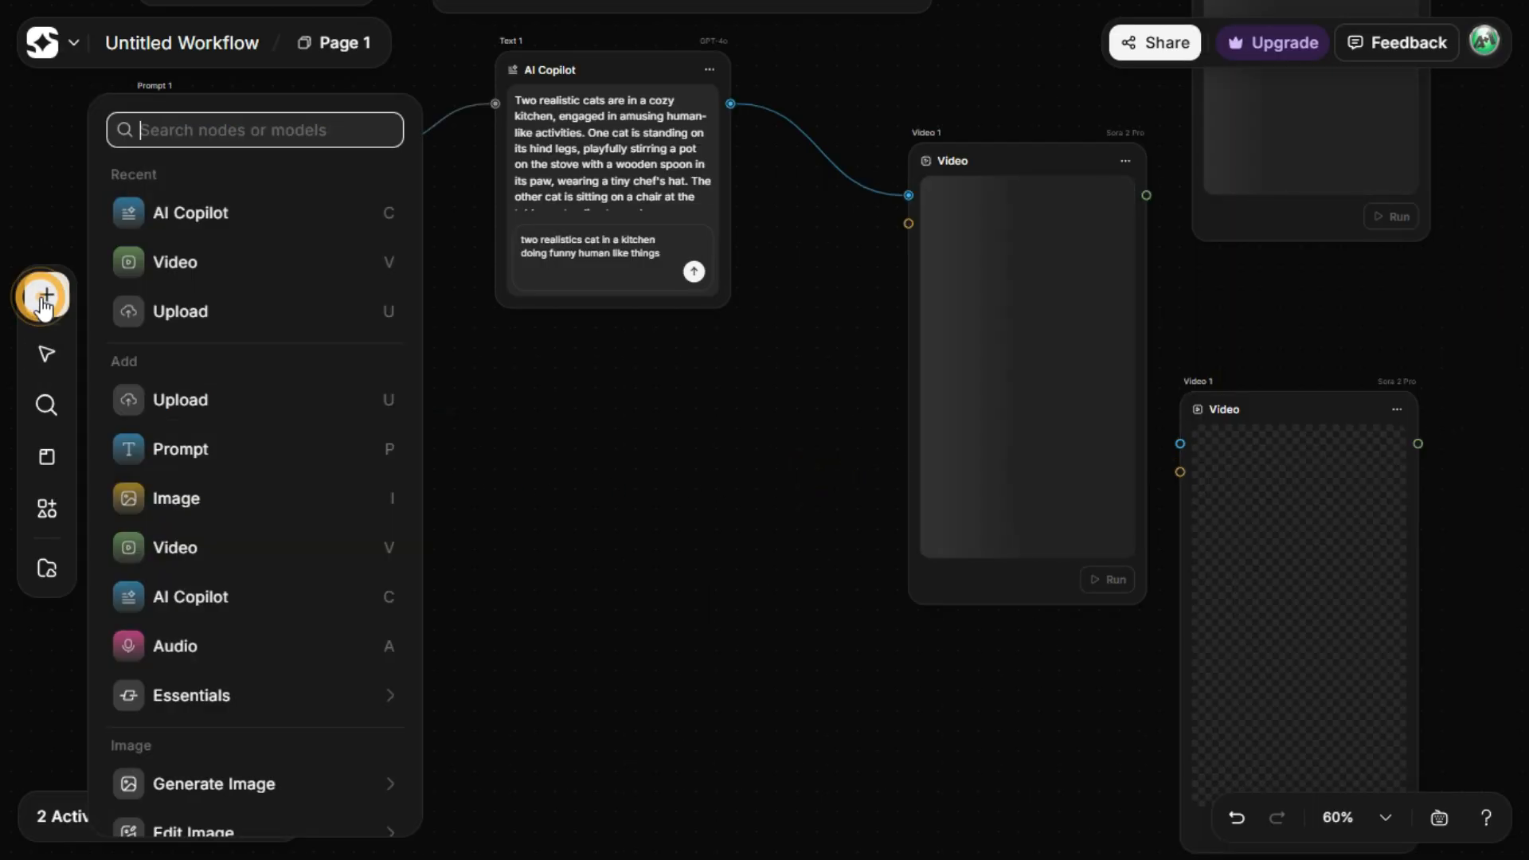
{"action": "left_click", "coordinate": [182, 504]}
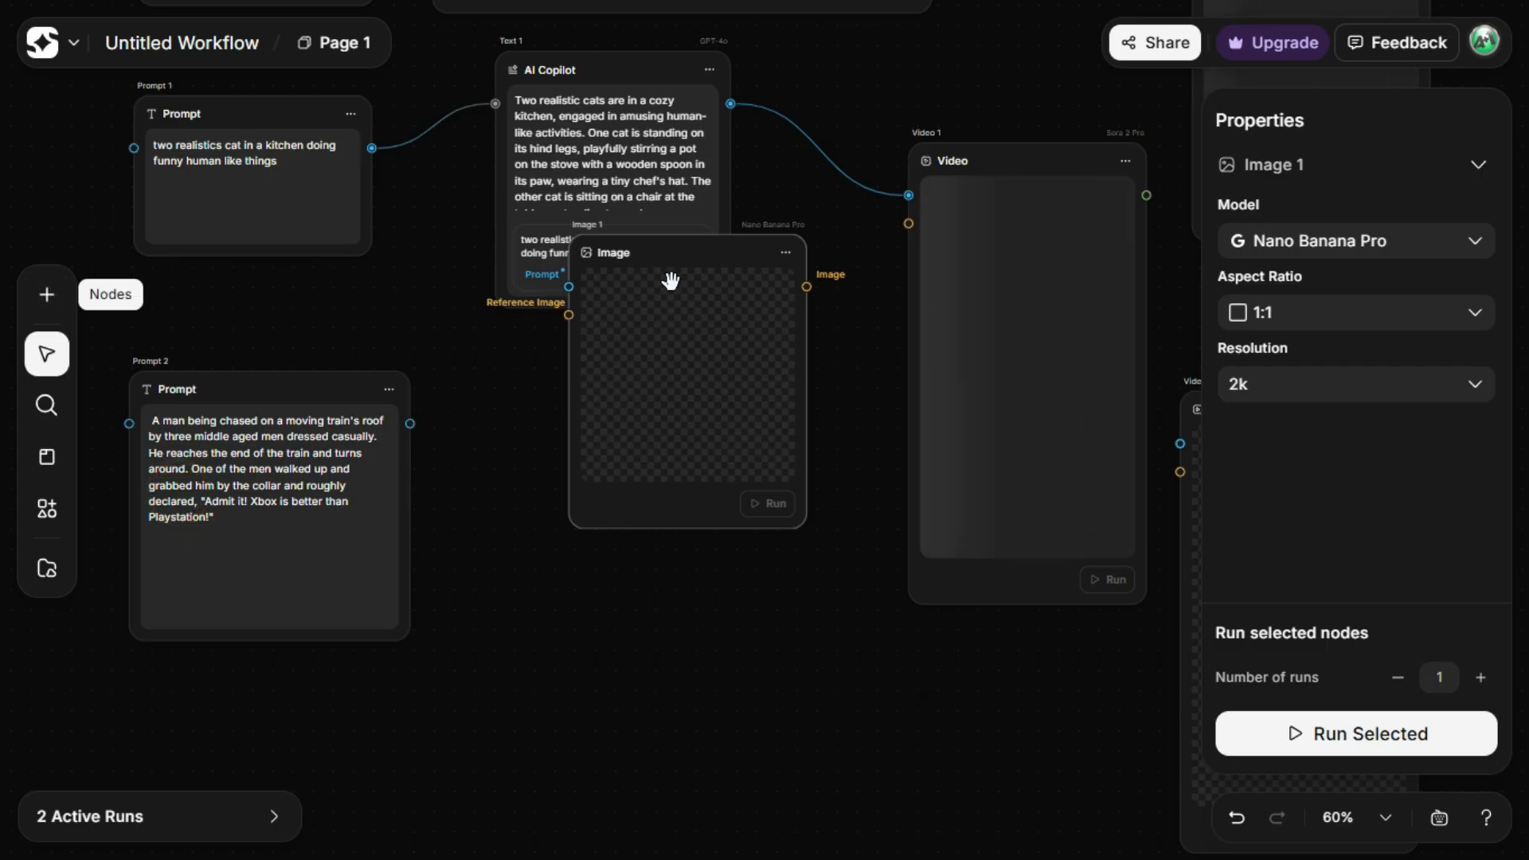
{"action": "left_click_drag", "start_coordinate": [681, 257], "coordinate": [633, 413]}
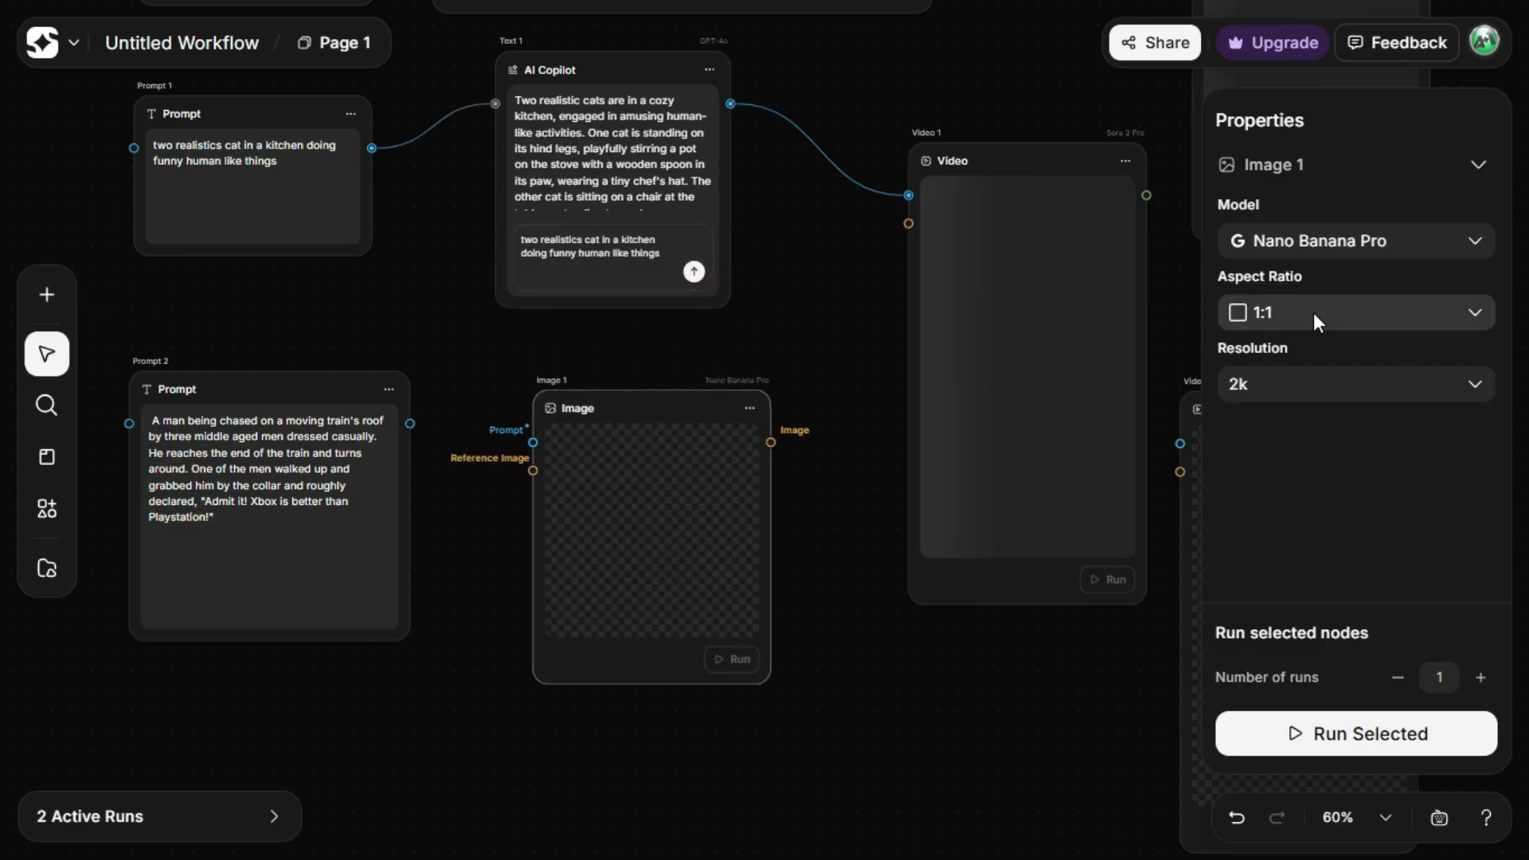
Step: Set the new Image node's aspect ratio to 9:16 and its resolution to 1k
{"action": "left_click", "coordinate": [1313, 312]}
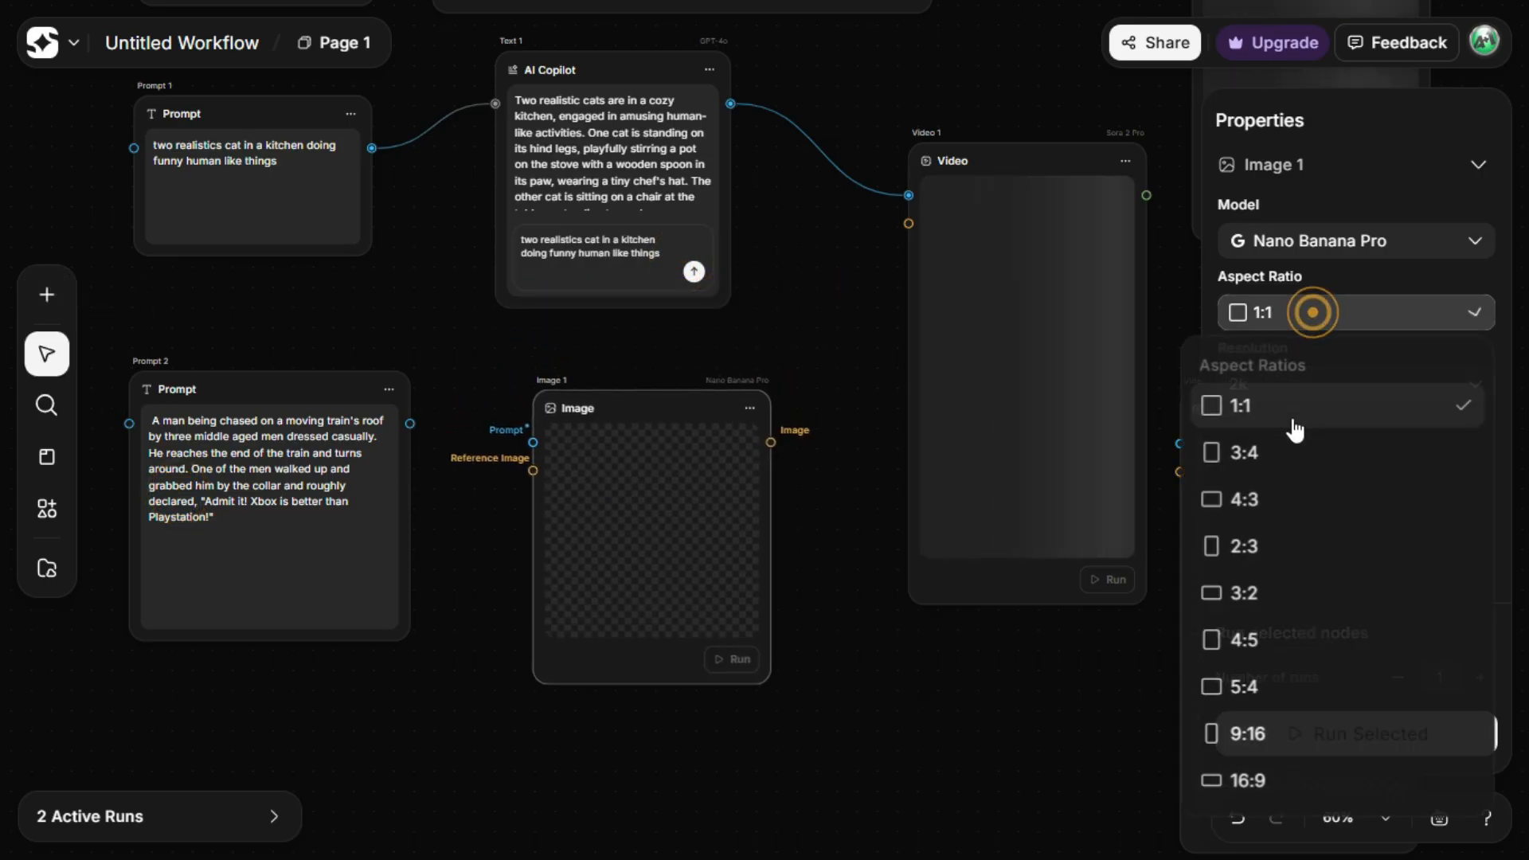
{"action": "left_click", "coordinate": [1269, 745]}
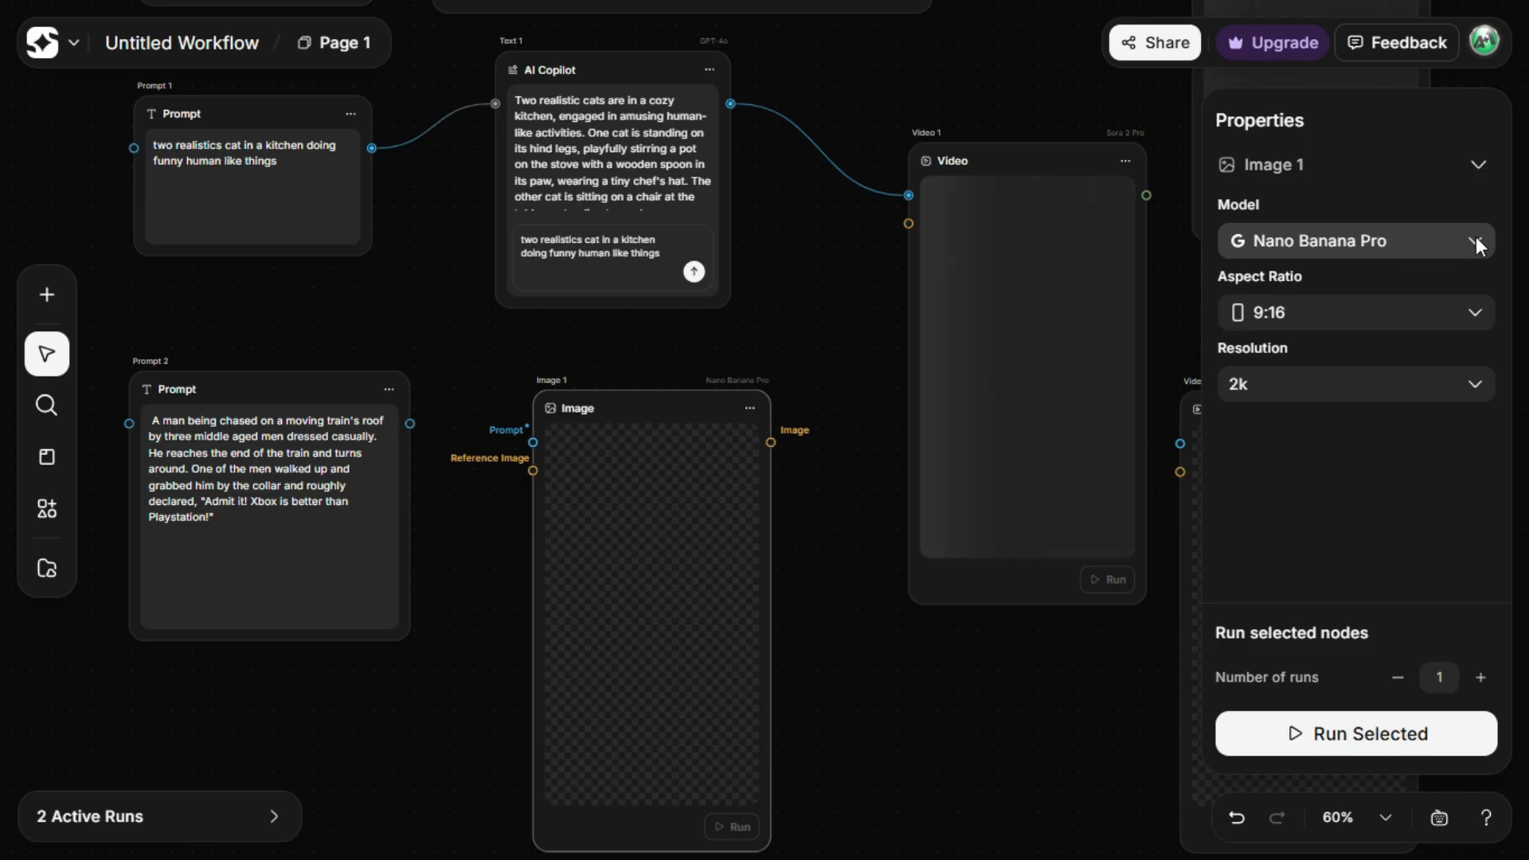
{"action": "left_click", "coordinate": [1437, 382]}
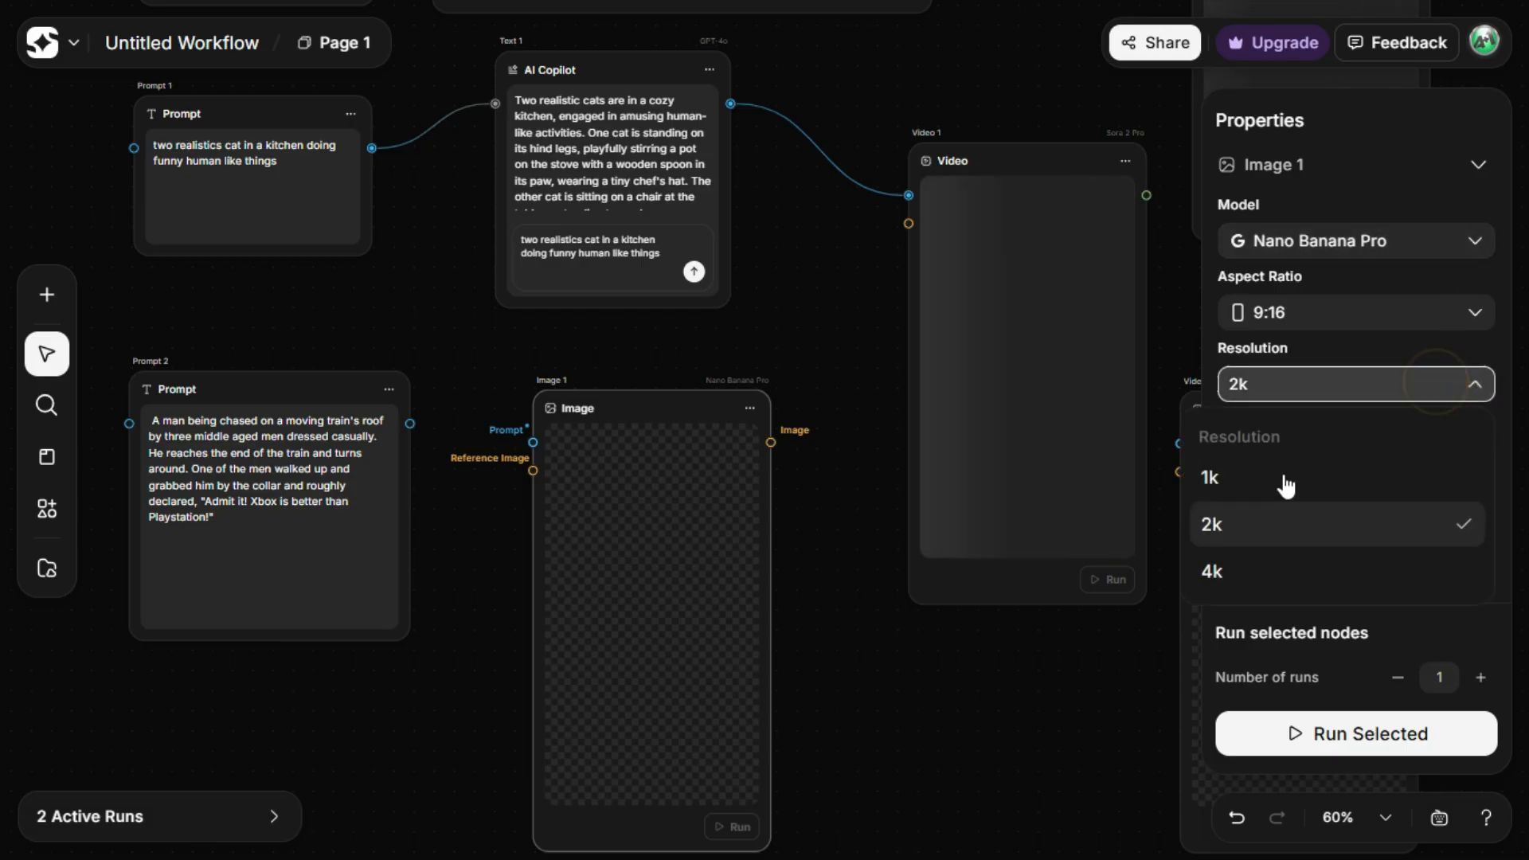
{"action": "left_click", "coordinate": [1276, 489]}
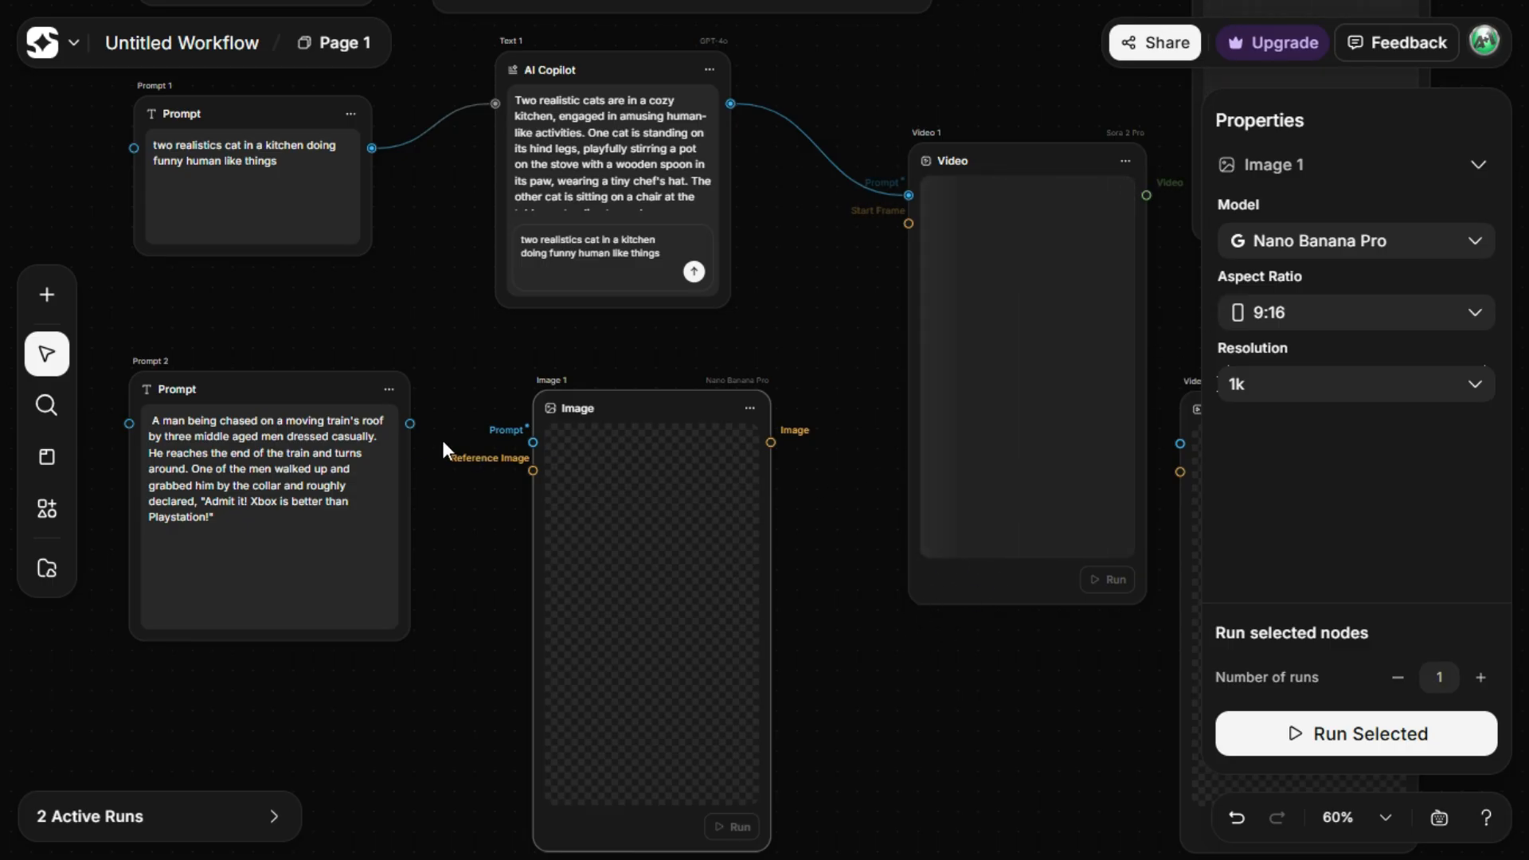
Step: Connect the train-chase Prompt node to the Prompt inputs of the Image and third Video nodes, and the Image output to that Video's Start Frame
{"action": "left_click_drag", "start_coordinate": [409, 424], "coordinate": [533, 442]}
{"action": "left_click", "coordinate": [884, 634]}
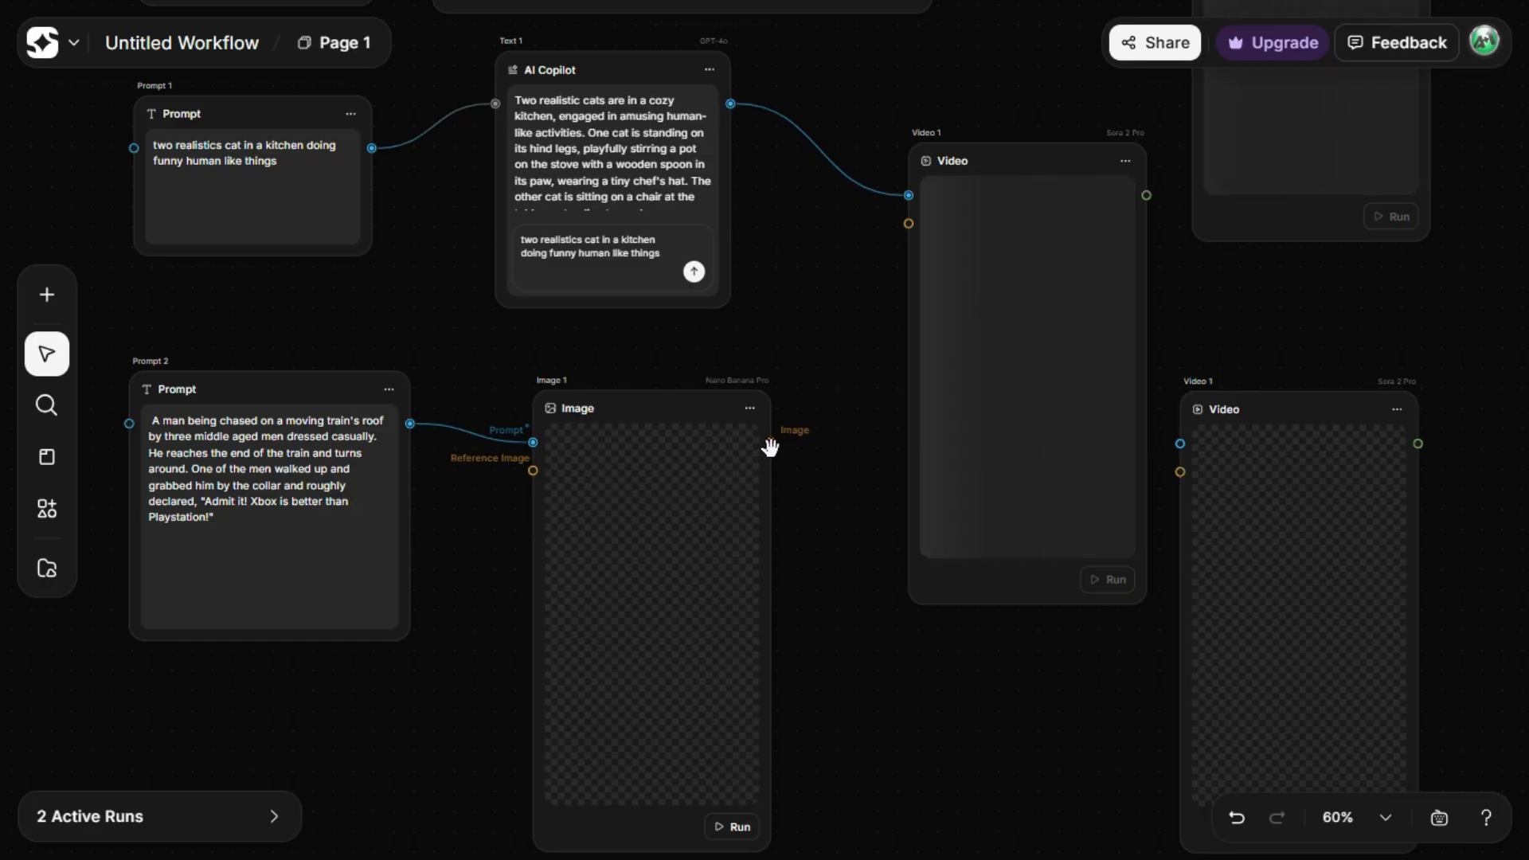
{"action": "left_click_drag", "start_coordinate": [770, 444], "coordinate": [1180, 471]}
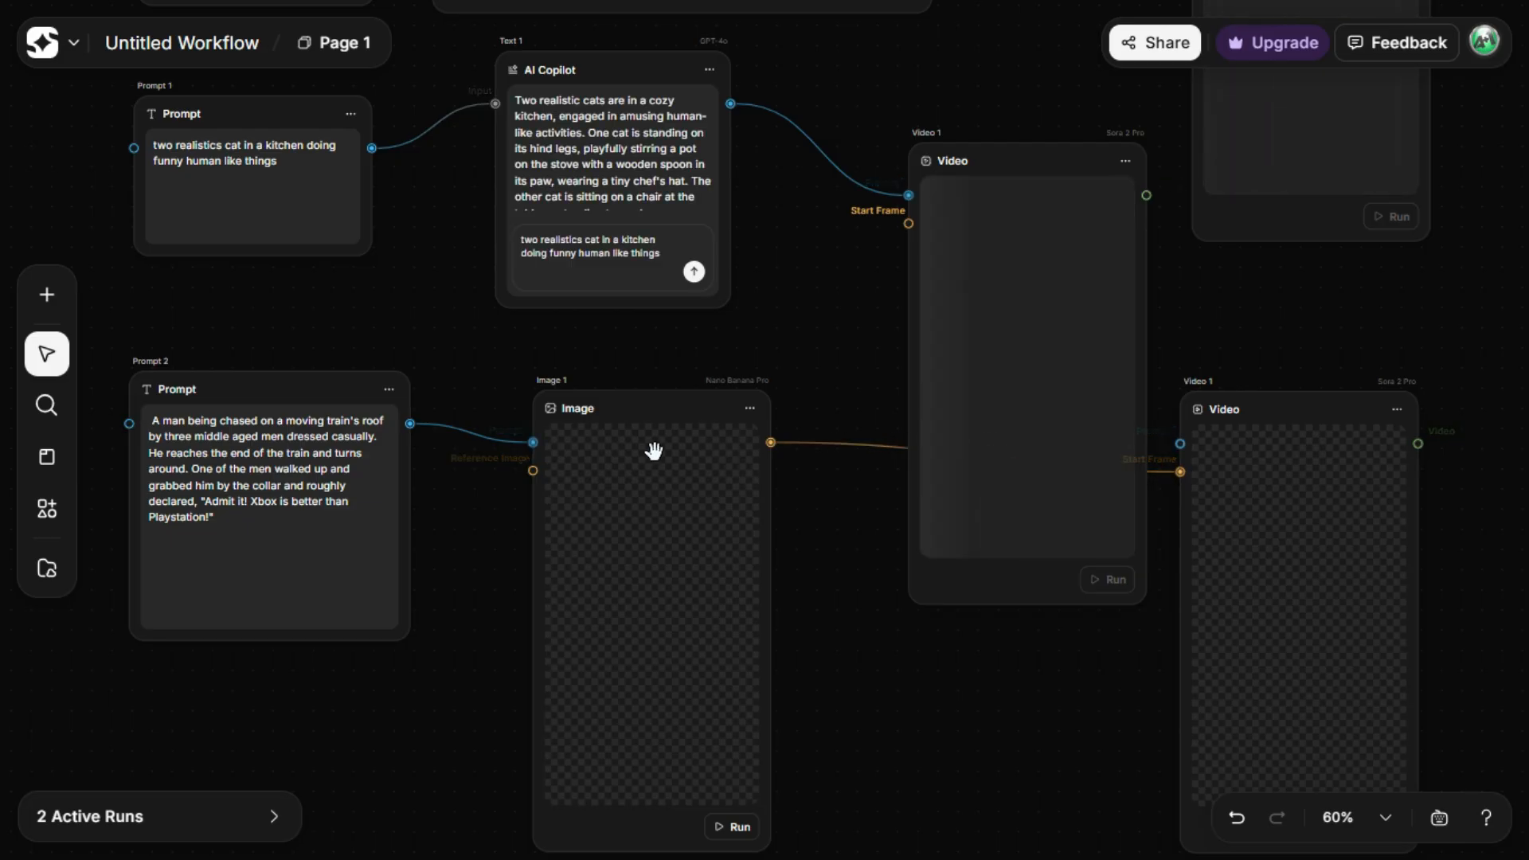
{"action": "left_click_drag", "start_coordinate": [410, 425], "coordinate": [1181, 444]}
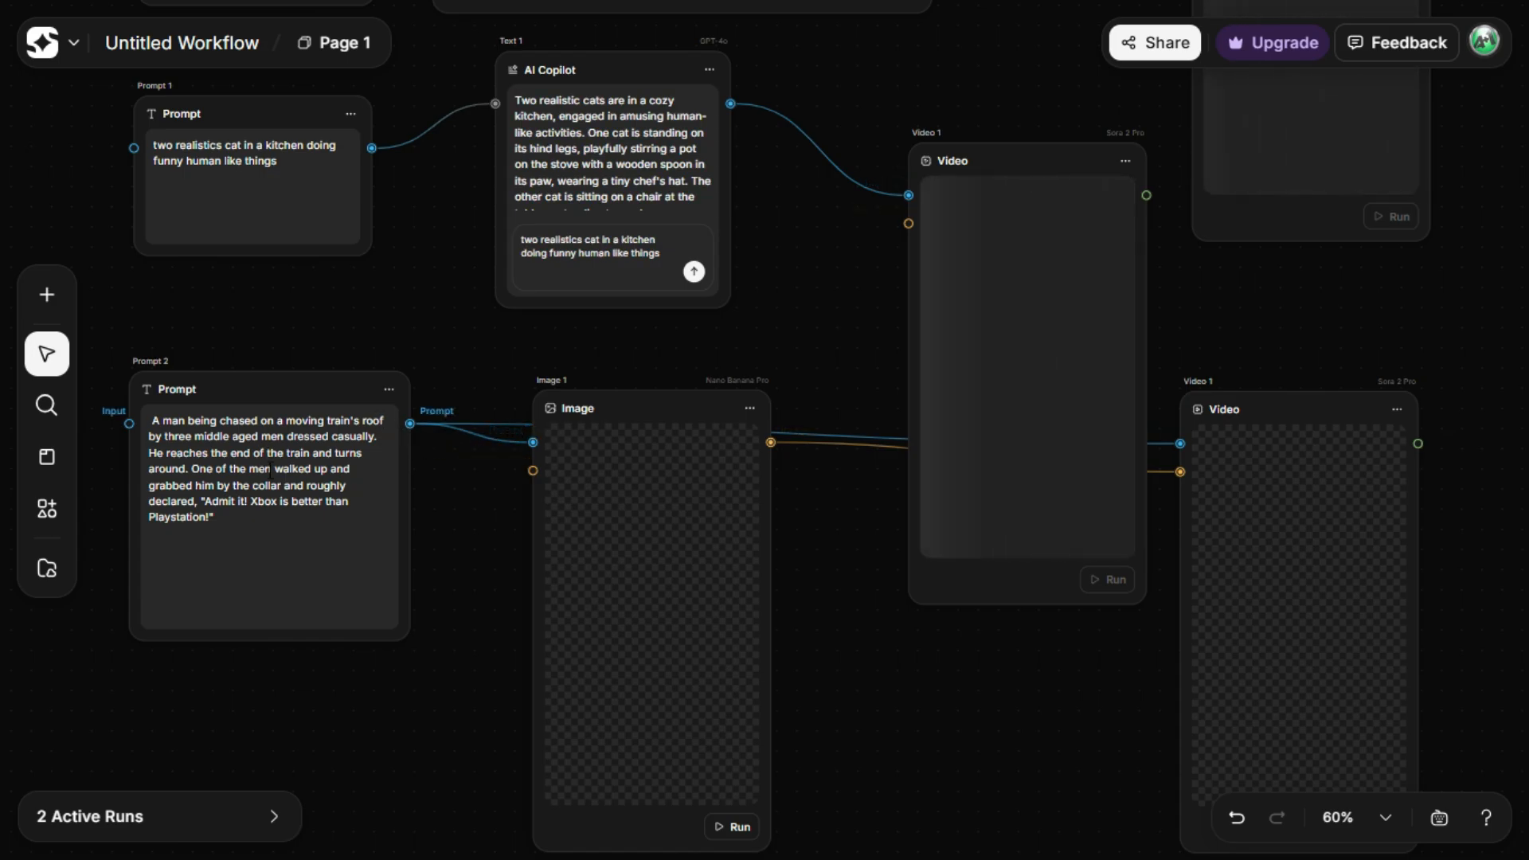
Step: Disconnect the Image node's output from the third Video node's Start Frame input
{"action": "left_click", "coordinate": [1180, 473]}
{"action": "left_click", "coordinate": [771, 445]}
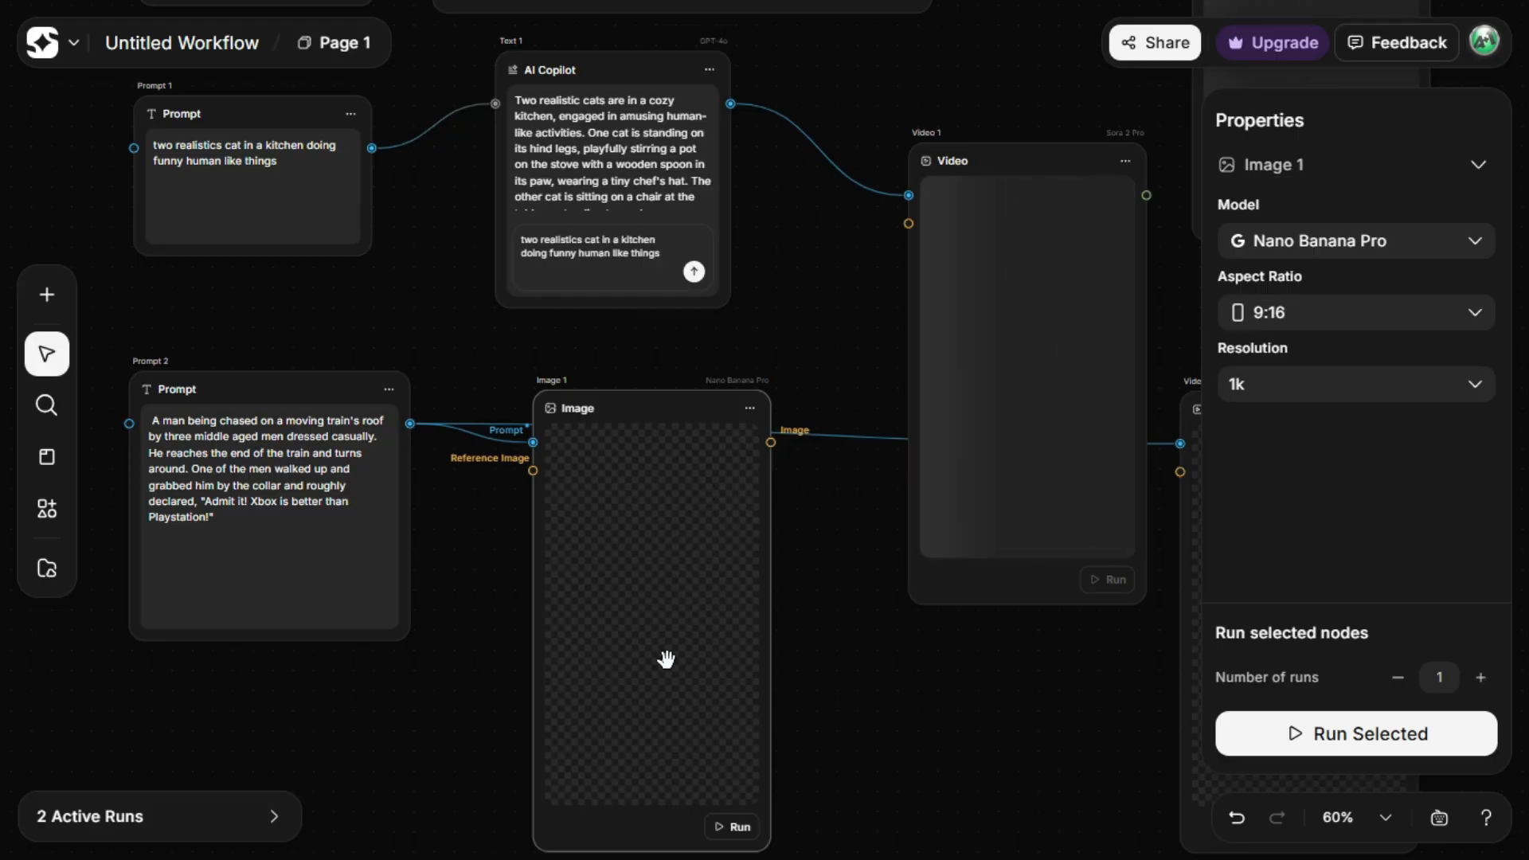
{"action": "left_click", "coordinate": [961, 676]}
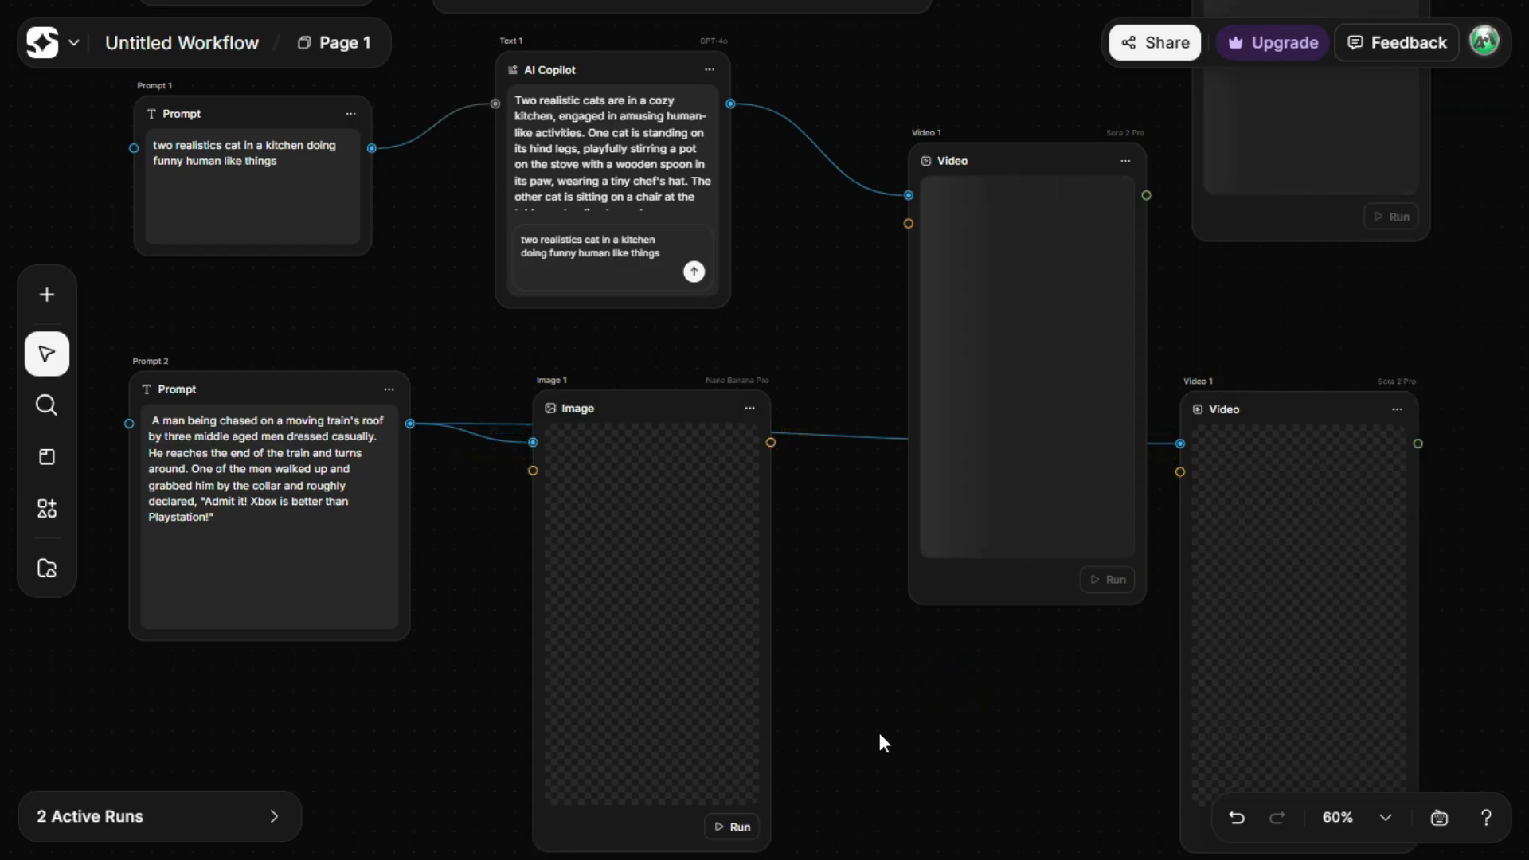
Step: Run the third Video node and the Image node to generate the train-chase video and image
{"action": "scroll", "coordinate": [882, 743], "scroll_direction": "up", "scroll_amount": 5}
{"action": "scroll", "coordinate": [879, 744], "scroll_direction": "up", "scroll_amount": 3}
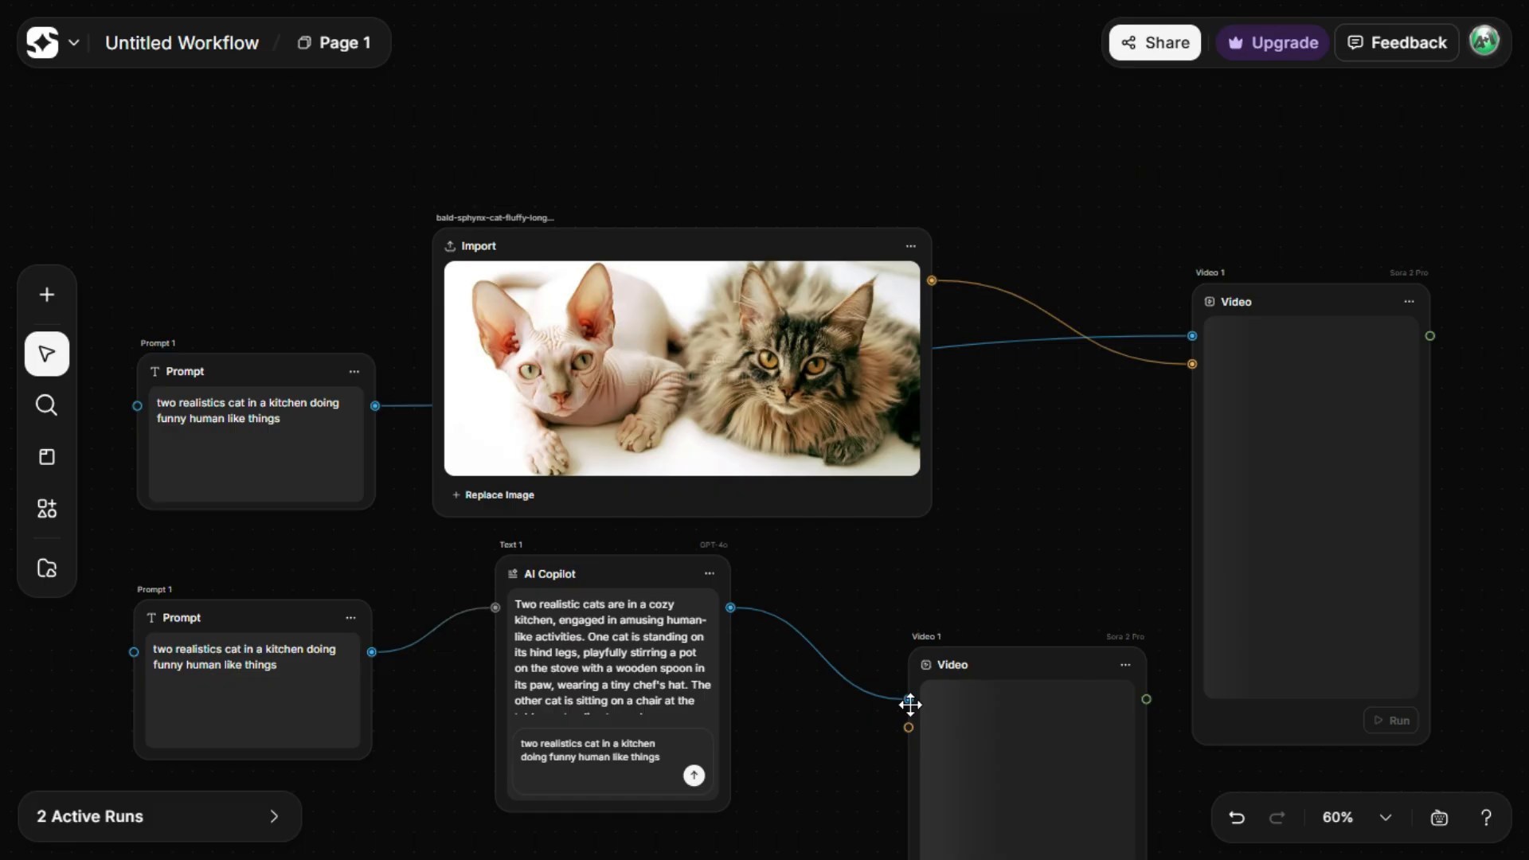
{"action": "scroll", "coordinate": [1044, 672], "scroll_direction": "down", "scroll_amount": 15}
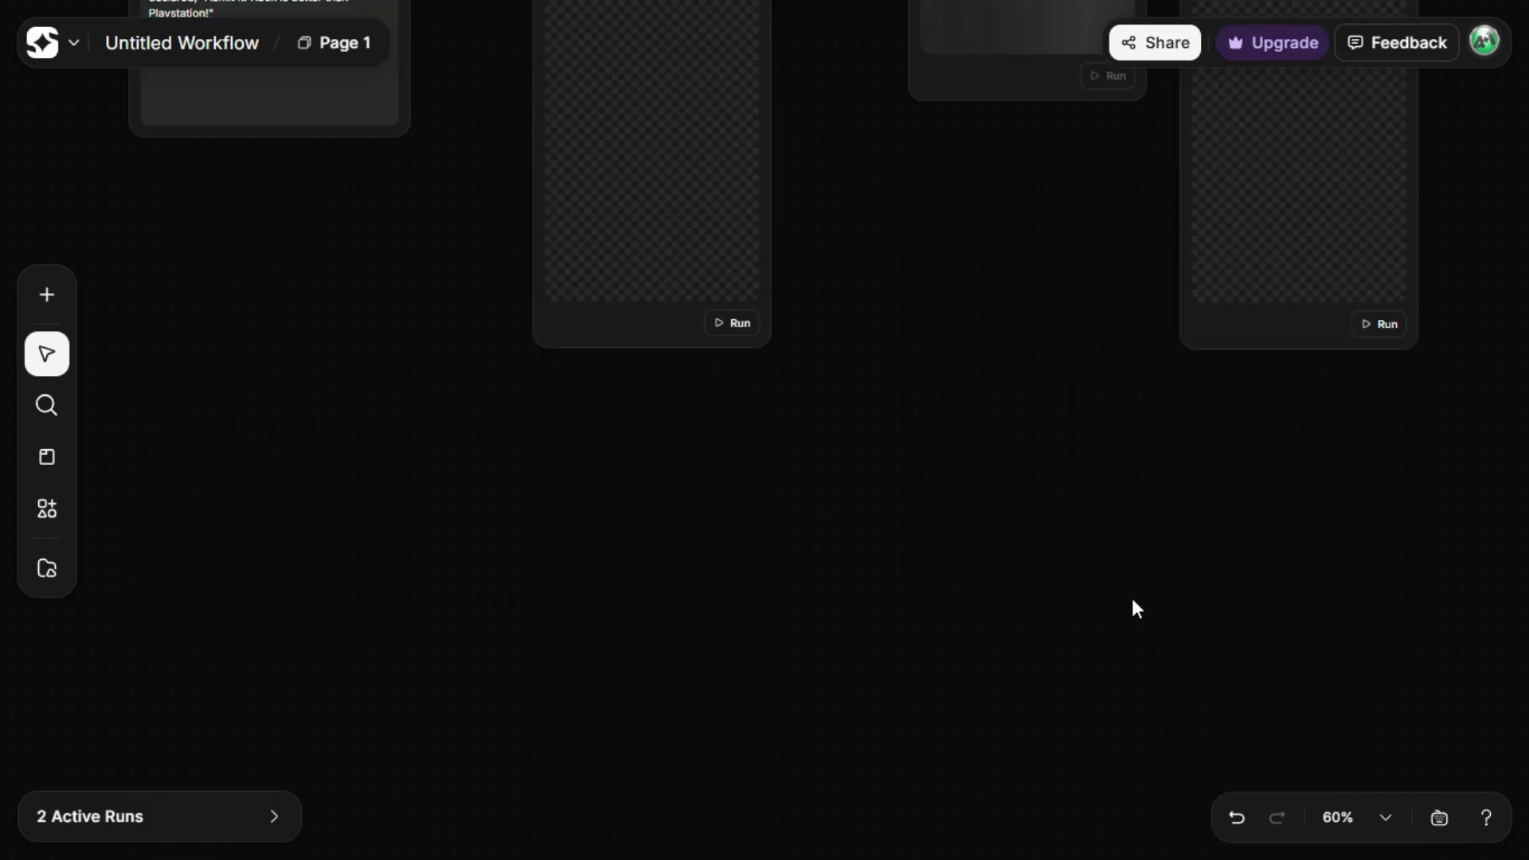
{"action": "left_click", "coordinate": [1380, 327]}
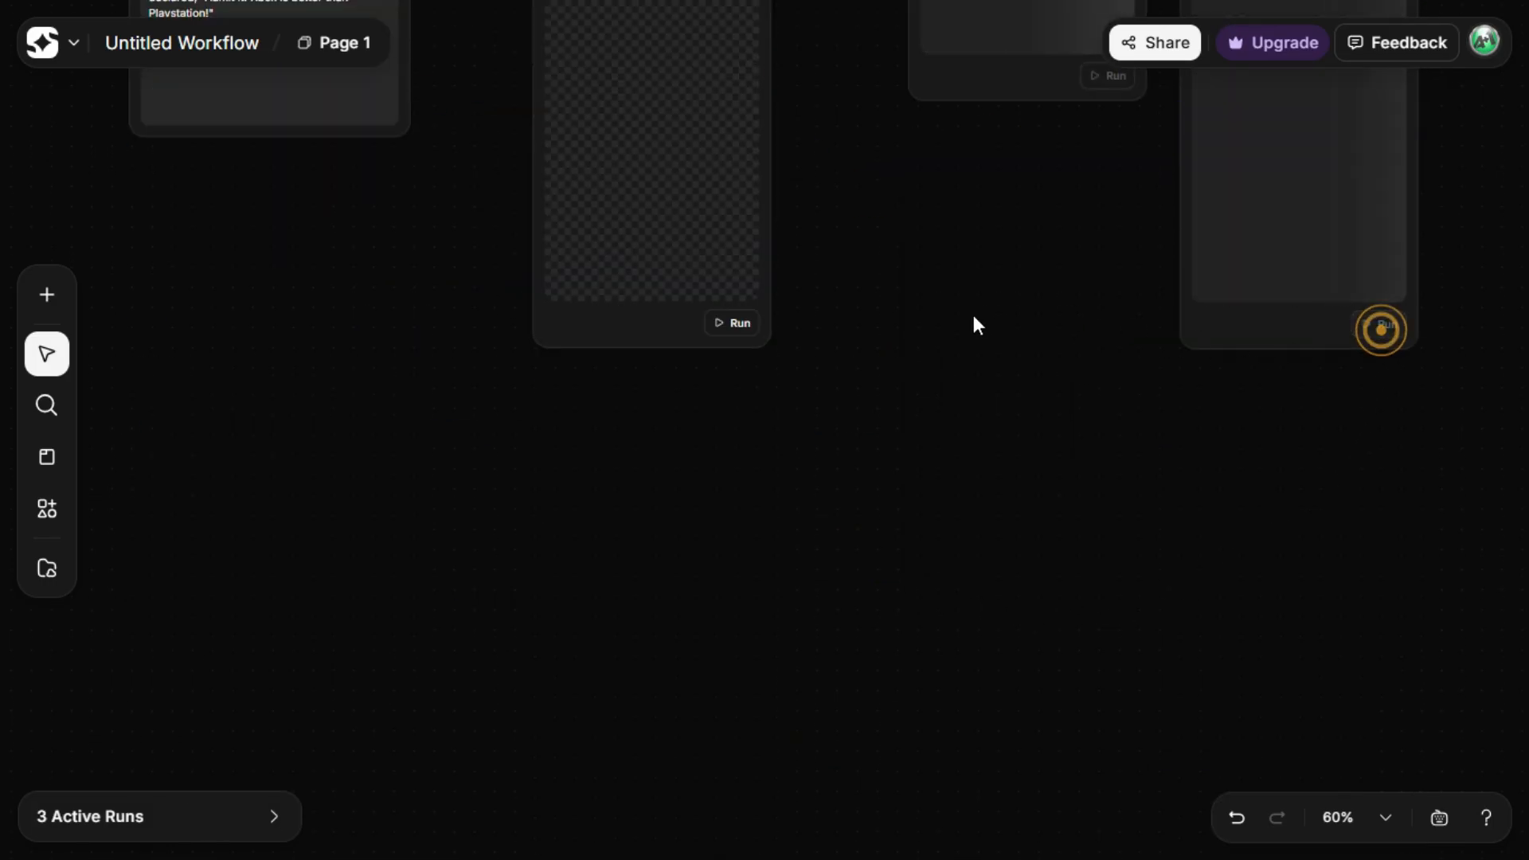
{"action": "left_click", "coordinate": [730, 323]}
Step: Find the failed generation among the white horse Video node's results and delete it
{"action": "scroll", "coordinate": [701, 293], "scroll_direction": "up", "scroll_amount": 10}
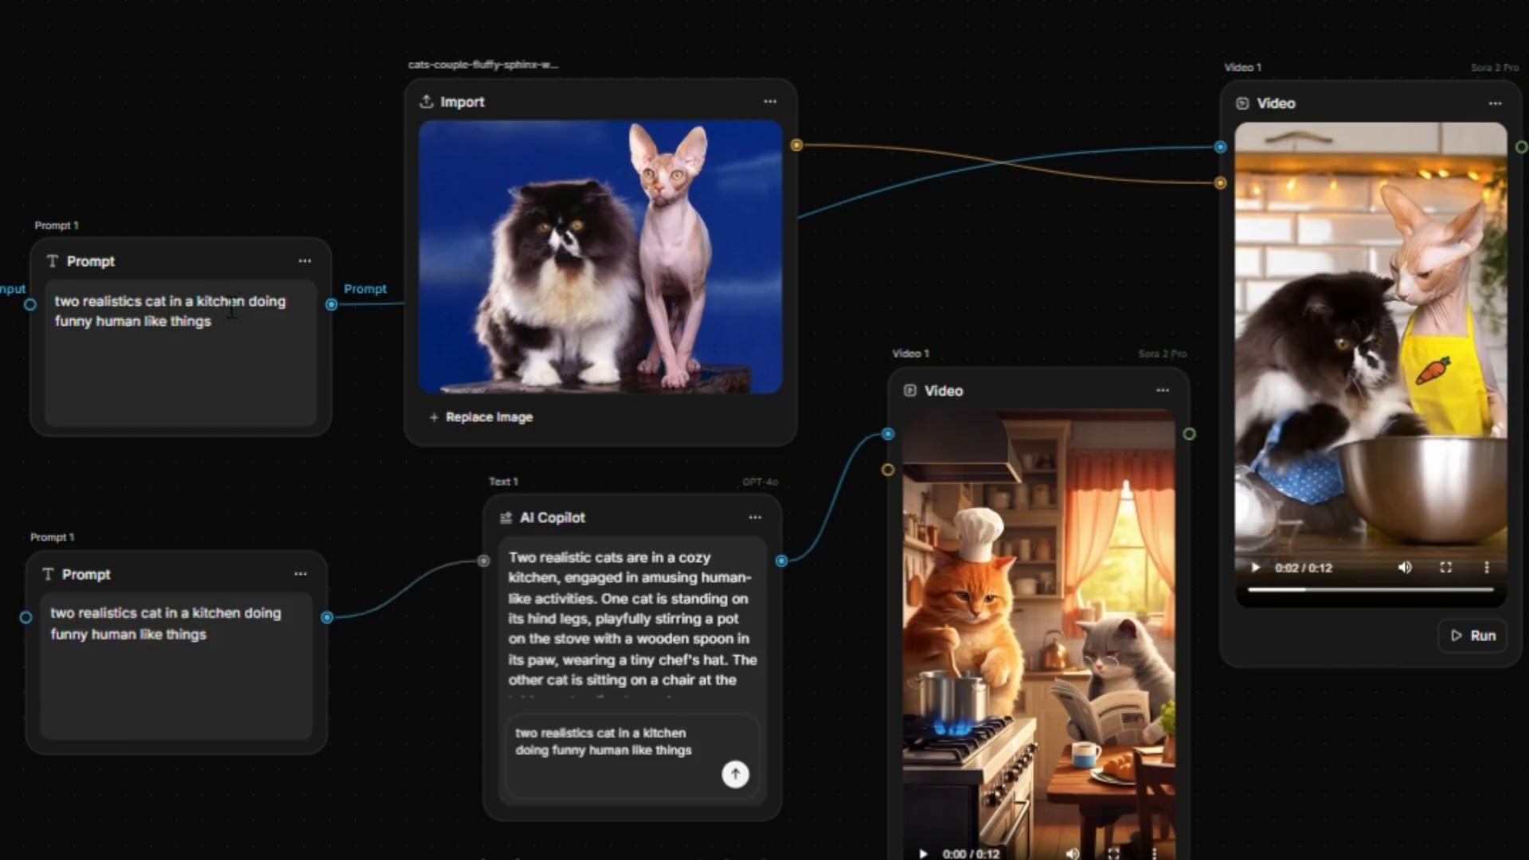
{"action": "scroll", "coordinate": [228, 304], "scroll_direction": "down", "scroll_amount": 10}
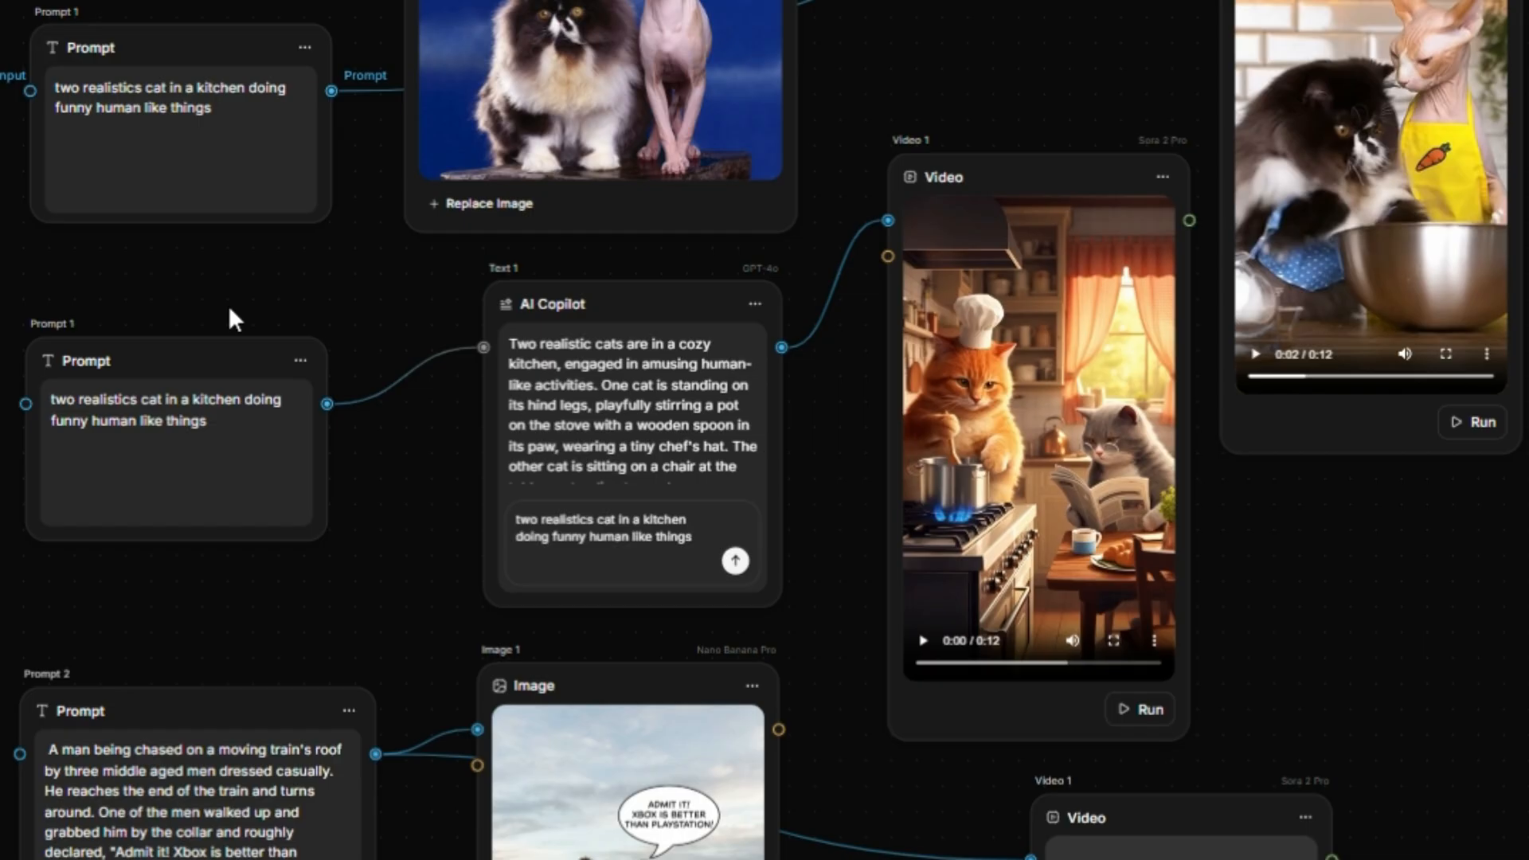
{"action": "scroll", "coordinate": [210, 629], "scroll_direction": "down", "scroll_amount": 7}
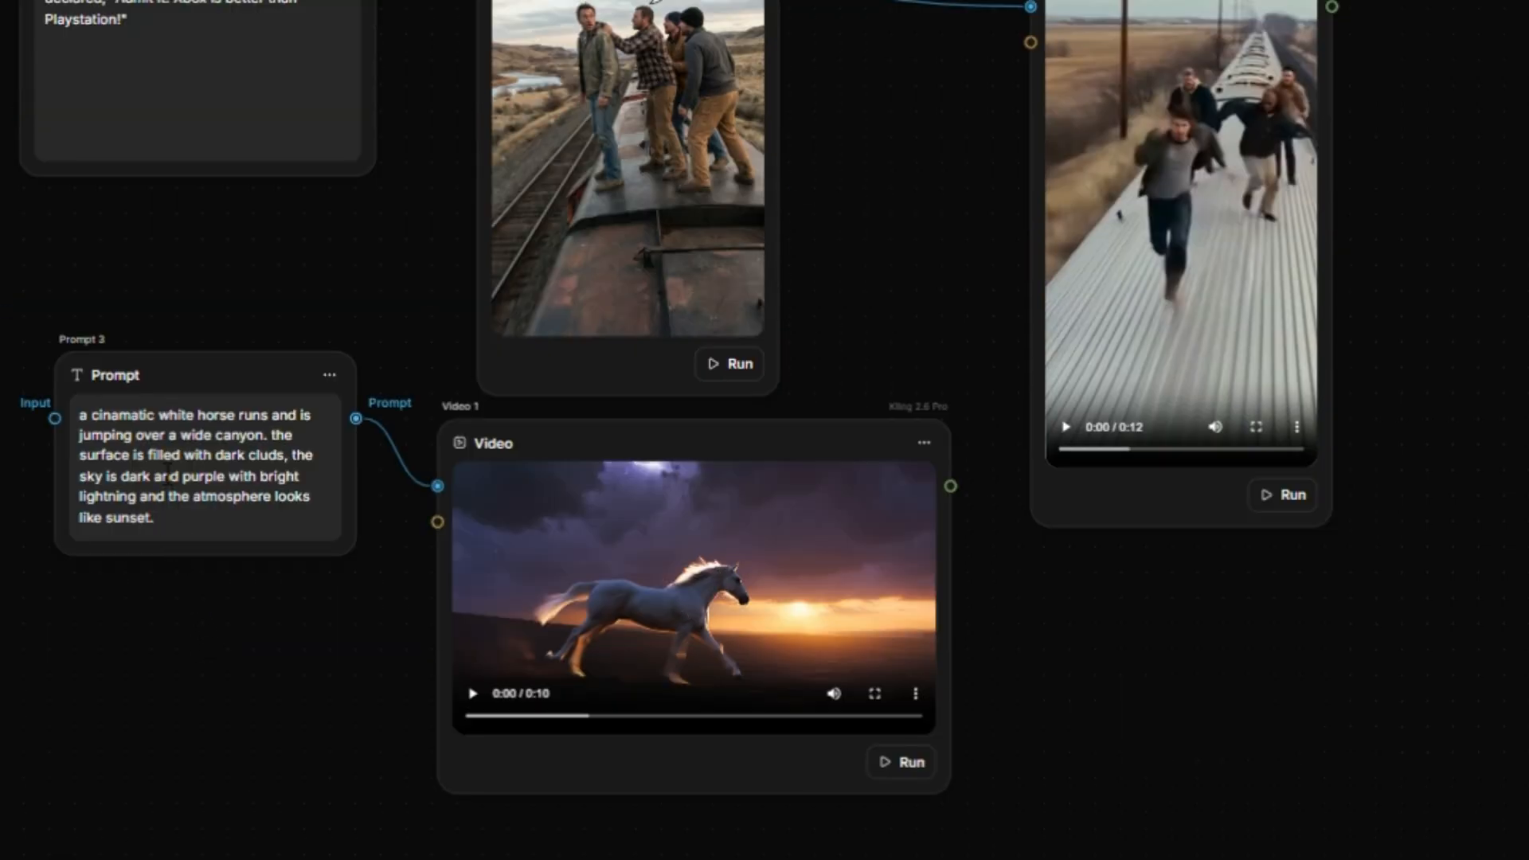
{"action": "left_click", "coordinate": [471, 482]}
{"action": "left_click", "coordinate": [473, 484]}
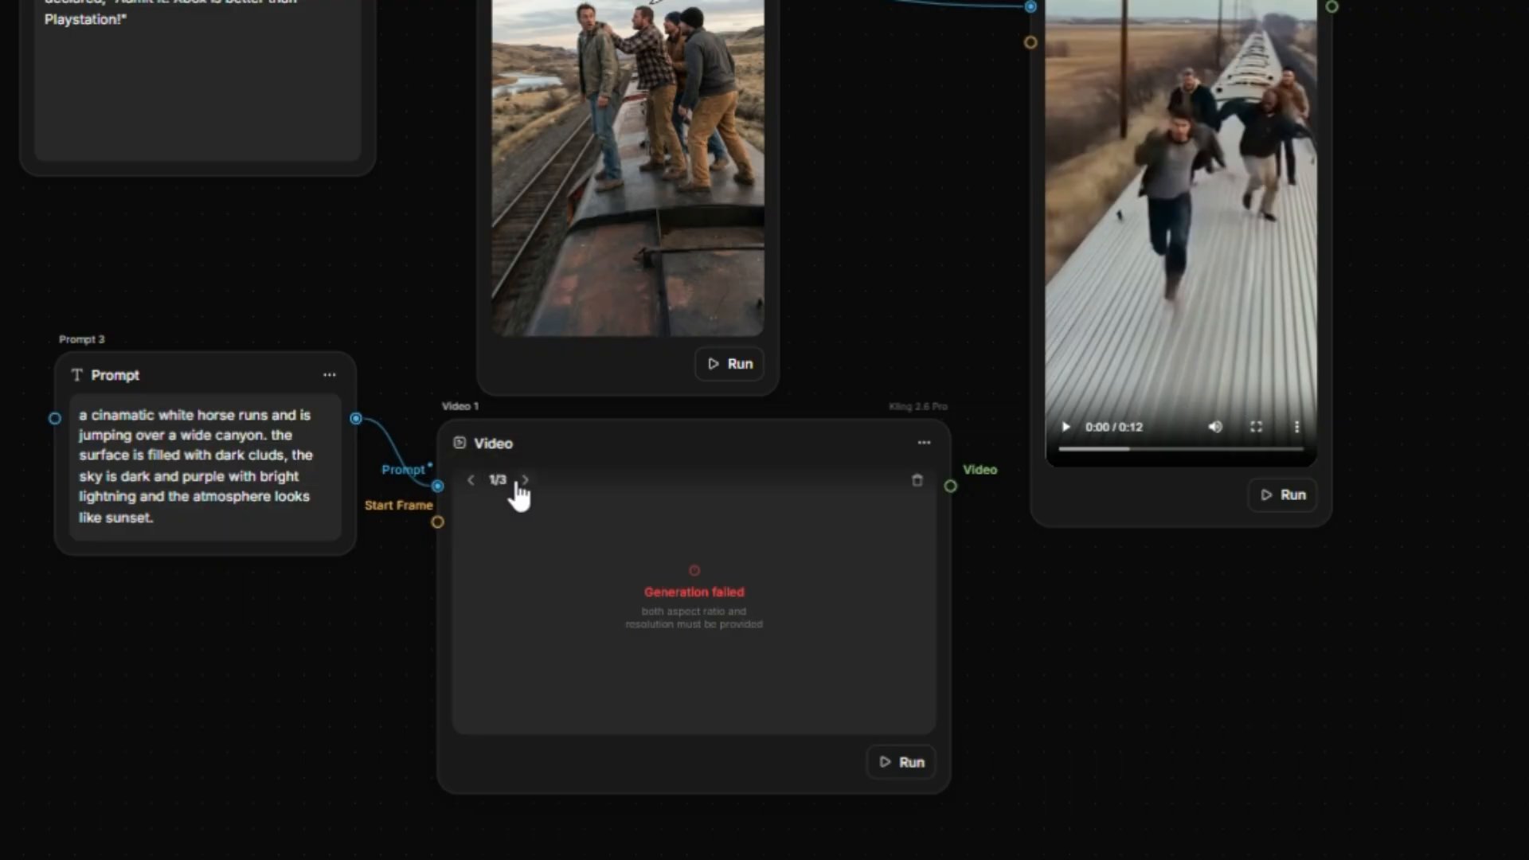
{"action": "left_click", "coordinate": [916, 483]}
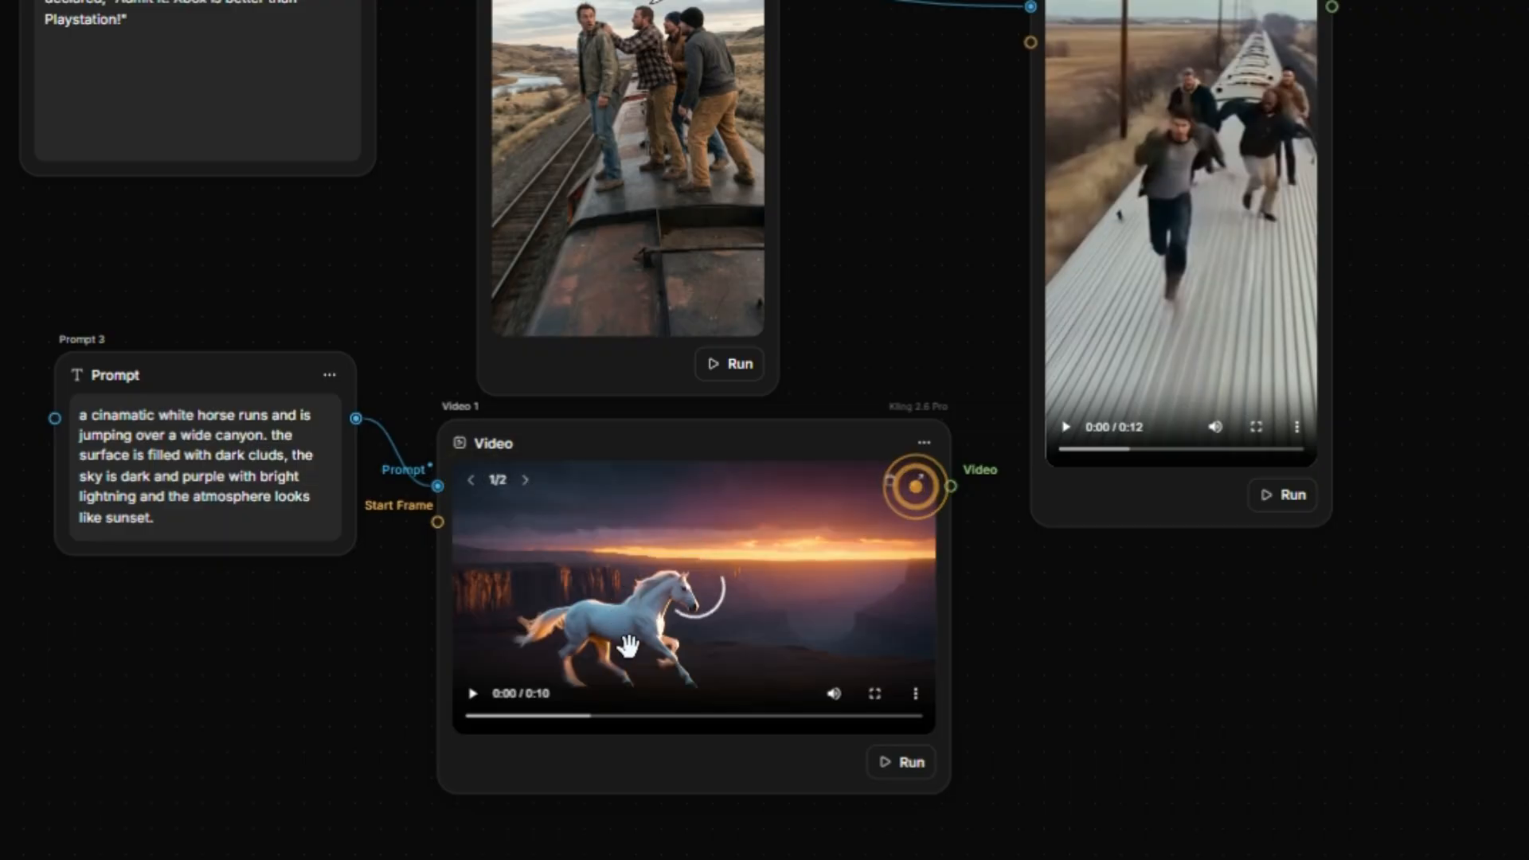
Step: Play the remaining white horse video briefly and pause it
{"action": "left_click", "coordinate": [723, 535]}
{"action": "left_click", "coordinate": [723, 536]}
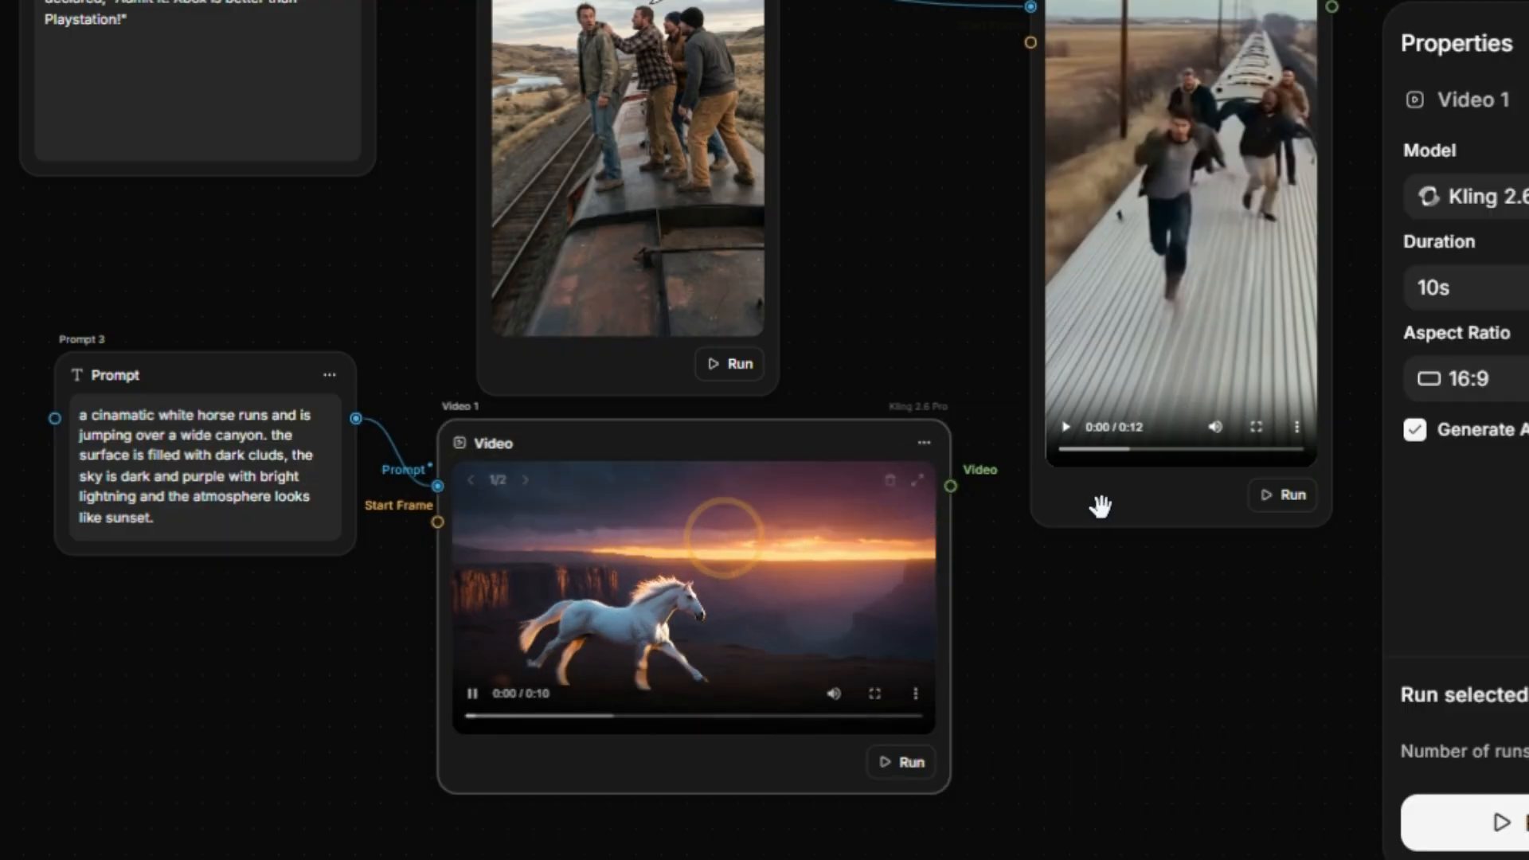
{"action": "left_click", "coordinate": [471, 693]}
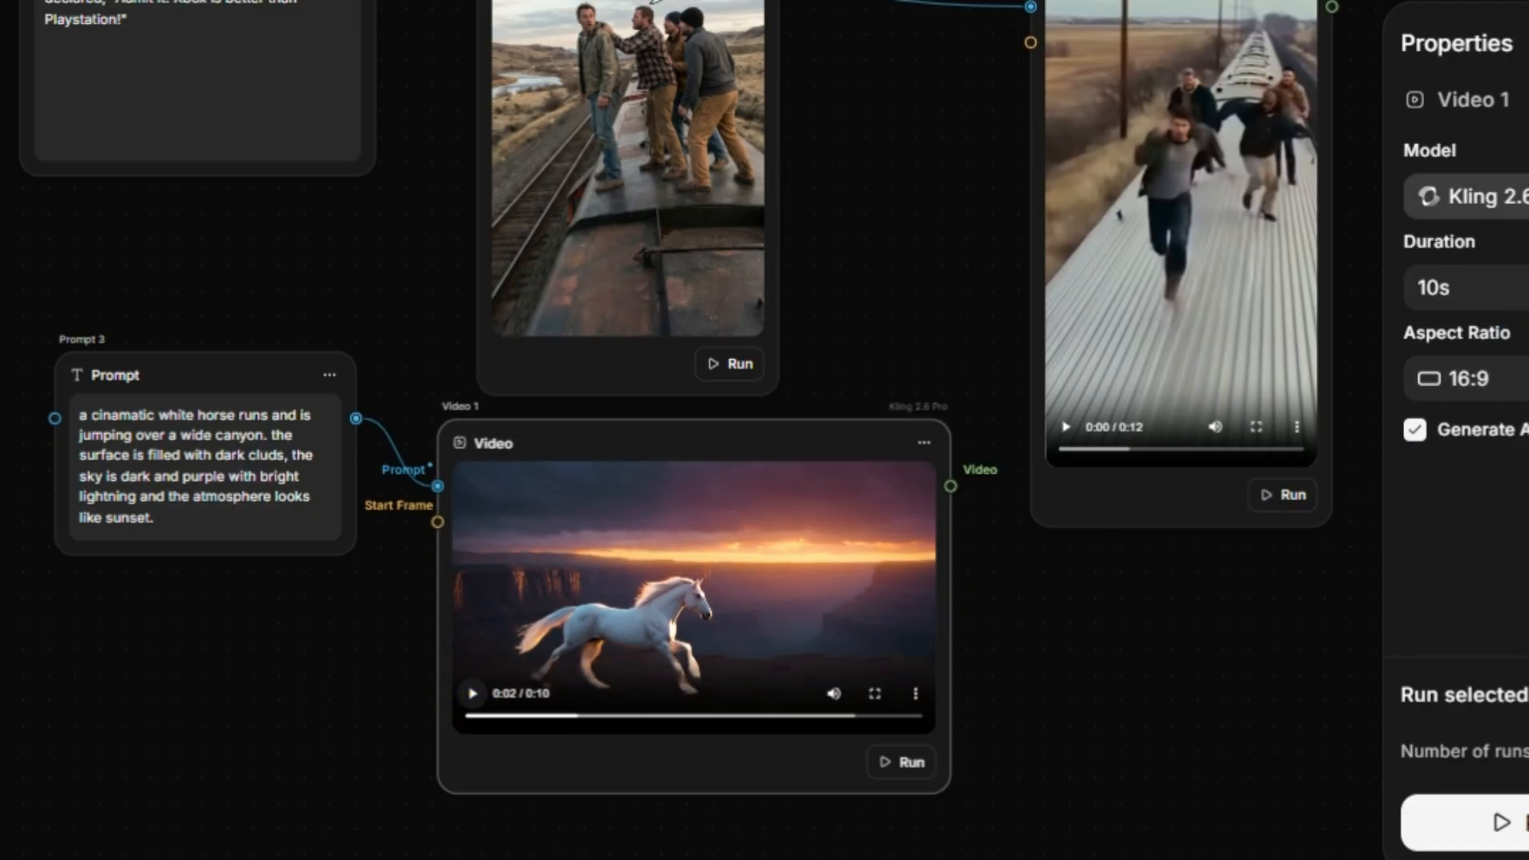
Step: Browse the video models available for the white horse Video node, close the list and deselect the node
{"action": "left_click", "coordinate": [1466, 196]}
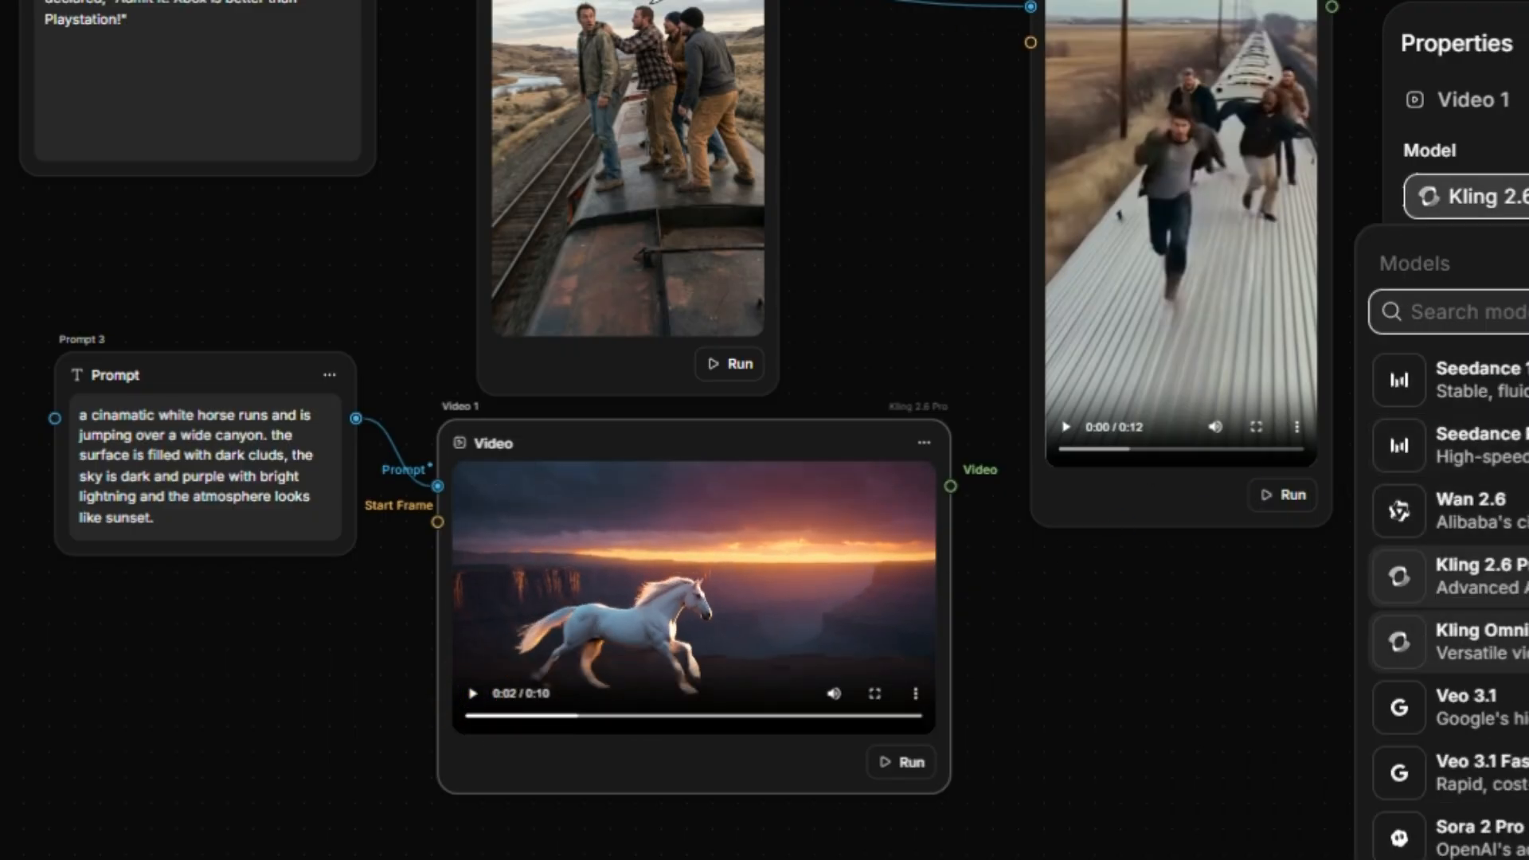
{"action": "scroll", "coordinate": [1450, 597], "scroll_direction": "down", "scroll_amount": 3}
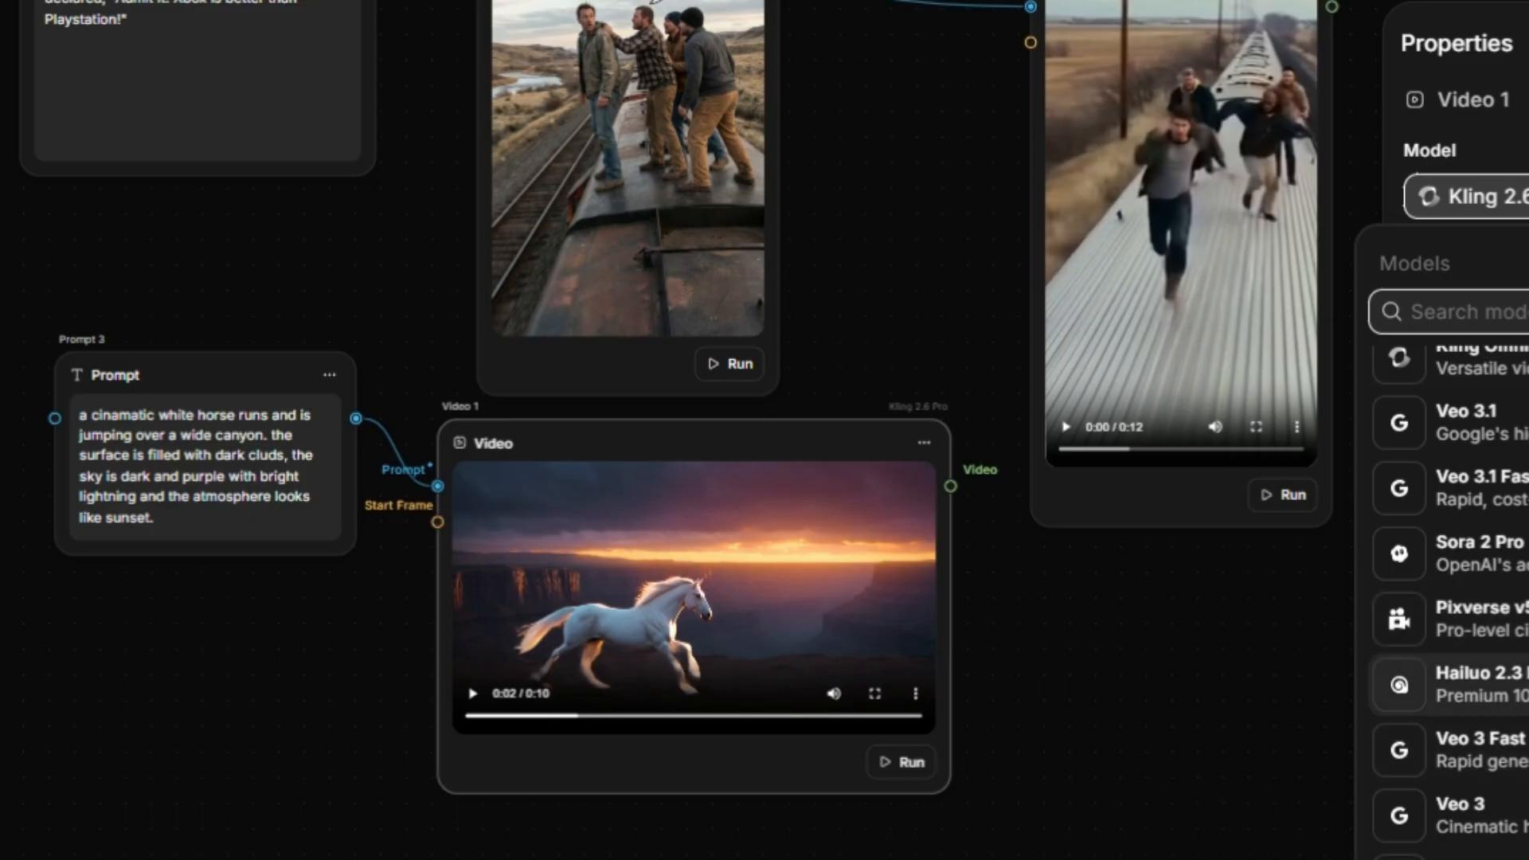
{"action": "left_click", "coordinate": [1089, 687]}
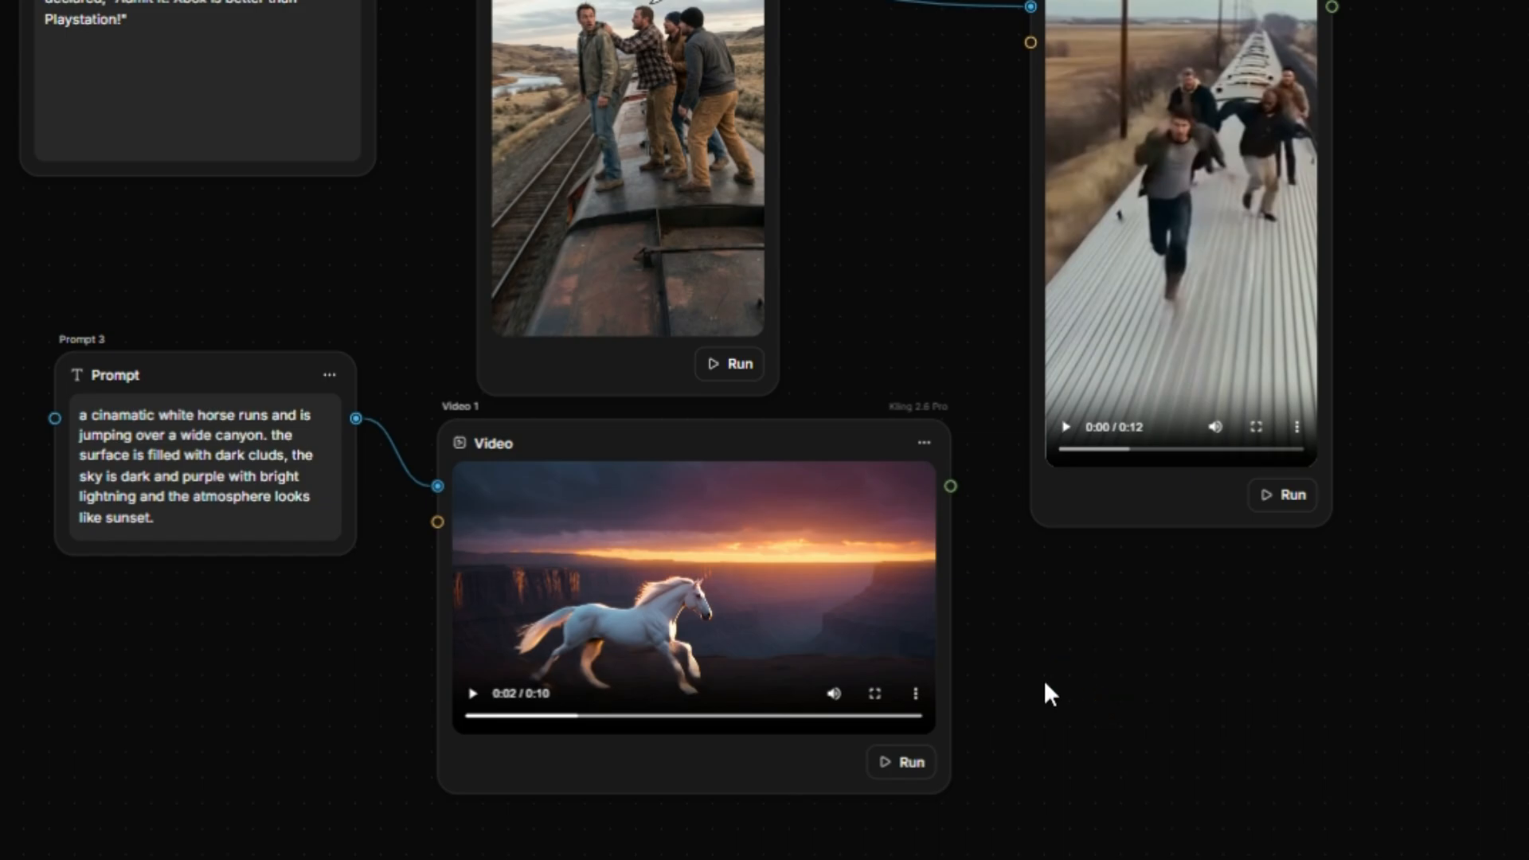
{"action": "left_click", "coordinate": [1072, 637]}
Step: Return to the imported cat image node that feeds the upper Video node and select it
{"action": "scroll", "coordinate": [1015, 630], "scroll_direction": "up", "scroll_amount": 10}
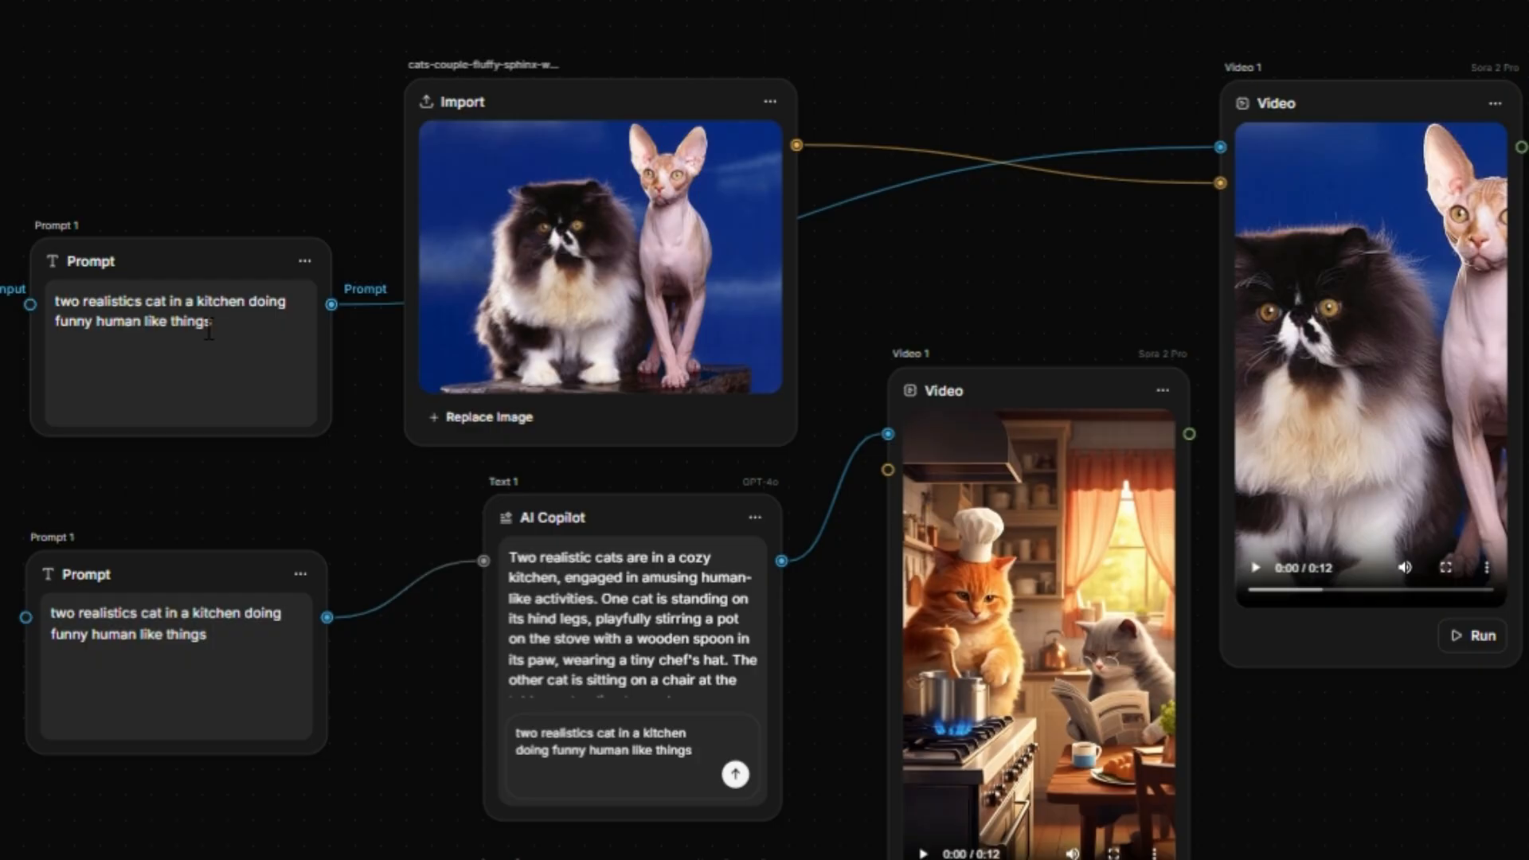
{"action": "left_click", "coordinate": [647, 198]}
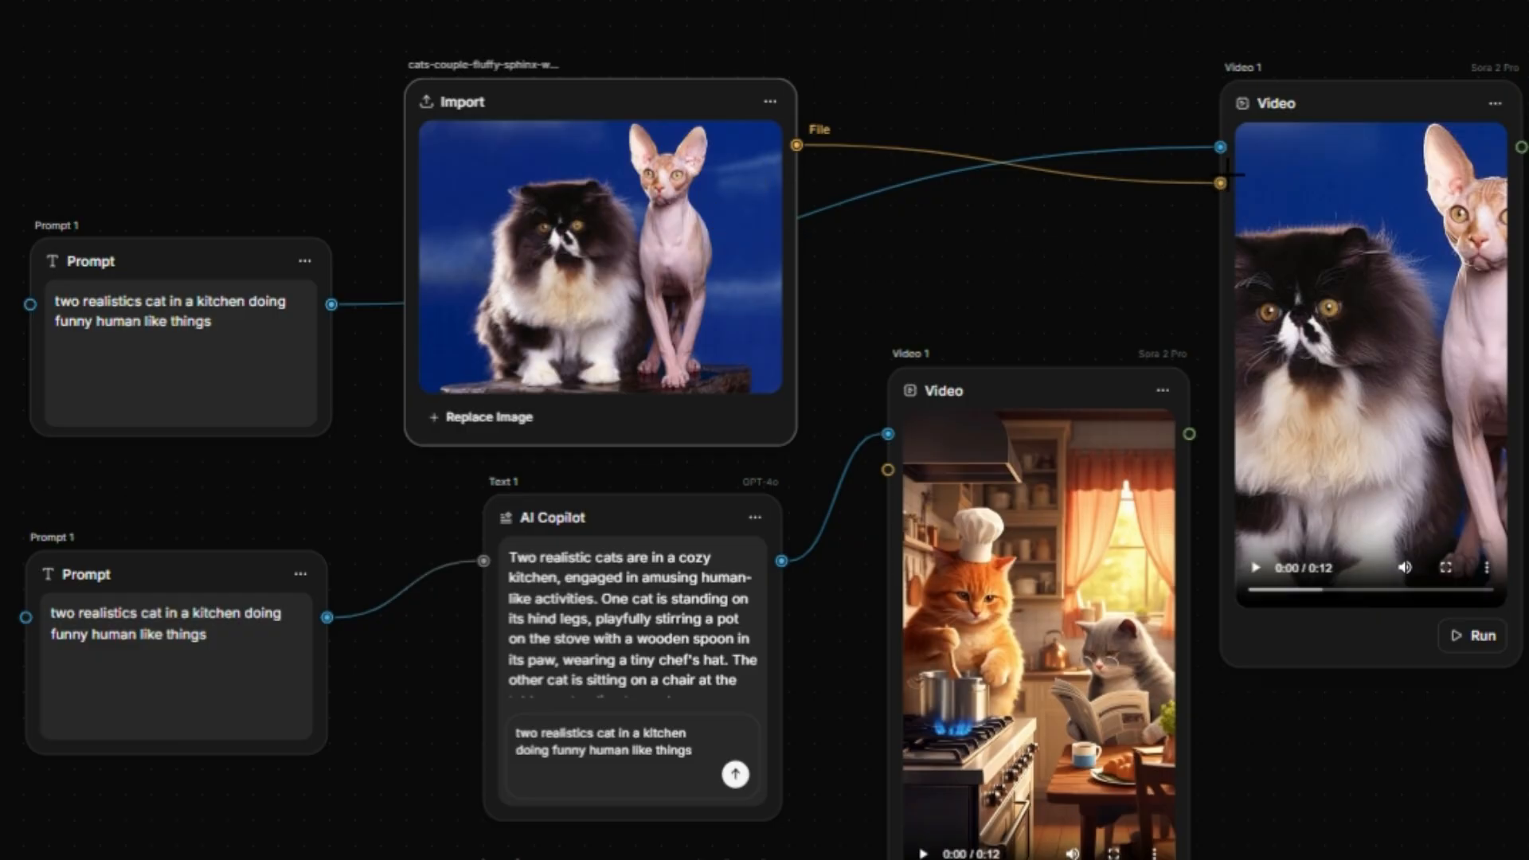
Step: Switch the upper cat Video node to its third result, play it in full screen and leave full screen
{"action": "left_click", "coordinate": [1255, 140]}
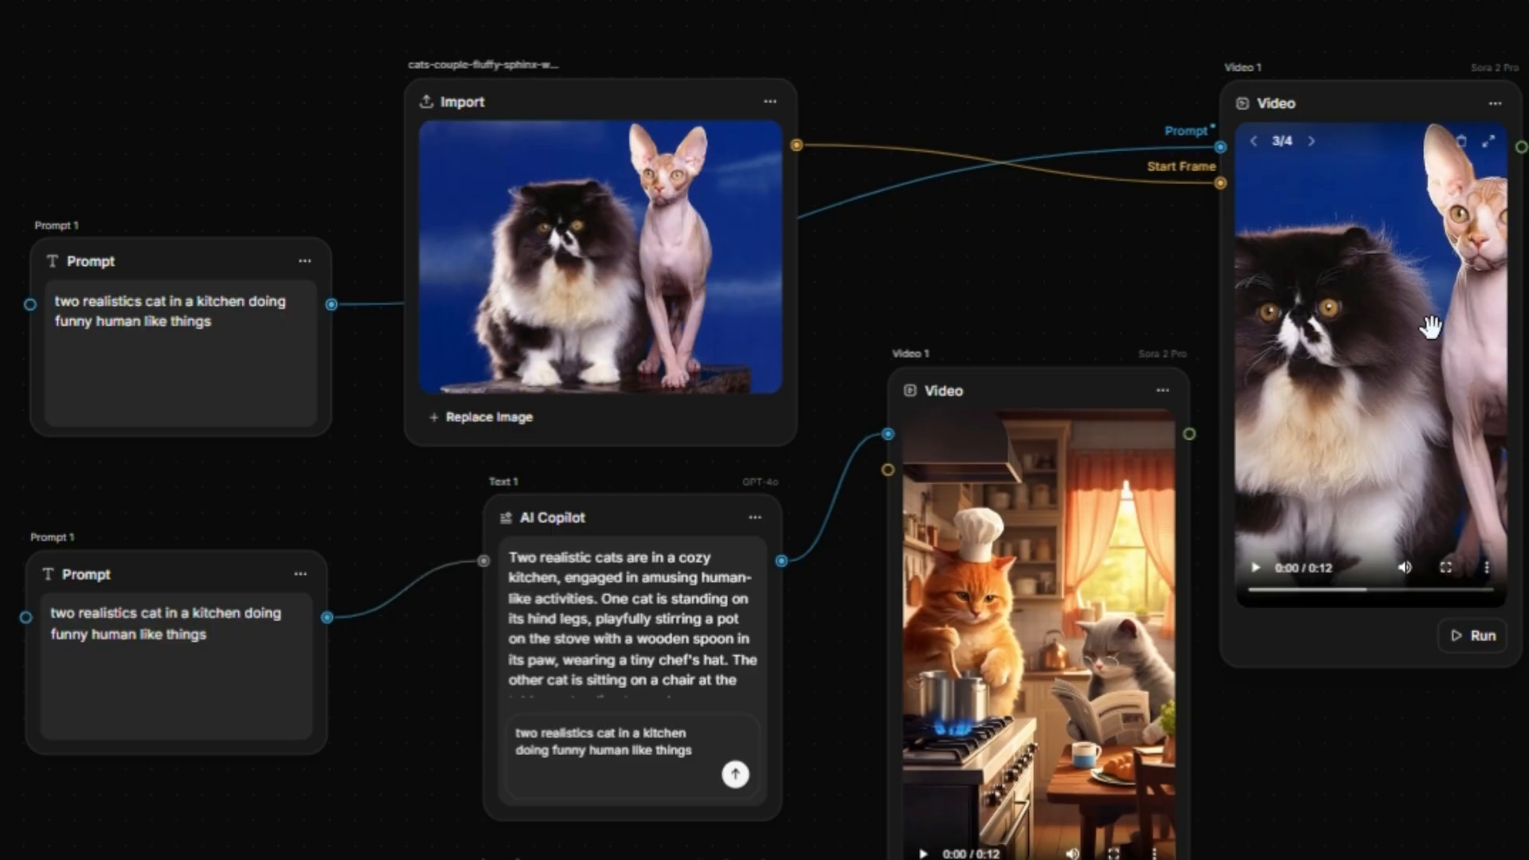
{"action": "left_click", "coordinate": [1257, 570]}
{"action": "left_click", "coordinate": [1446, 568]}
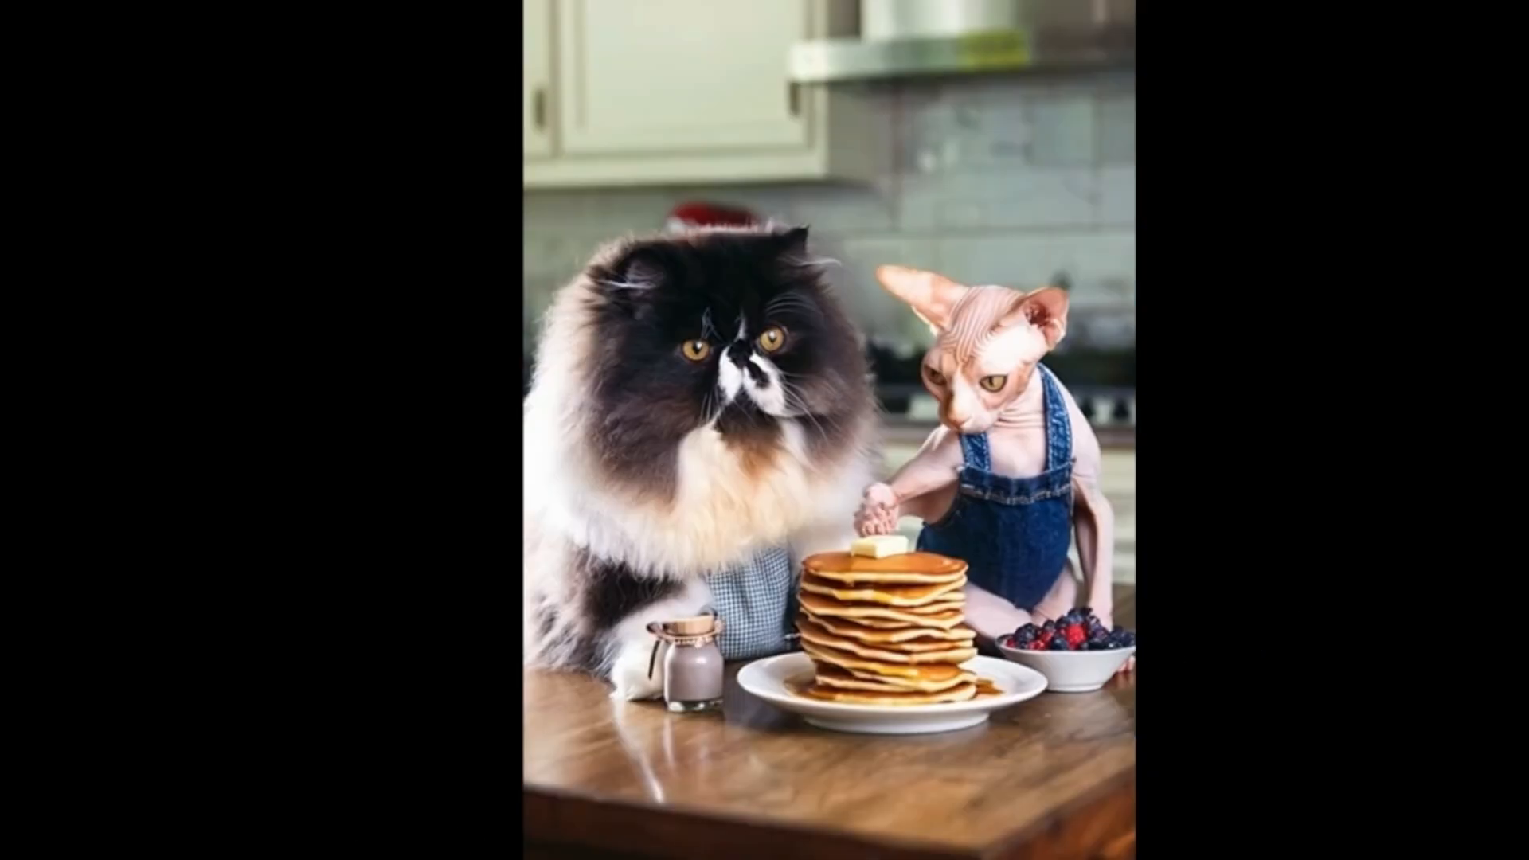
{"action": "key", "text": "Escape"}
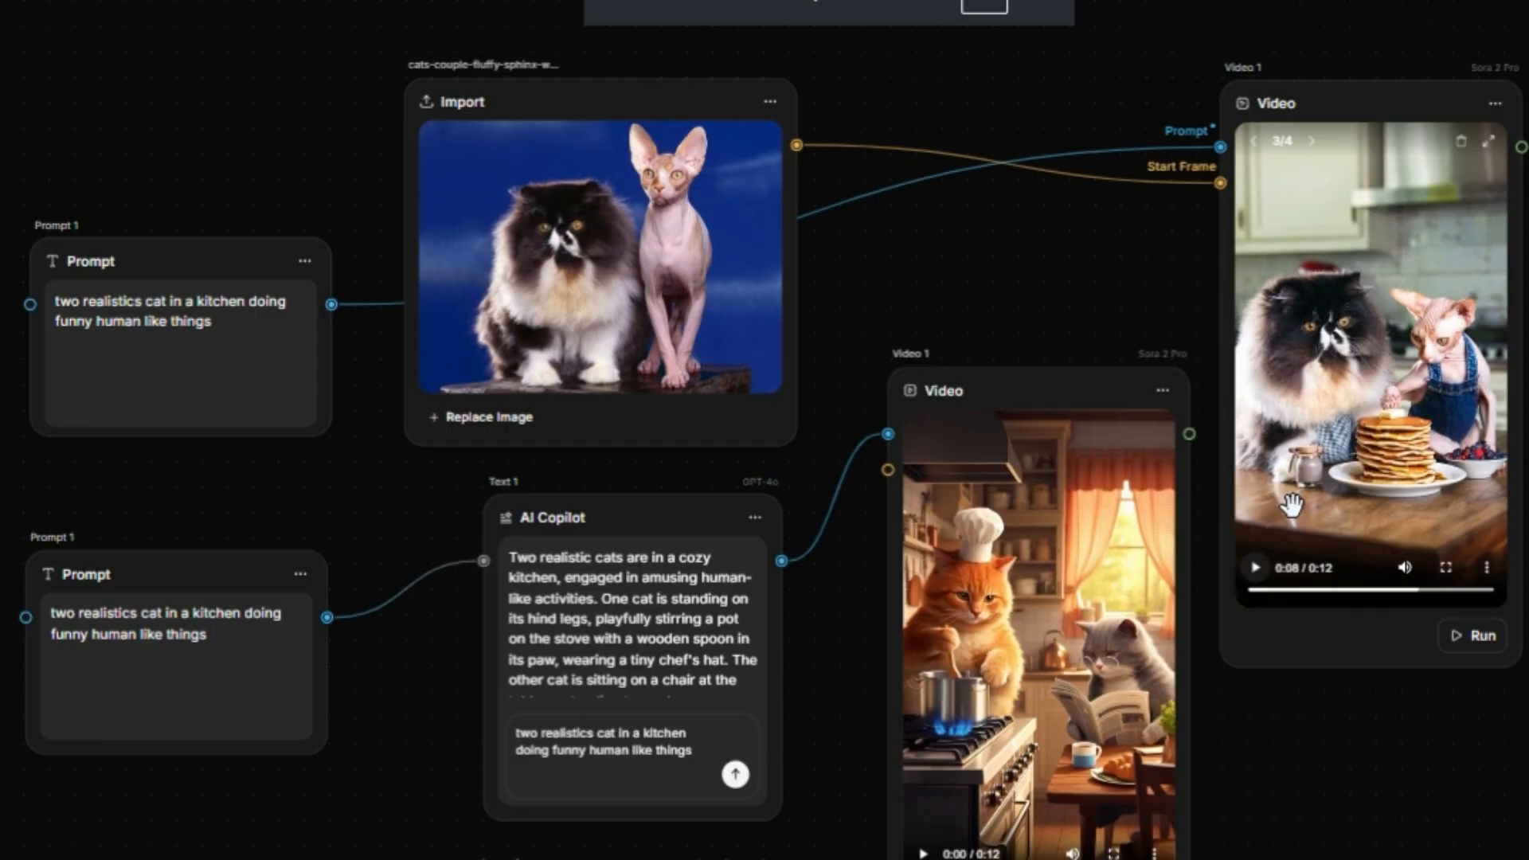
Step: Switch the upper cat Video node to its fourth result and play it in full screen
{"action": "left_click", "coordinate": [1313, 145]}
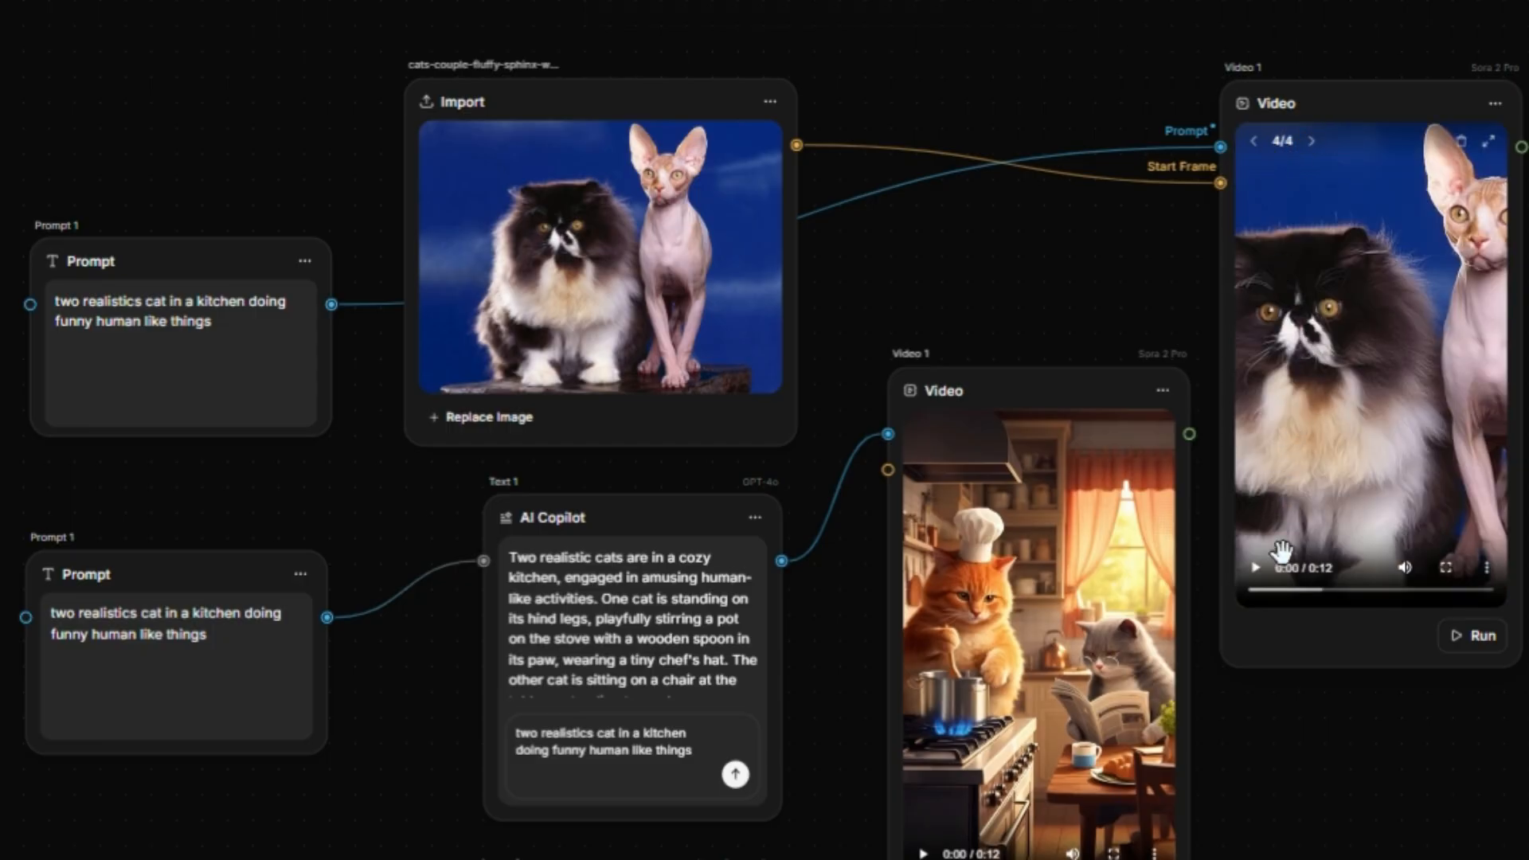
{"action": "left_click", "coordinate": [1255, 568]}
{"action": "left_click", "coordinate": [1445, 567]}
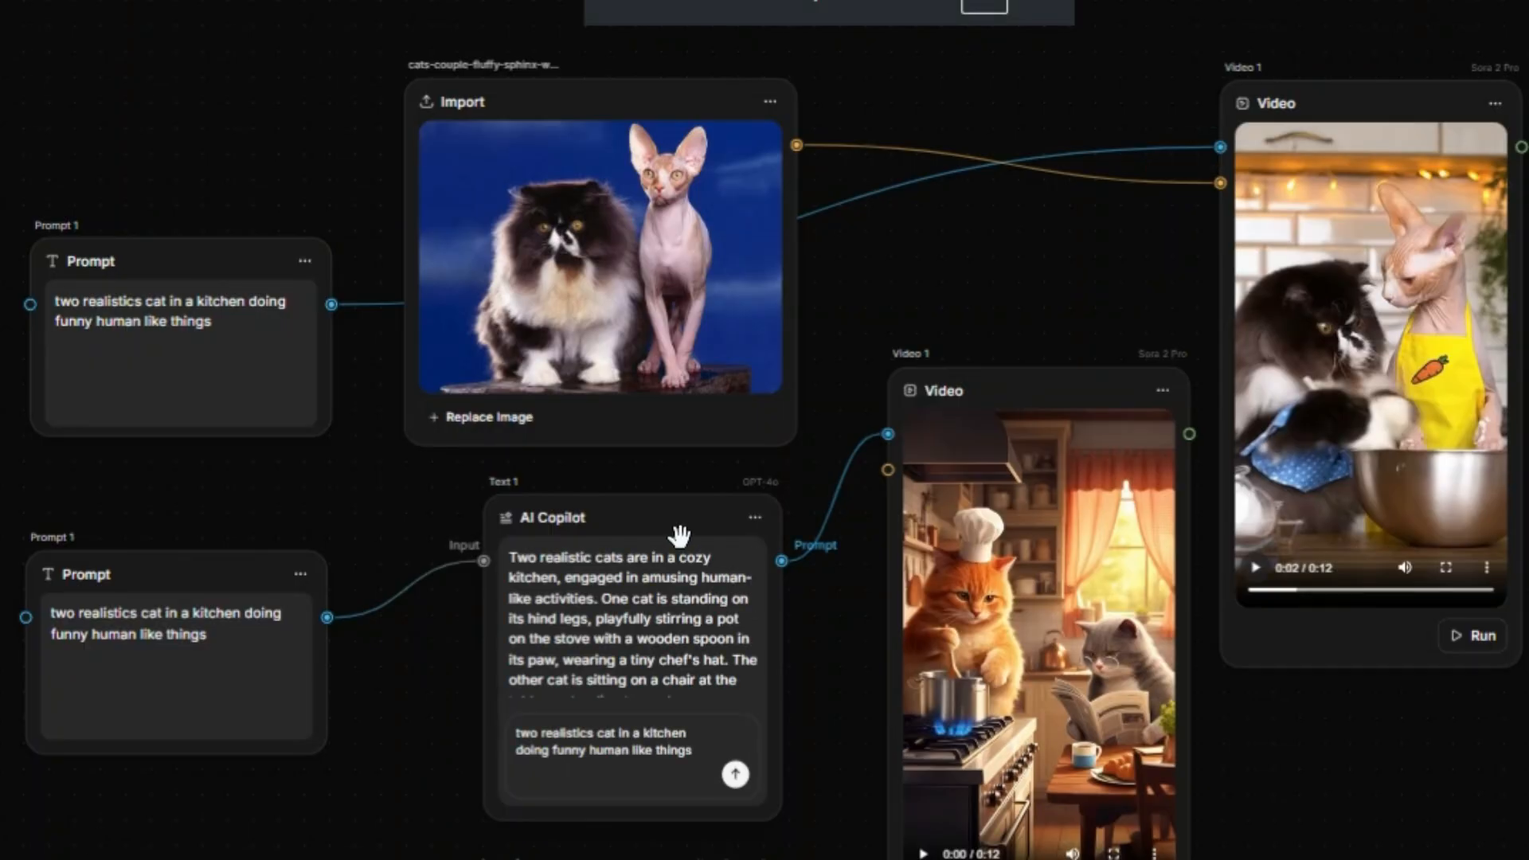
Step: Play the chef cat video fed by the AI Copilot node in full screen
{"action": "scroll", "coordinate": [680, 535], "scroll_direction": "down", "scroll_amount": 3}
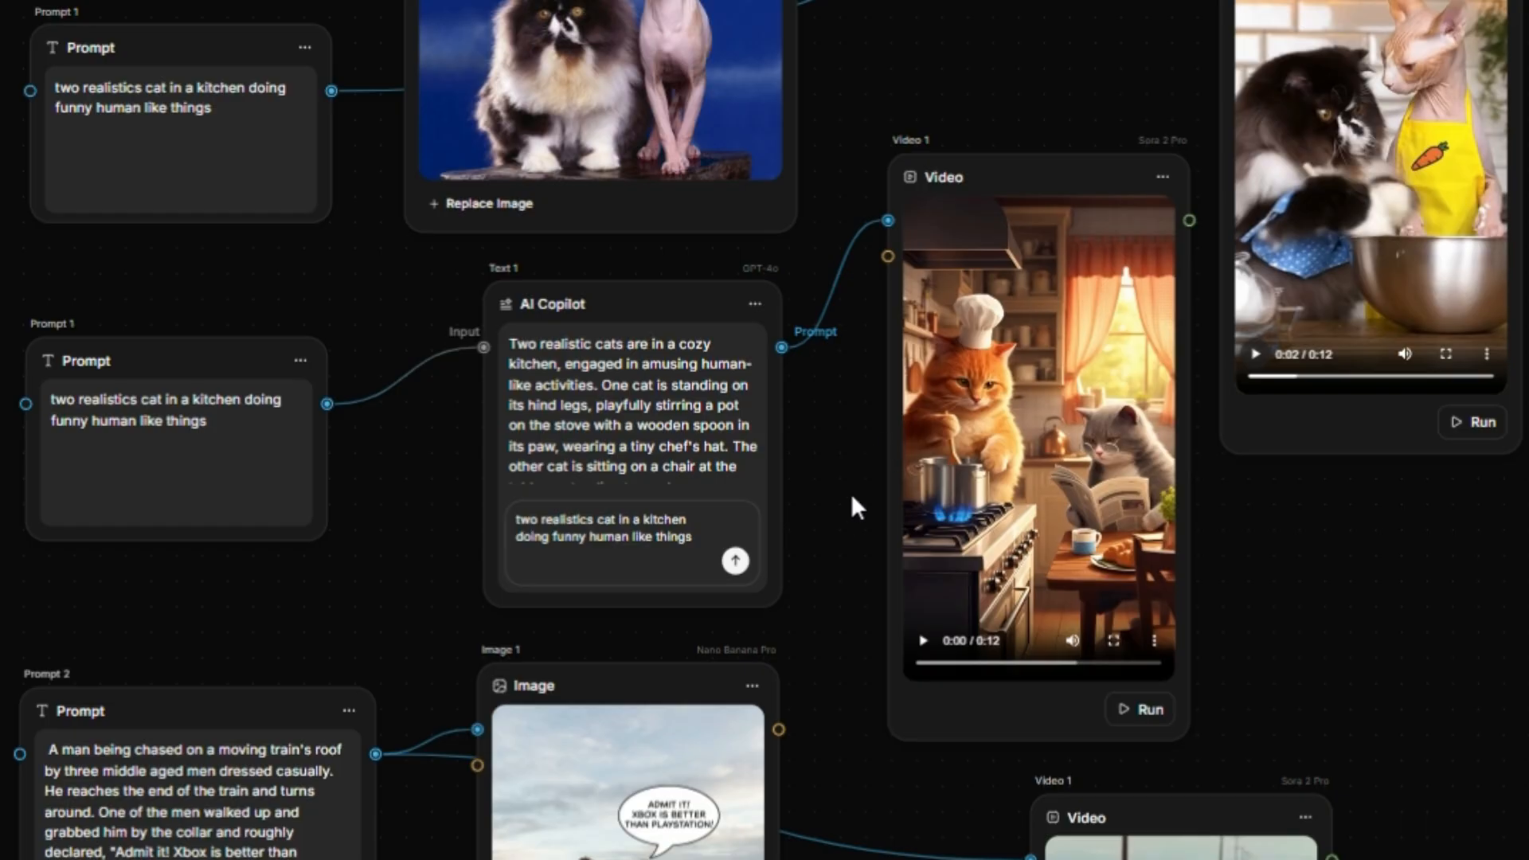
{"action": "scroll", "coordinate": [1318, 233], "scroll_direction": "up", "scroll_amount": 3}
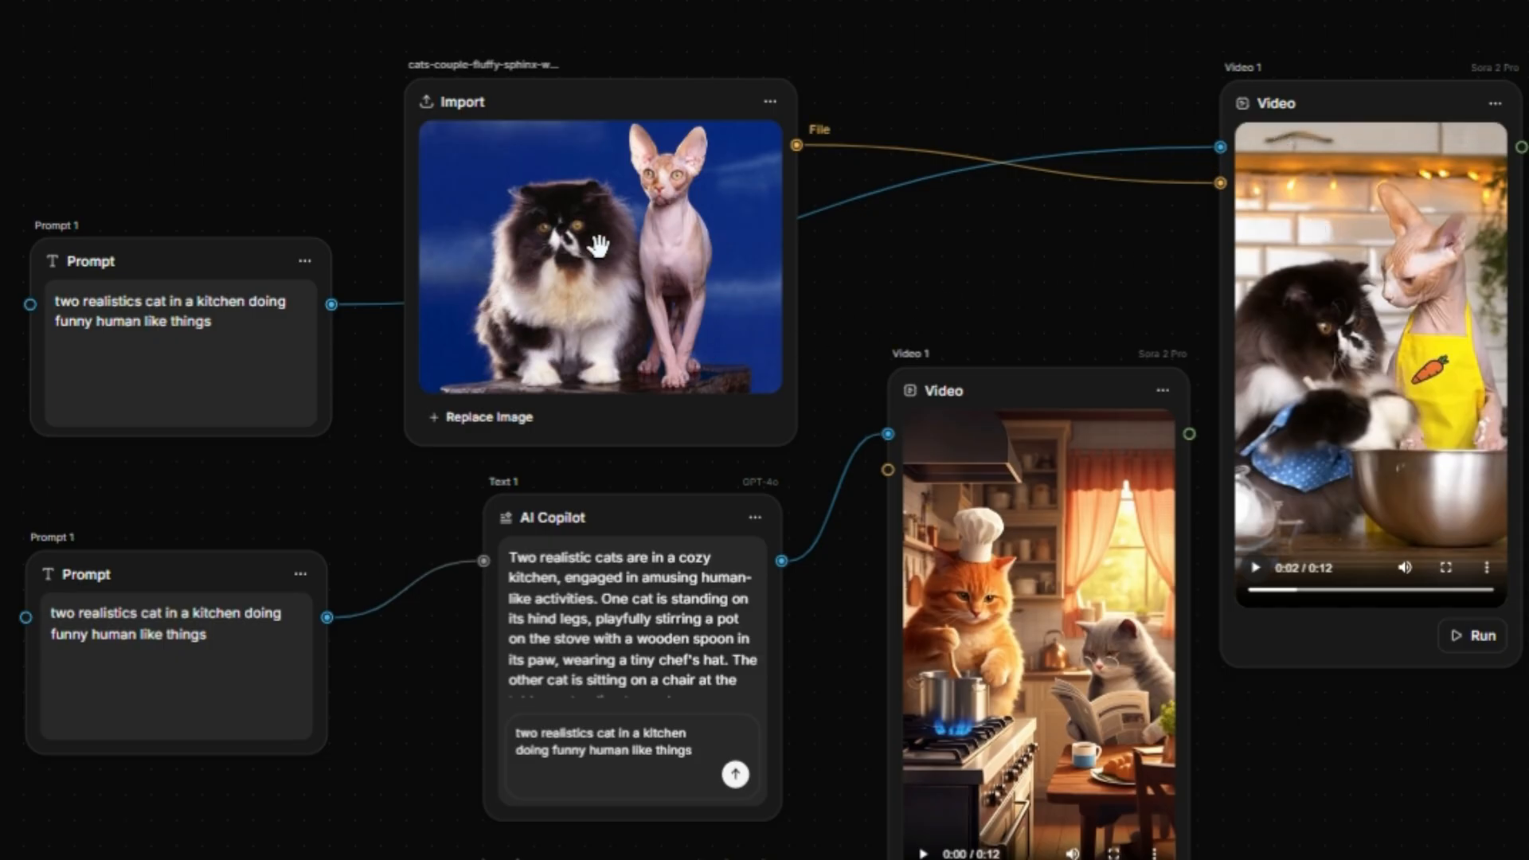
{"action": "scroll", "coordinate": [362, 370], "scroll_direction": "down", "scroll_amount": 6}
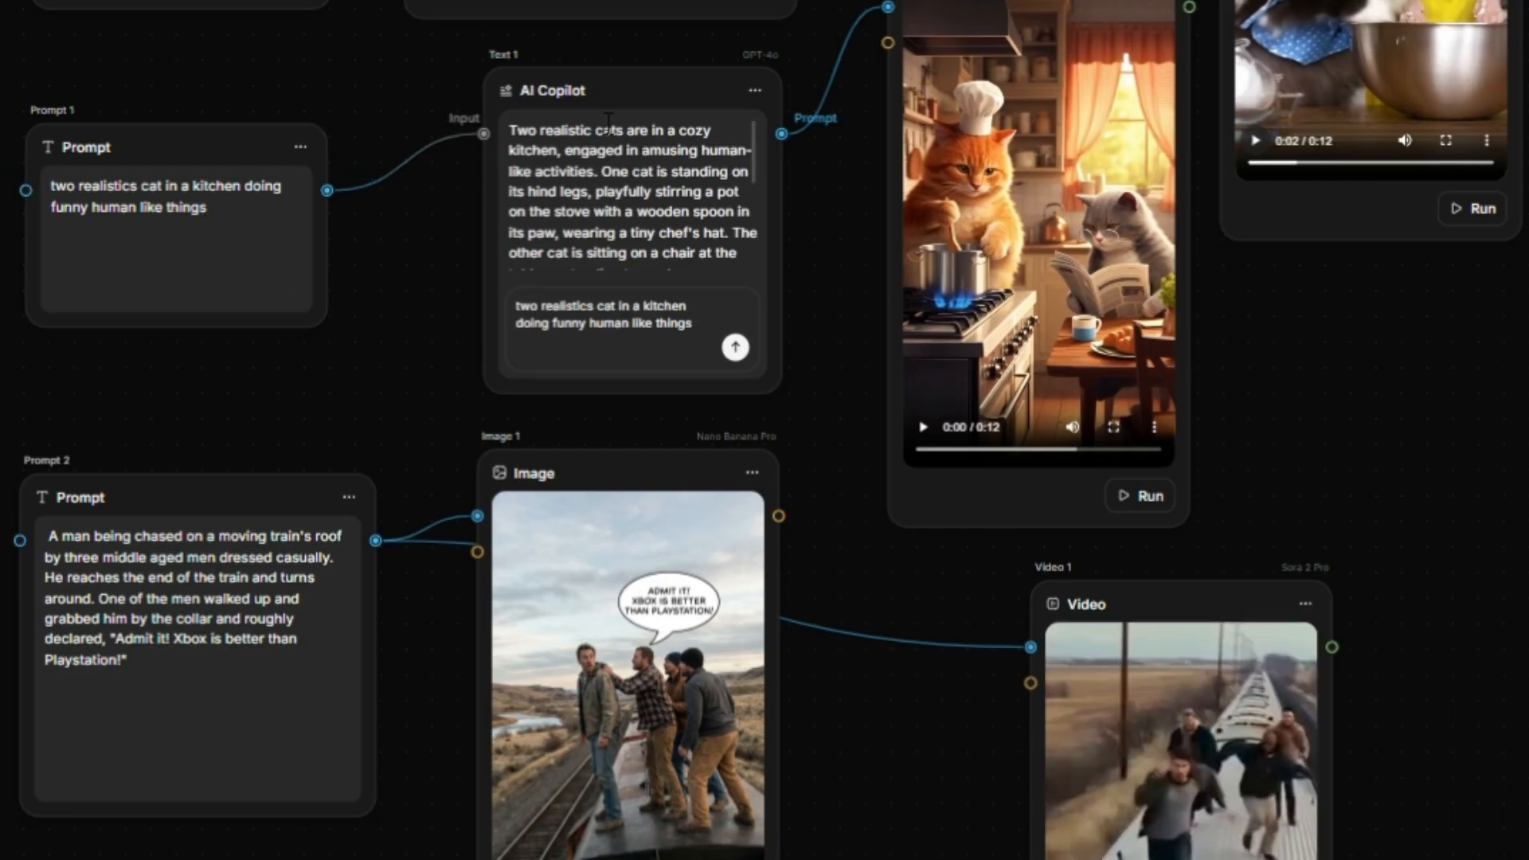
{"action": "scroll", "coordinate": [343, 231], "scroll_direction": "up", "scroll_amount": 3}
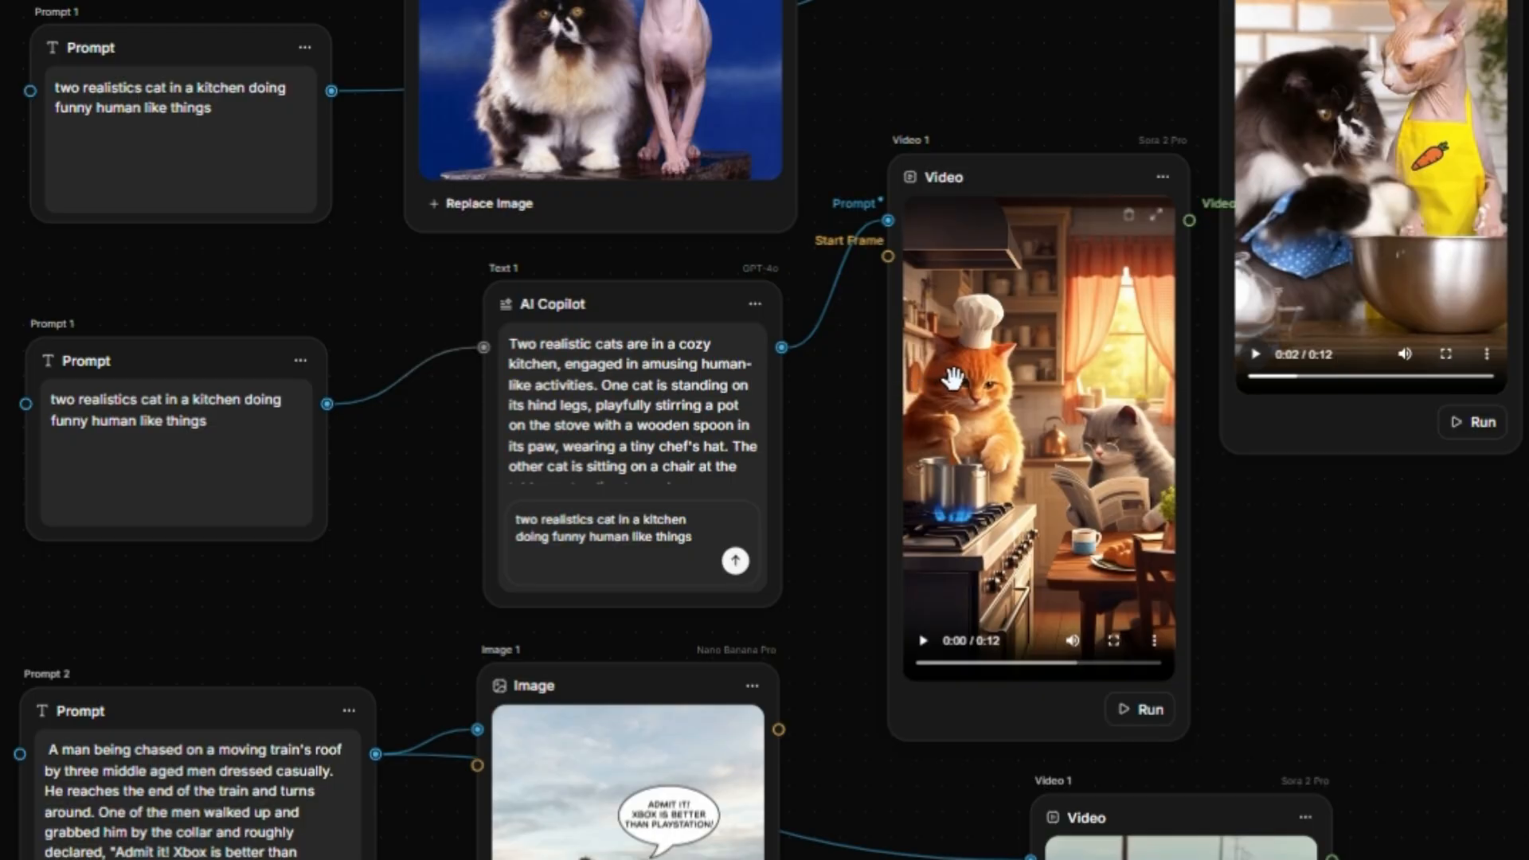
{"action": "left_click", "coordinate": [1114, 641]}
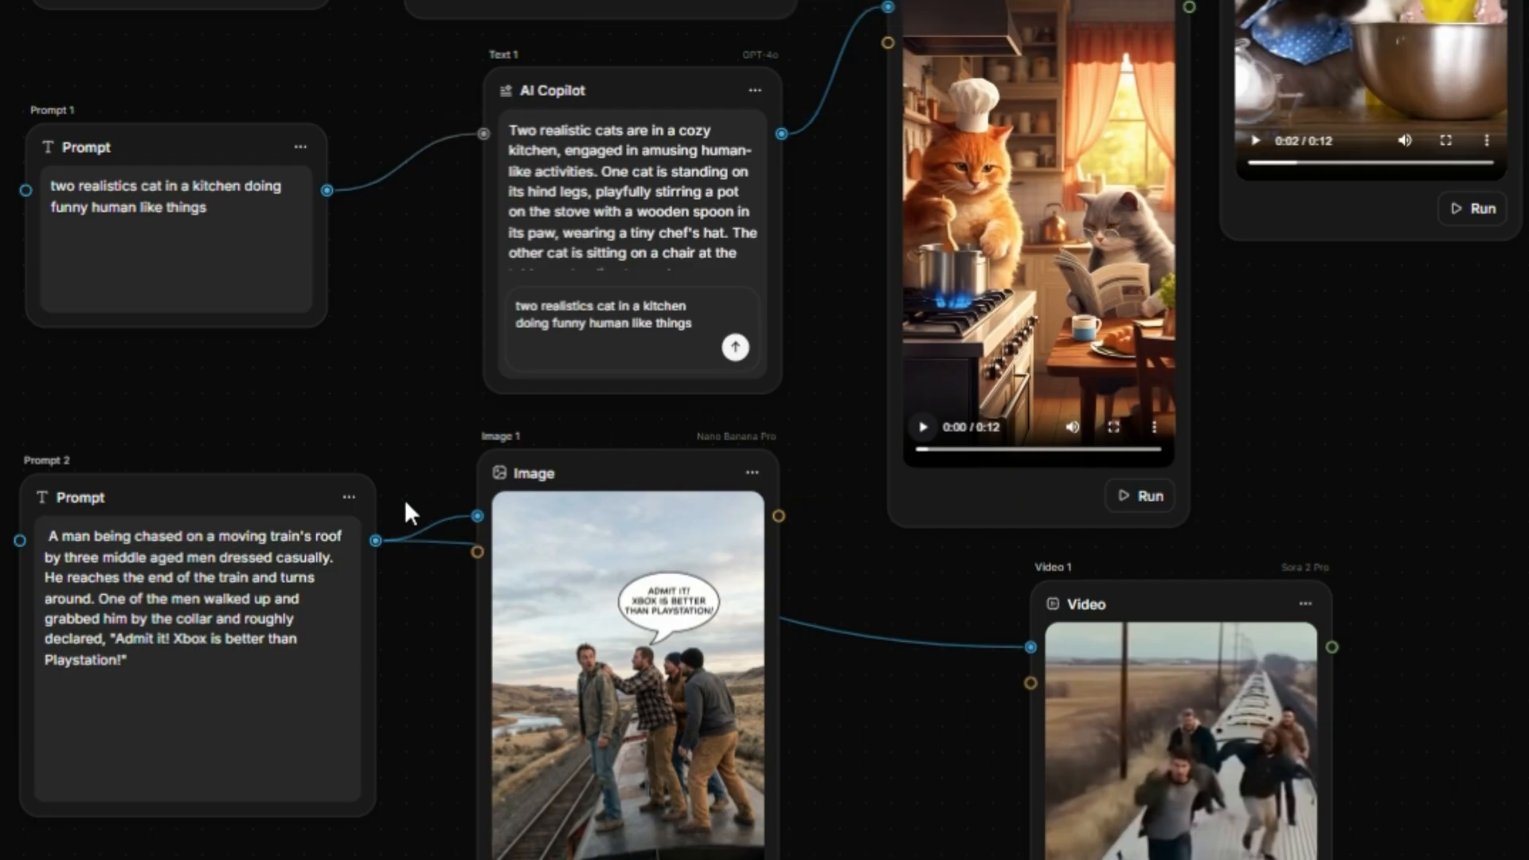
Step: Compare the short kitchen cats Prompt node with the expanded prompt text in the AI Copilot node
{"action": "scroll", "coordinate": [404, 487], "scroll_direction": "down", "scroll_amount": 3}
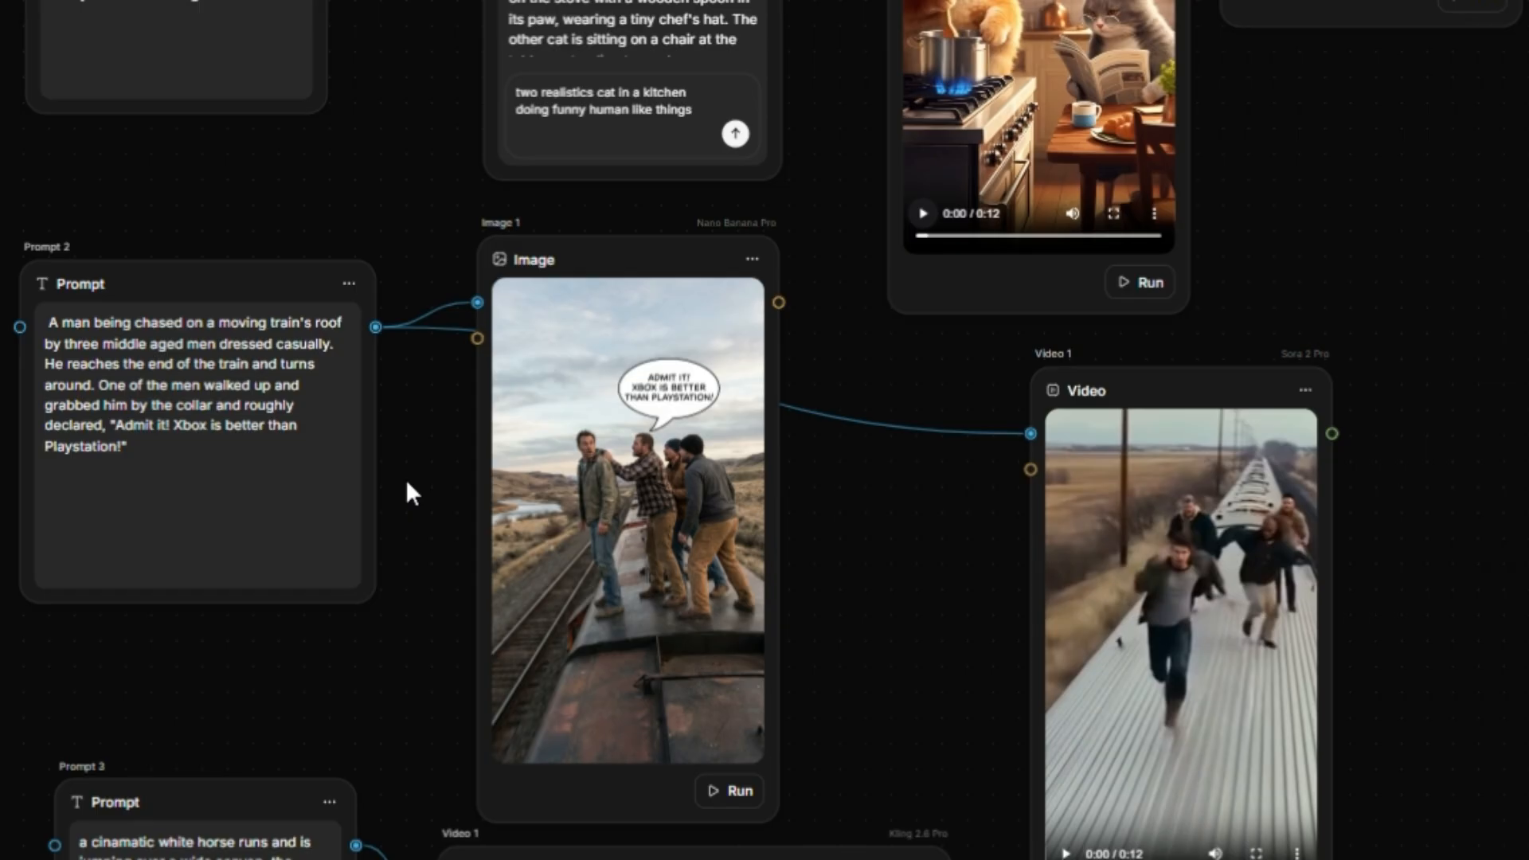
{"action": "scroll", "coordinate": [820, 397], "scroll_direction": "up", "scroll_amount": 6}
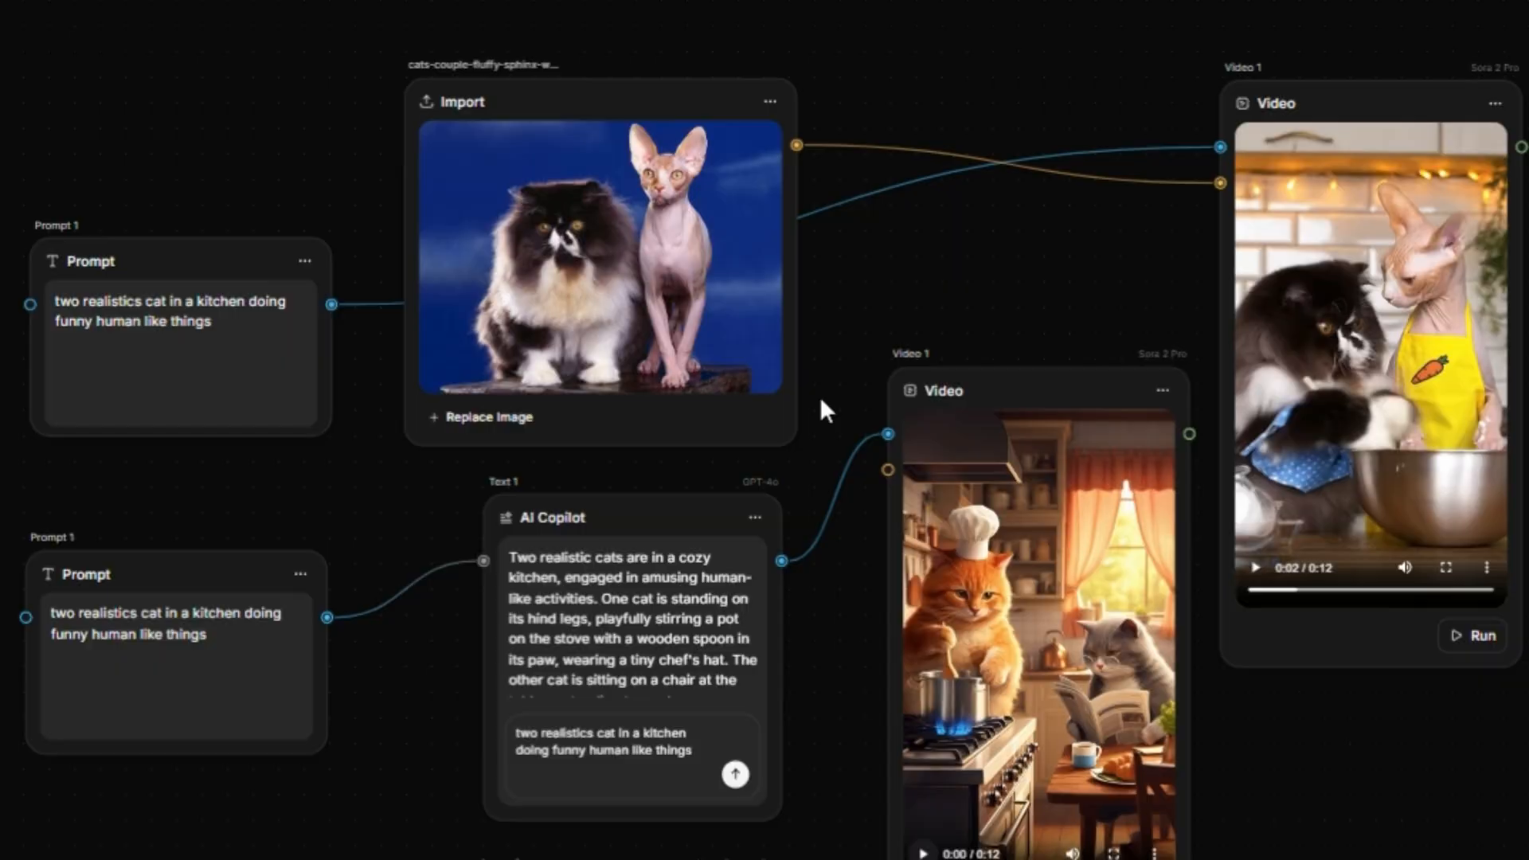
{"action": "scroll", "coordinate": [1296, 370], "scroll_direction": "down", "scroll_amount": 2}
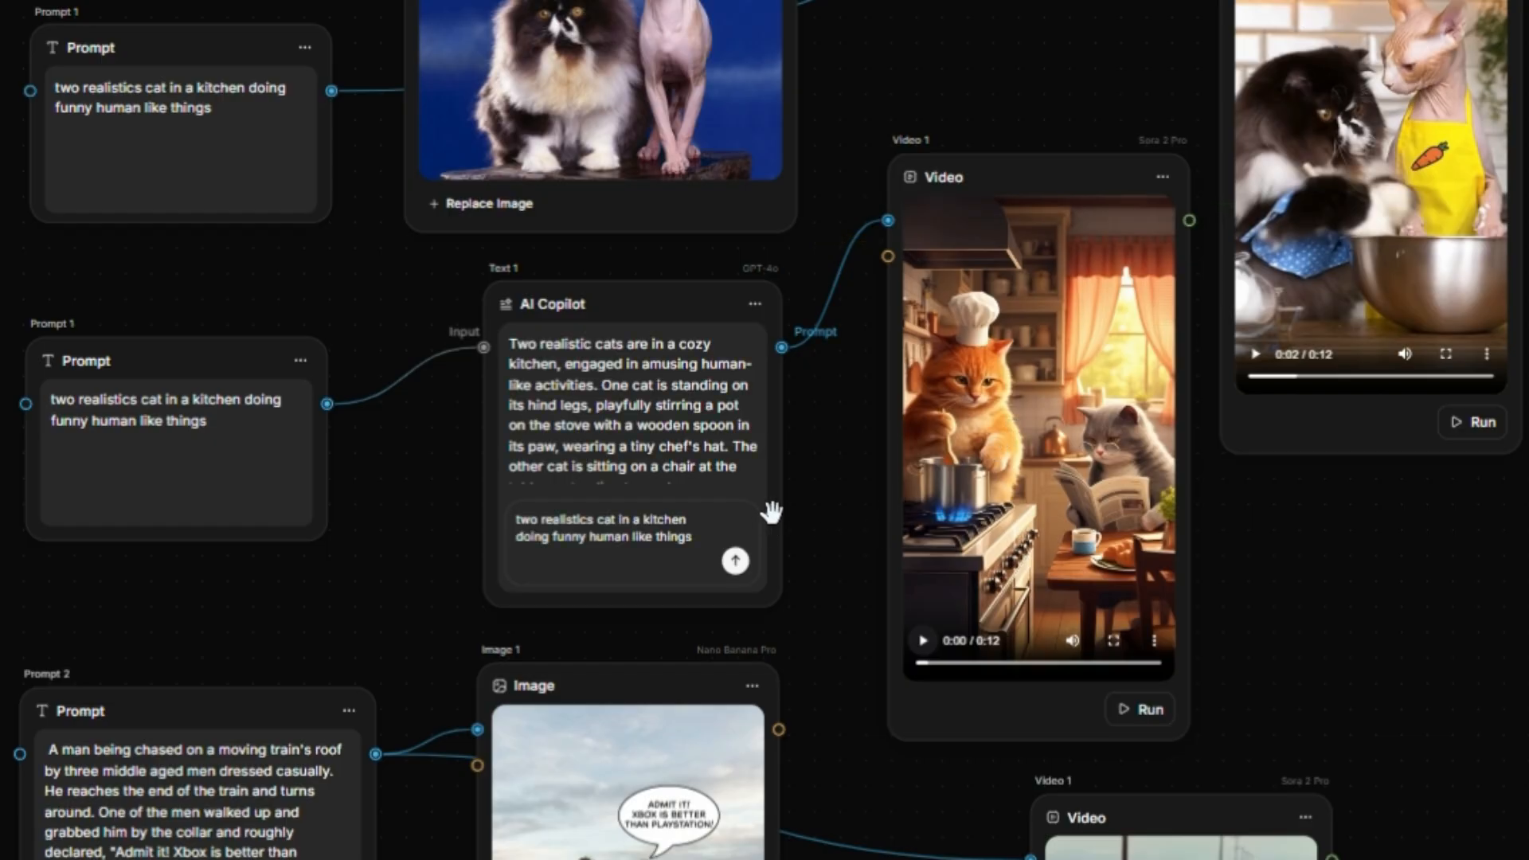
{"action": "scroll", "coordinate": [823, 499], "scroll_direction": "down", "scroll_amount": 3}
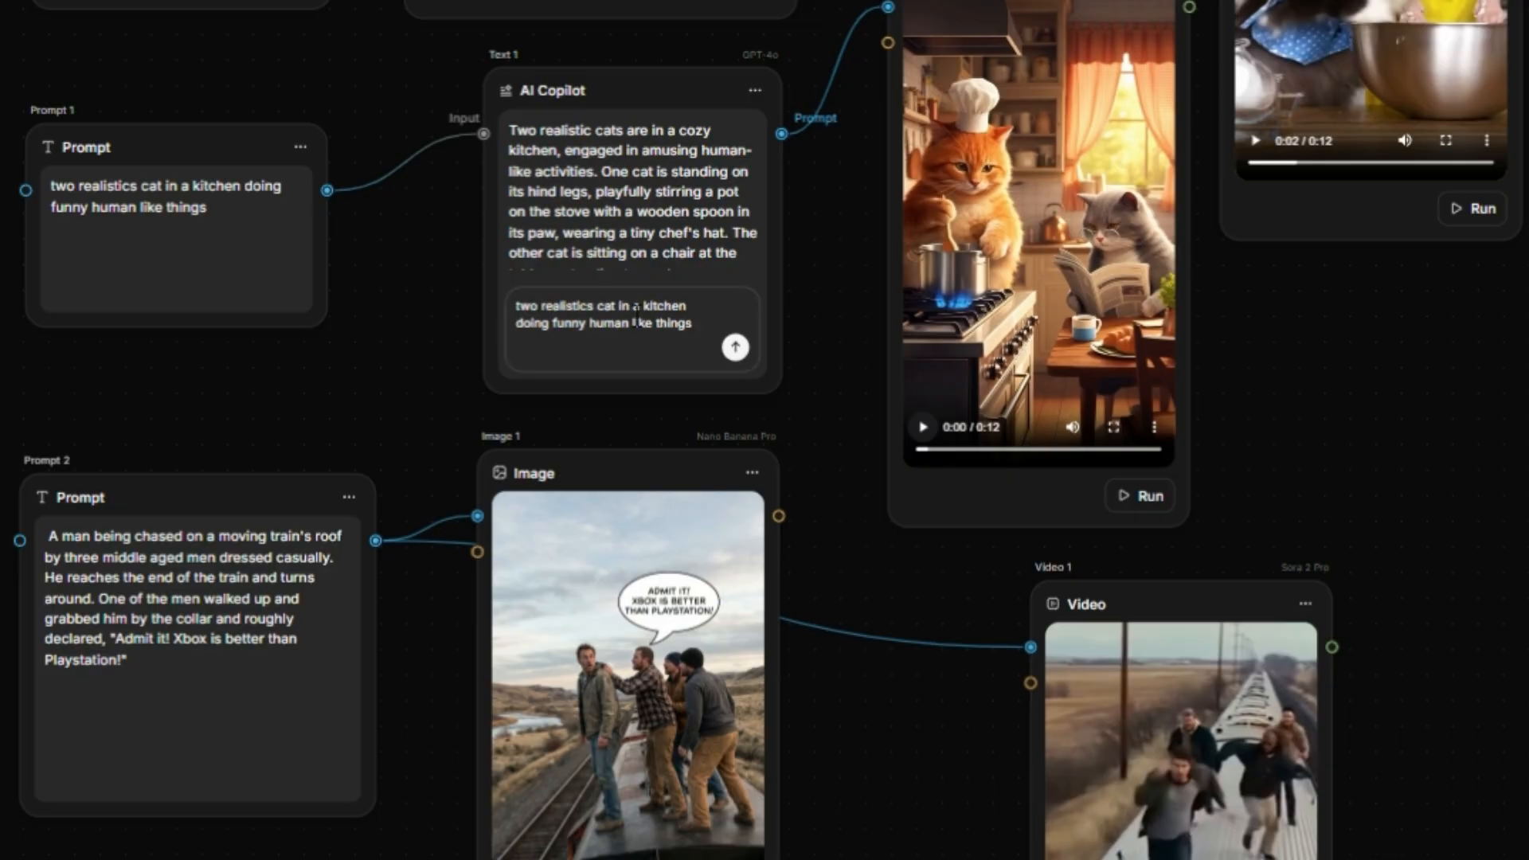
{"action": "left_click", "coordinate": [258, 234]}
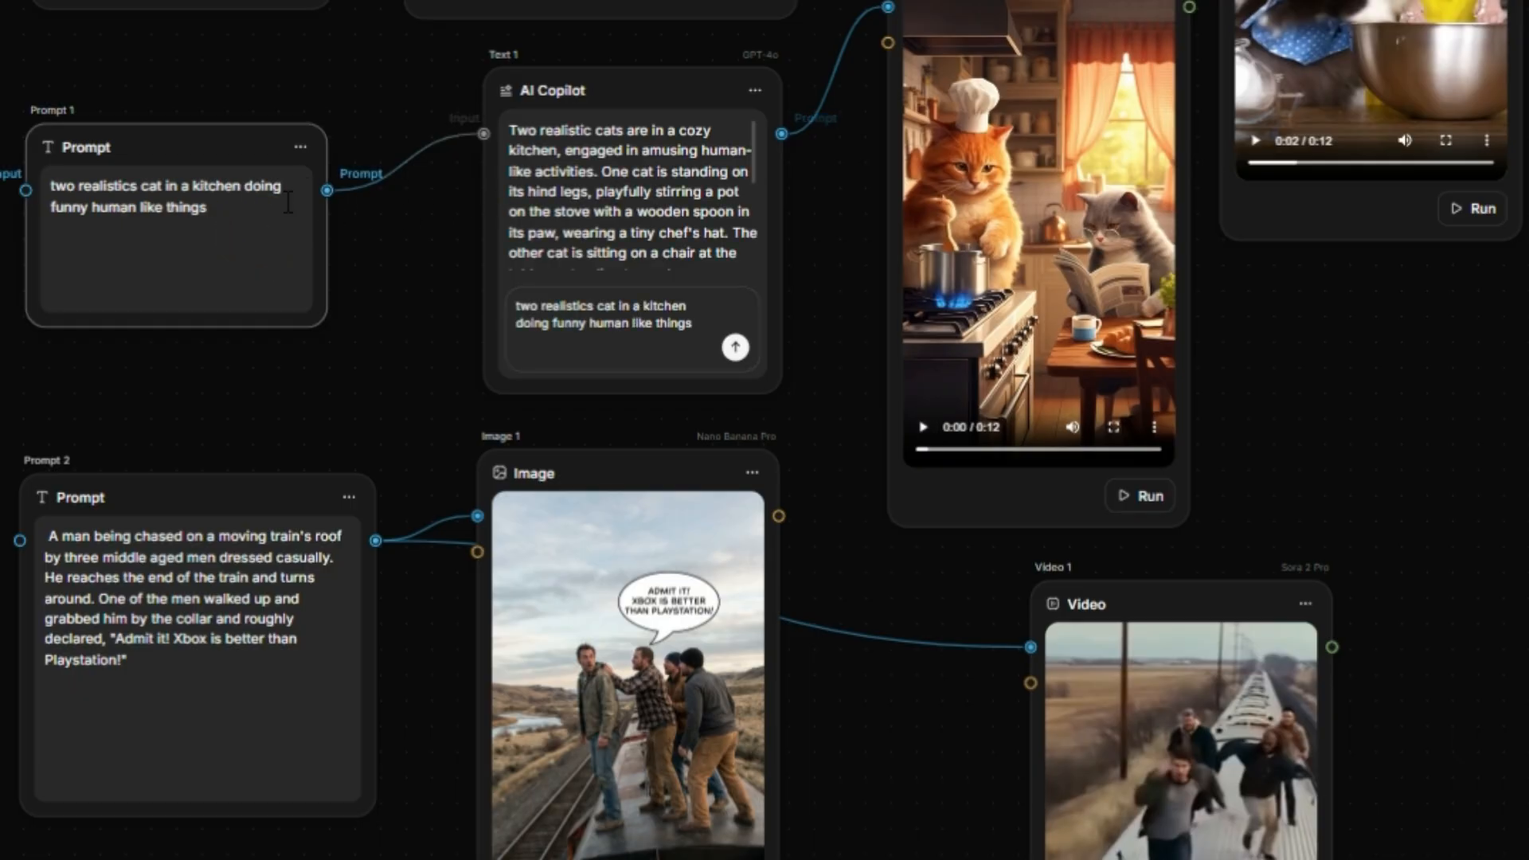
{"action": "left_click", "coordinate": [590, 192]}
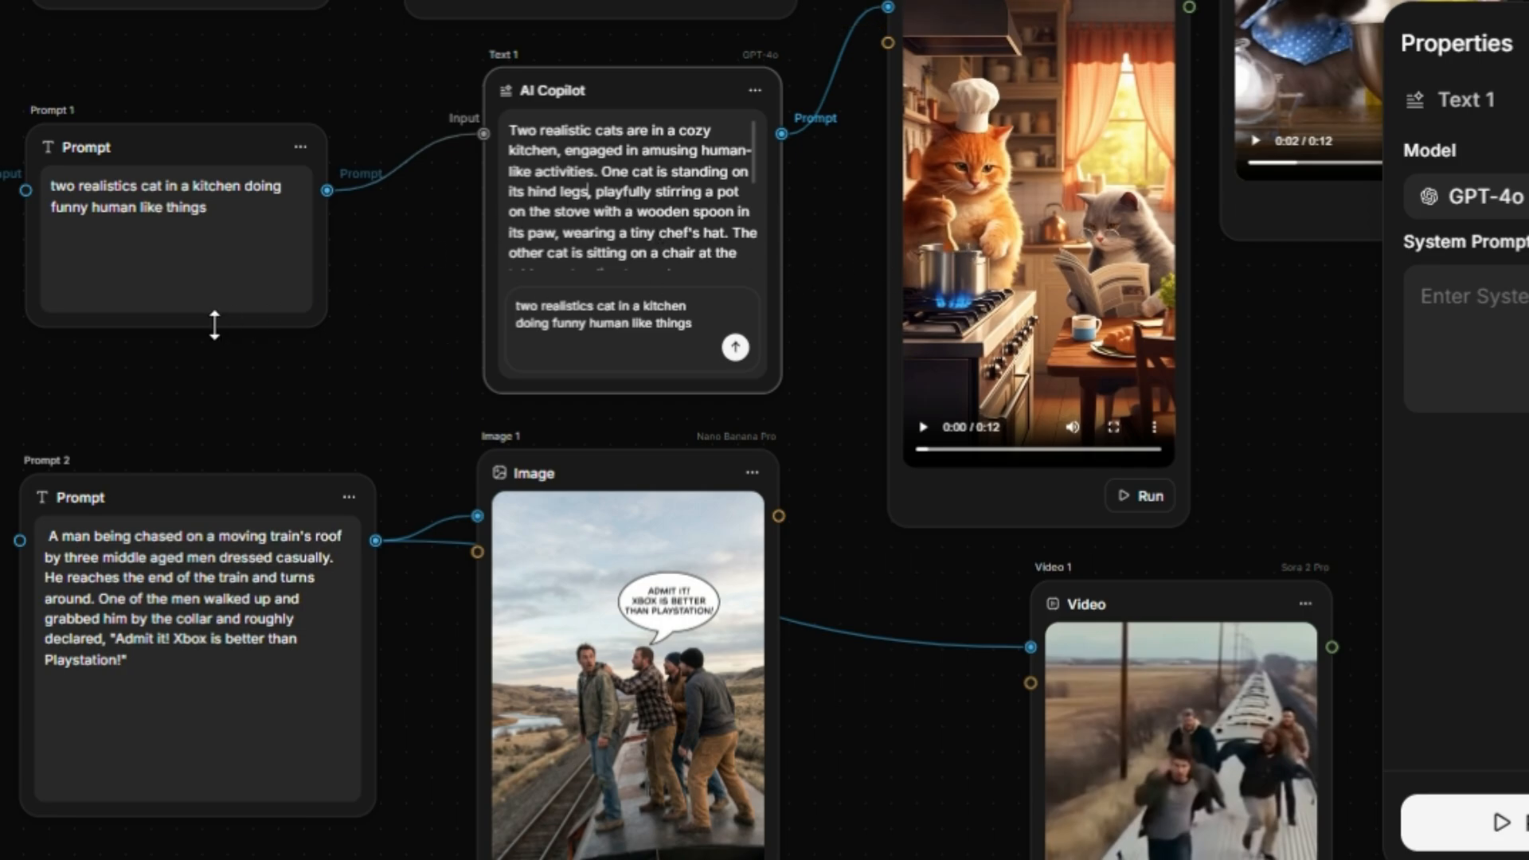
Step: Compare the train chase Image node's result and inputs with those of the train chase Video node
{"action": "scroll", "coordinate": [212, 324], "scroll_direction": "down", "scroll_amount": 3}
{"action": "mouse_move", "coordinate": [529, 434]}
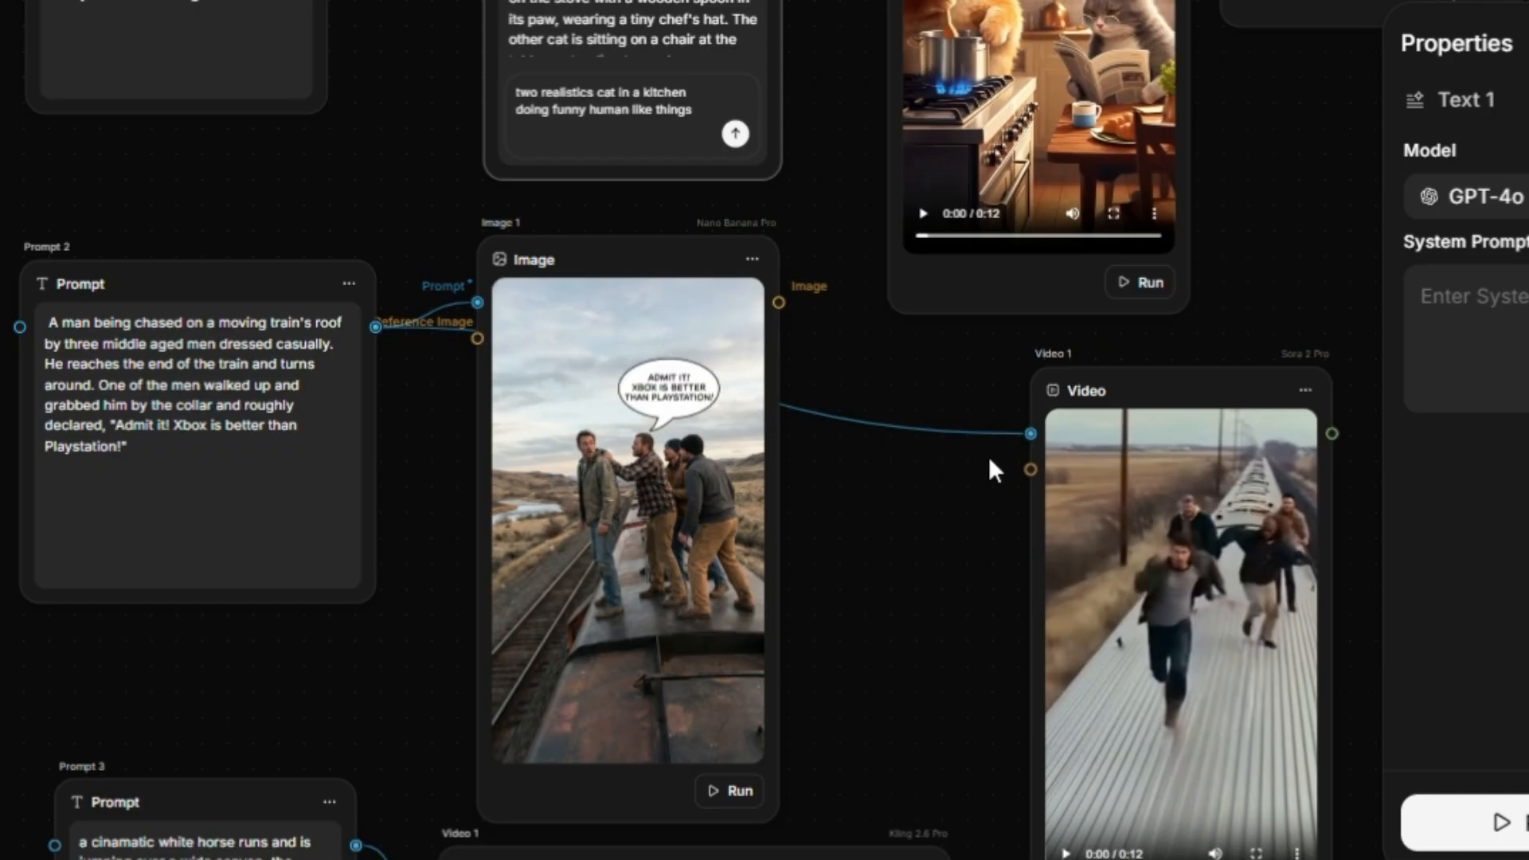
{"action": "mouse_move", "coordinate": [1077, 443]}
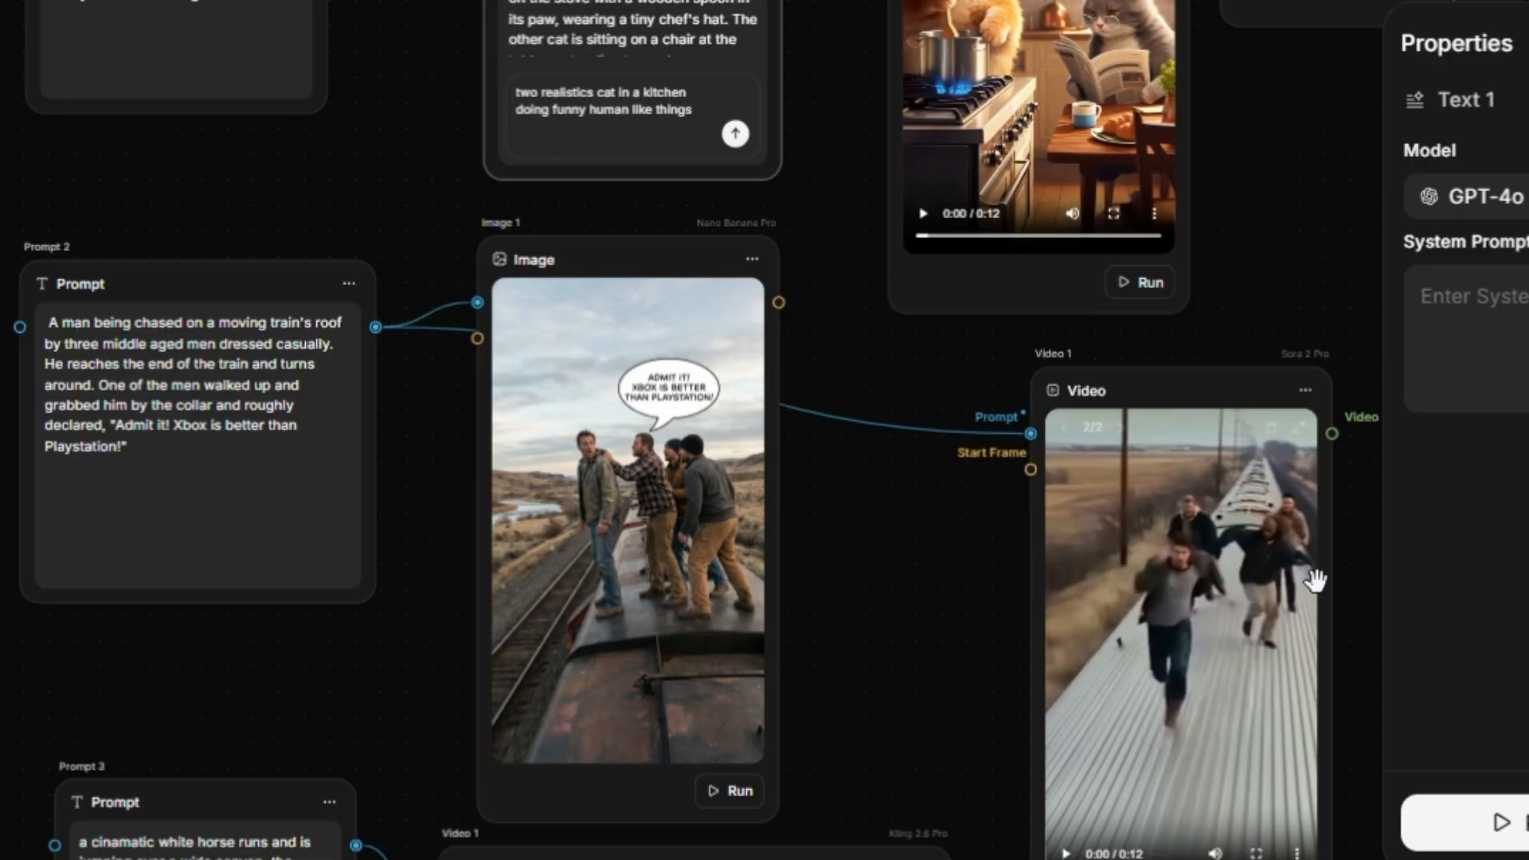
{"action": "mouse_move", "coordinate": [721, 567]}
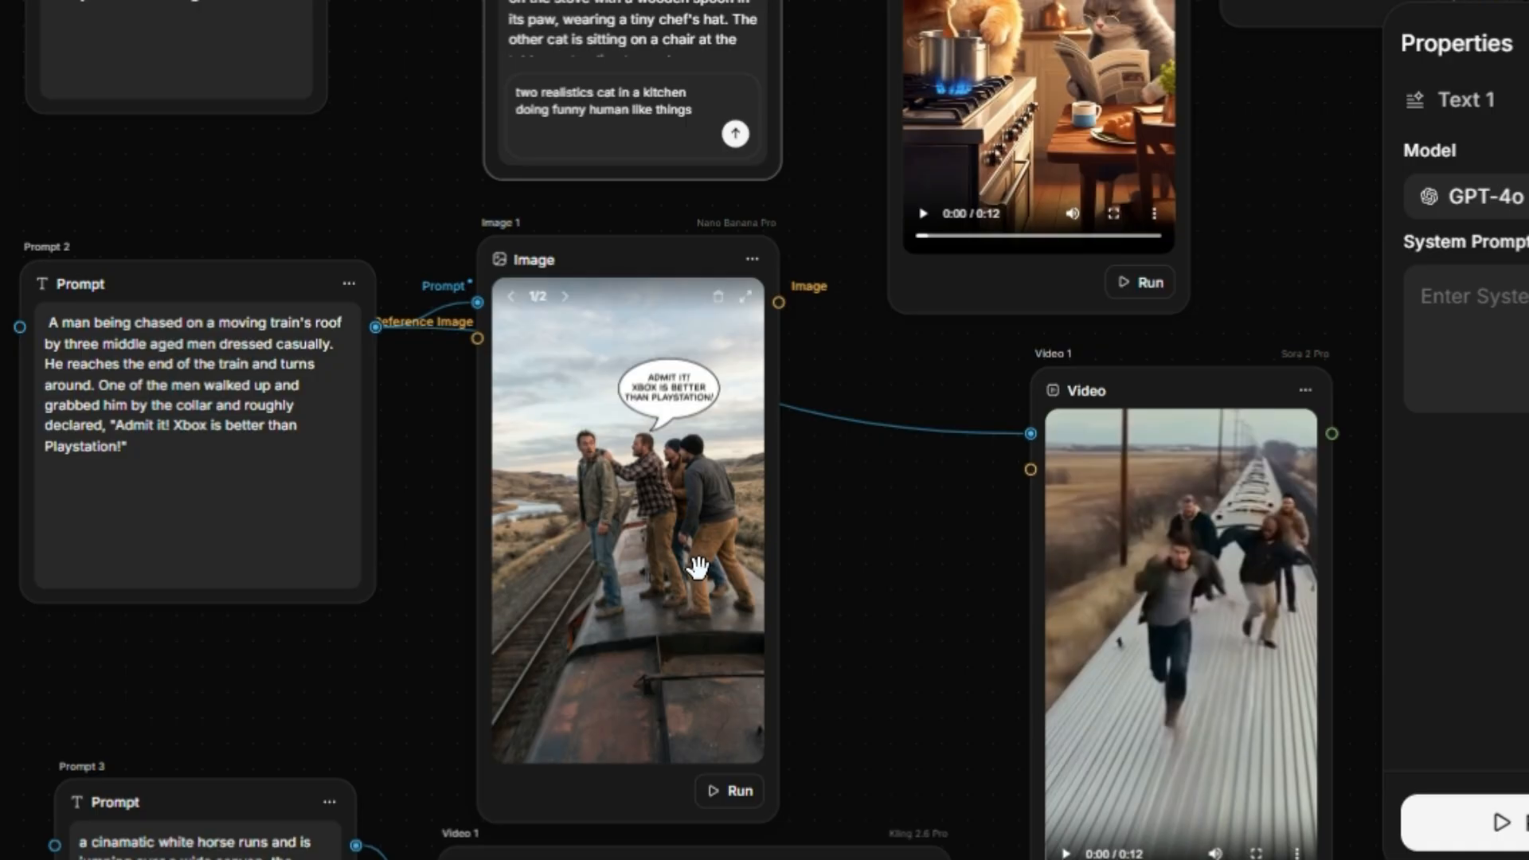
{"action": "mouse_move", "coordinate": [1231, 618]}
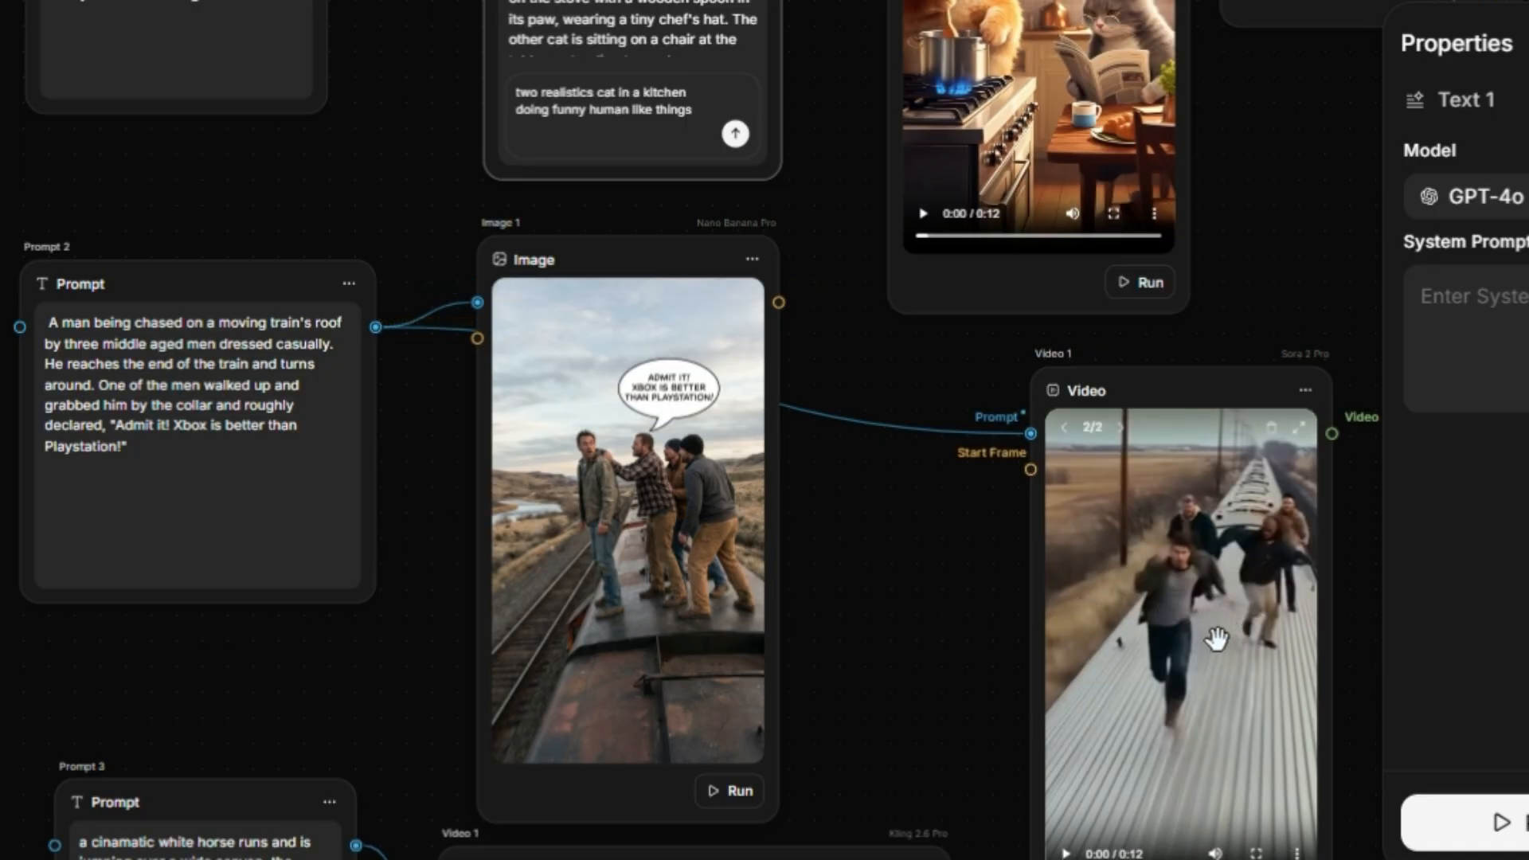
{"action": "mouse_move", "coordinate": [633, 518]}
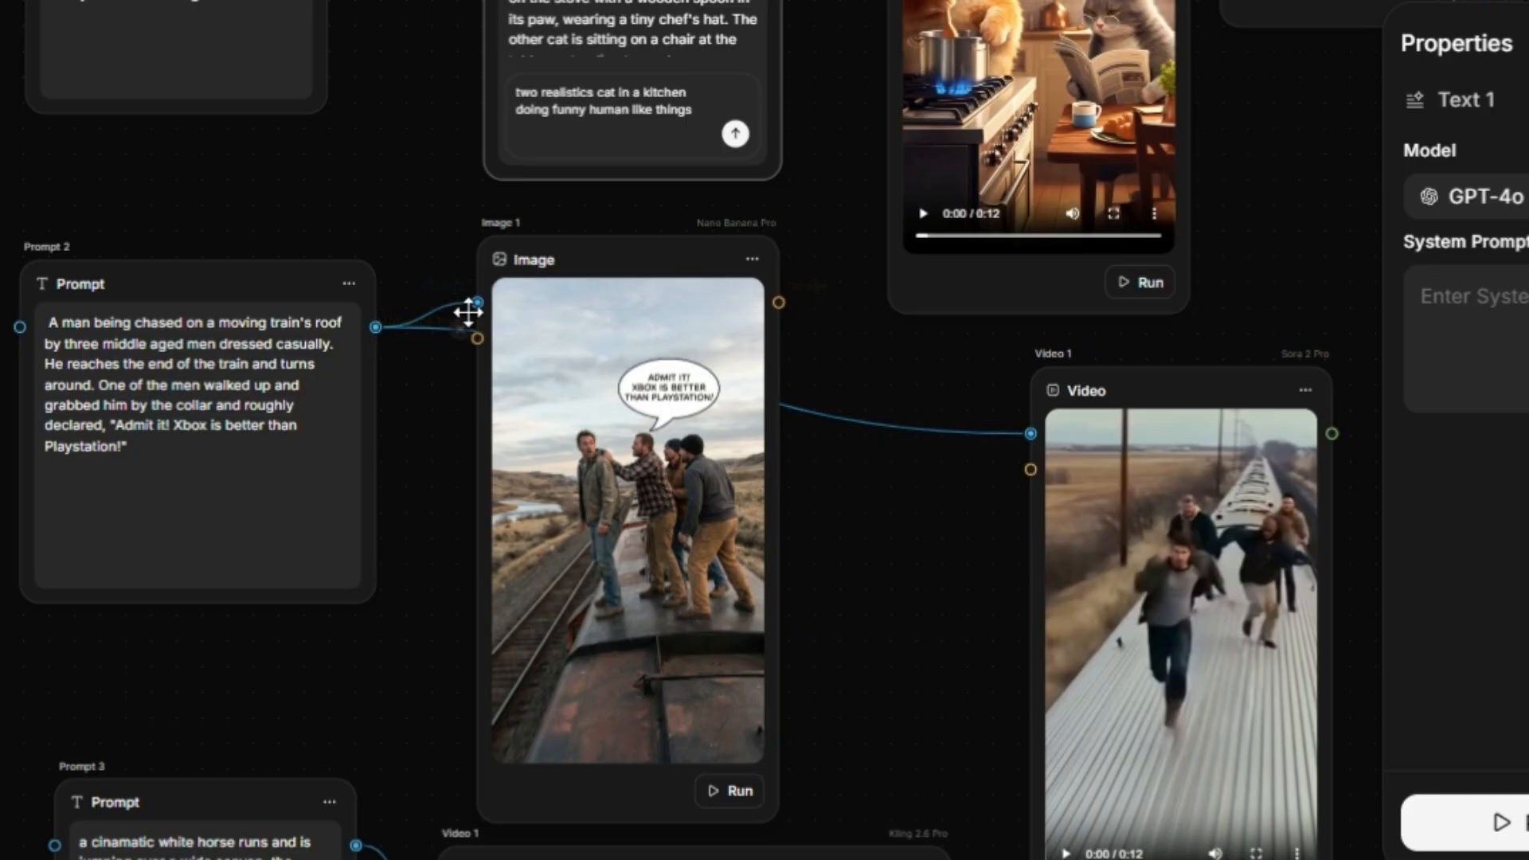
Step: Try to draw a connection from the train chase Image node's output towards the Video node, and deselect everything
{"action": "left_click_drag", "start_coordinate": [779, 303], "coordinate": [906, 361]}
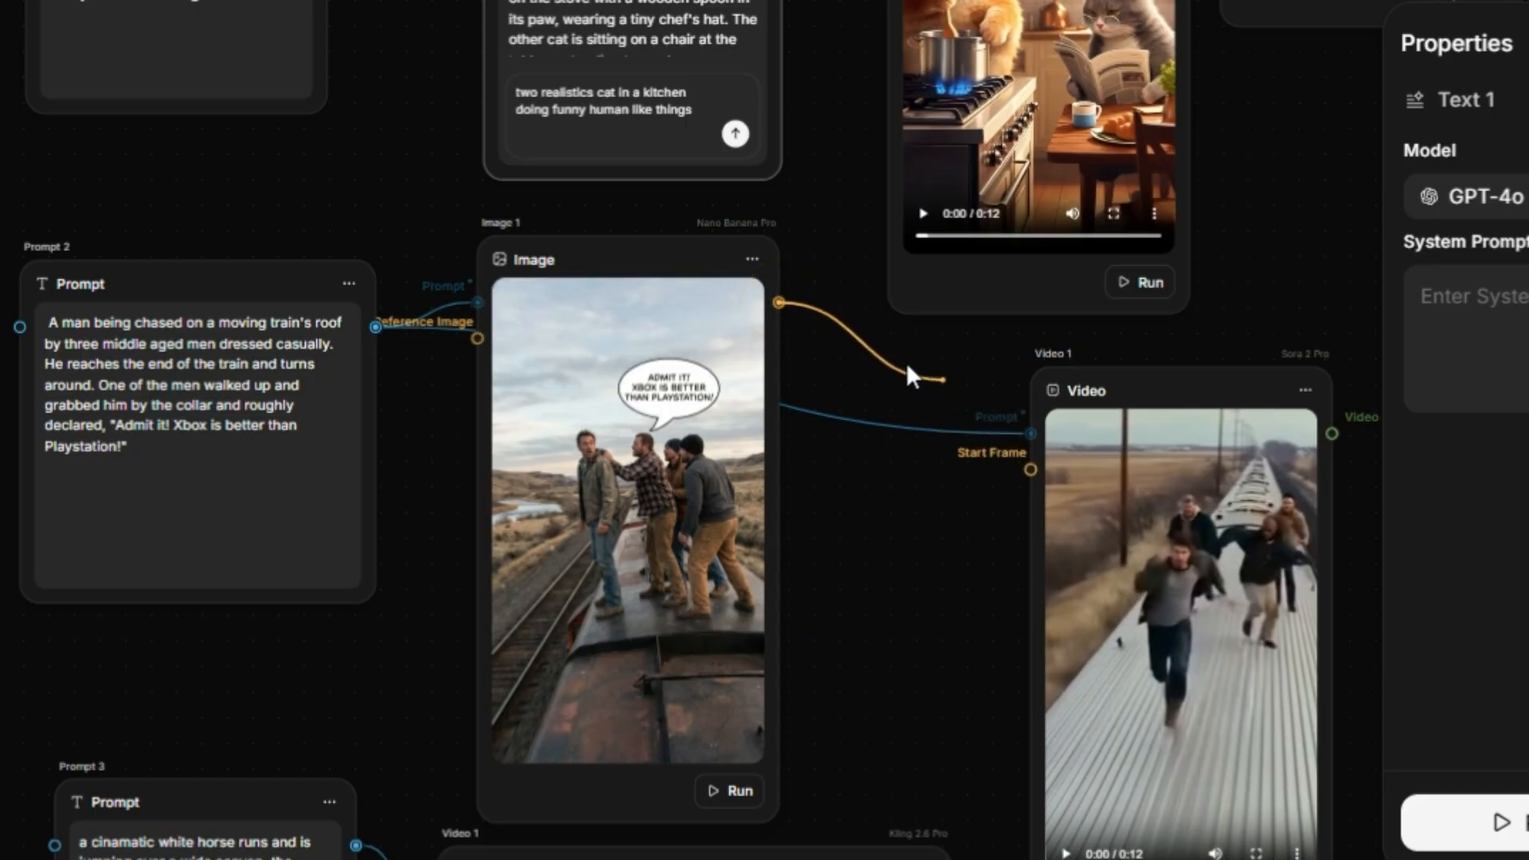
{"action": "left_click", "coordinate": [779, 303]}
{"action": "left_click", "coordinate": [819, 544]}
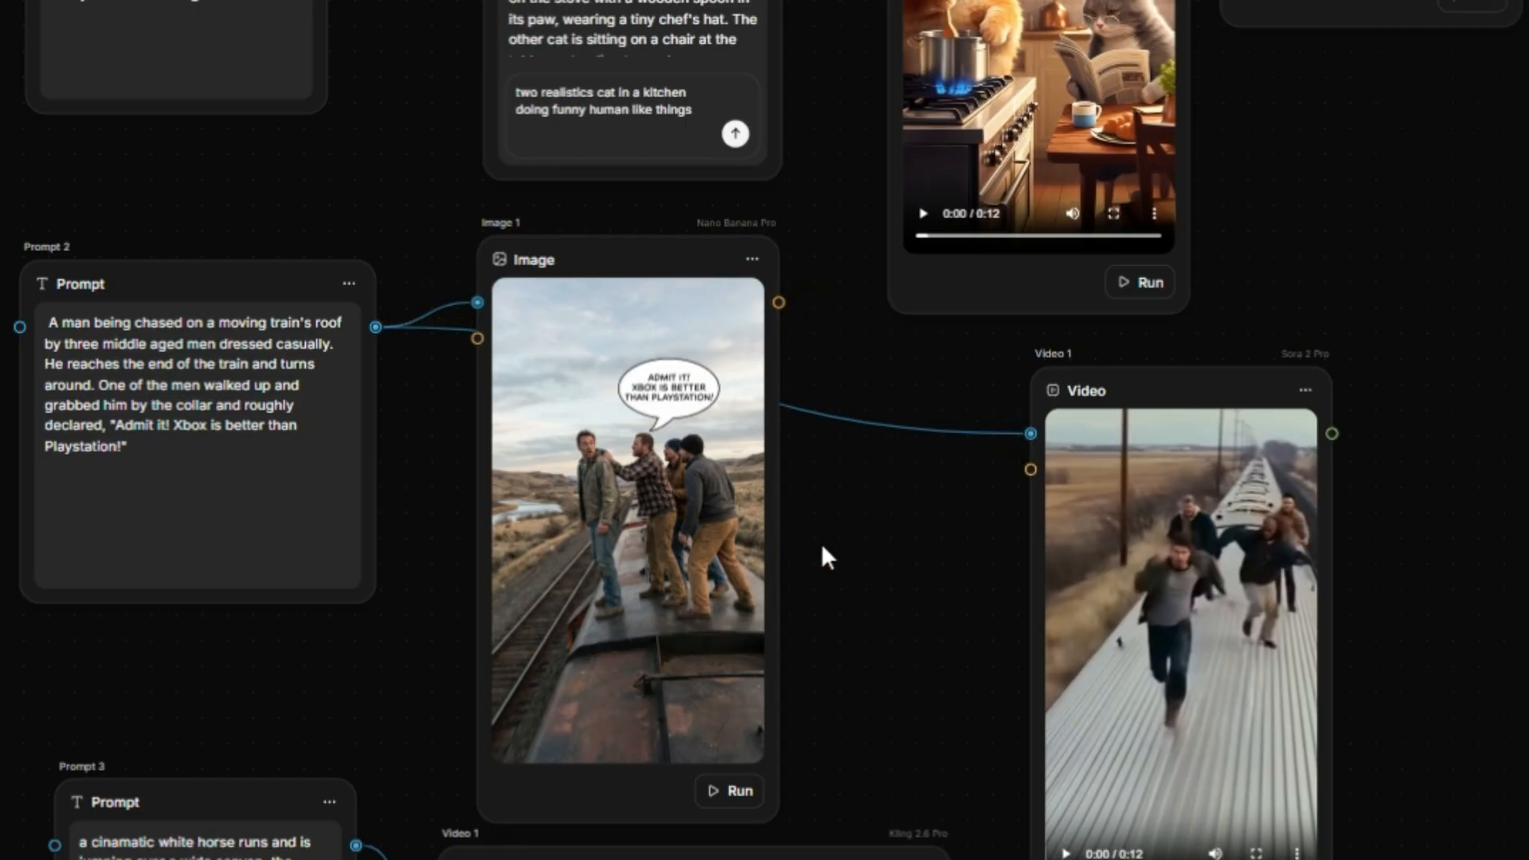
Step: Shift the train chase Prompt node slightly away from its Image node and play both train chase video results in full screen
{"action": "left_click_drag", "start_coordinate": [147, 449], "coordinate": [133, 451]}
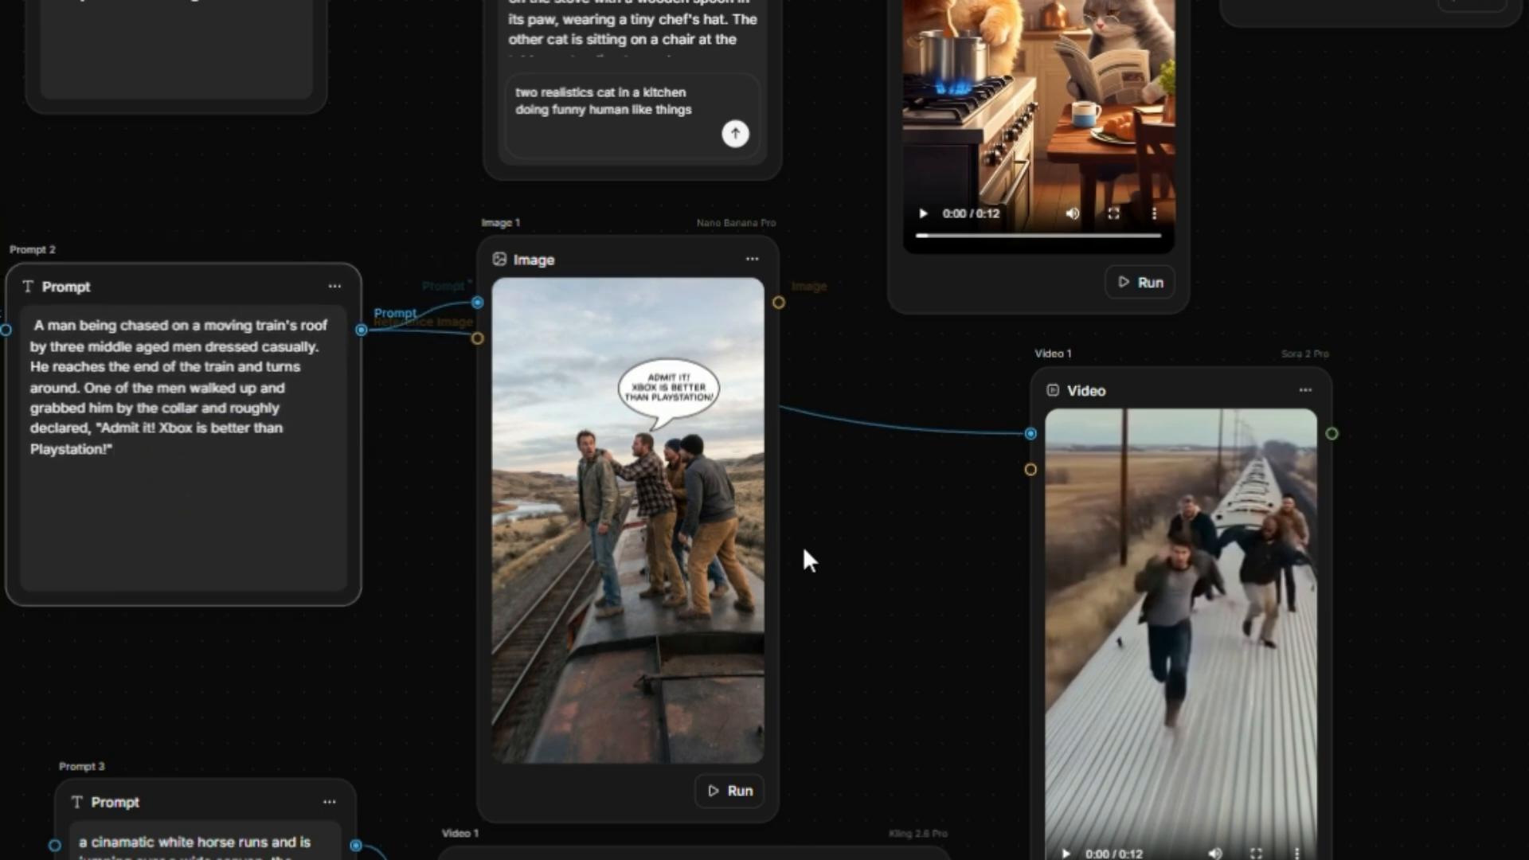
{"action": "left_click", "coordinate": [1067, 436]}
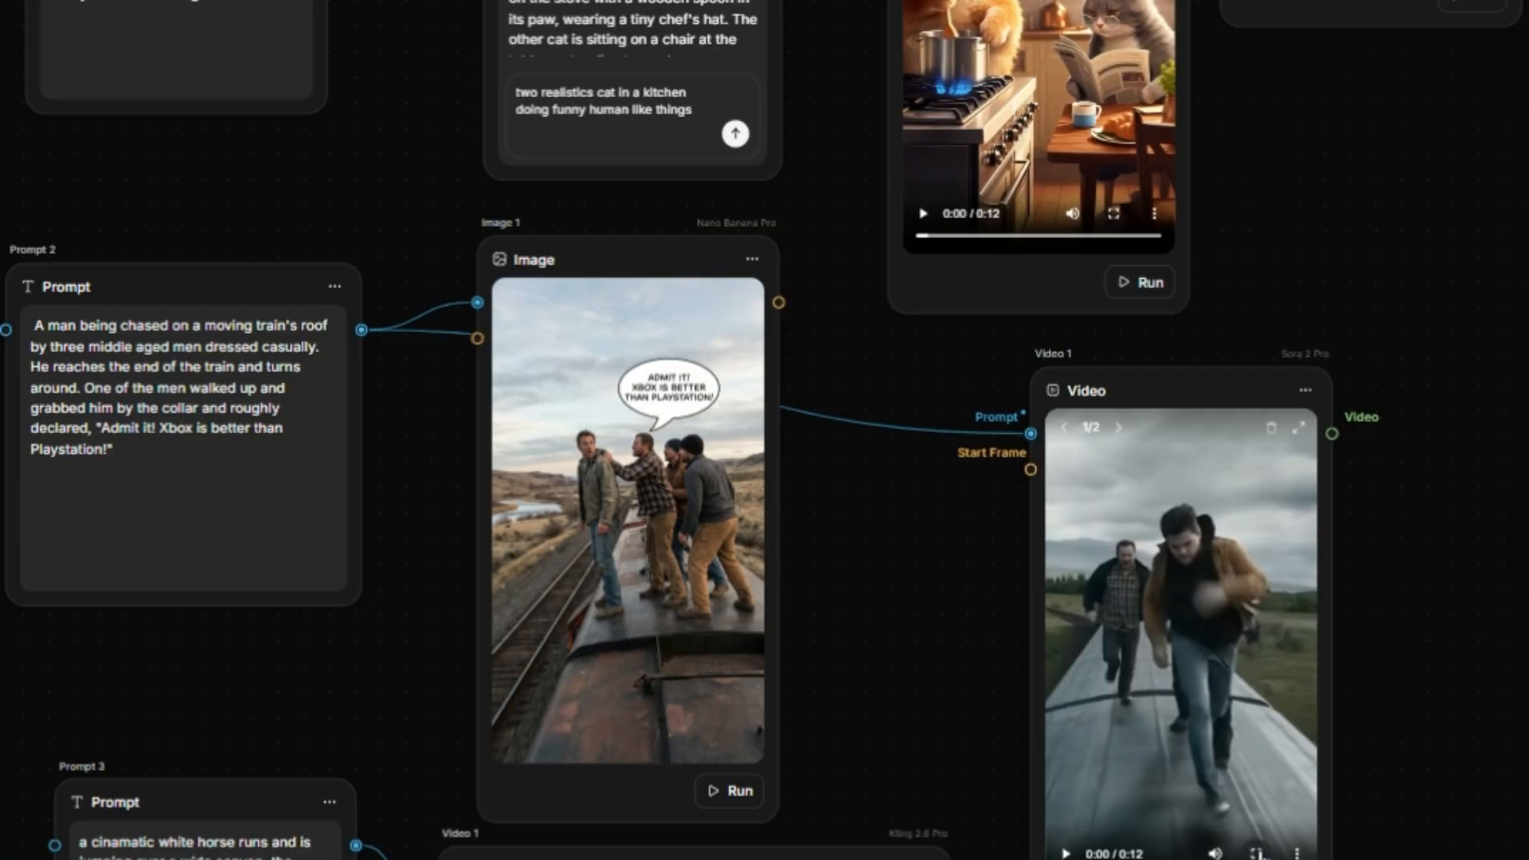
{"action": "left_click", "coordinate": [1255, 851]}
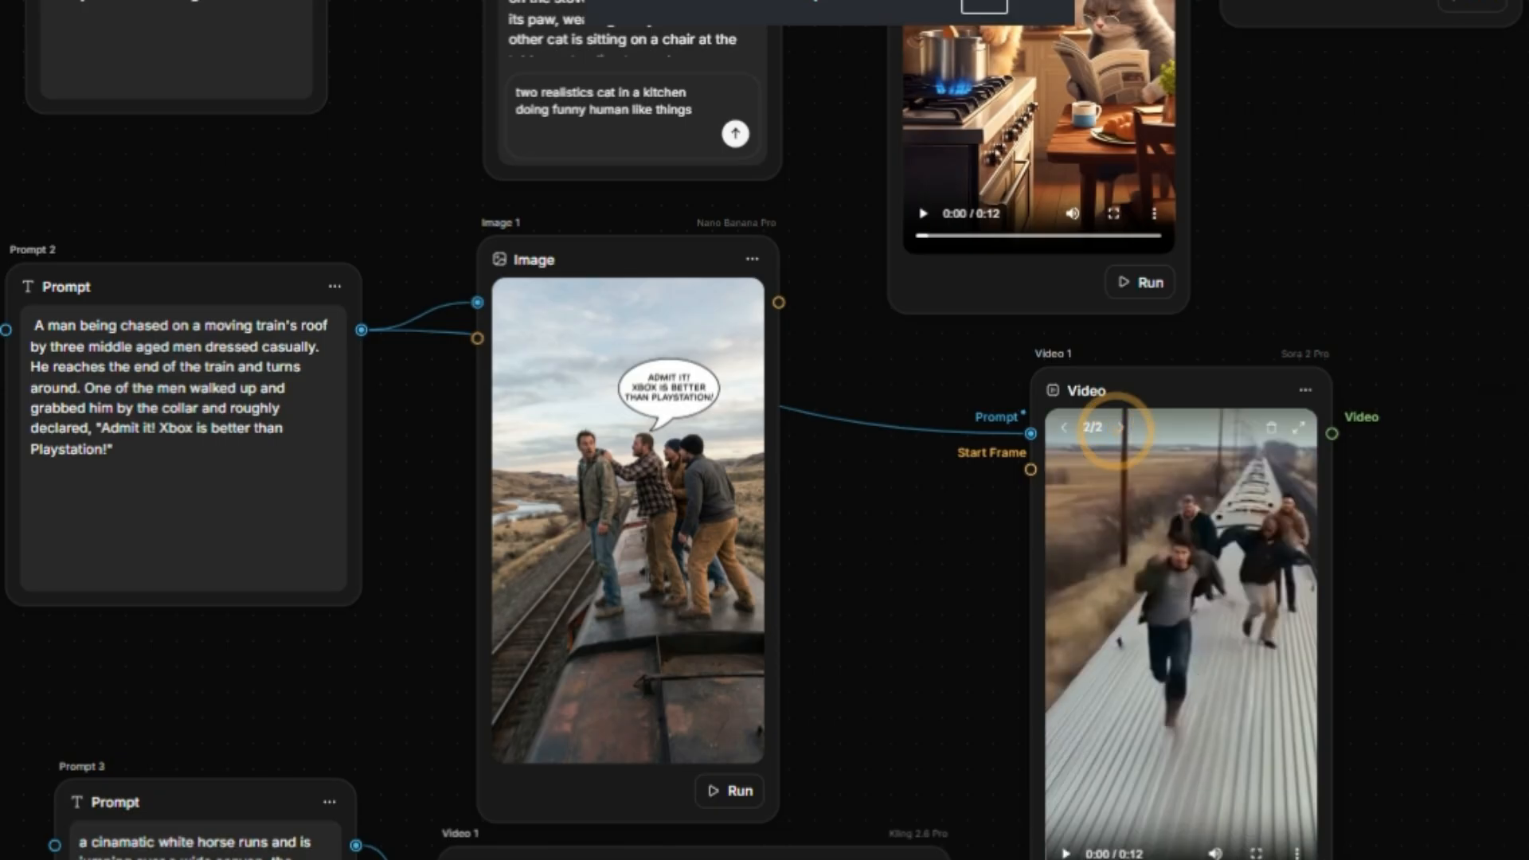
{"action": "left_click", "coordinate": [1257, 852]}
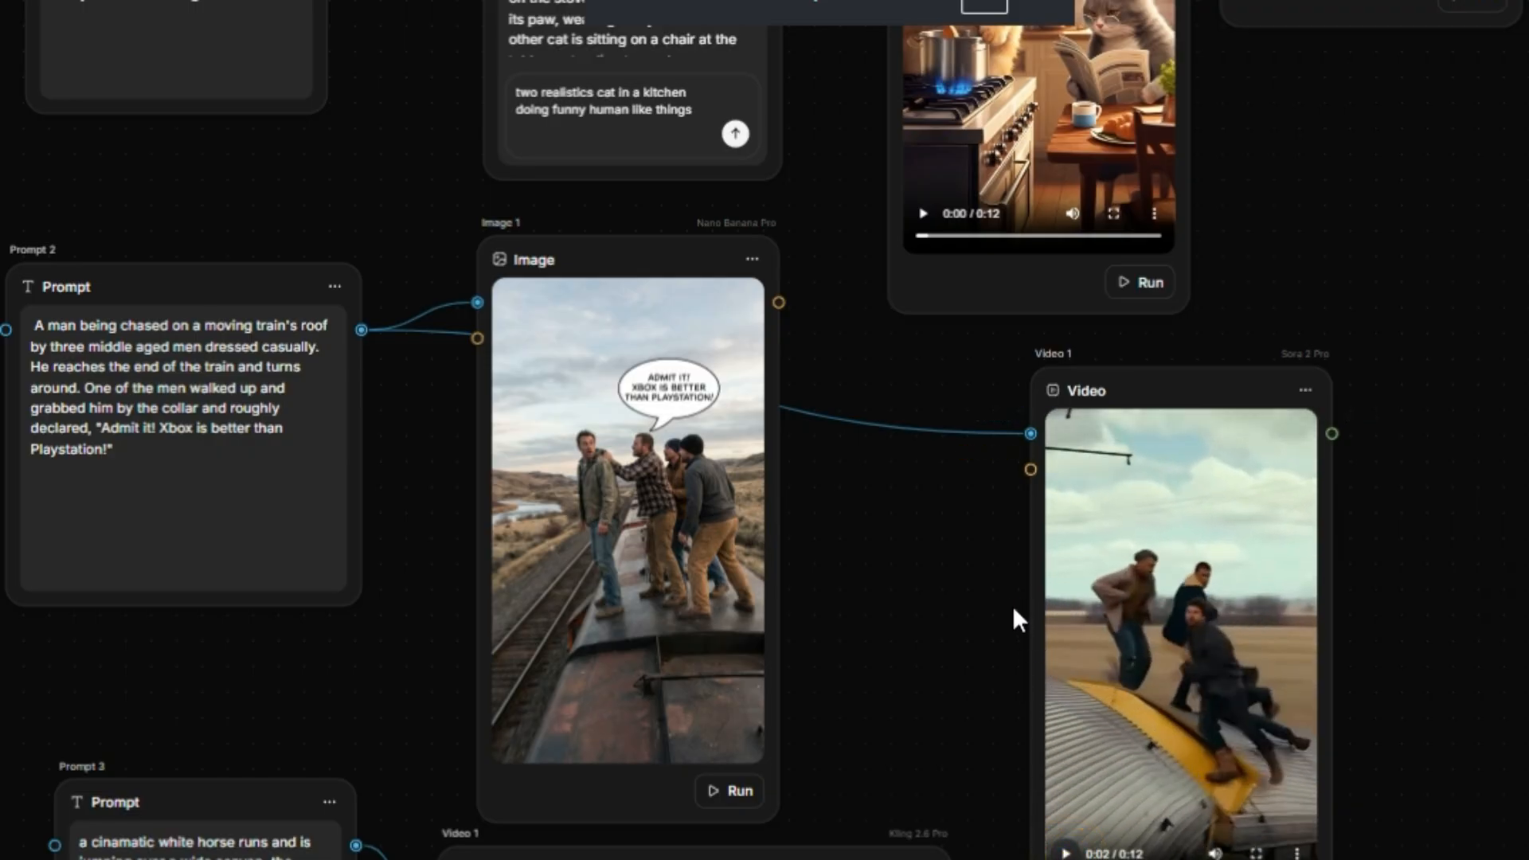
Step: Correct the misspelled word "cluds" to "clouds" in the white horse Prompt node
{"action": "scroll", "coordinate": [911, 583], "scroll_direction": "down", "scroll_amount": 3}
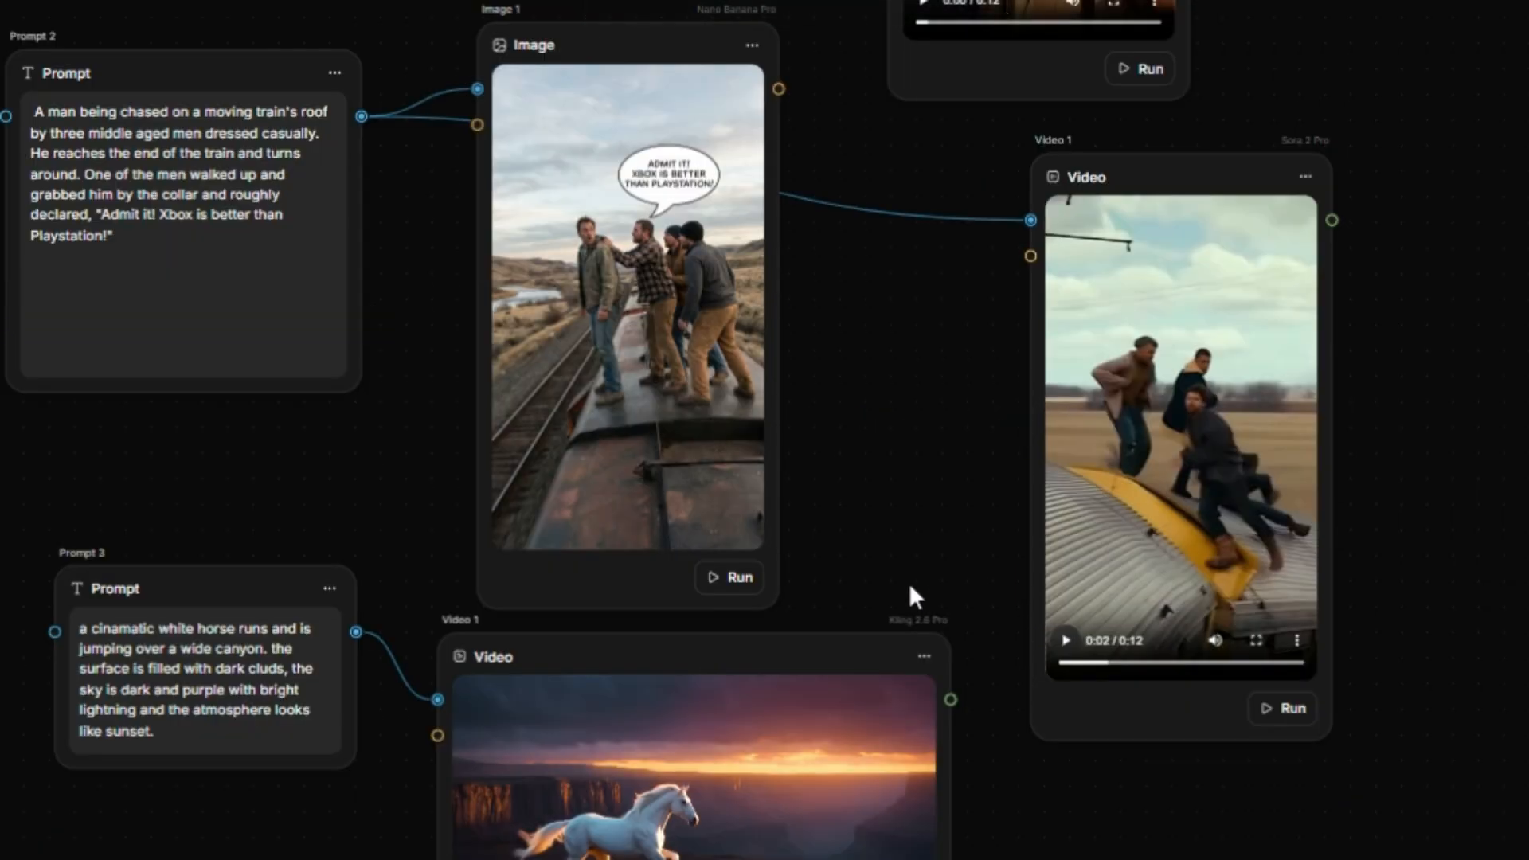
{"action": "scroll", "coordinate": [911, 588], "scroll_direction": "down", "scroll_amount": 3}
{"action": "left_click", "coordinate": [1062, 612]}
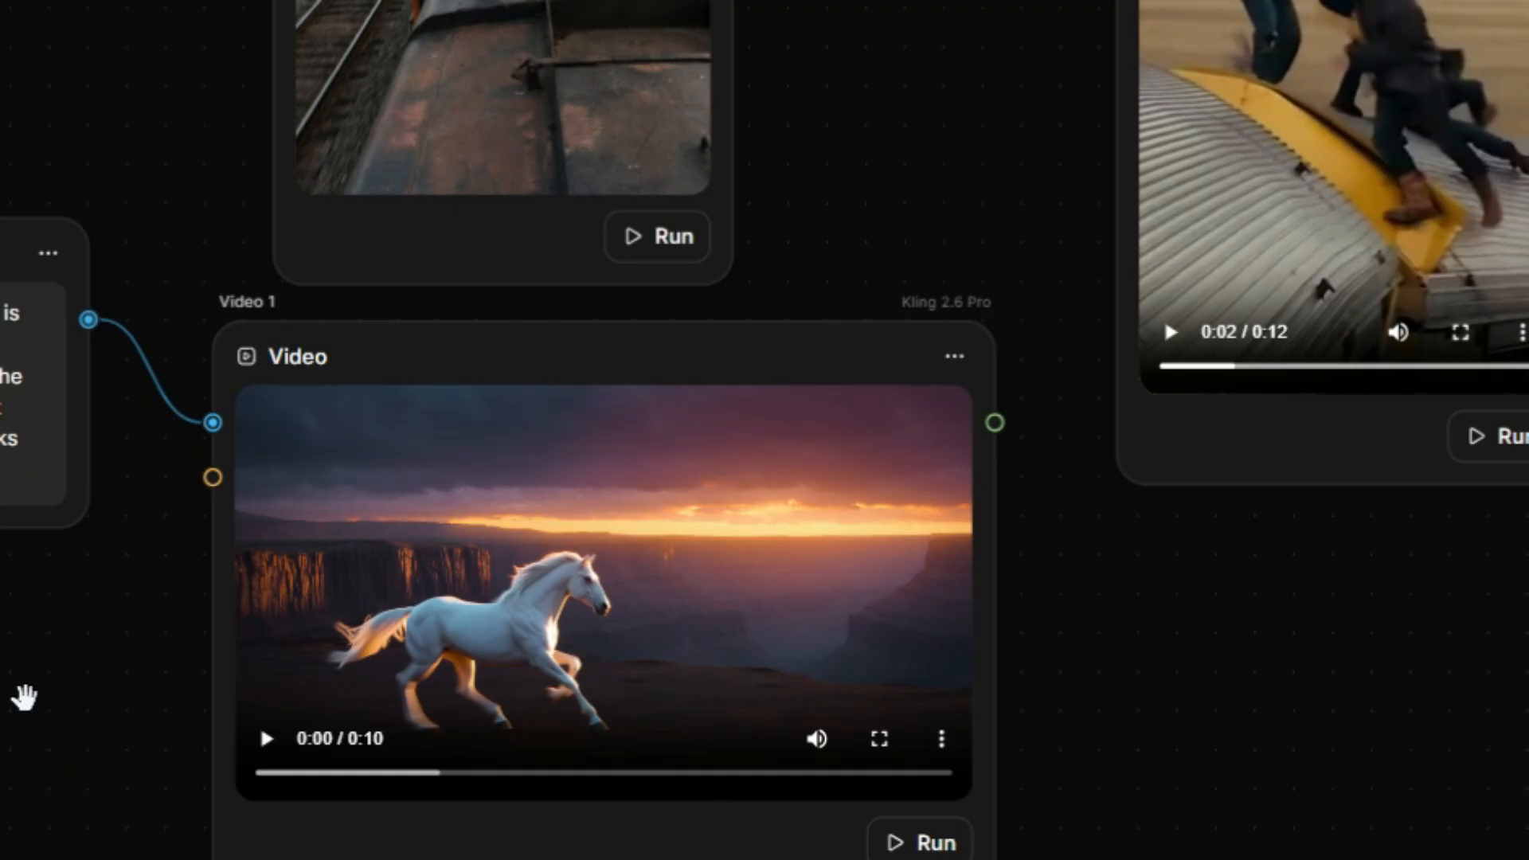
{"action": "left_click_drag", "start_coordinate": [24, 698], "coordinate": [580, 710]}
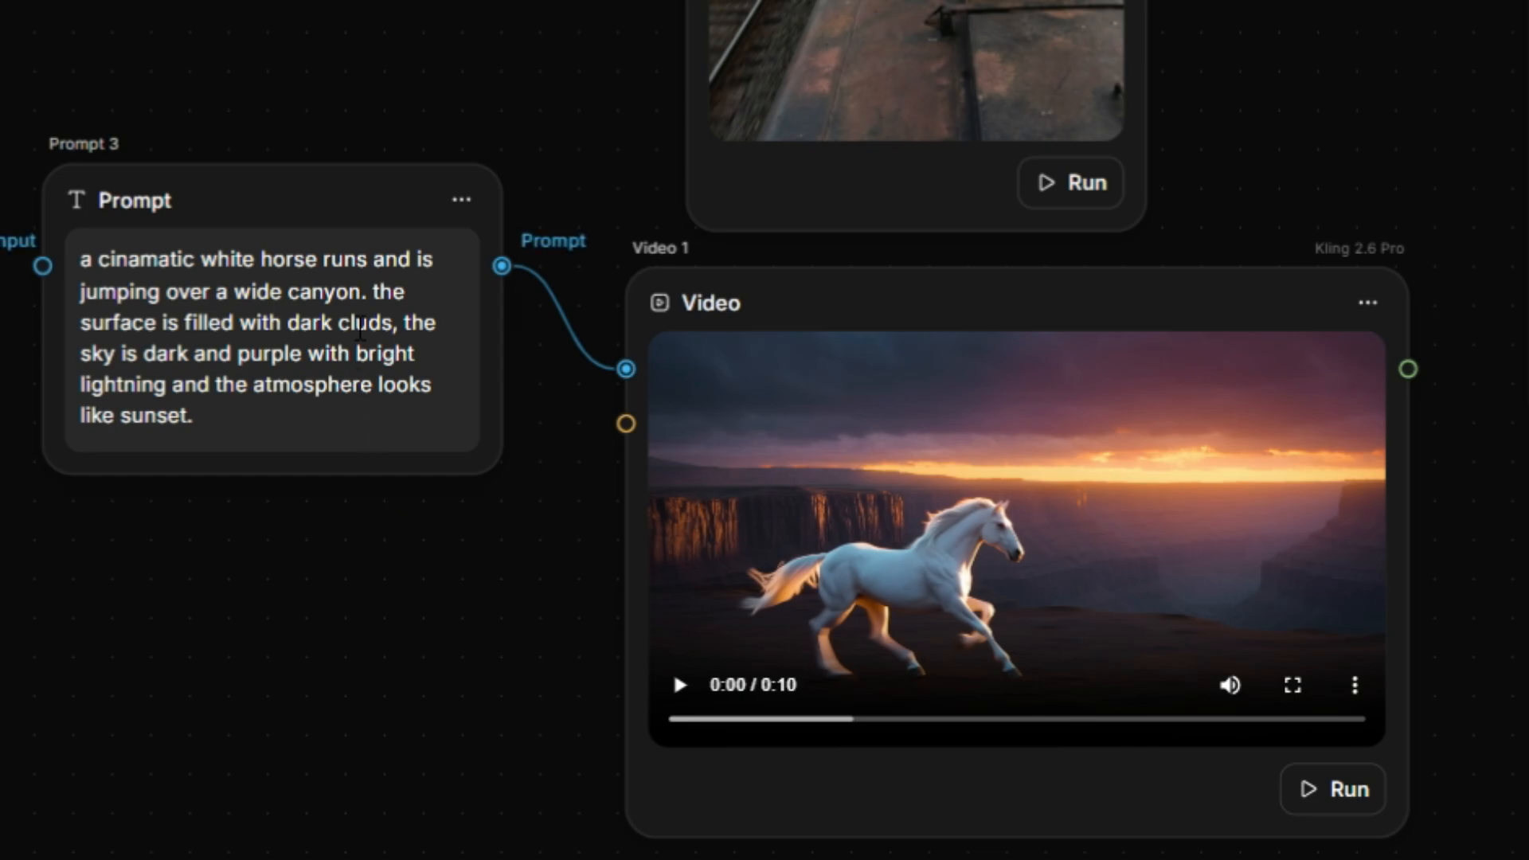
{"action": "left_click", "coordinate": [361, 323]}
{"action": "type", "text": "o"}
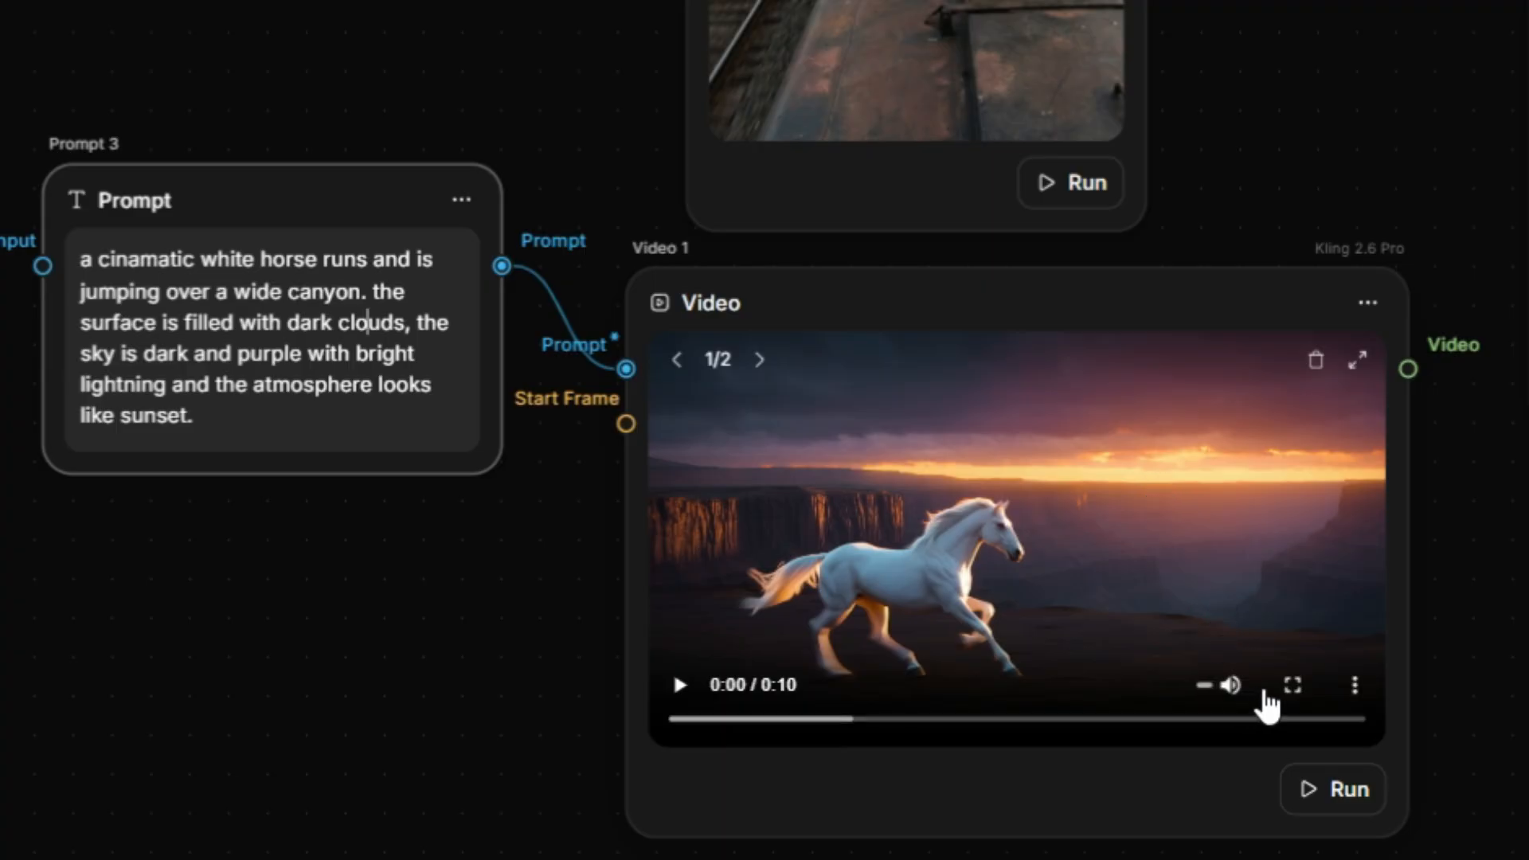
Step: Play the first white horse video result in the Video node and in full screen
{"action": "left_click", "coordinate": [1294, 682]}
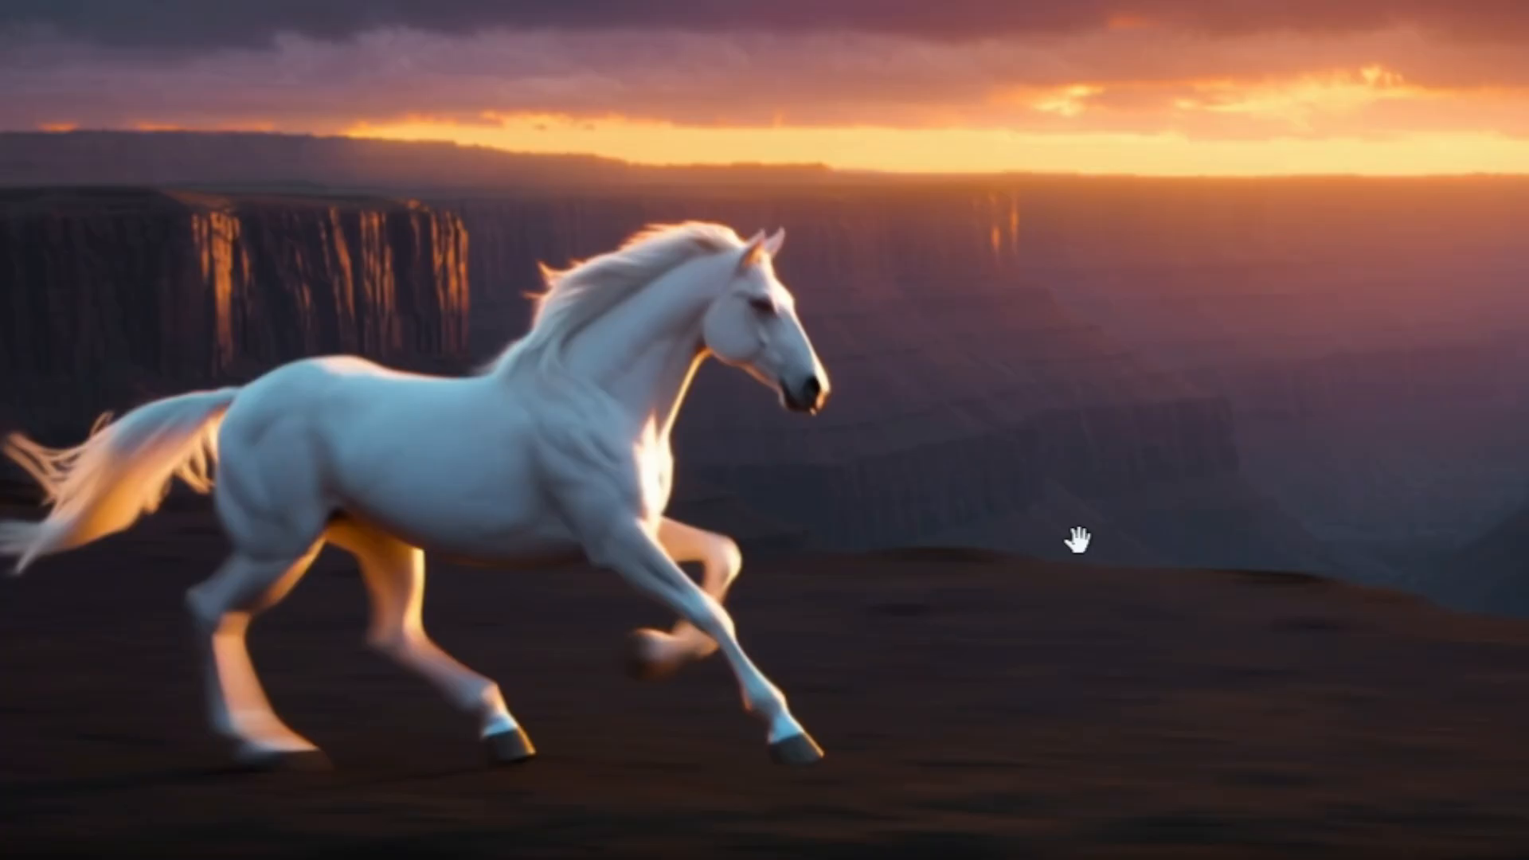
{"action": "key", "text": "Escape"}
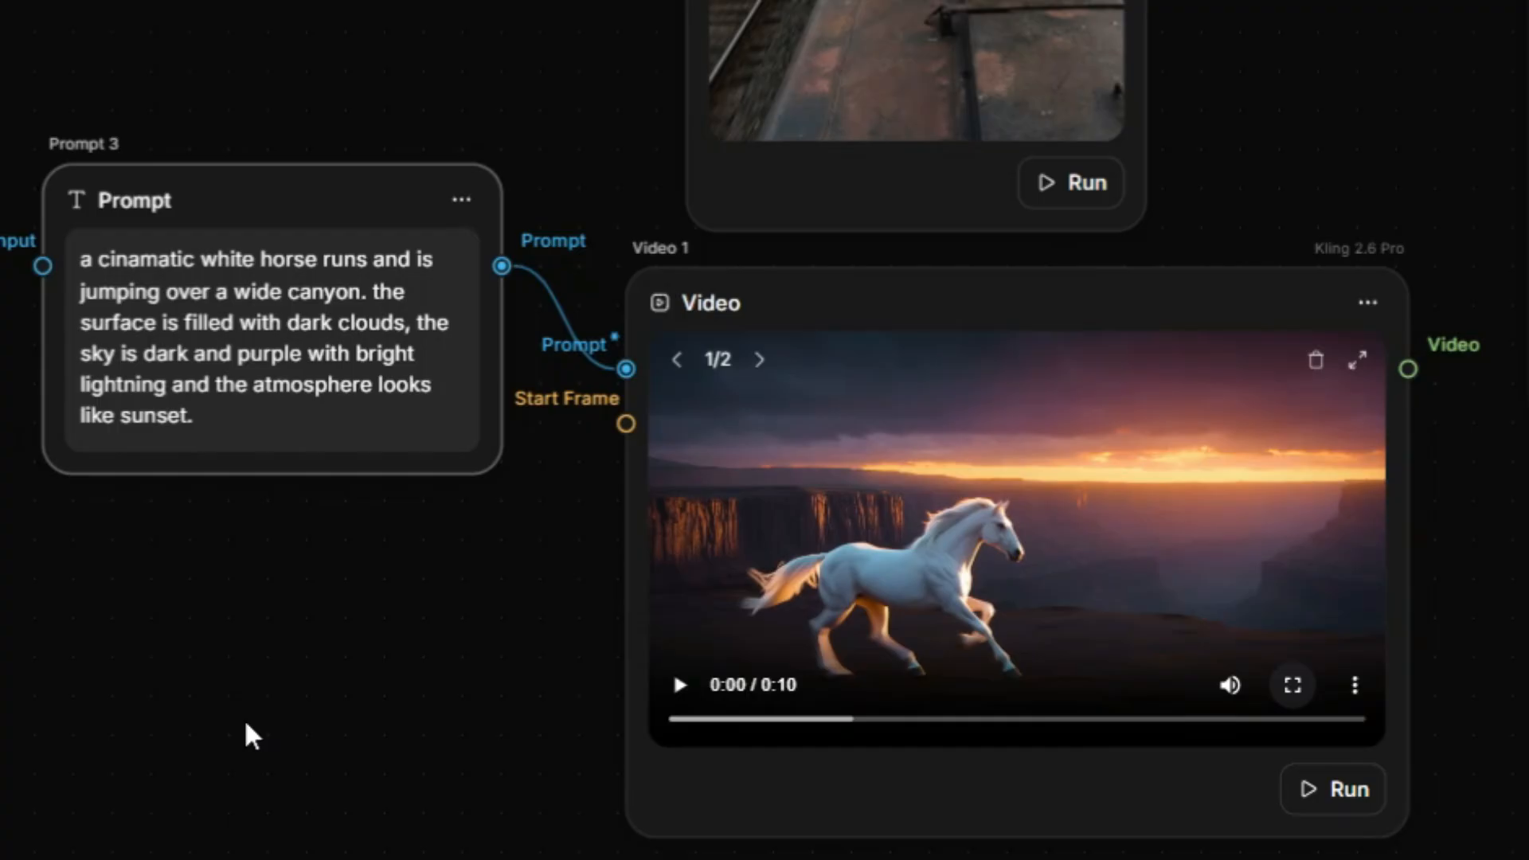
{"action": "left_click", "coordinate": [1116, 505]}
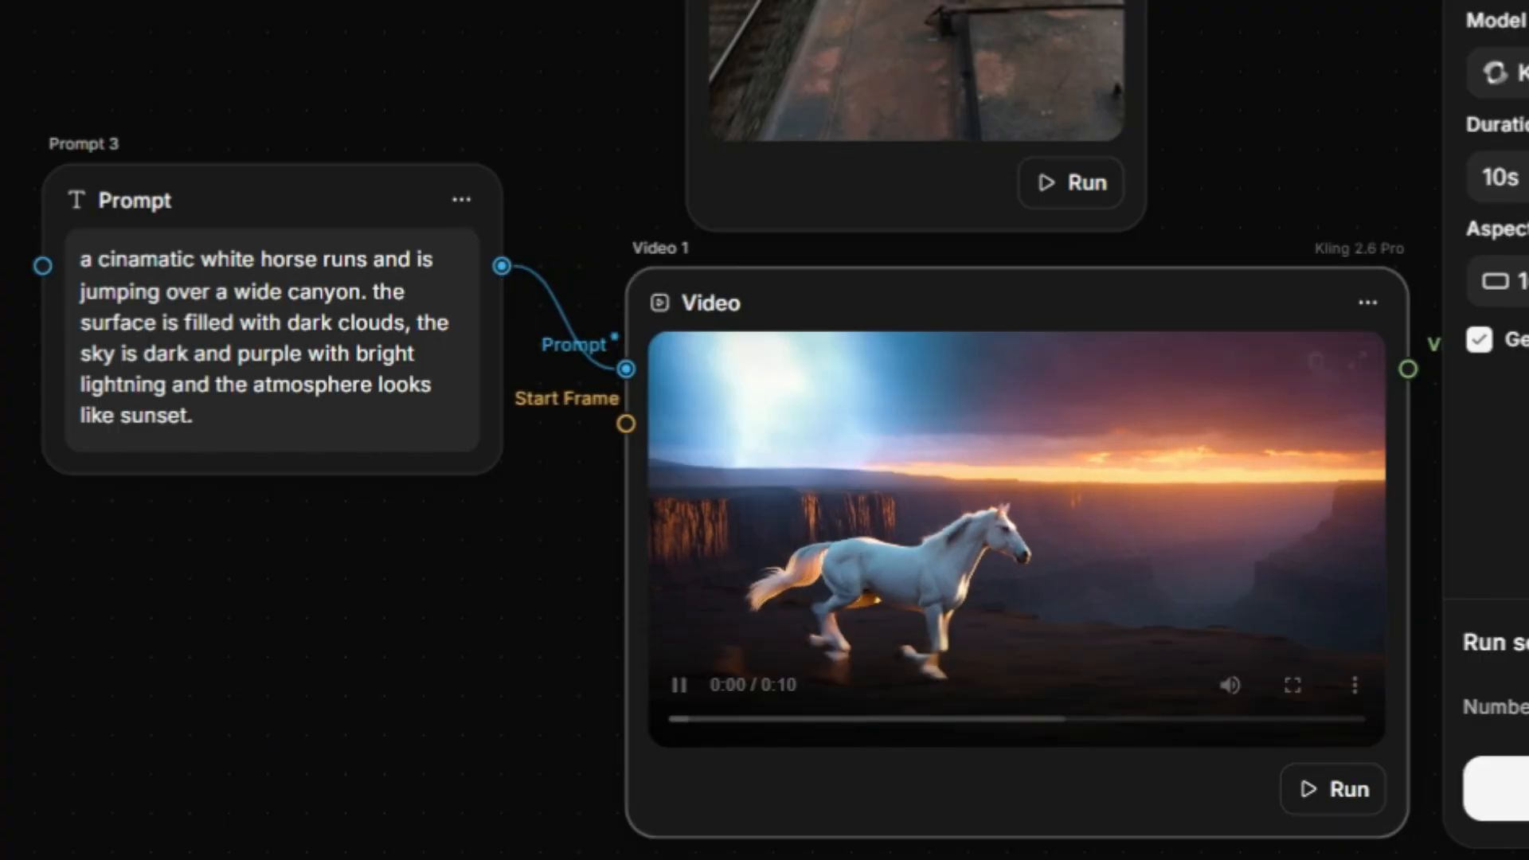
{"action": "left_click", "coordinate": [1293, 687]}
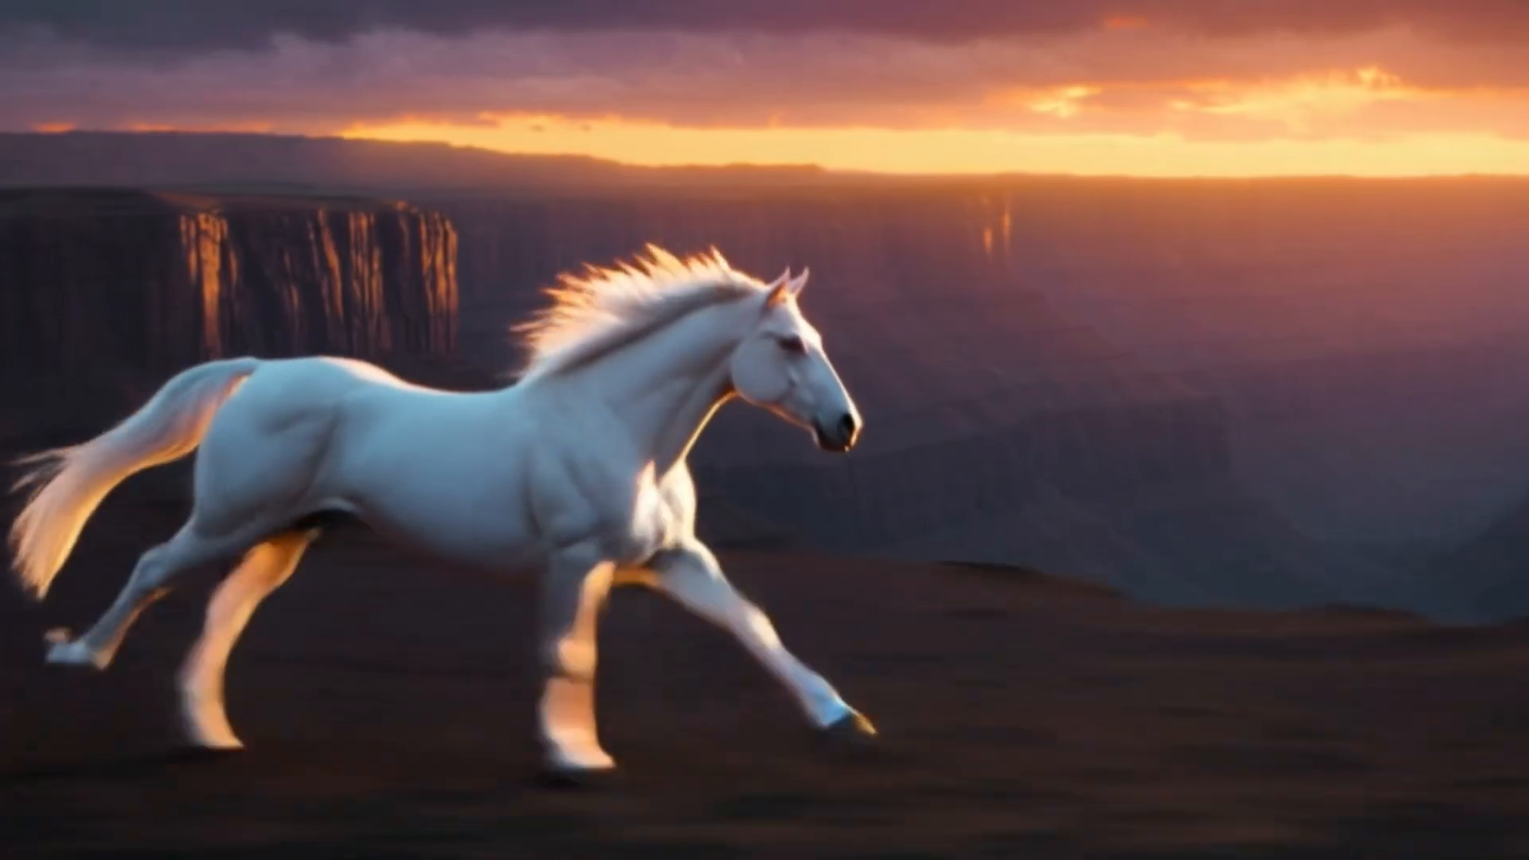
Step: Leave the first white horse result, switch to result 2/2 in the Video node and play it in full screen
{"action": "key", "text": "Escape"}
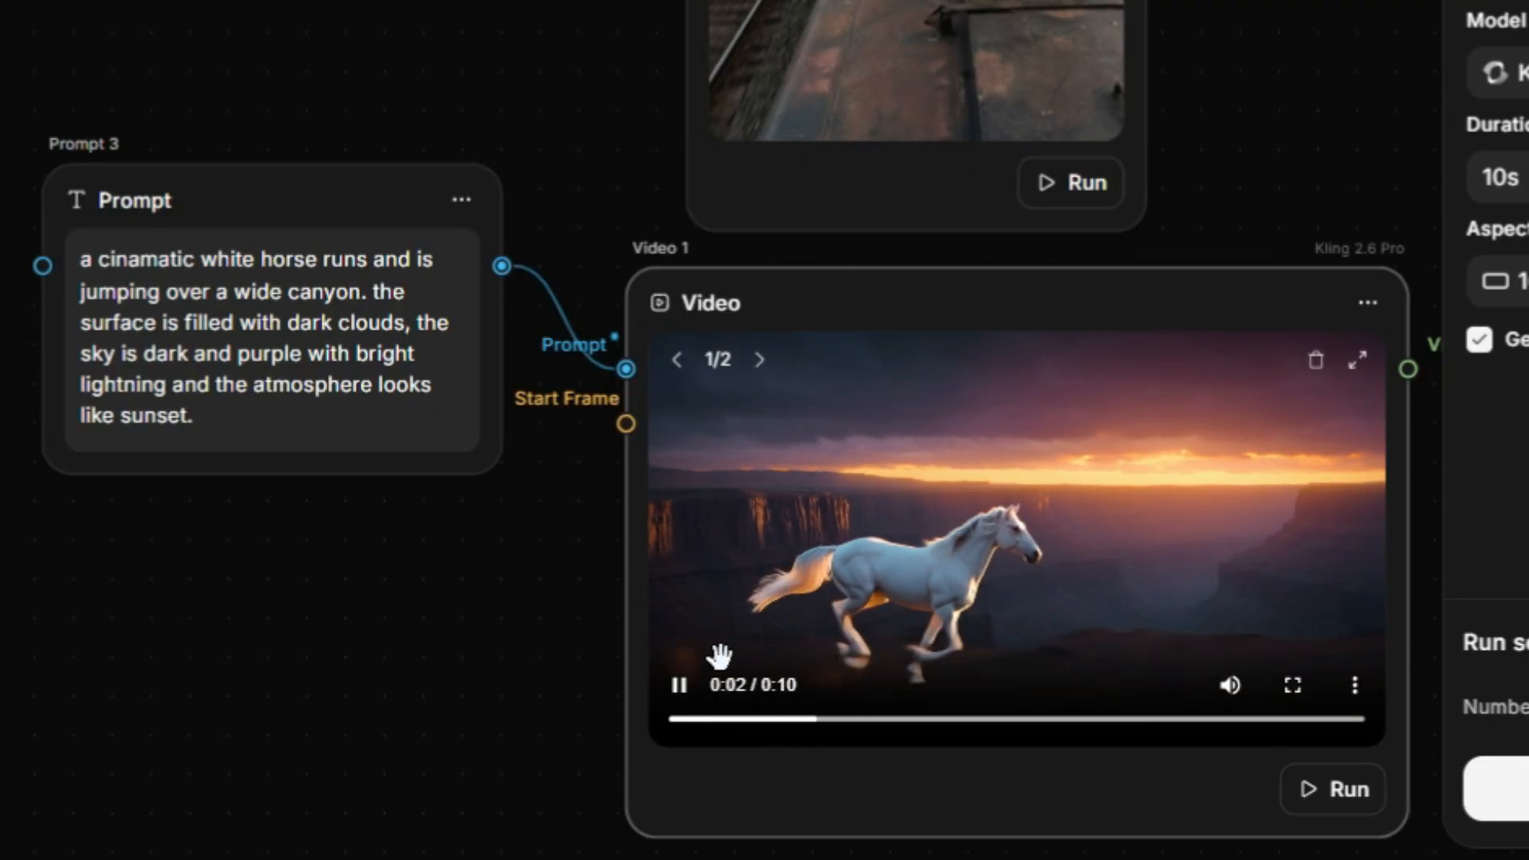
{"action": "left_click", "coordinate": [680, 685]}
{"action": "left_click", "coordinate": [761, 362]}
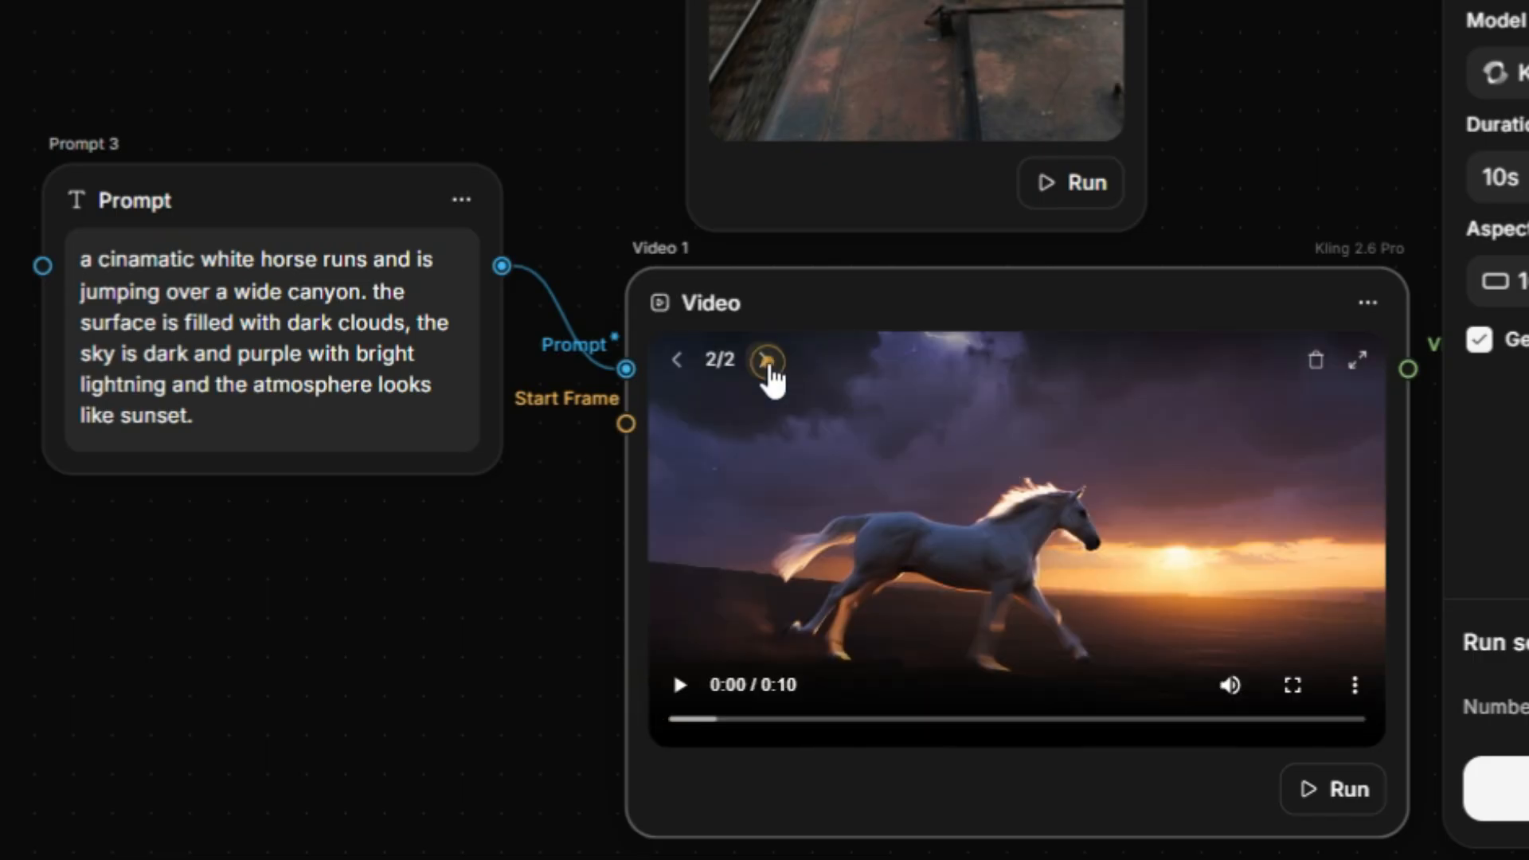
{"action": "left_click", "coordinate": [1294, 687]}
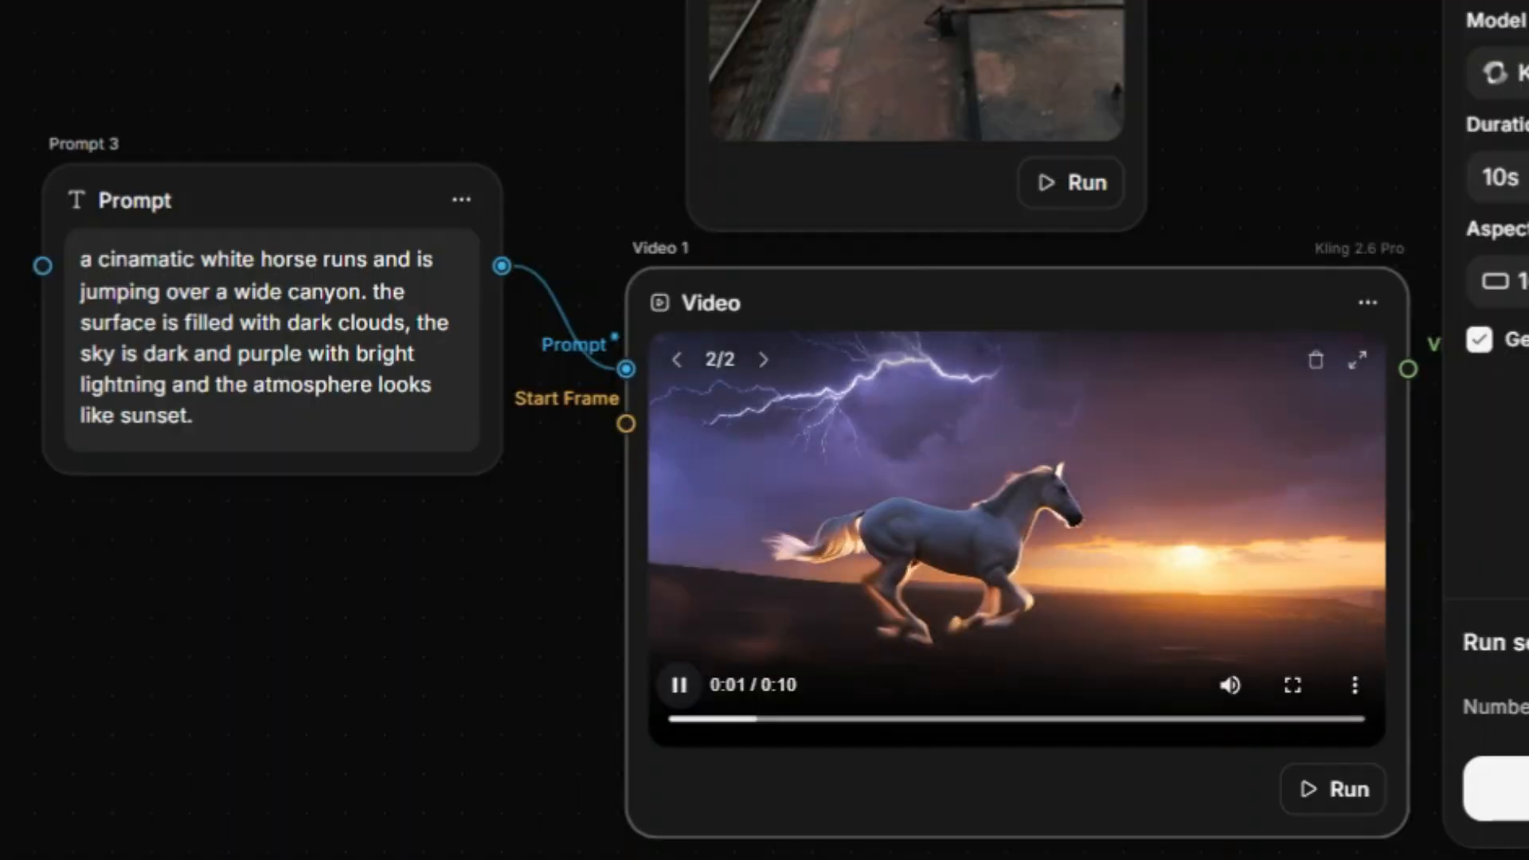
{"action": "left_click", "coordinate": [679, 685]}
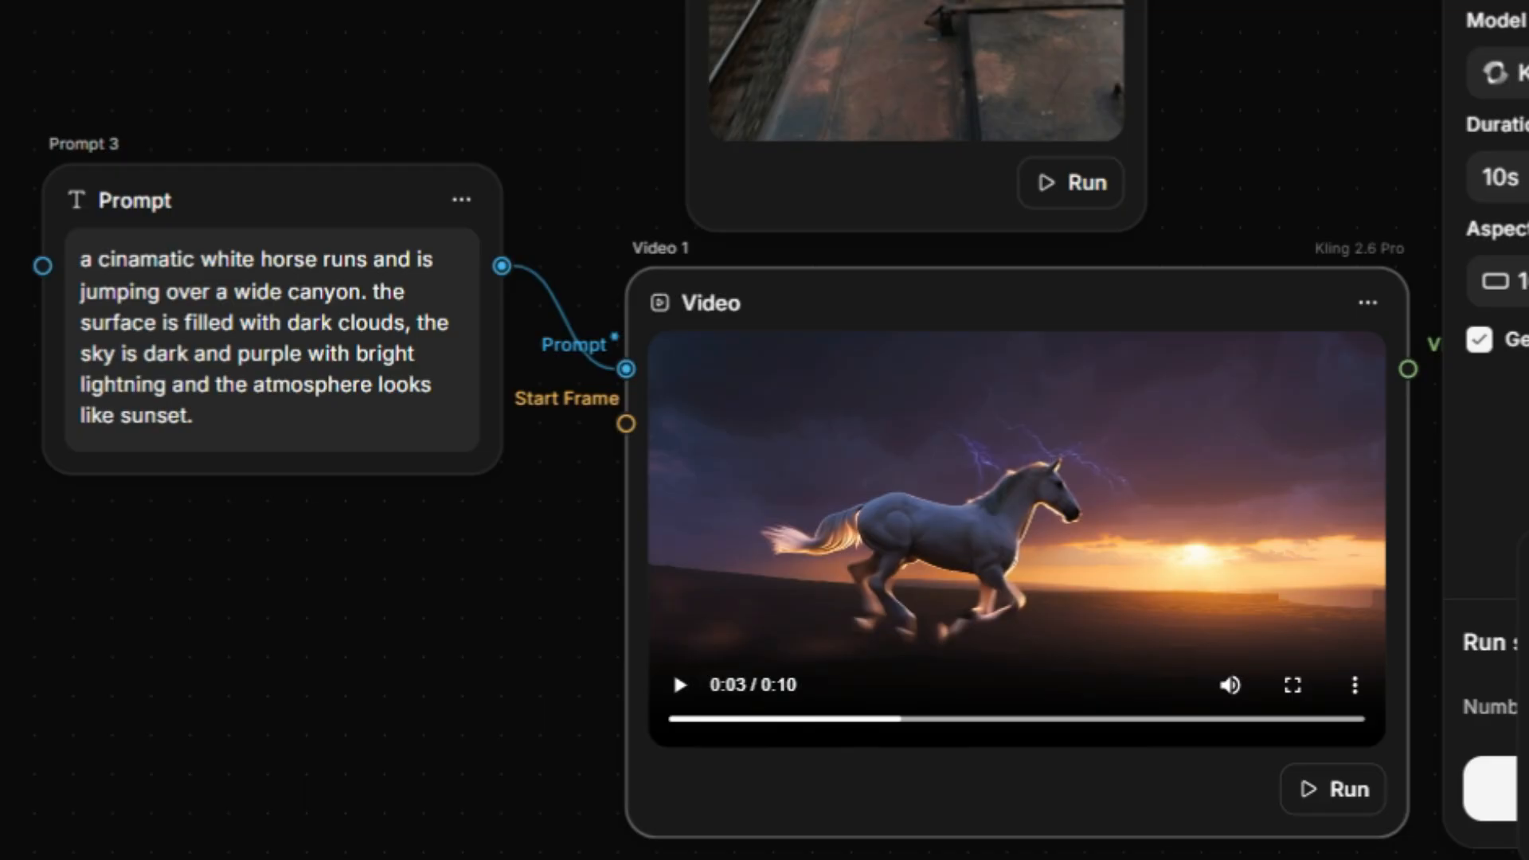
Step: Move the two cat Video nodes further right and the white horse Prompt node down and to the left on the canvas
{"action": "key", "text": "shift+1"}
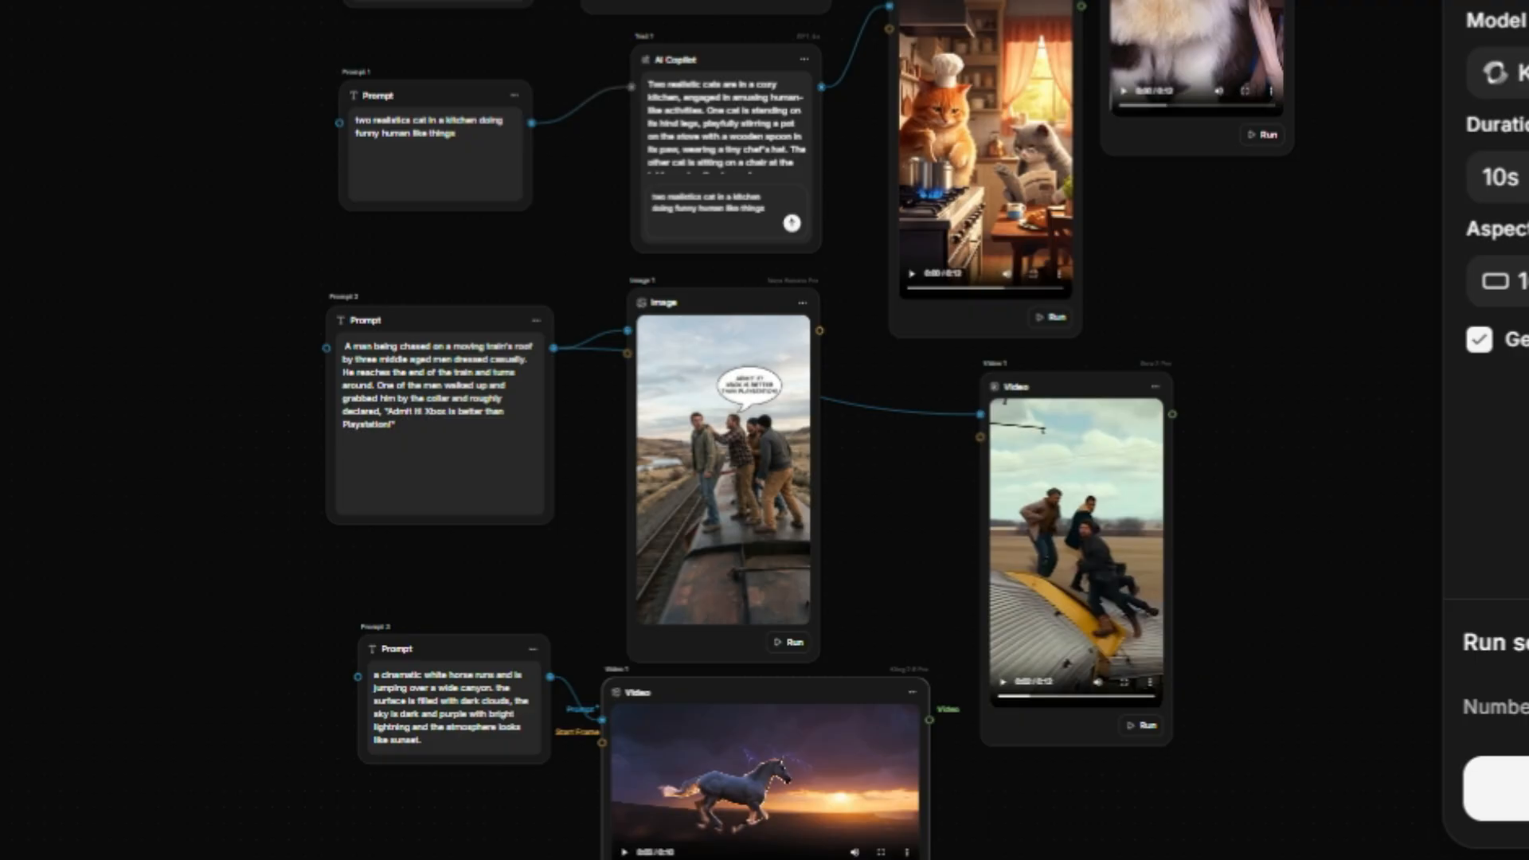
{"action": "key", "text": "Escape"}
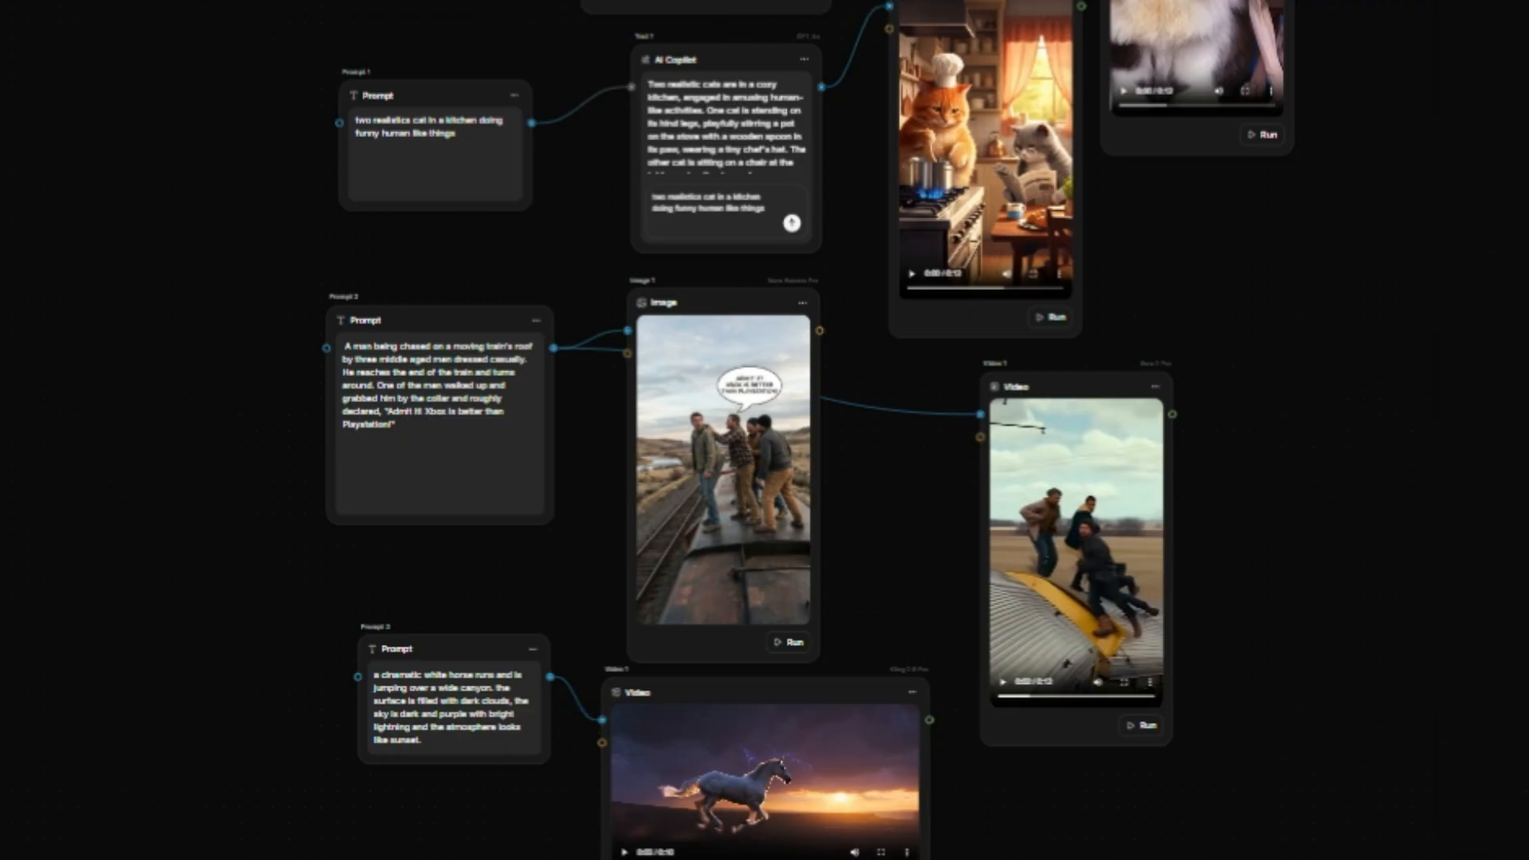
{"action": "left_click", "coordinate": [952, 5]}
{"action": "left_click_drag", "start_coordinate": [964, 4], "coordinate": [997, 51]}
{"action": "left_click_drag", "start_coordinate": [437, 642], "coordinate": [351, 743]}
Step: Spread out the white horse Video node, the train chase Video and Image nodes and the kitchen cats Video node to reduce overlap
{"action": "left_click", "coordinate": [727, 704]}
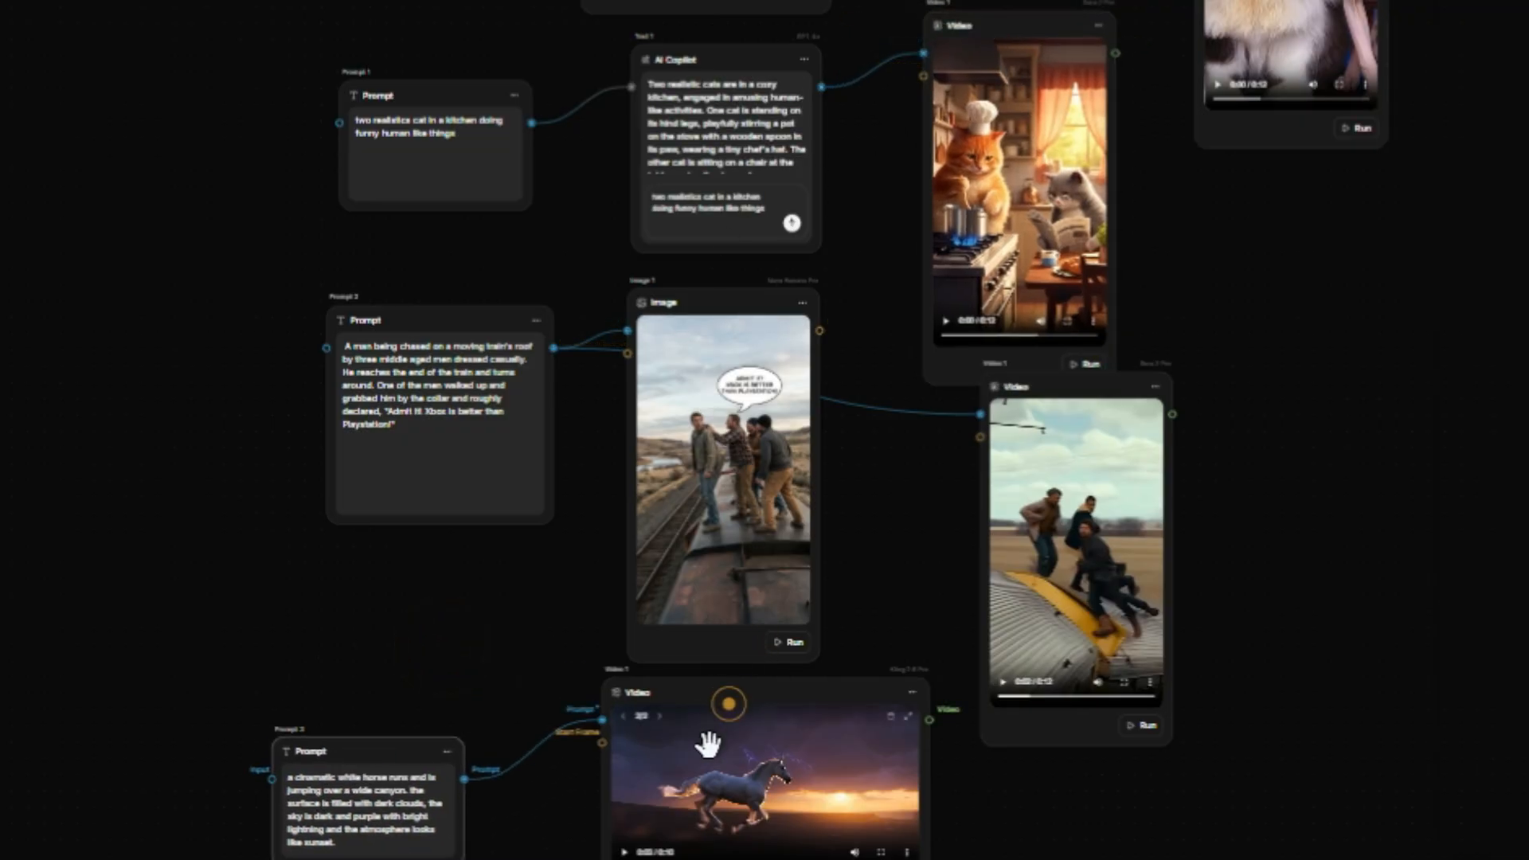
{"action": "left_click_drag", "start_coordinate": [709, 739], "coordinate": [690, 801]}
{"action": "left_click_drag", "start_coordinate": [1135, 385], "coordinate": [1249, 372]}
{"action": "left_click_drag", "start_coordinate": [721, 298], "coordinate": [726, 323]}
{"action": "left_click_drag", "start_coordinate": [1020, 24], "coordinate": [1039, 0]}
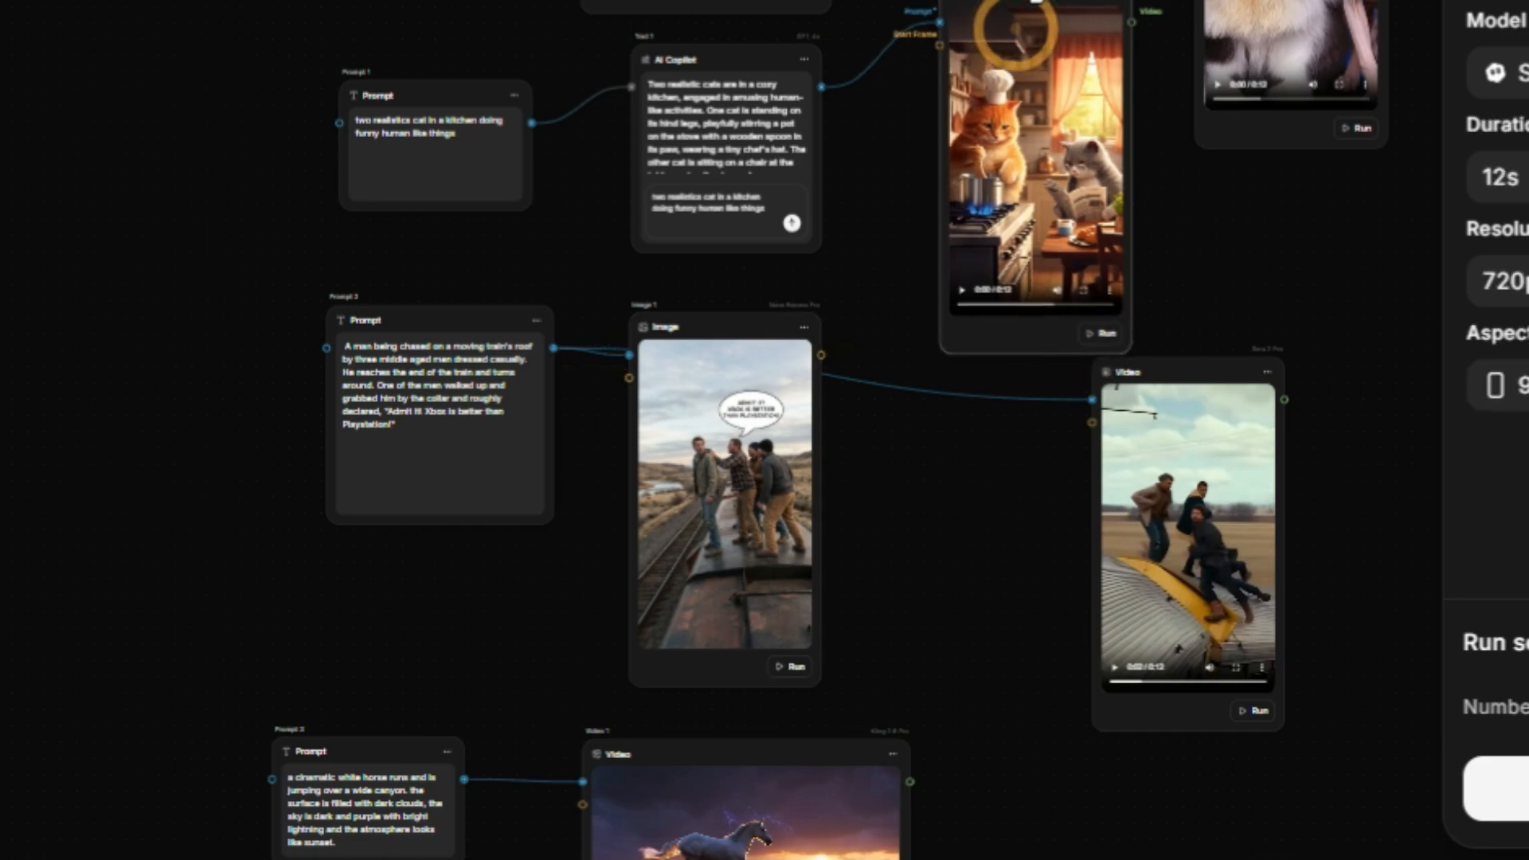
Step: Move the kitchen cats, train chase and white horse Prompt nodes further left and the train chase Video node further right
{"action": "left_click_drag", "start_coordinate": [403, 94], "coordinate": [201, 74]}
{"action": "left_click_drag", "start_coordinate": [404, 316], "coordinate": [173, 297]}
{"action": "left_click_drag", "start_coordinate": [341, 749], "coordinate": [248, 791]}
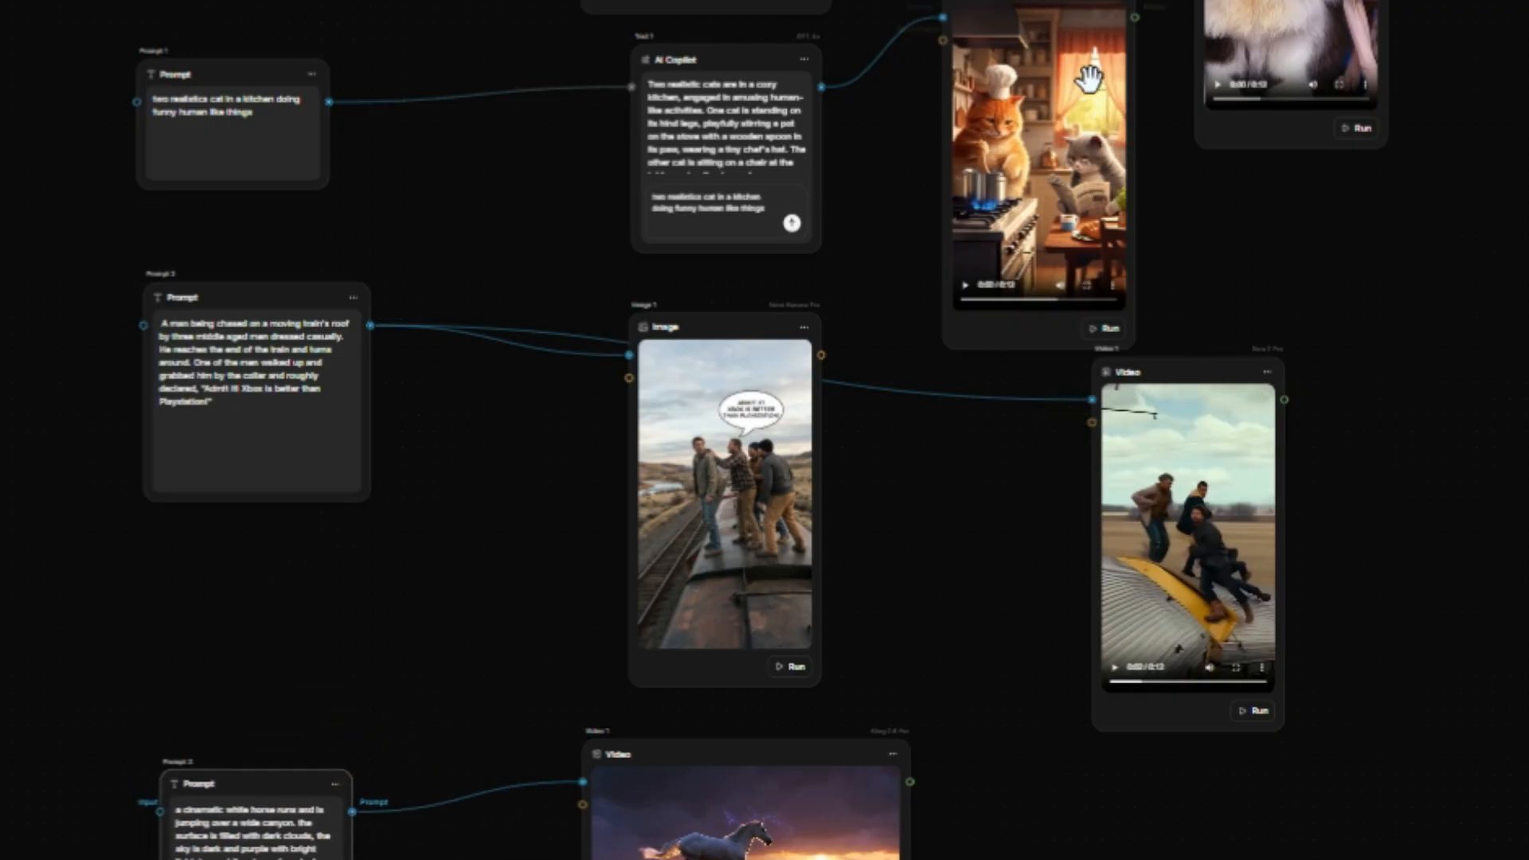
{"action": "left_click_drag", "start_coordinate": [1165, 372], "coordinate": [1372, 317]}
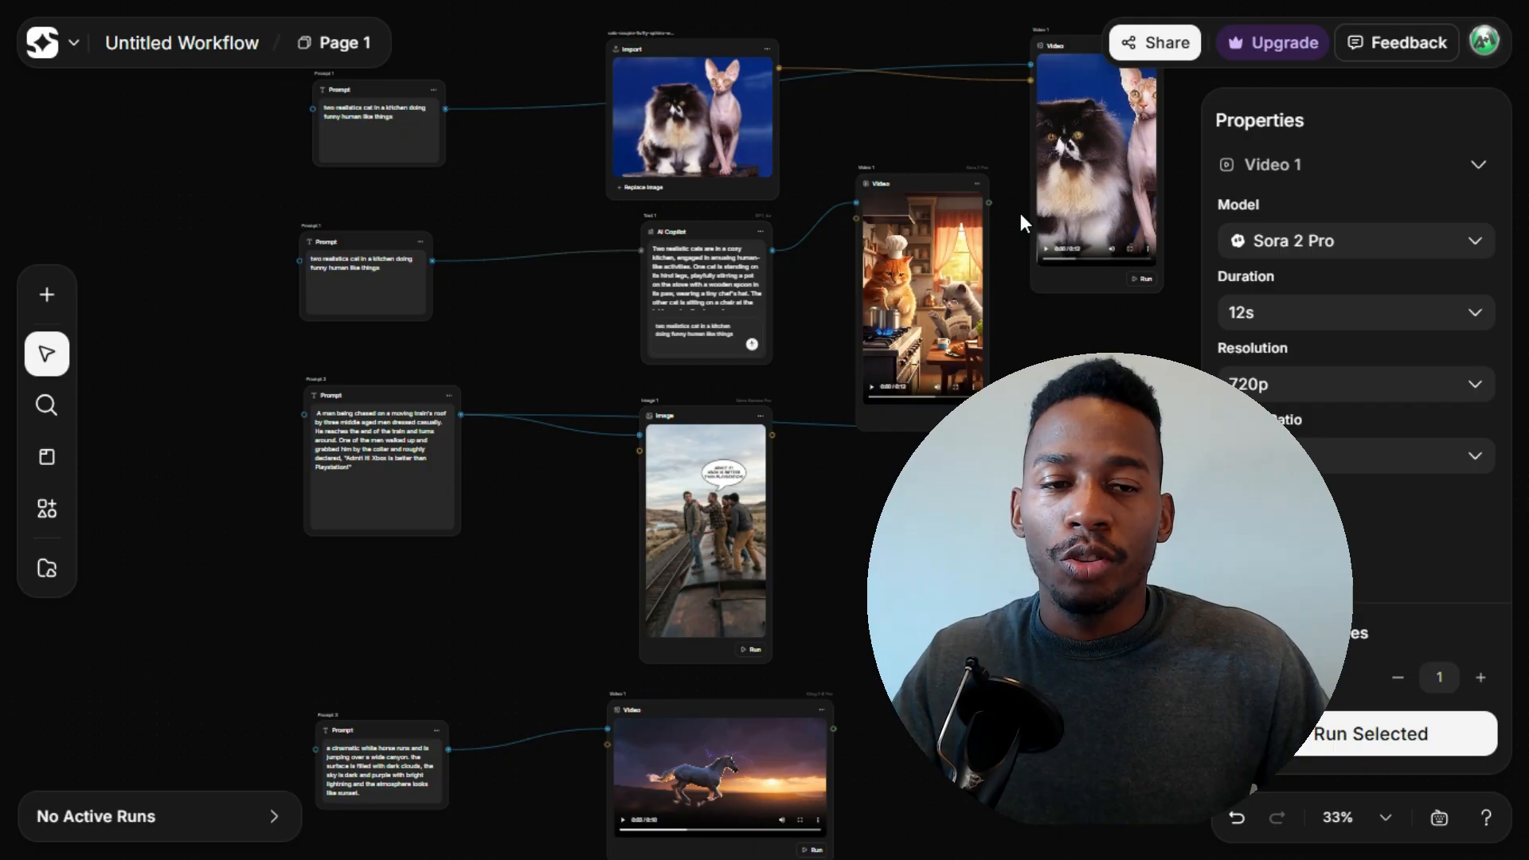
{"action": "left_click", "coordinate": [1355, 462]}
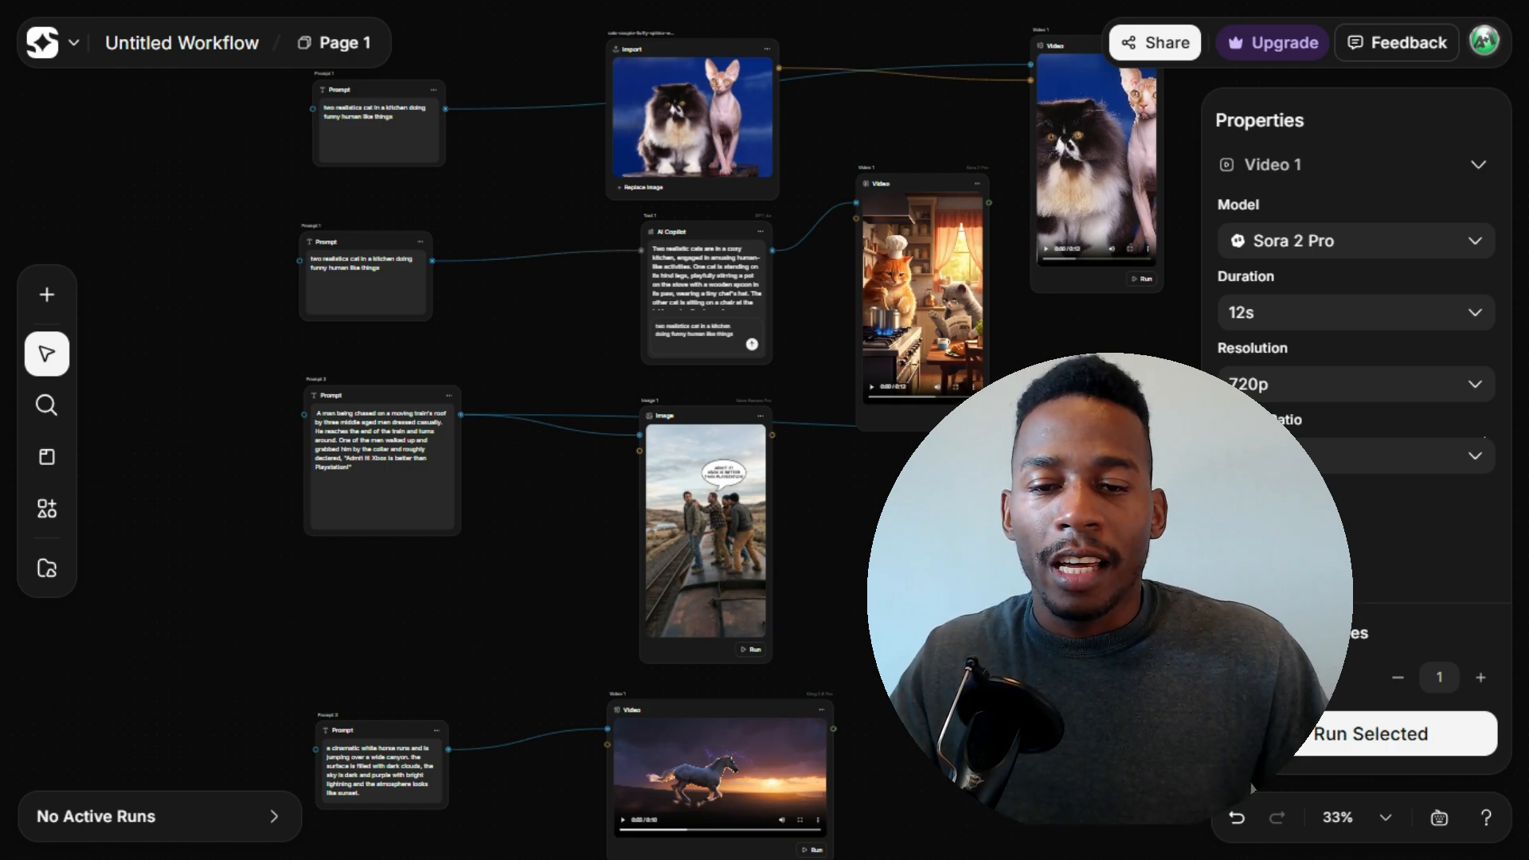
{"action": "scroll", "coordinate": [1250, 783], "scroll_direction": "down", "scroll_amount": 10}
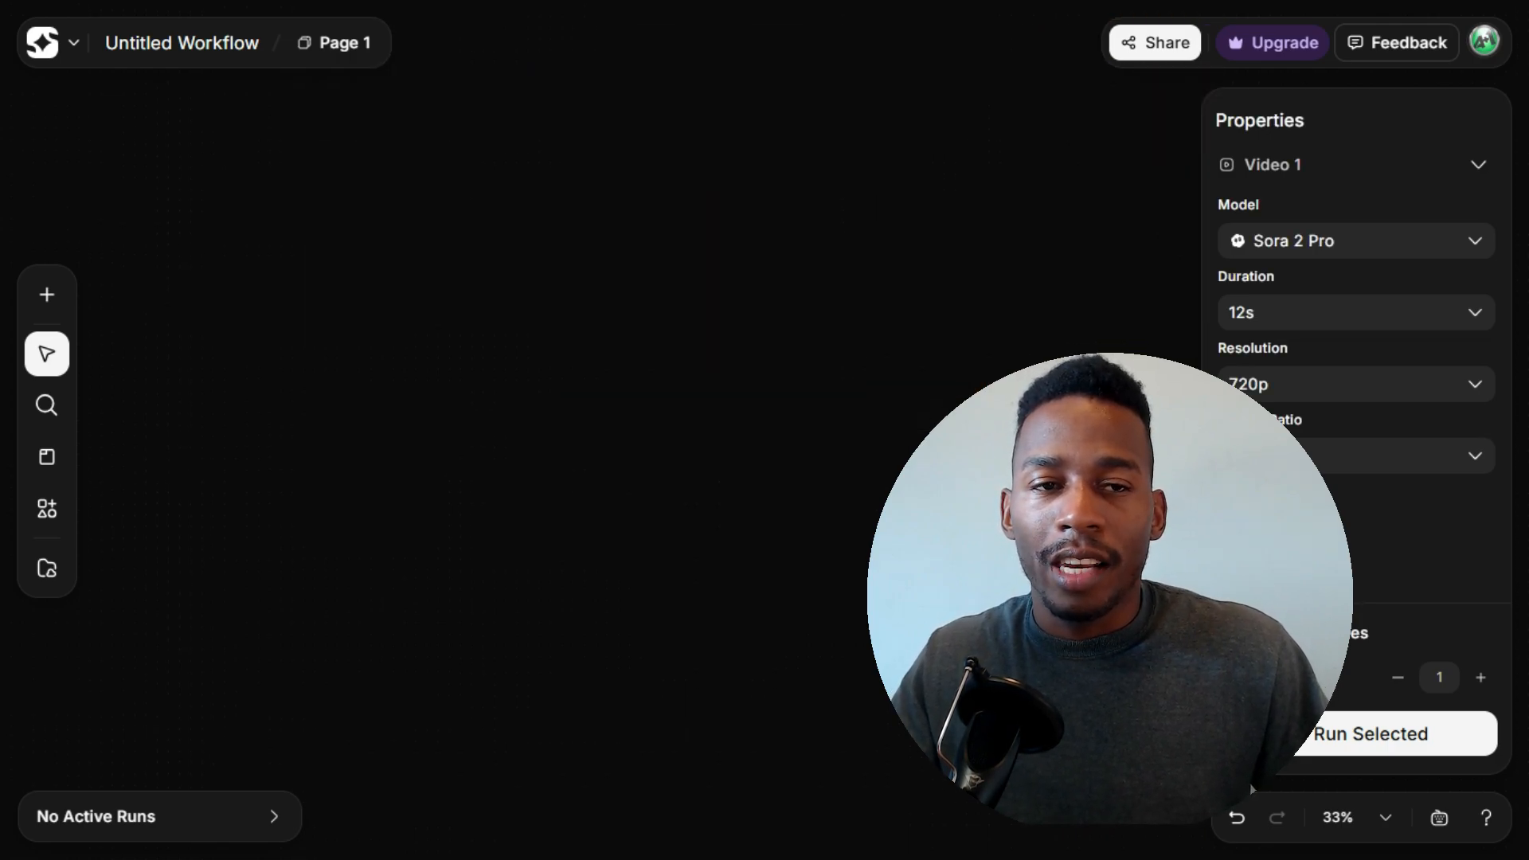
{"action": "scroll", "coordinate": [1252, 789], "scroll_direction": "up", "scroll_amount": 5}
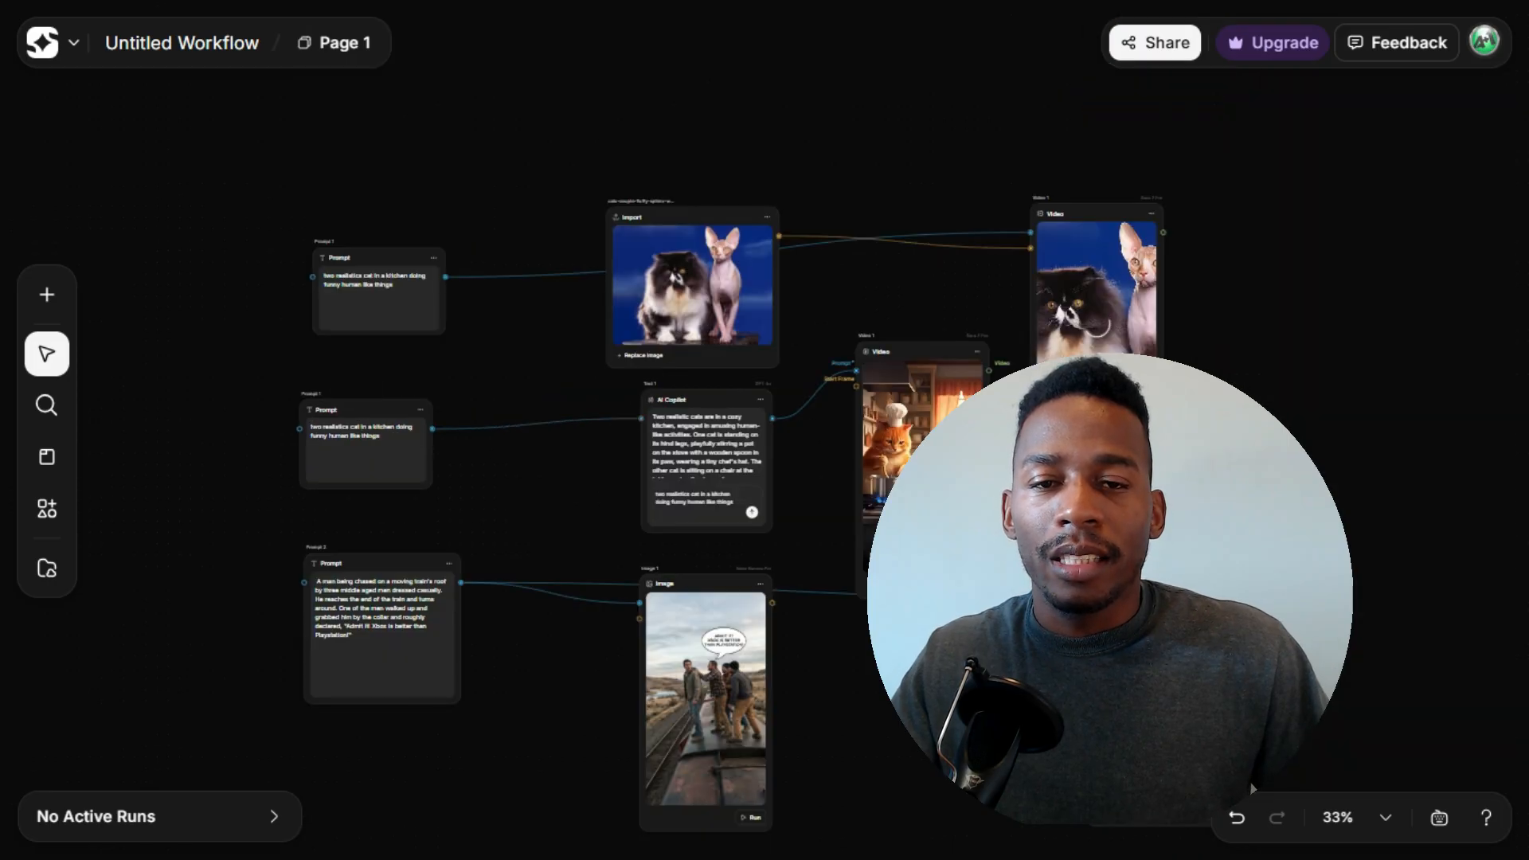
{"action": "scroll", "coordinate": [1252, 789], "scroll_direction": "down", "scroll_amount": 3}
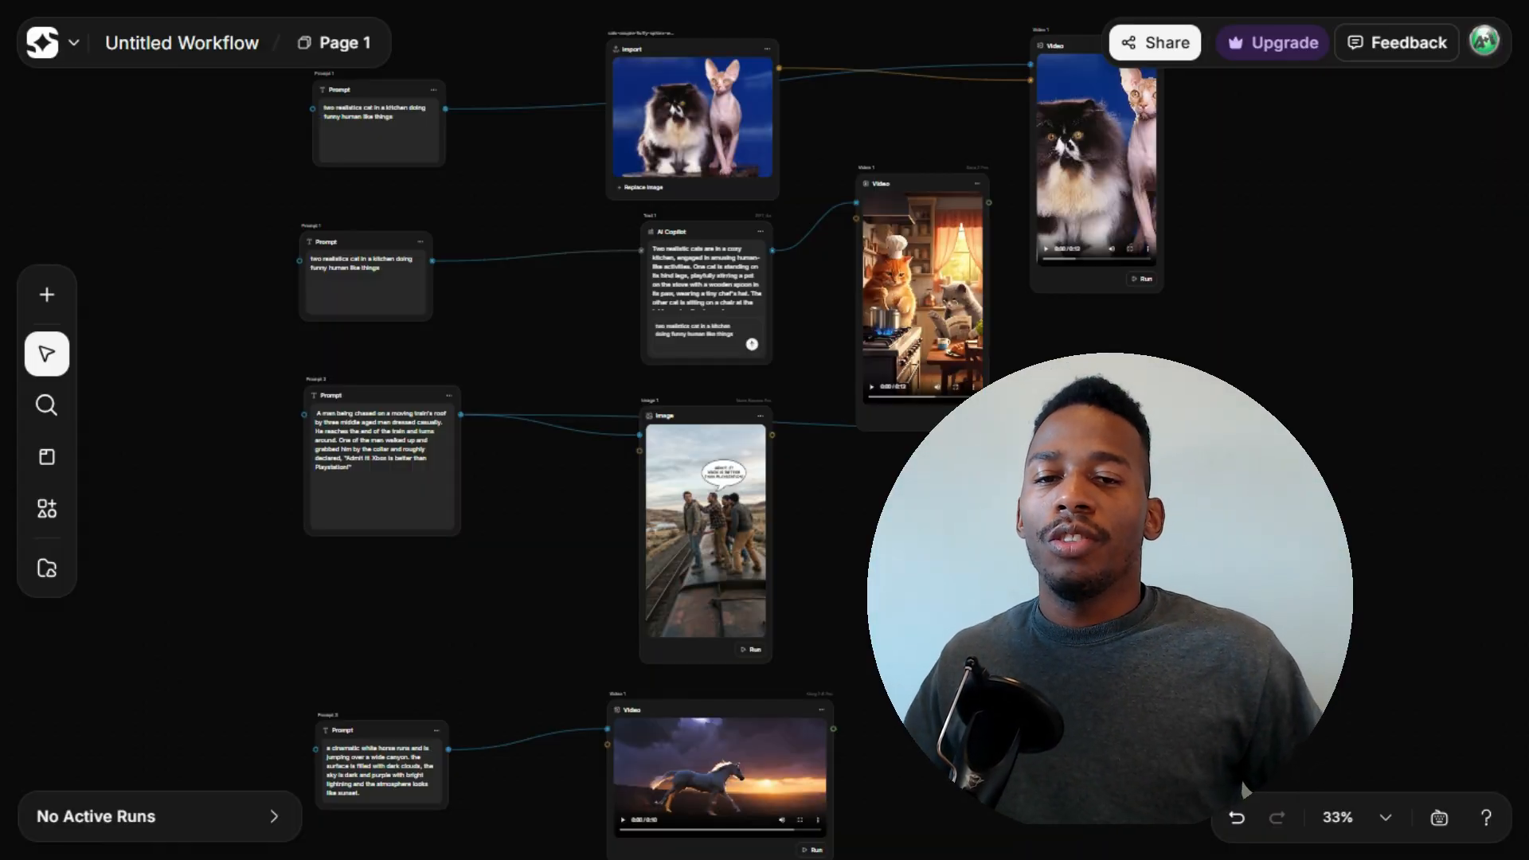
Step: Open the run history and jump to the node of the first Video 1 run marked "Something went wrong"
{"action": "left_click", "coordinate": [273, 820]}
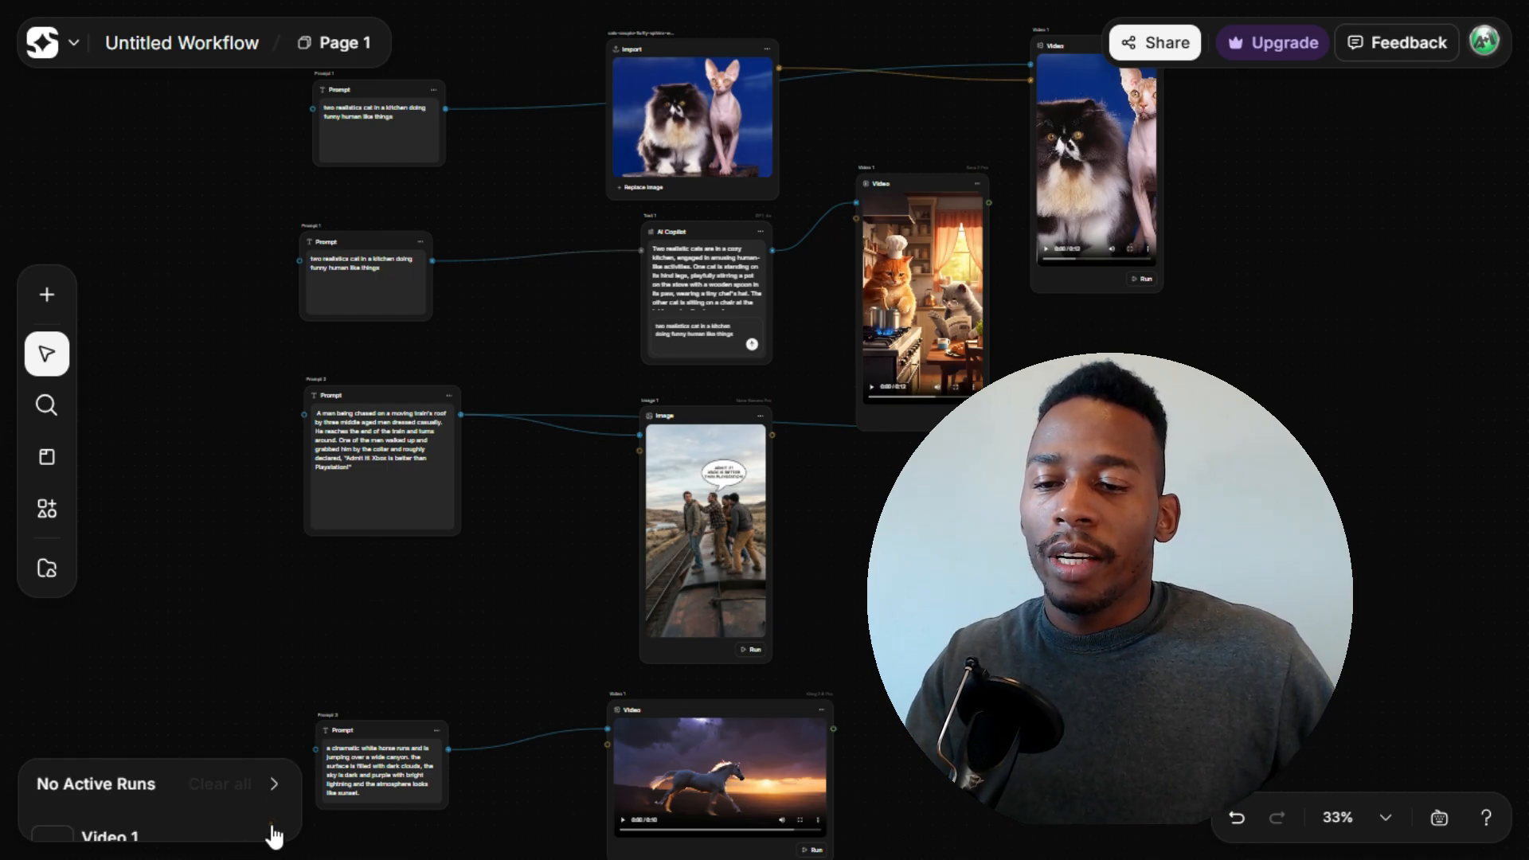
{"action": "scroll", "coordinate": [257, 715], "scroll_direction": "down", "scroll_amount": 10}
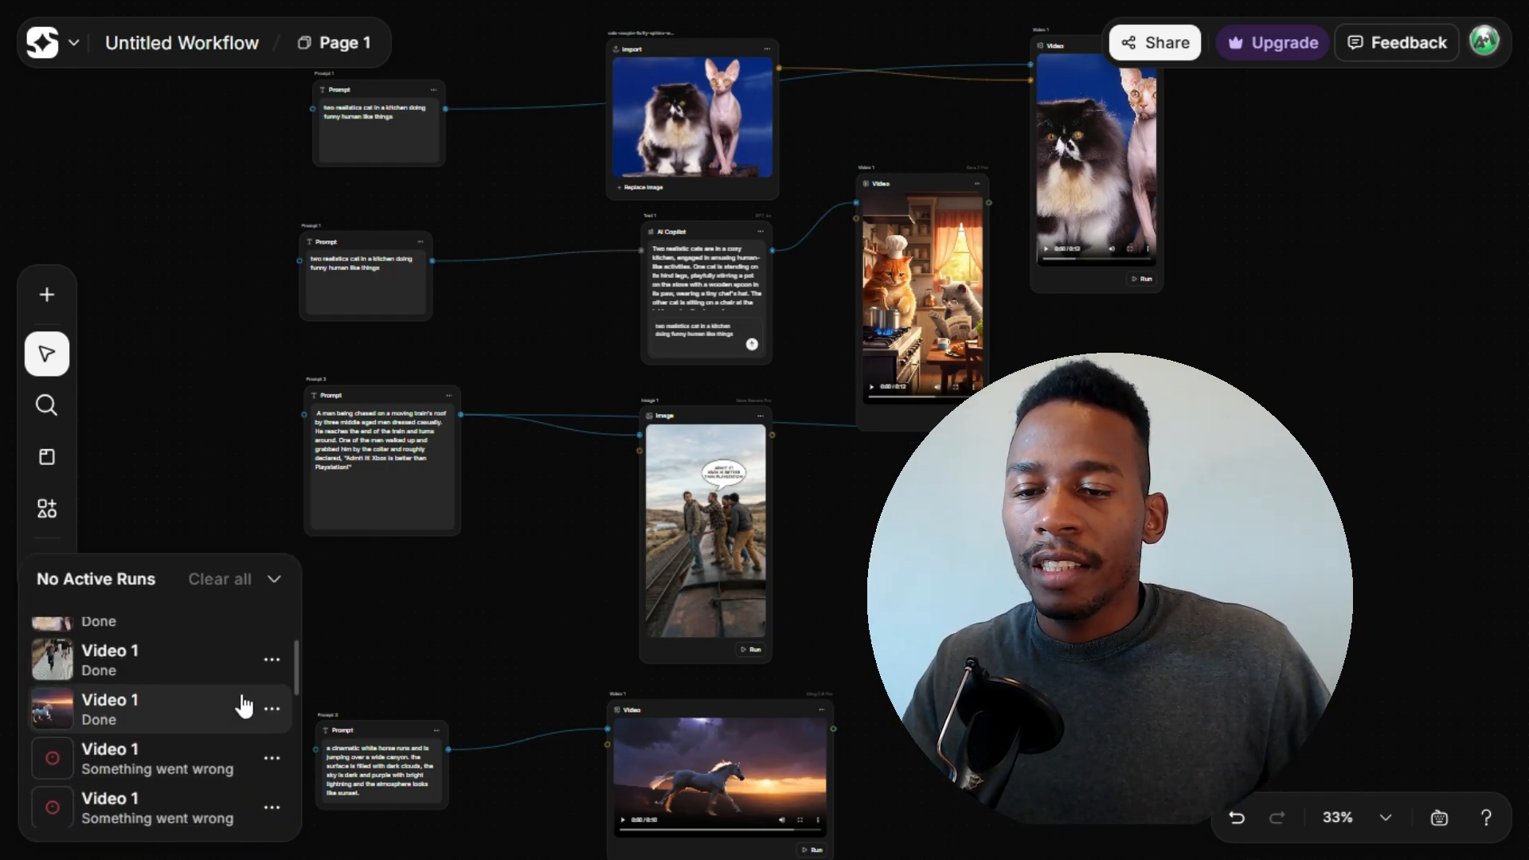
{"action": "scroll", "coordinate": [244, 704], "scroll_direction": "up", "scroll_amount": 5}
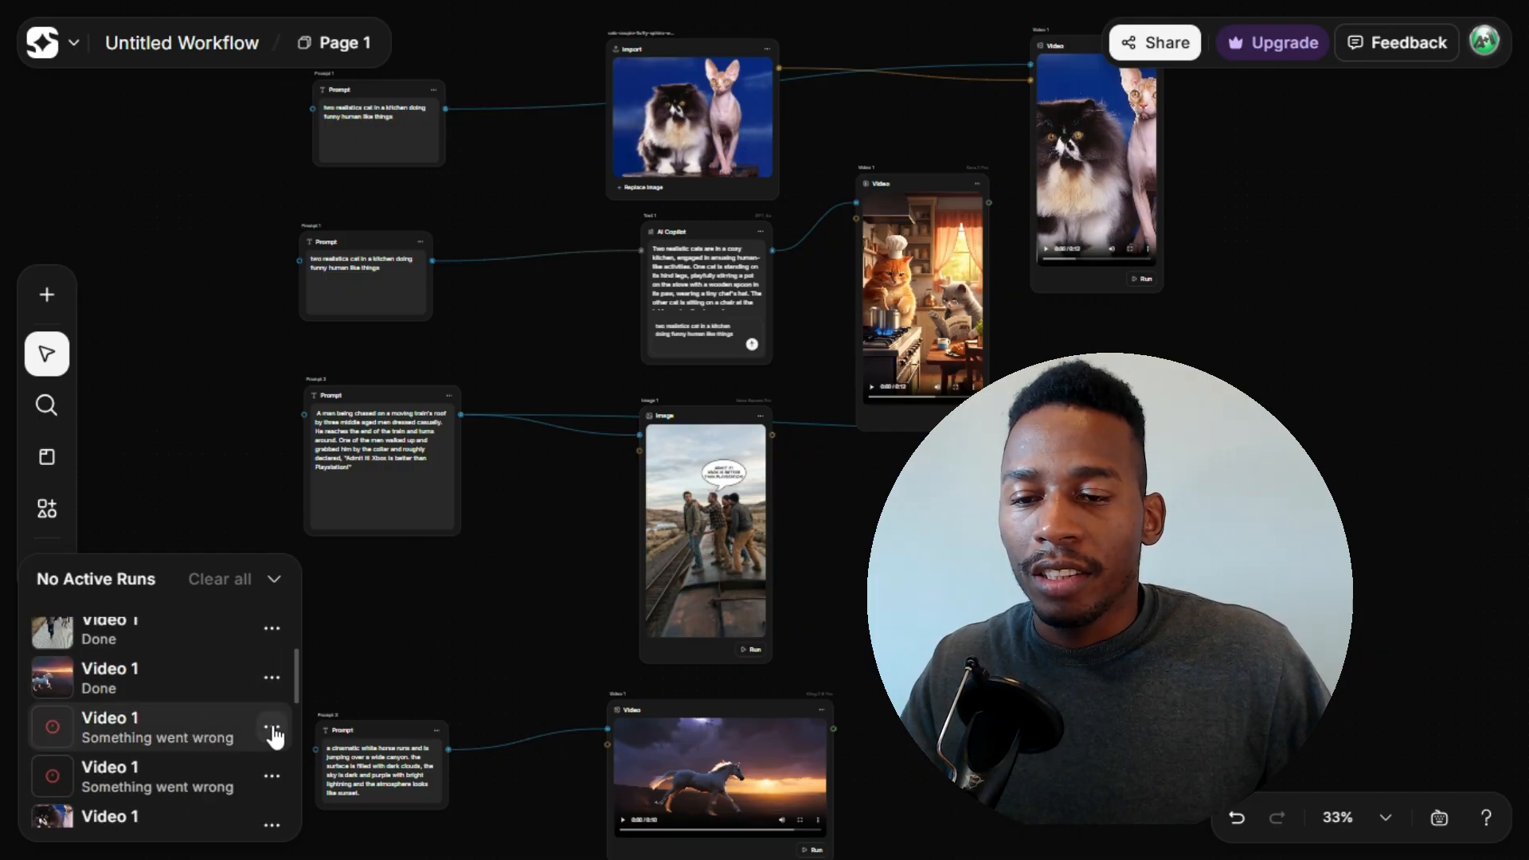
{"action": "left_click", "coordinate": [273, 729]}
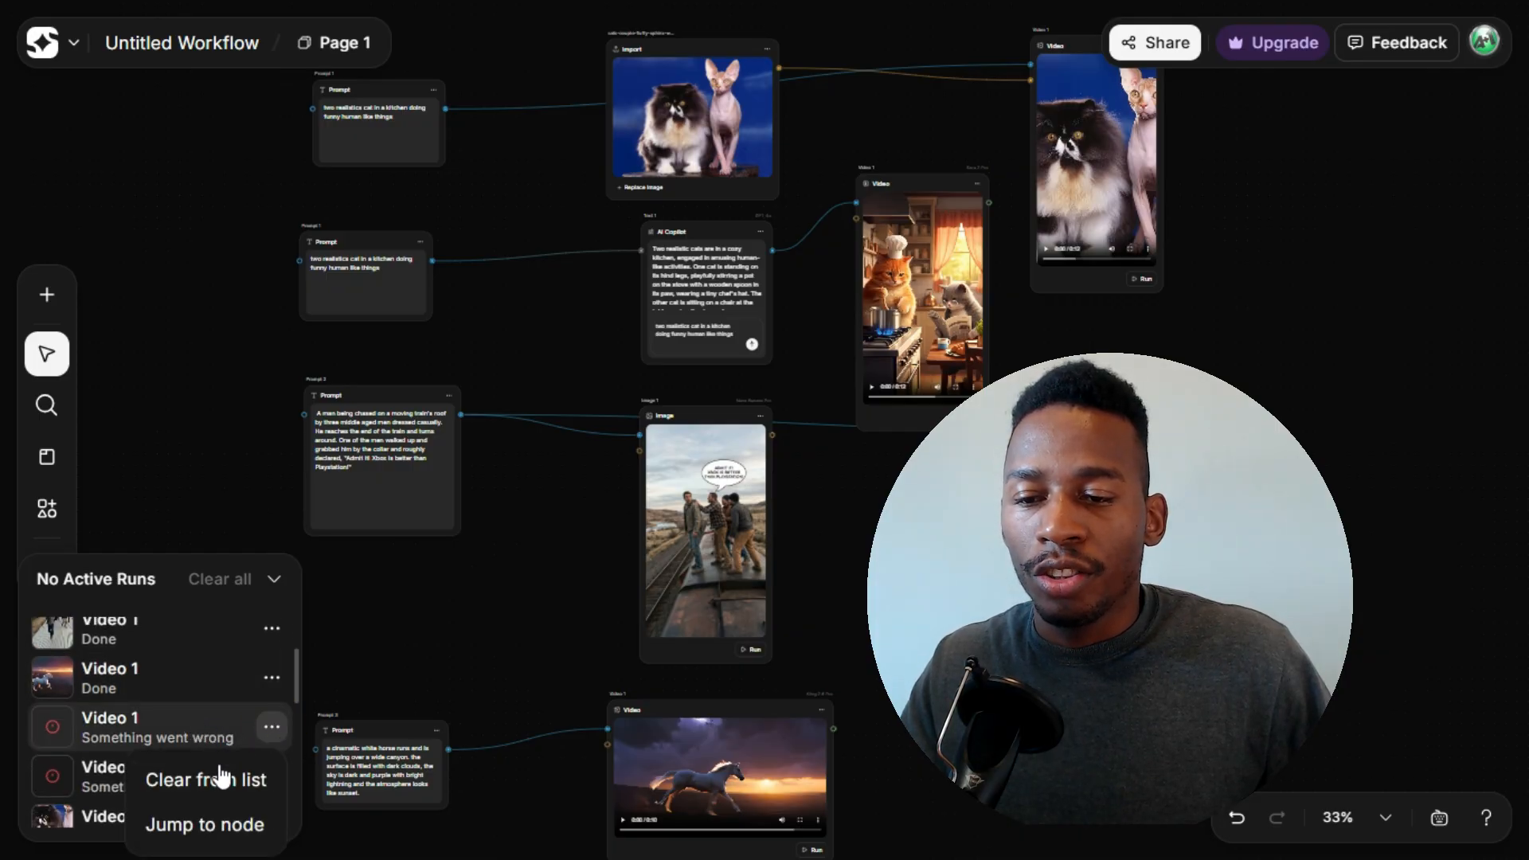
{"action": "left_click", "coordinate": [203, 827]}
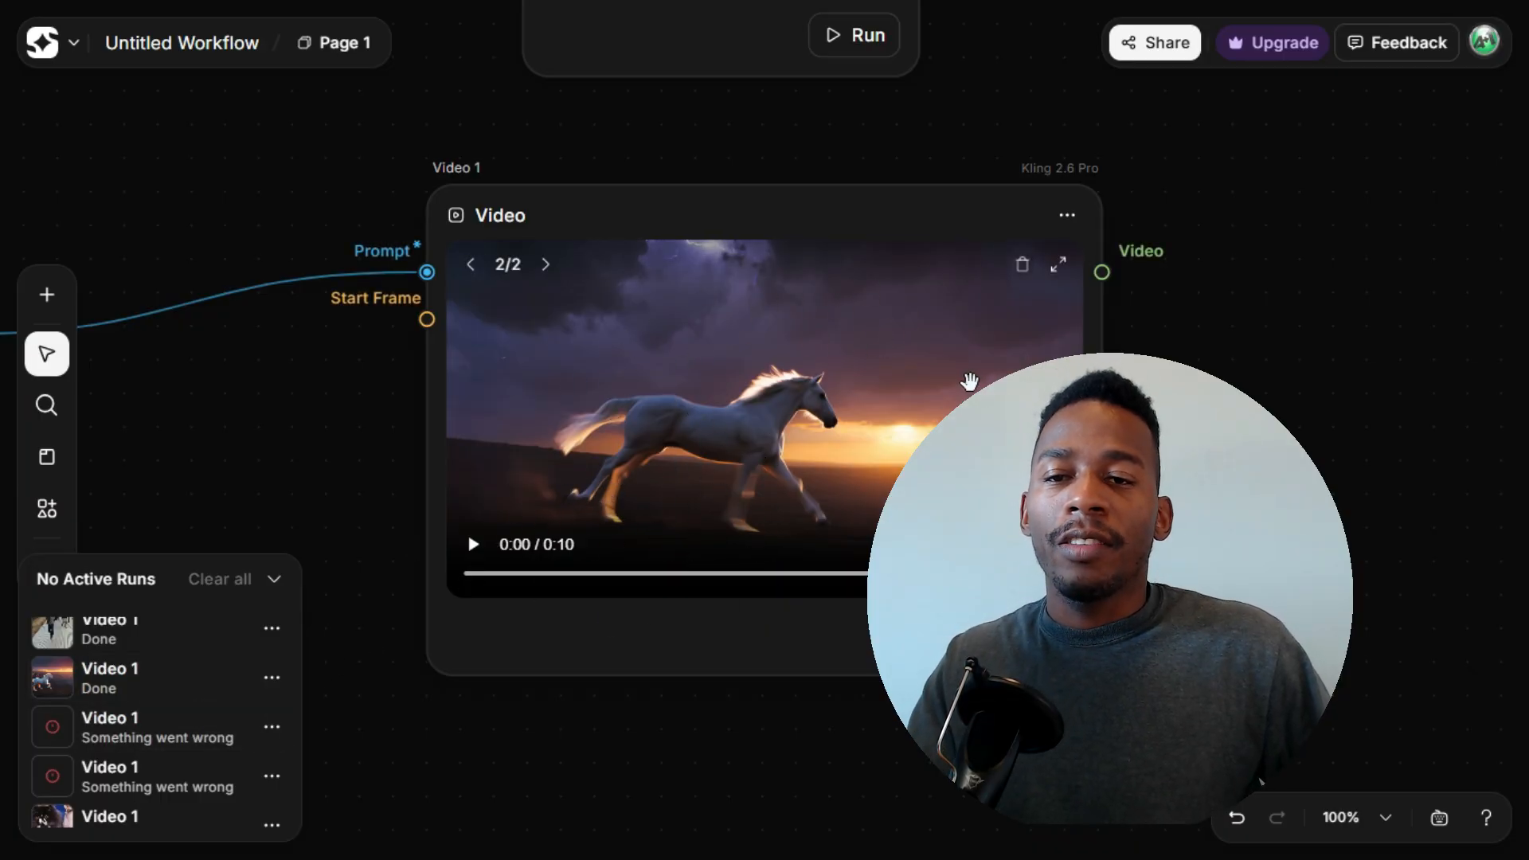
Step: Look through the available video models for the white horse Video node and leave the list without changing the model
{"action": "left_click", "coordinate": [355, 424]}
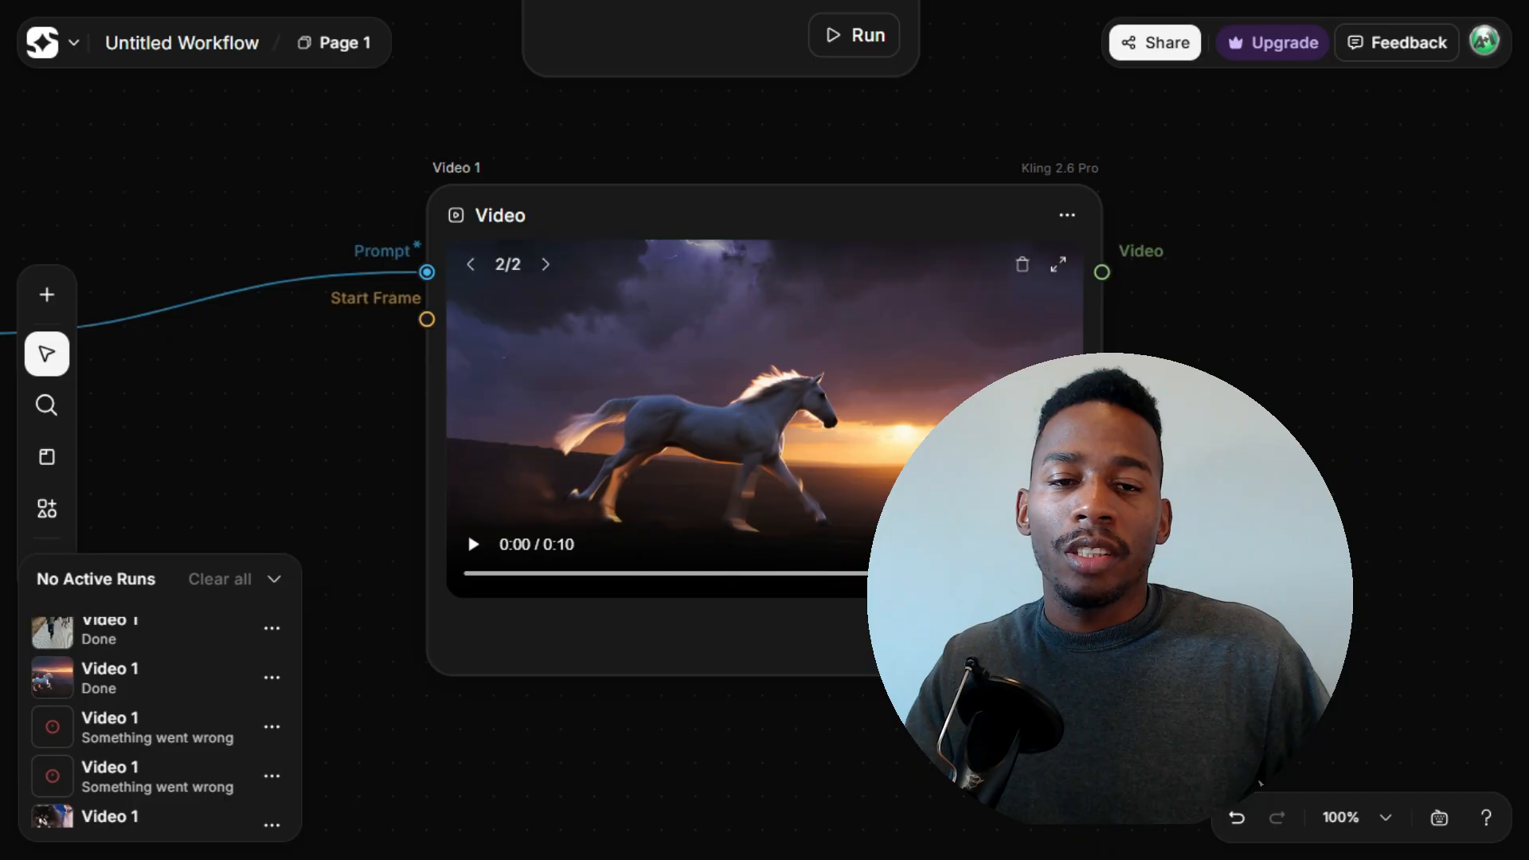
{"action": "left_click", "coordinate": [1390, 243]}
{"action": "scroll", "coordinate": [1345, 558], "scroll_direction": "down", "scroll_amount": 2}
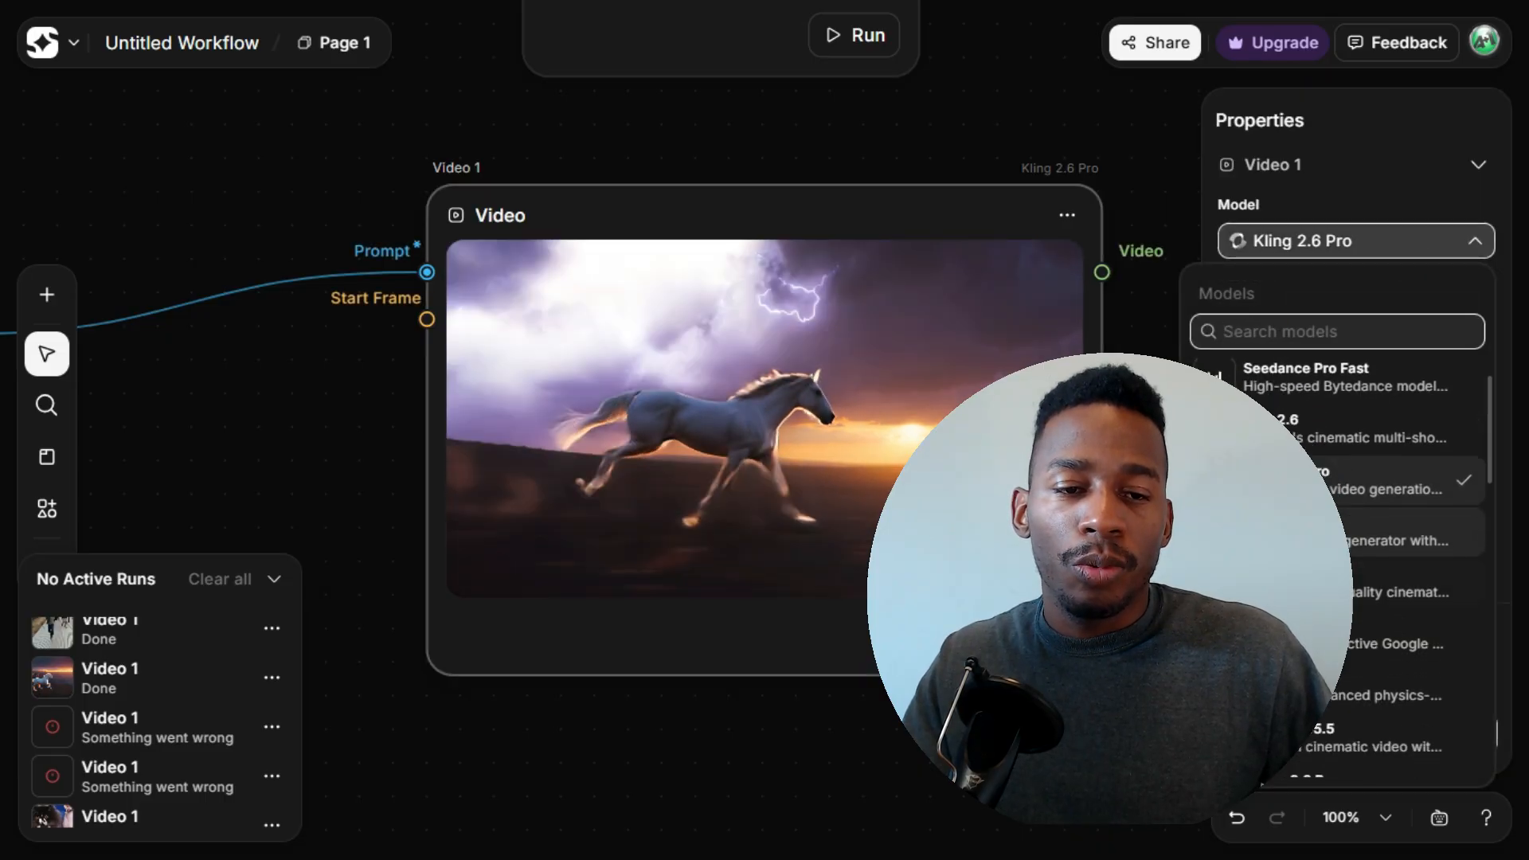
{"action": "scroll", "coordinate": [1345, 622], "scroll_direction": "down", "scroll_amount": 2}
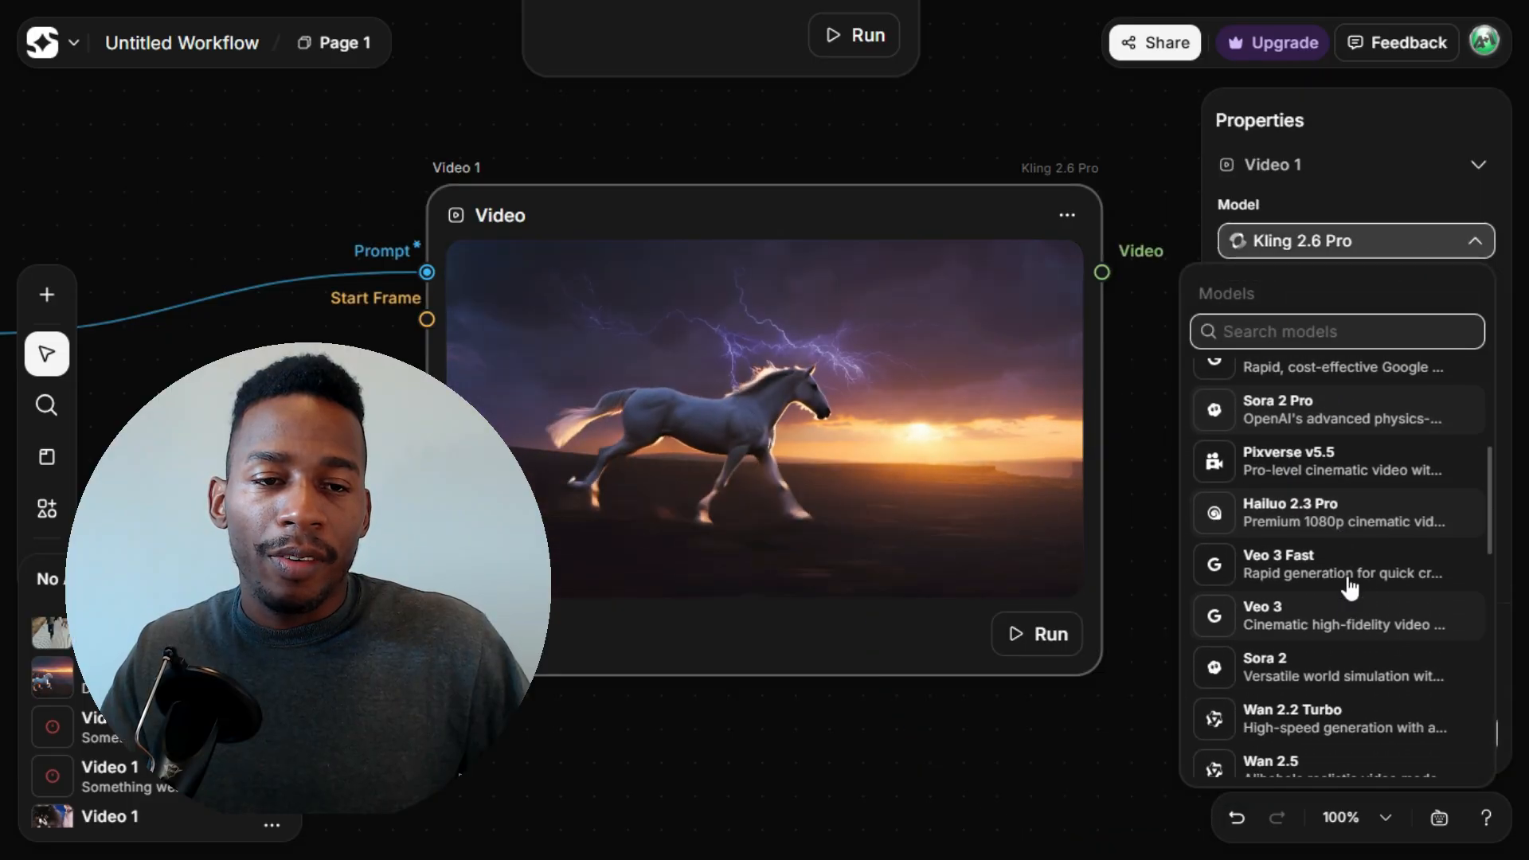
{"action": "key", "text": "Escape"}
{"action": "key", "text": "Escape"}
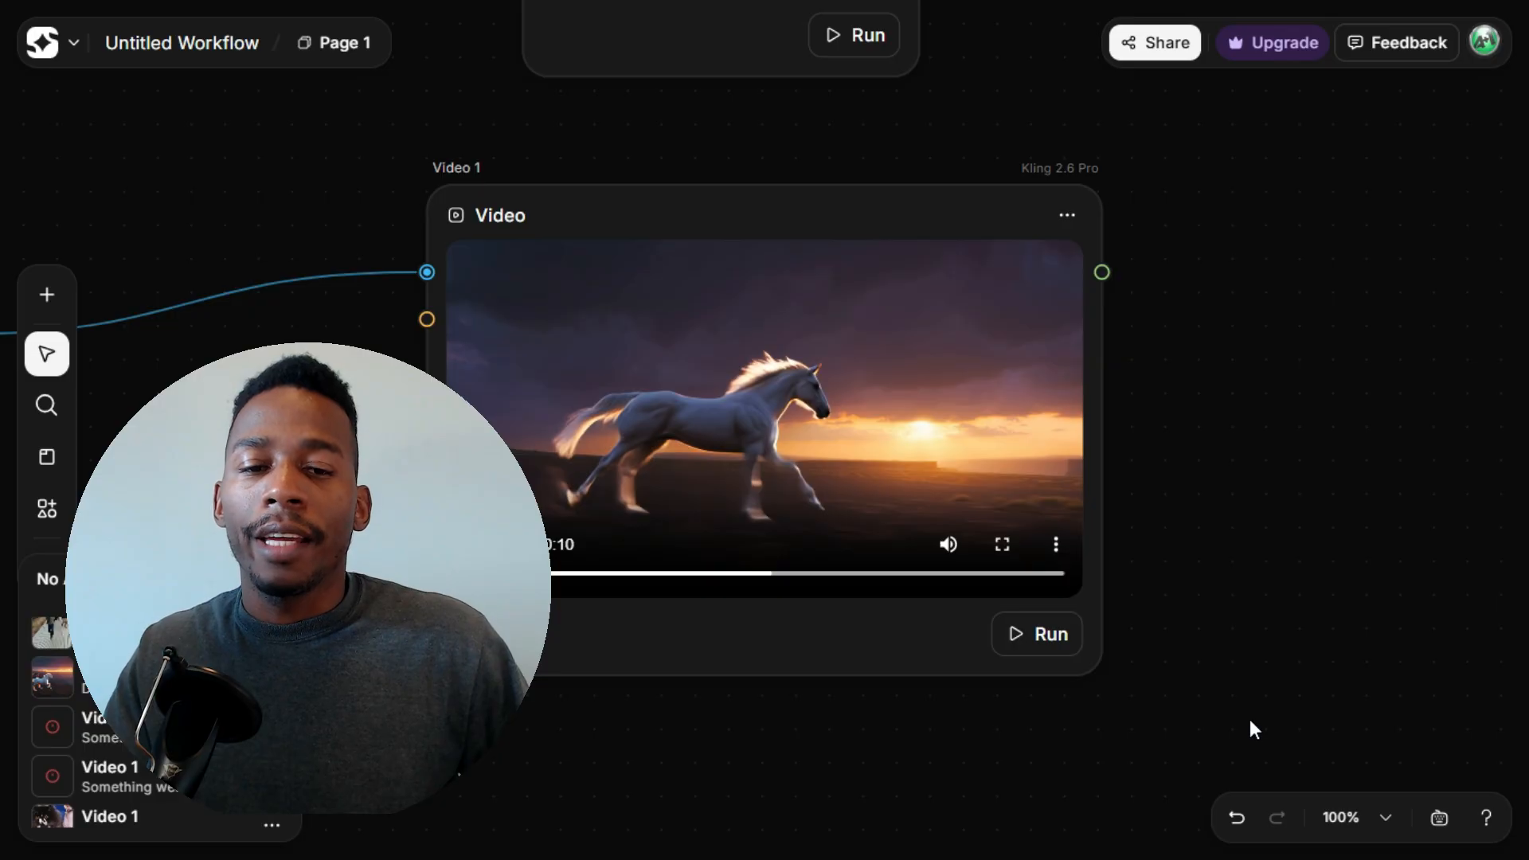
Step: Zoom the canvas to fit the entire workflow
{"action": "left_click", "coordinate": [1384, 817]}
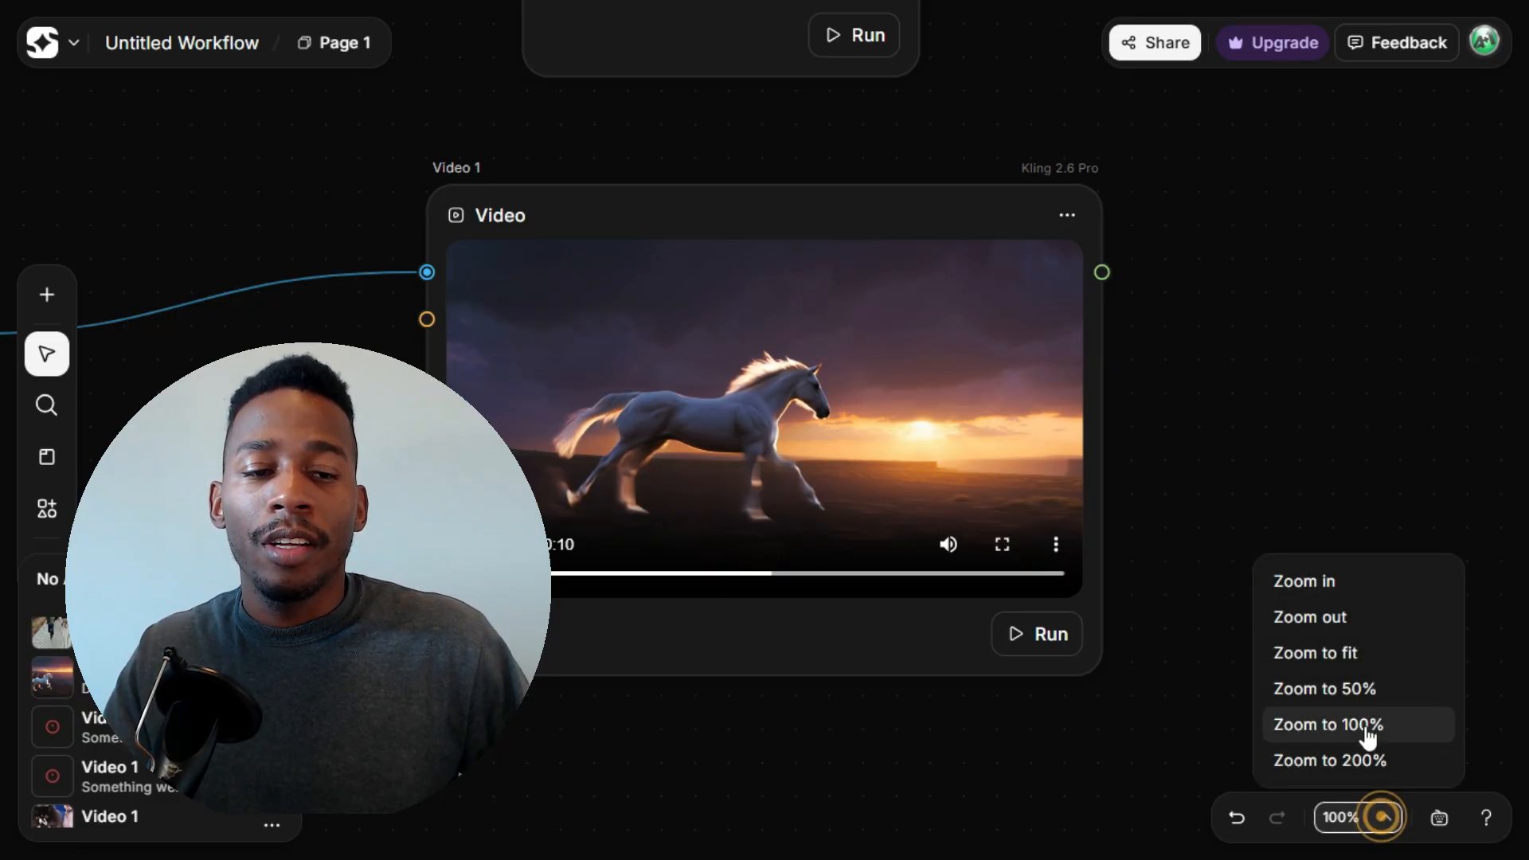
{"action": "left_click", "coordinate": [1375, 658]}
{"action": "left_click", "coordinate": [910, 675]}
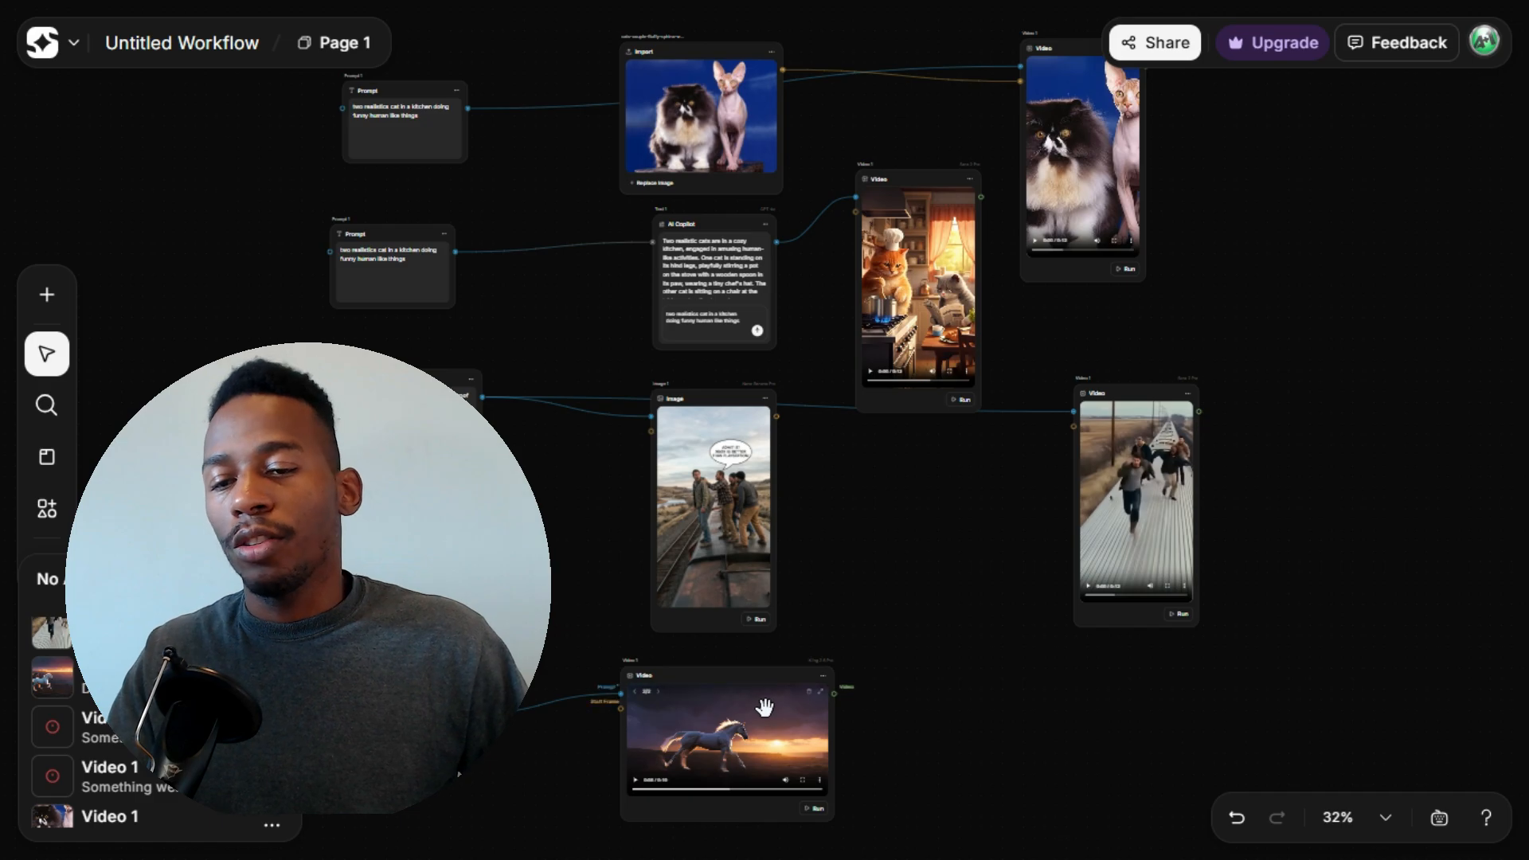
Step: Look through the remaining entries in the run history and collapse the list
{"action": "scroll", "coordinate": [160, 722], "scroll_direction": "down", "scroll_amount": 2}
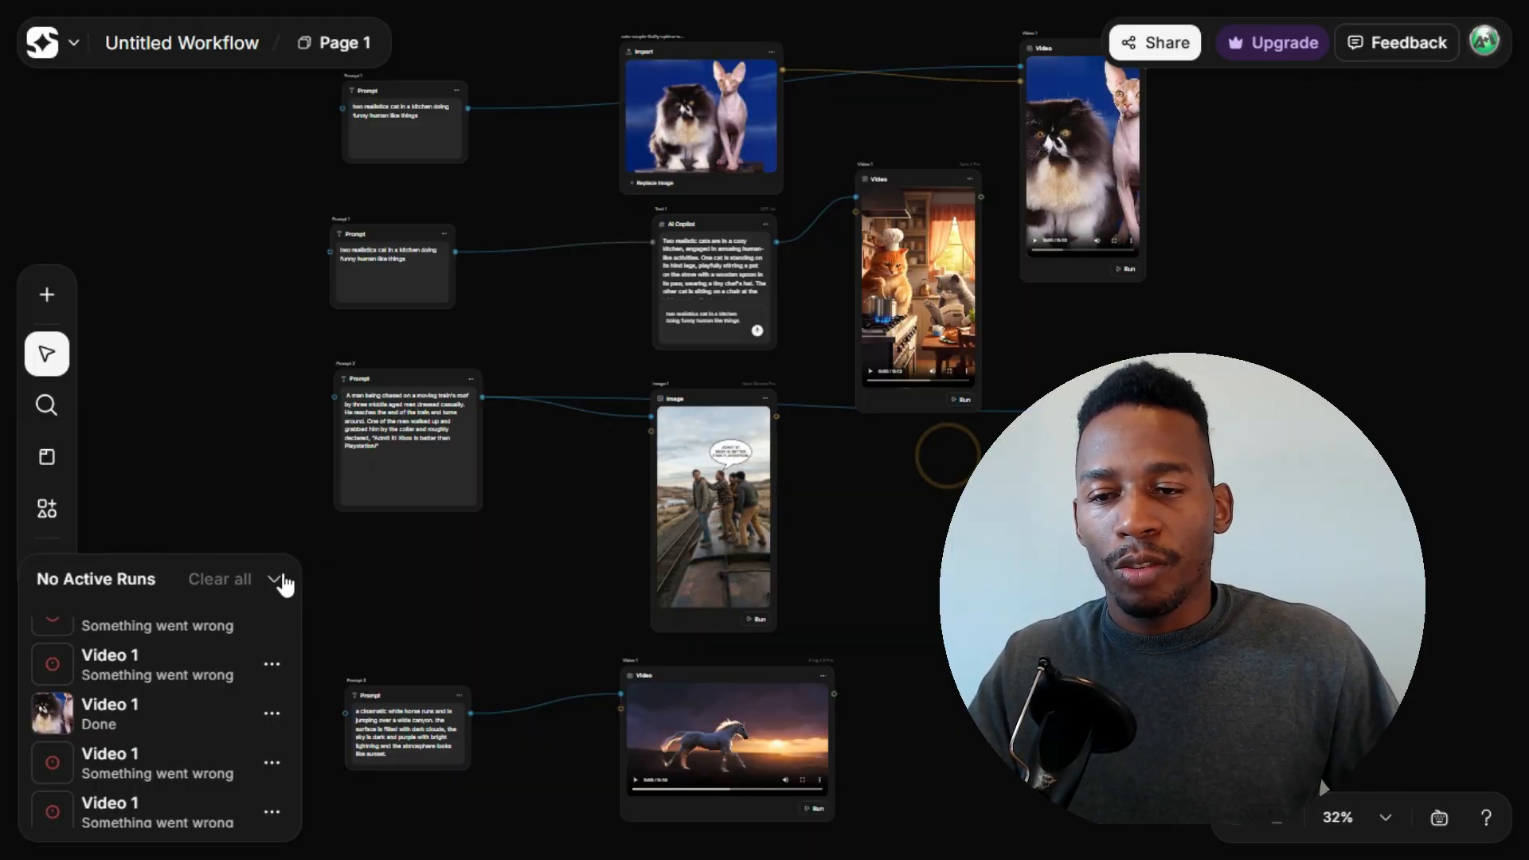
{"action": "scroll", "coordinate": [183, 677], "scroll_direction": "down", "scroll_amount": 3}
{"action": "scroll", "coordinate": [183, 678], "scroll_direction": "down", "scroll_amount": 2}
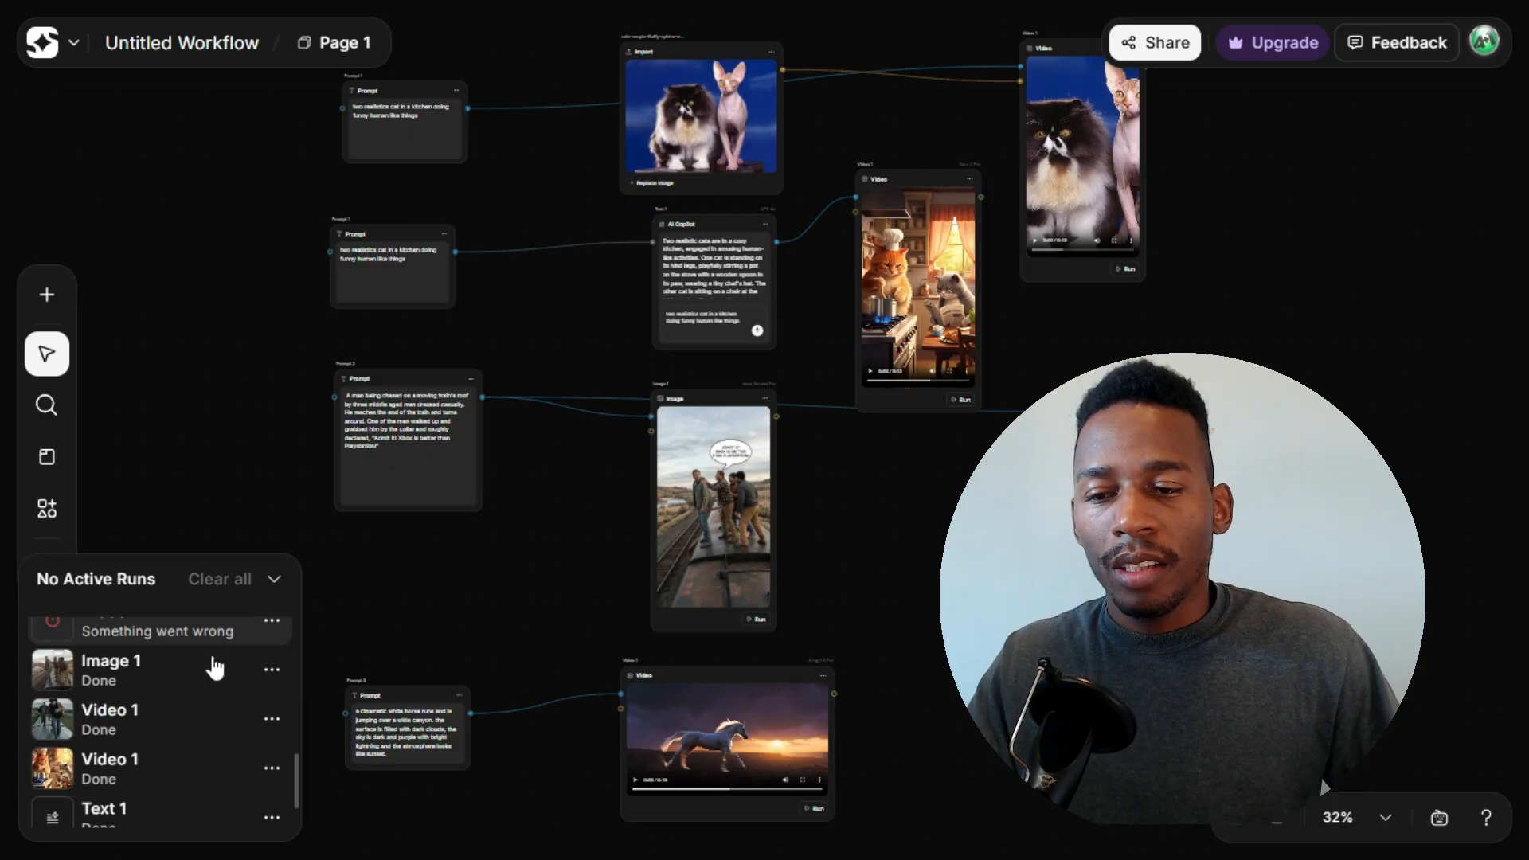
{"action": "left_click", "coordinate": [275, 579]}
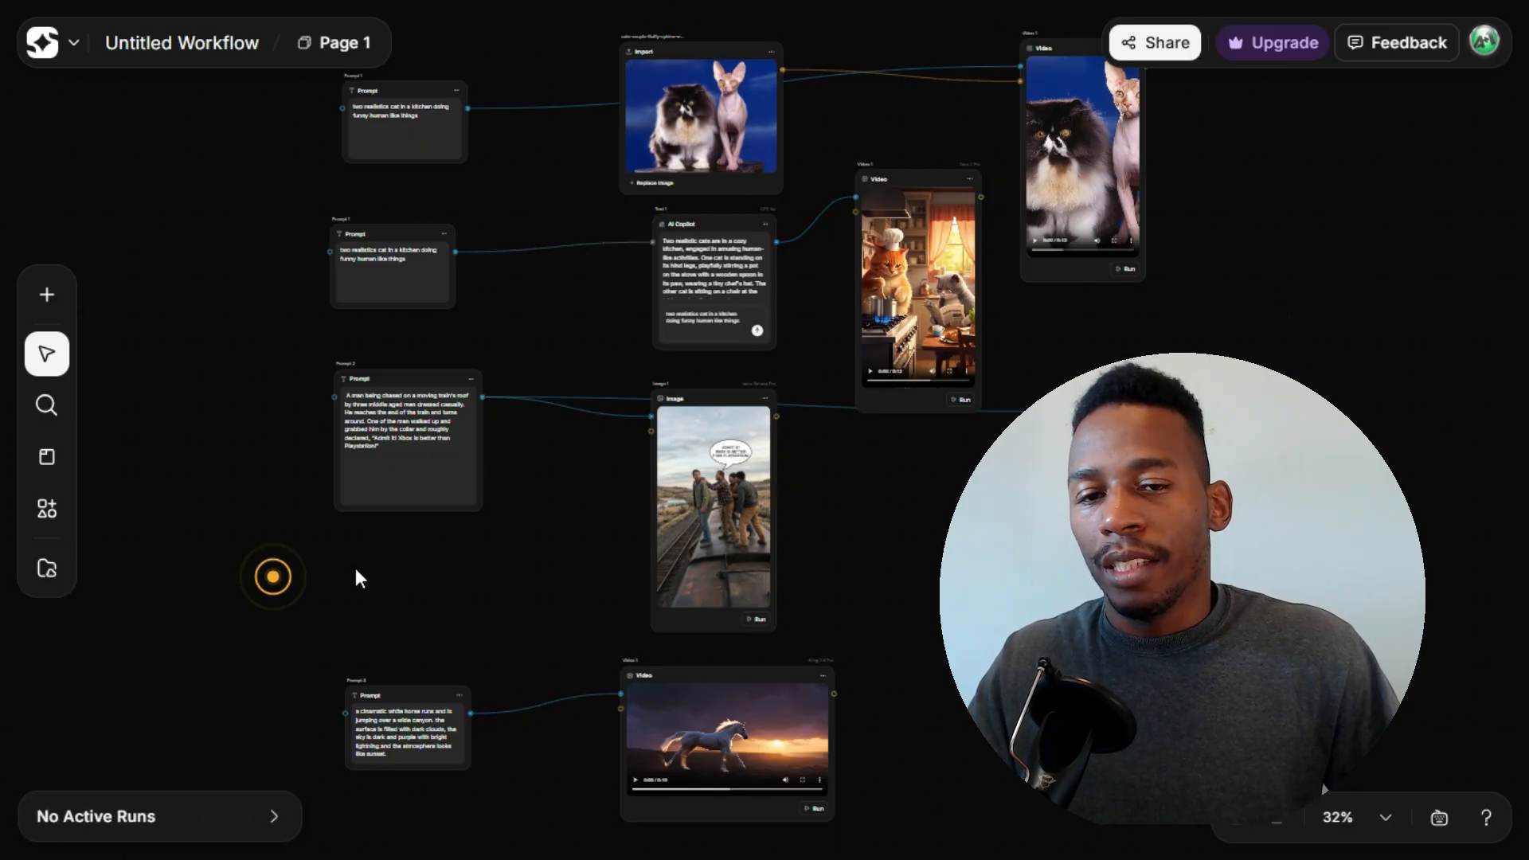